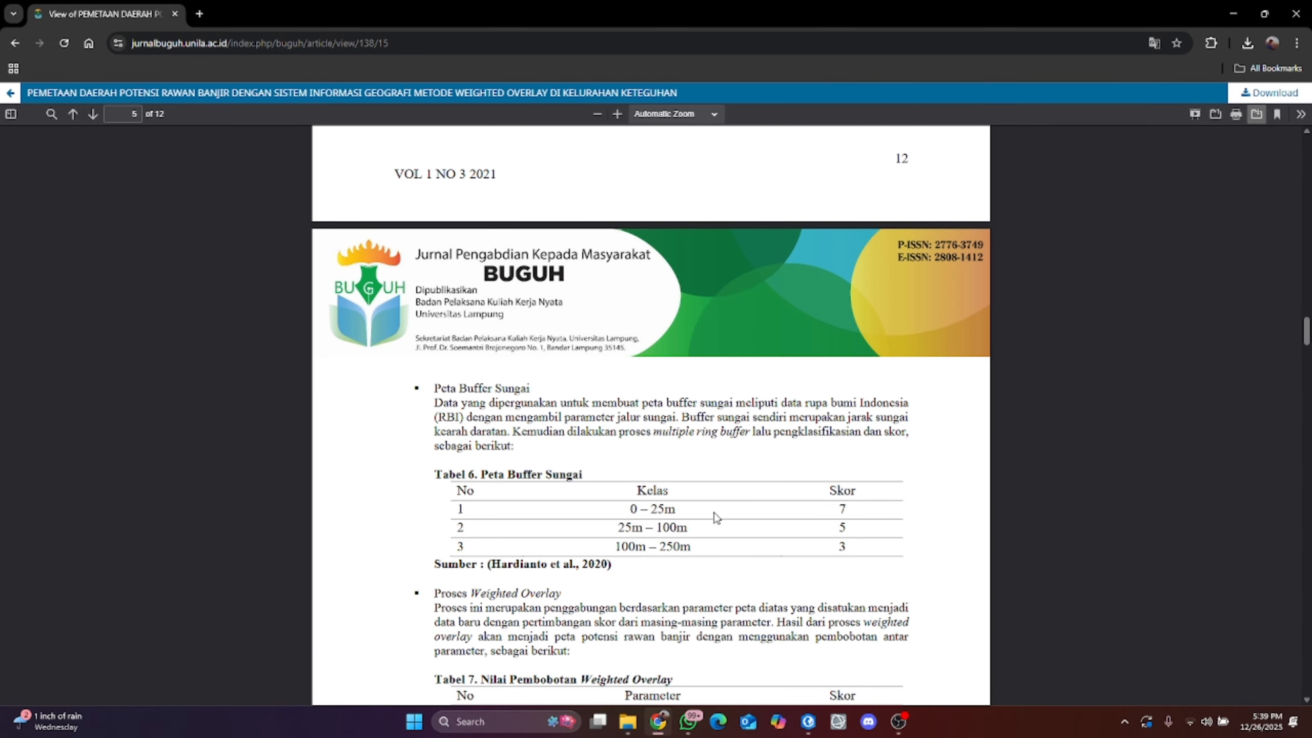
# Step: Review the weighted overlay scoring table in the article, switch to ArcGIS Pro and show the DEM_PESAWARAN_ProjectRaster layer
pyautogui.scroll(-4, 713, 517)
pyautogui.scroll(-3, 719, 515)
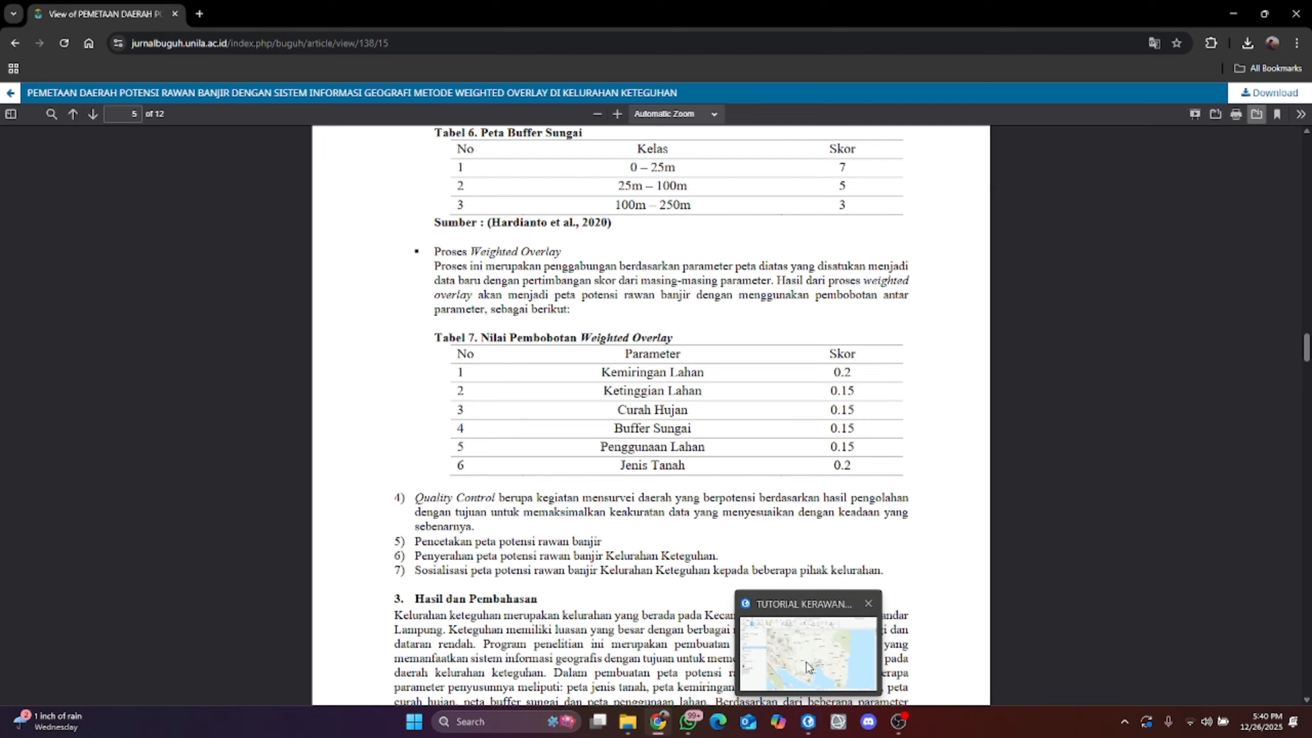
pyautogui.click(810, 724)
pyautogui.click(27, 424)
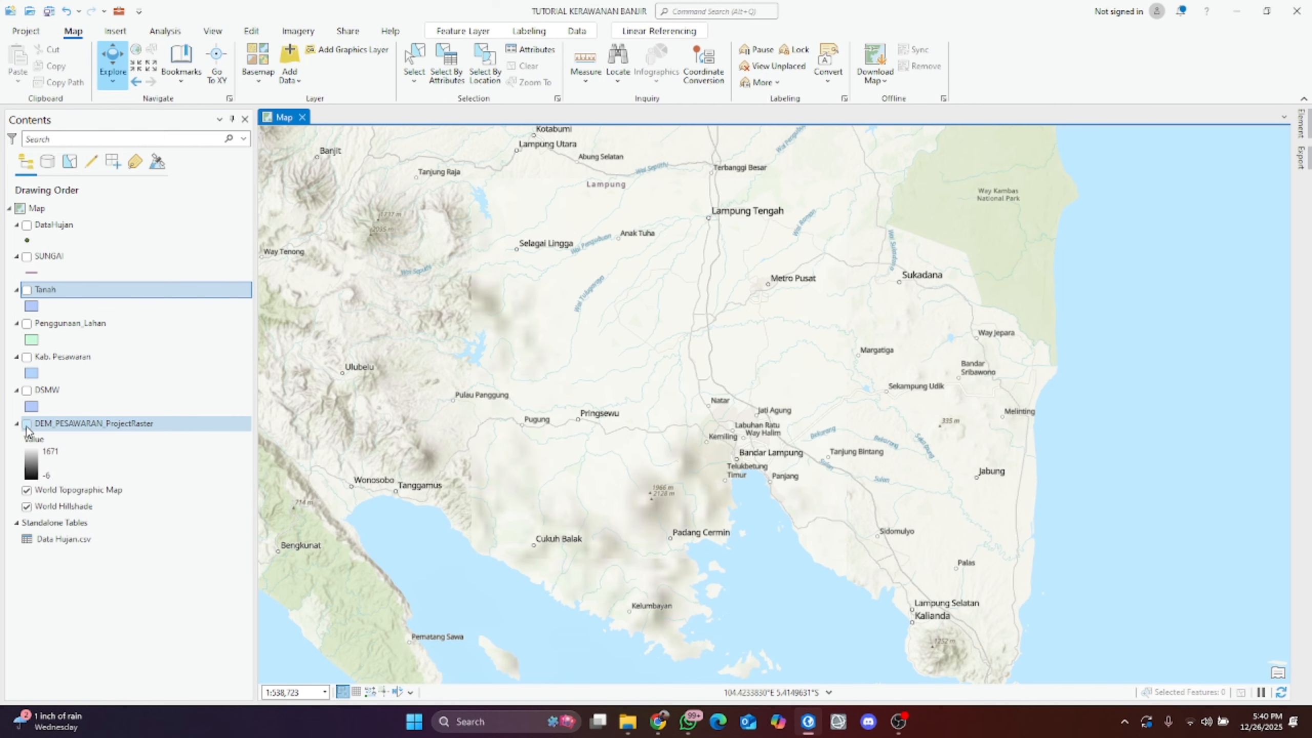
pyautogui.moveTo(552, 472); pyautogui.dragTo(547, 405)
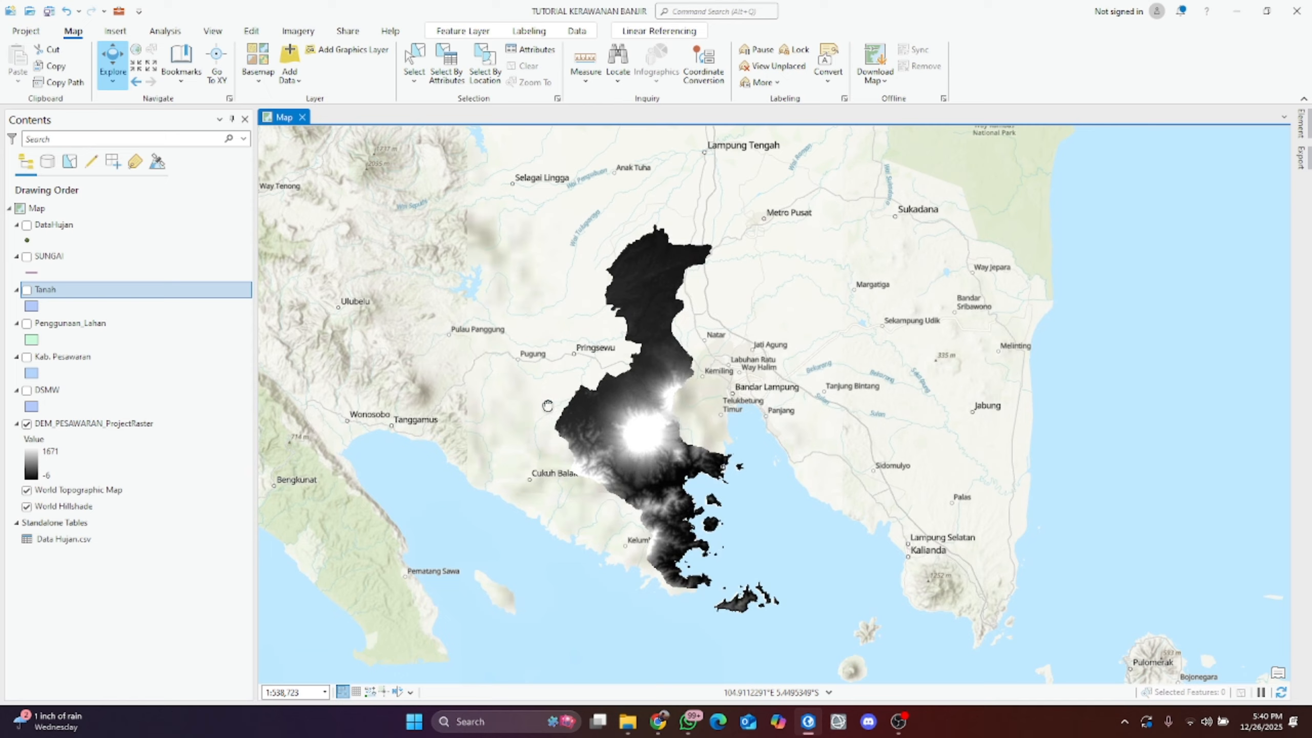
# Step: Set up the Spatial Analyst Slope tool with DEM_PESAWARAN_ProjectRaster as input and Percent rise as output measurement
pyautogui.click(722, 10)
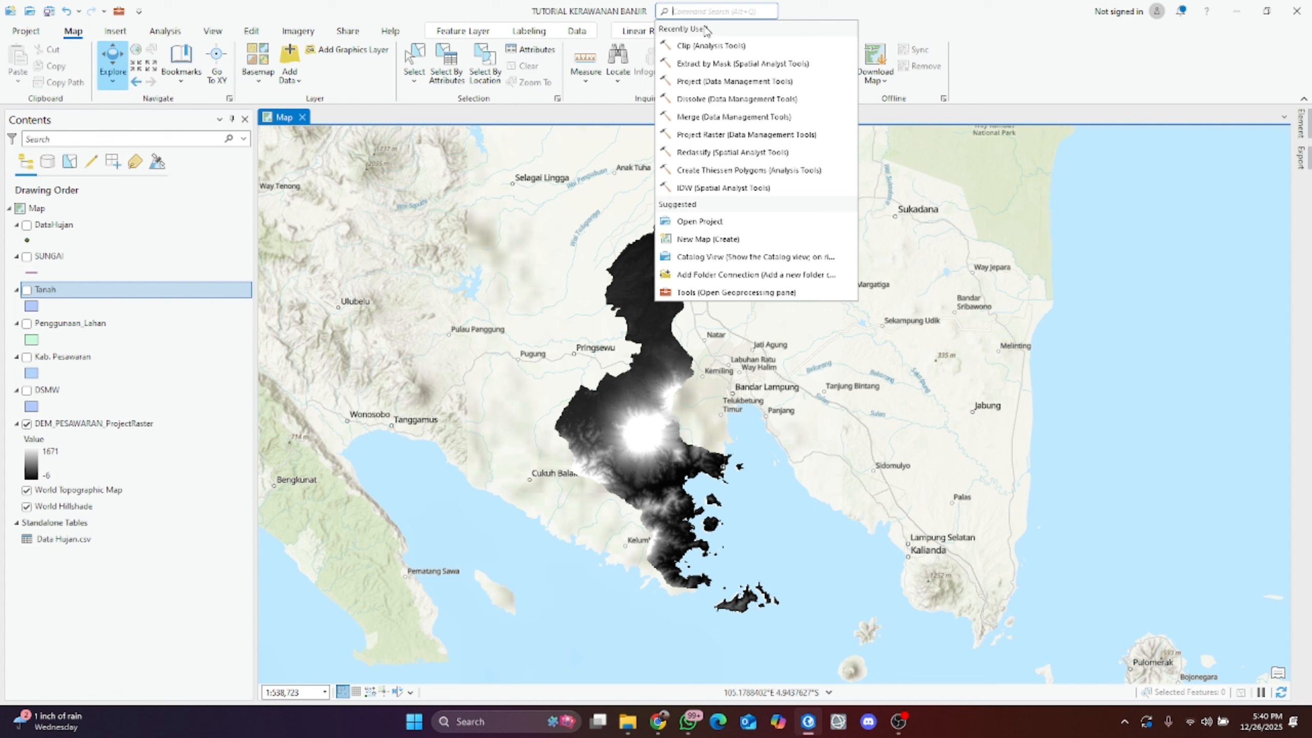
pyautogui.write('slope')
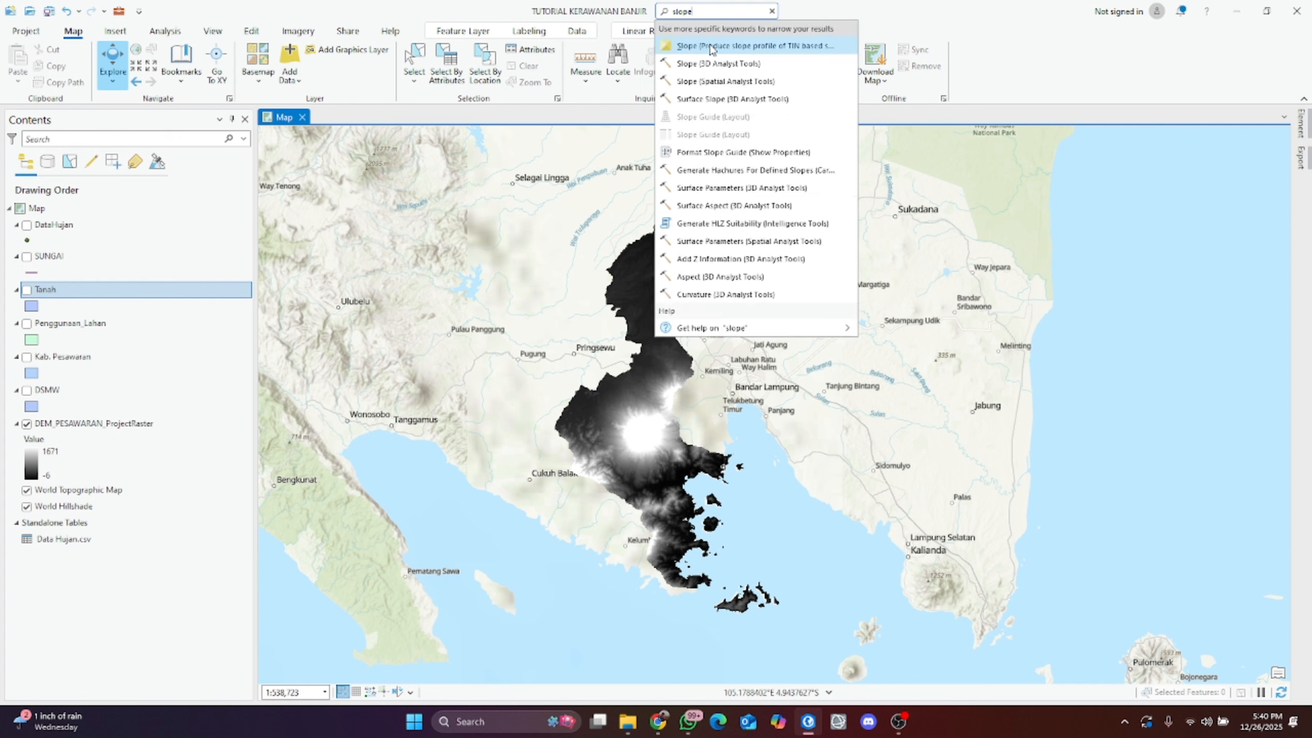
pyautogui.click(720, 81)
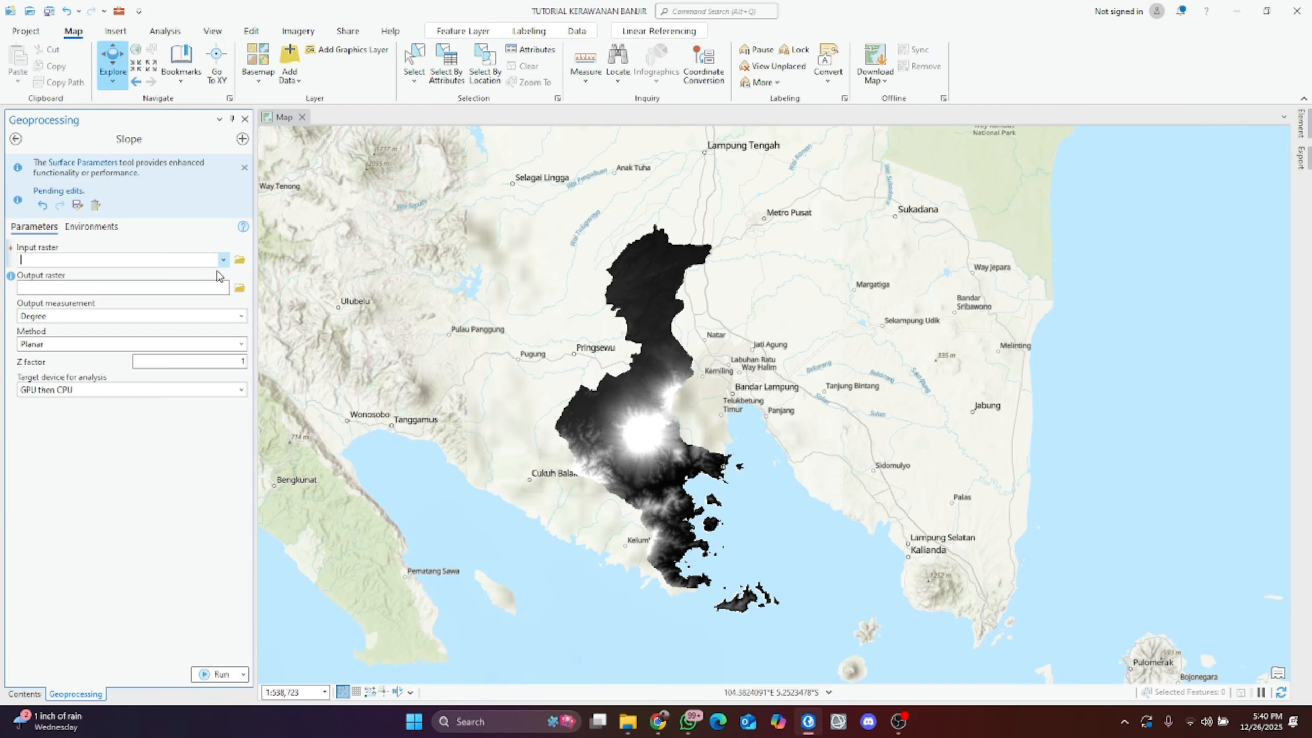
pyautogui.click(223, 260)
pyautogui.click(196, 284)
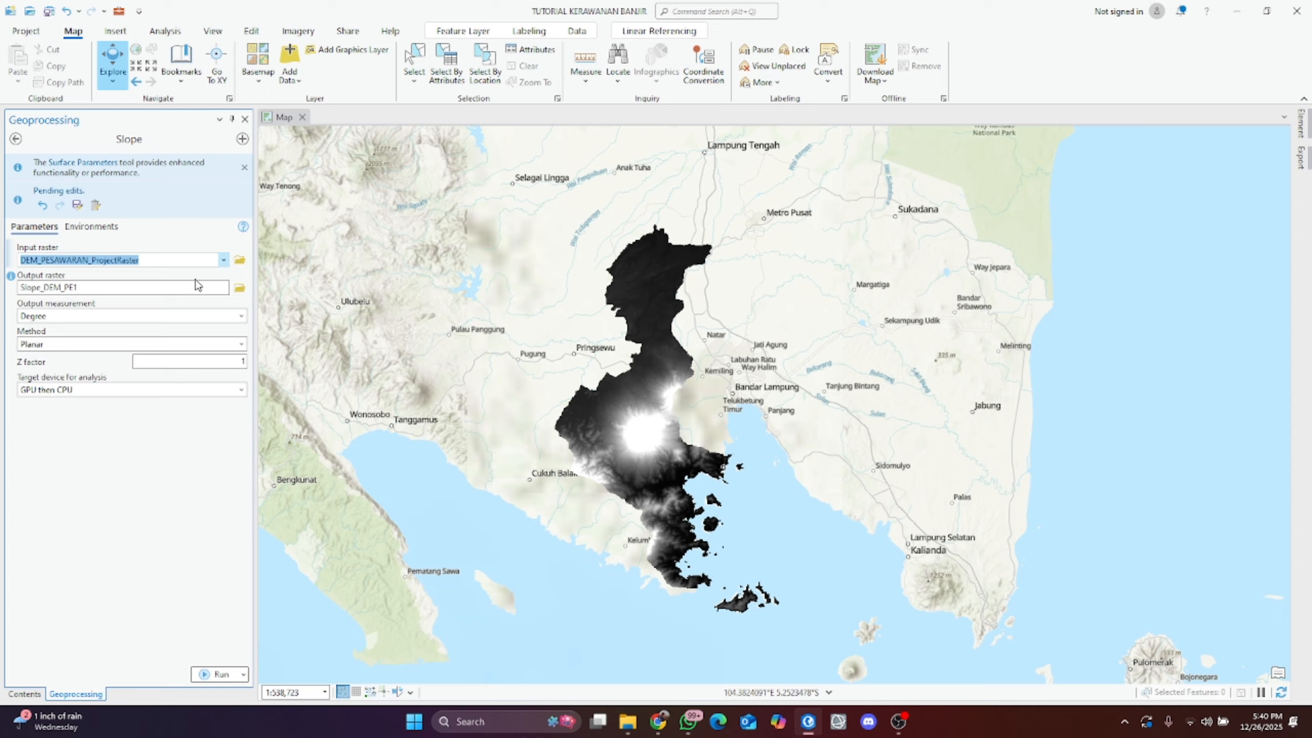
pyautogui.click(194, 315)
pyautogui.click(207, 343)
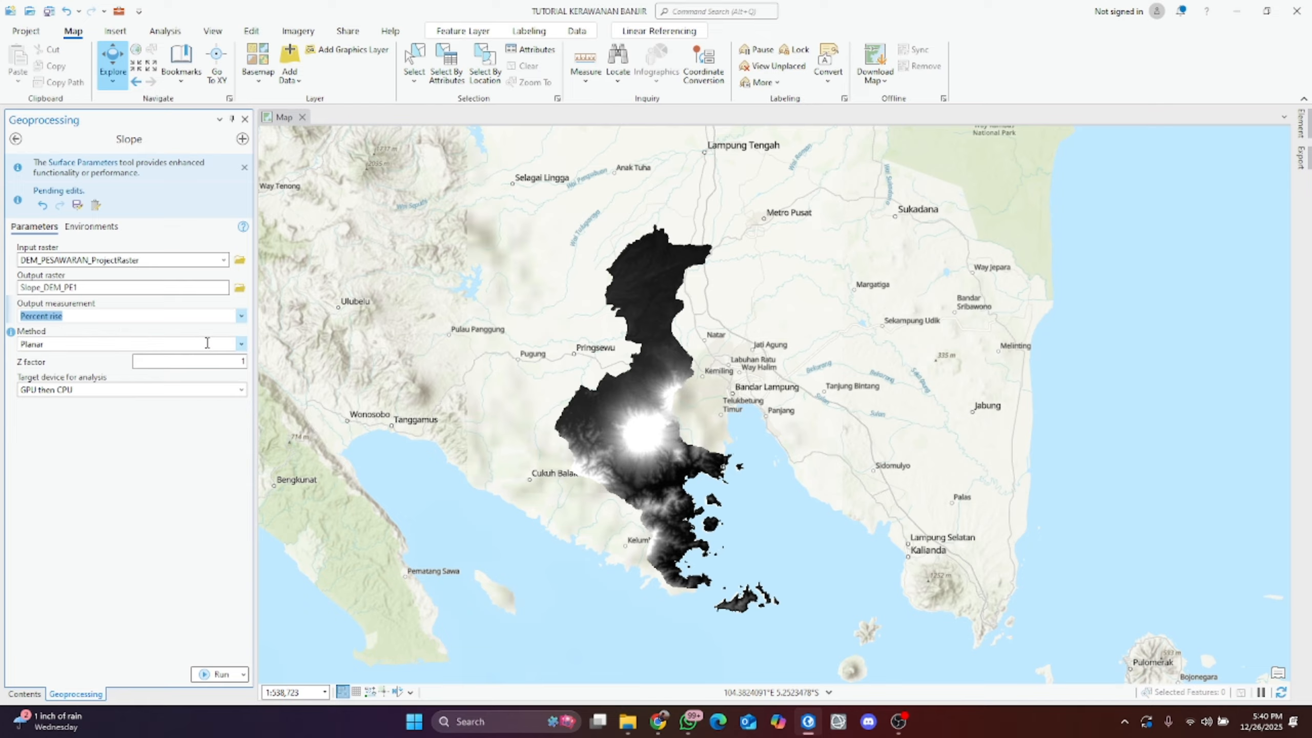
# Step: Name the output raster Slope, run the Slope tool and close it
pyautogui.click(148, 288)
pyautogui.press('Left')
pyautogui.press('Left')
pyautogui.press('Left')
pyautogui.press('Left')
pyautogui.press('Left')
pyautogui.press('Left')
pyautogui.press('Left')
pyautogui.press('Left')
pyautogui.press('Left')
pyautogui.press('Left')
pyautogui.press('Left')
pyautogui.press('Left')
pyautogui.press('Left')
pyautogui.press('Left')
pyautogui.press('Left')
pyautogui.press('Left')
pyautogui.press('Left')
pyautogui.press('Left')
pyautogui.press('Left')
pyautogui.press('Left')
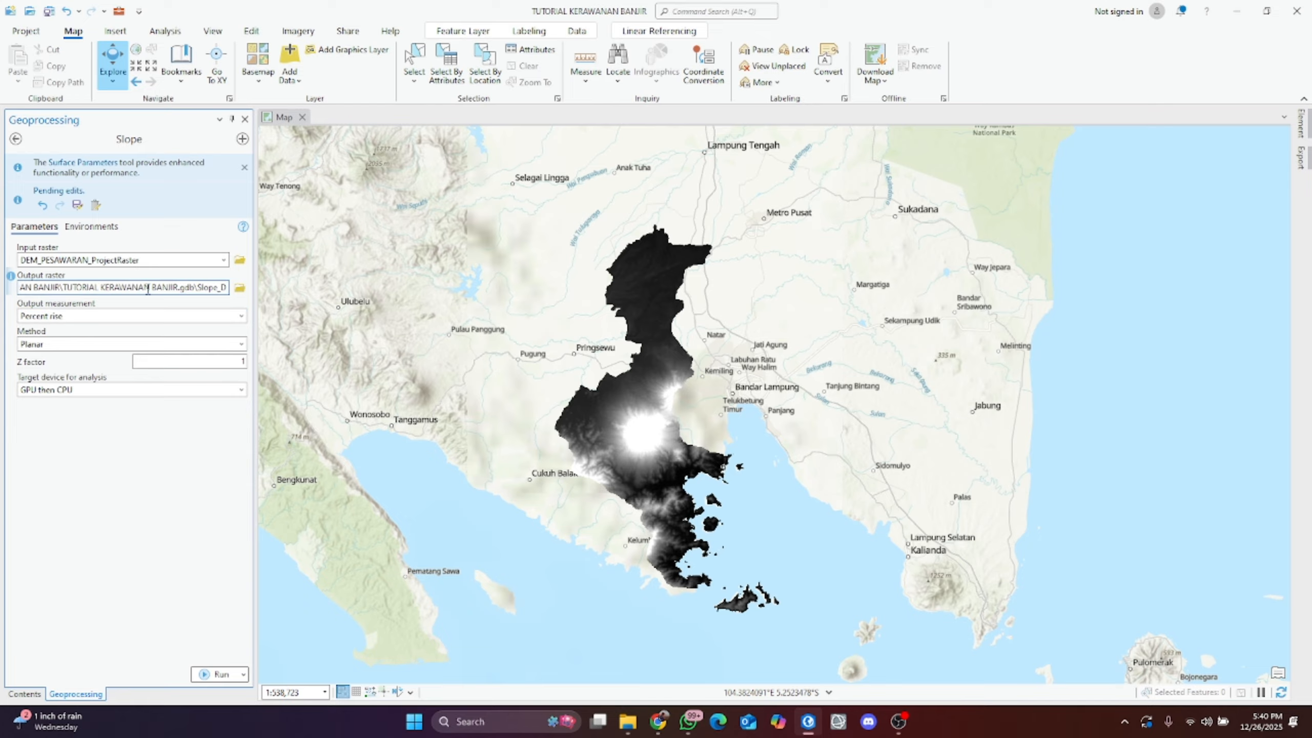
pyautogui.click(226, 676)
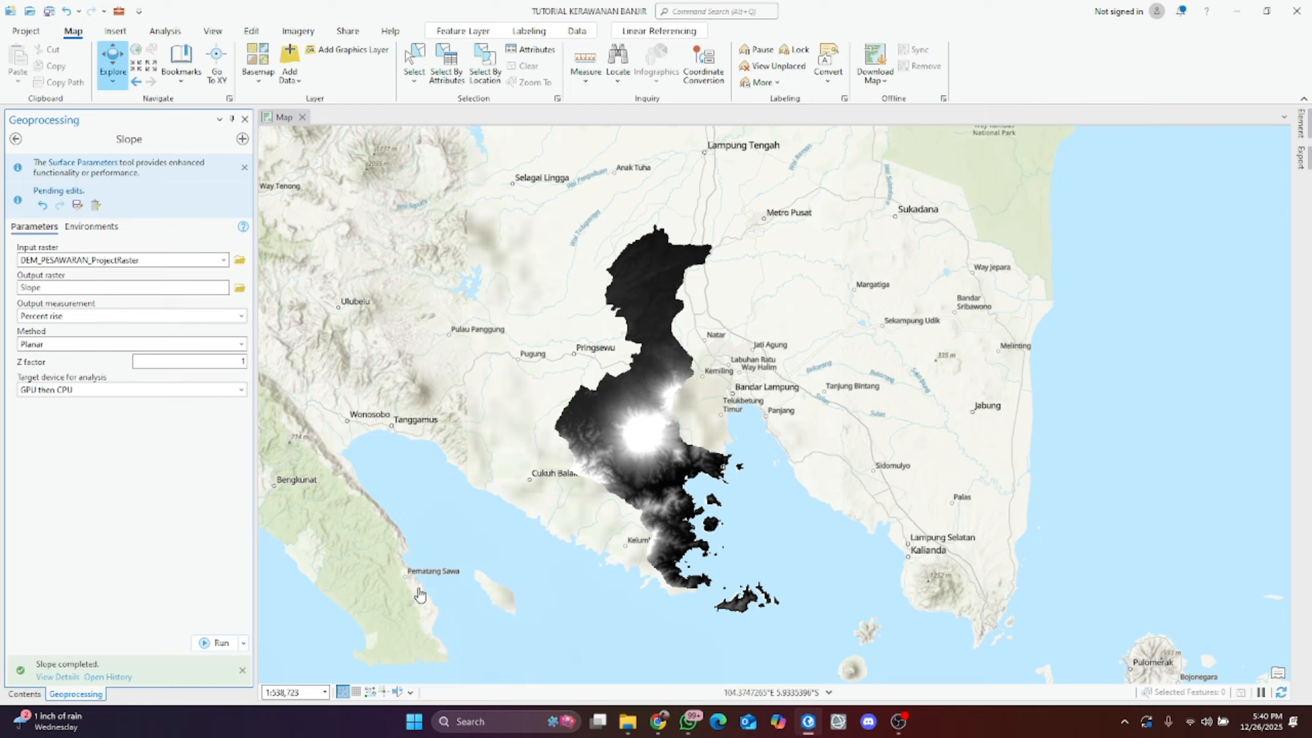
pyautogui.click(245, 118)
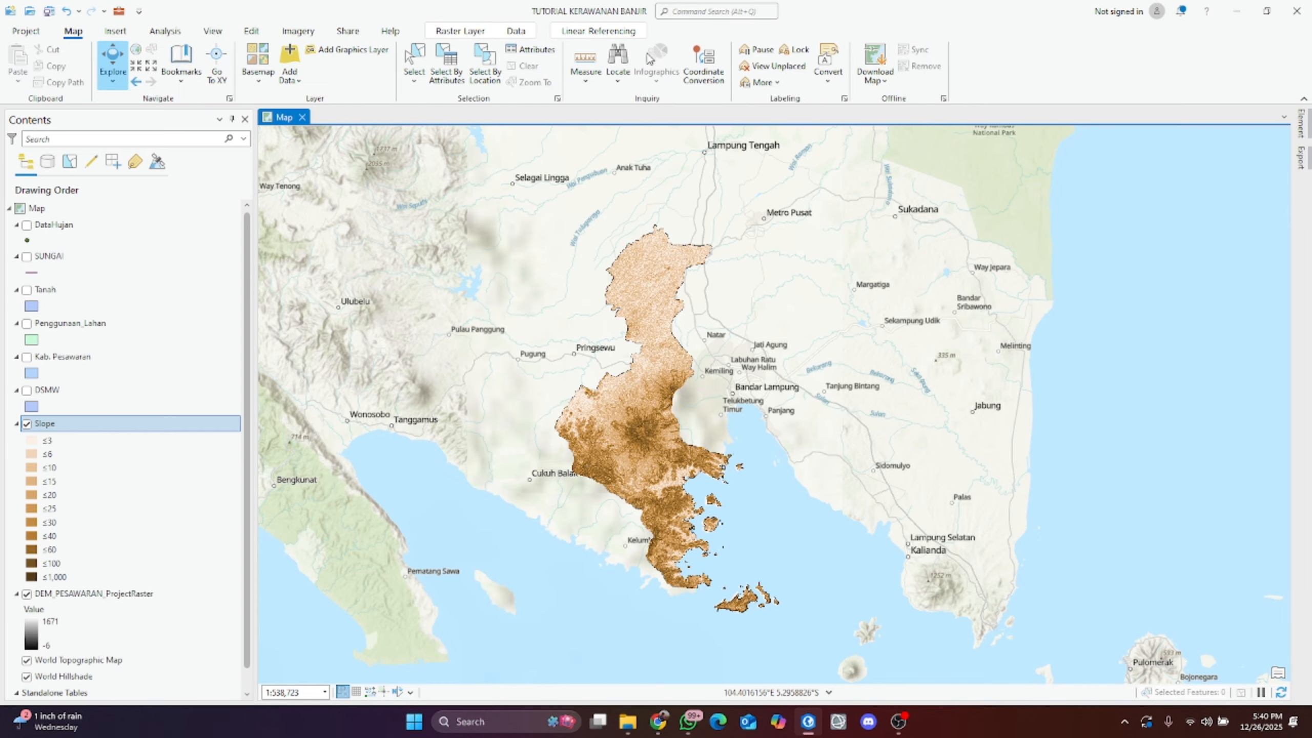
# Step: Open the Spatial Analyst Reclassify tool and choose the Slope raster as its input
pyautogui.click(712, 12)
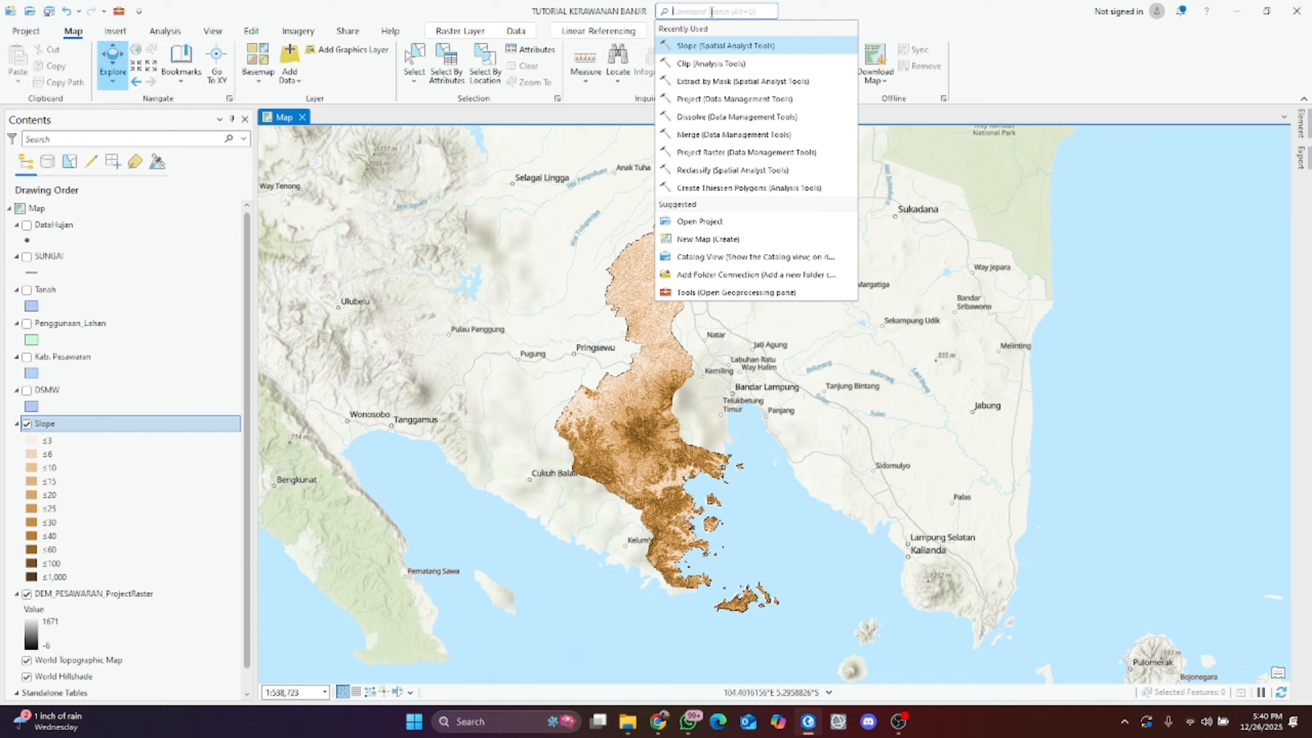
pyautogui.click(749, 170)
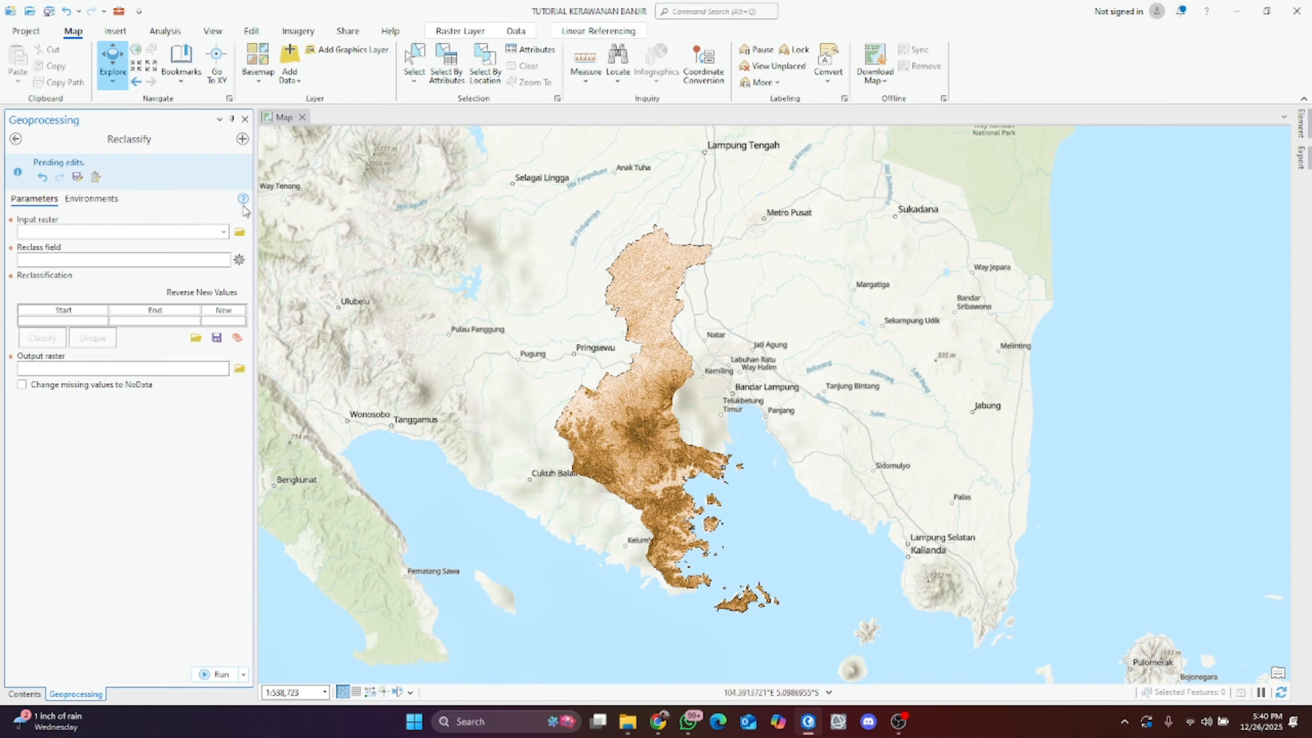
pyautogui.click(223, 232)
pyautogui.click(198, 257)
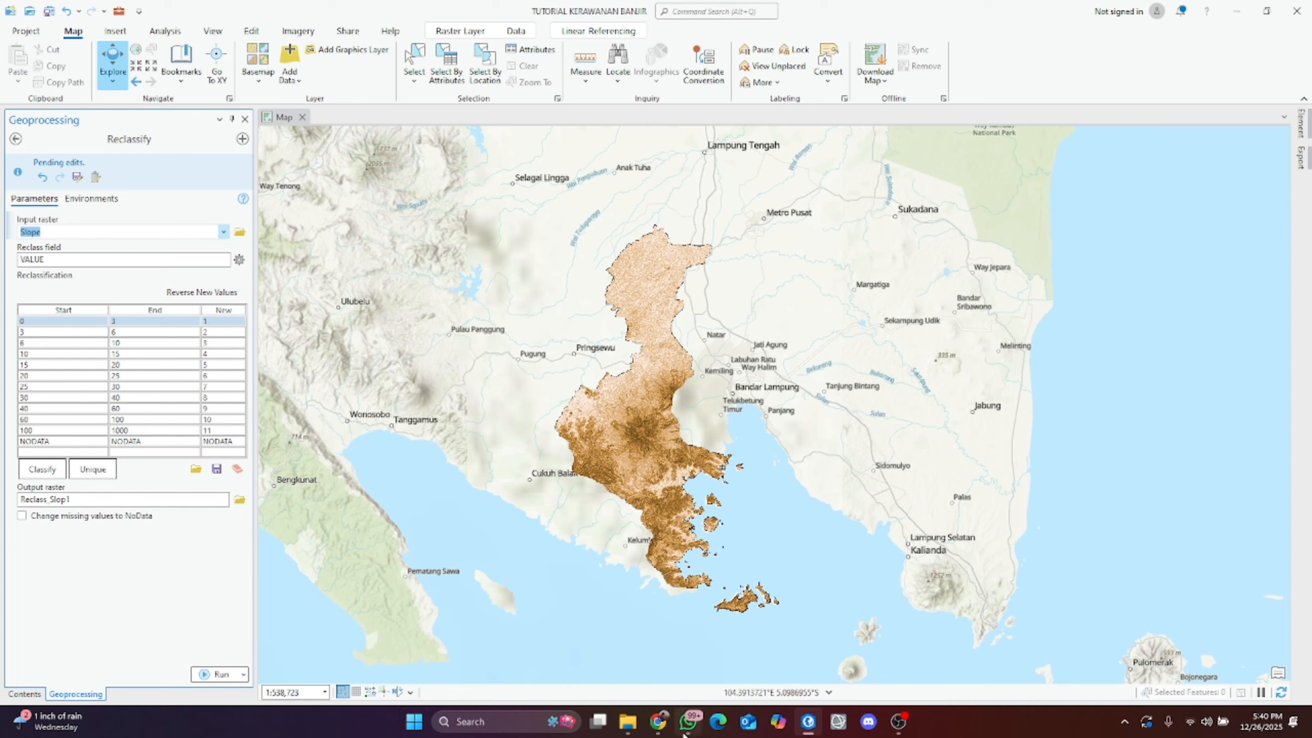
# Step: Look up the land slope classes in Tabel 3 of the journal article in Chrome, and return to ArcGIS Pro
pyautogui.click(660, 723)
pyautogui.scroll(4, 751, 385)
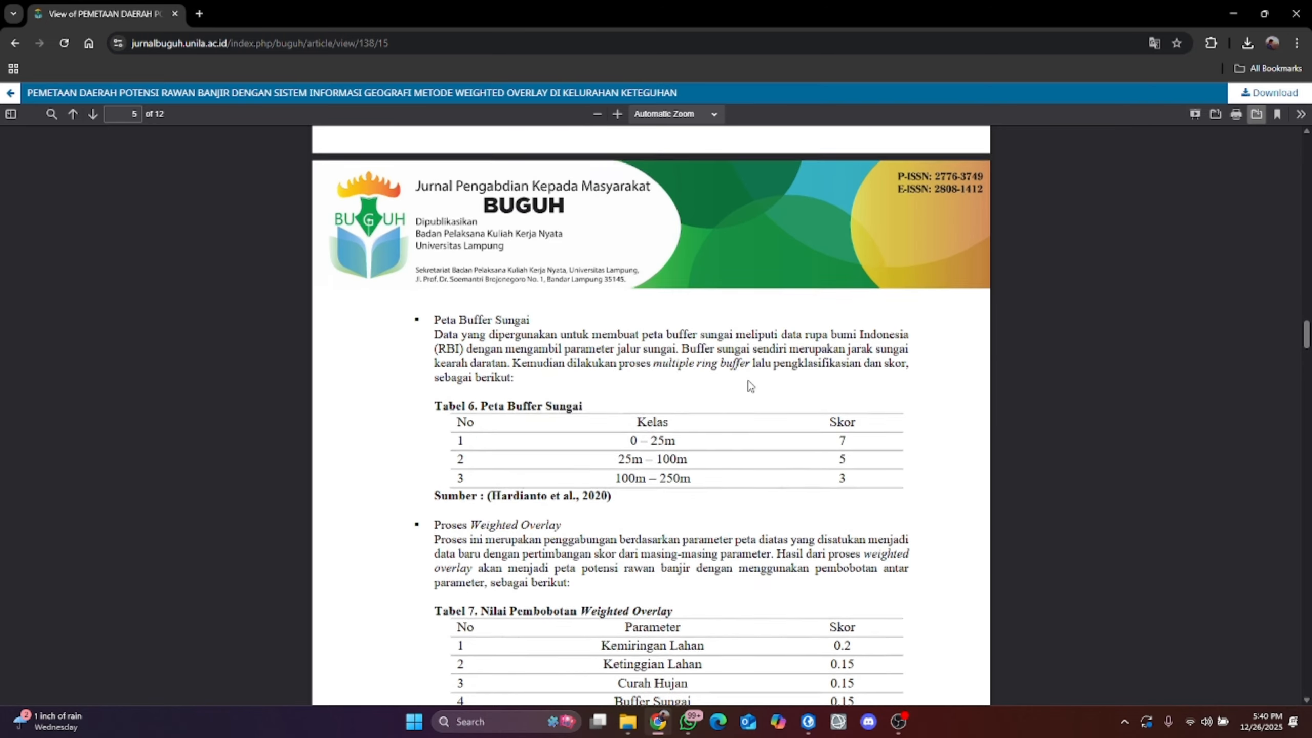
pyautogui.scroll(10, 751, 386)
pyautogui.scroll(-1, 751, 392)
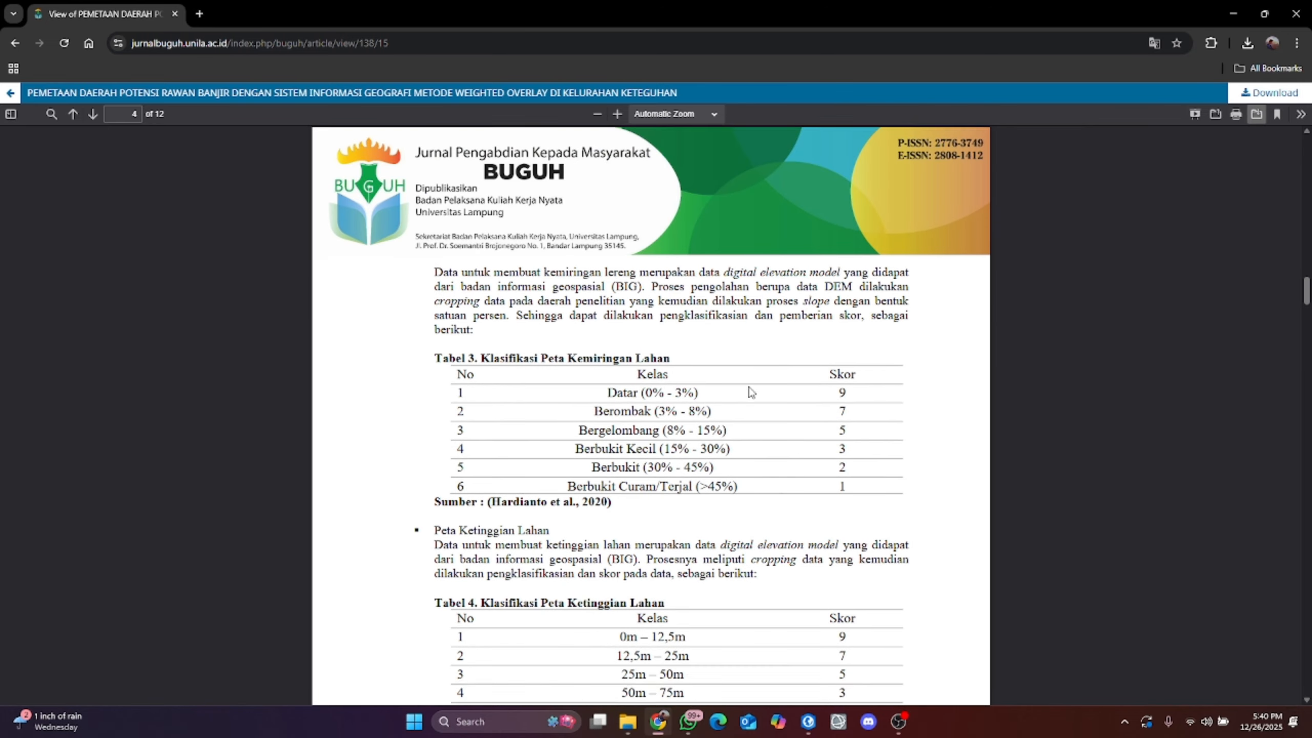
pyautogui.scroll(-1, 751, 393)
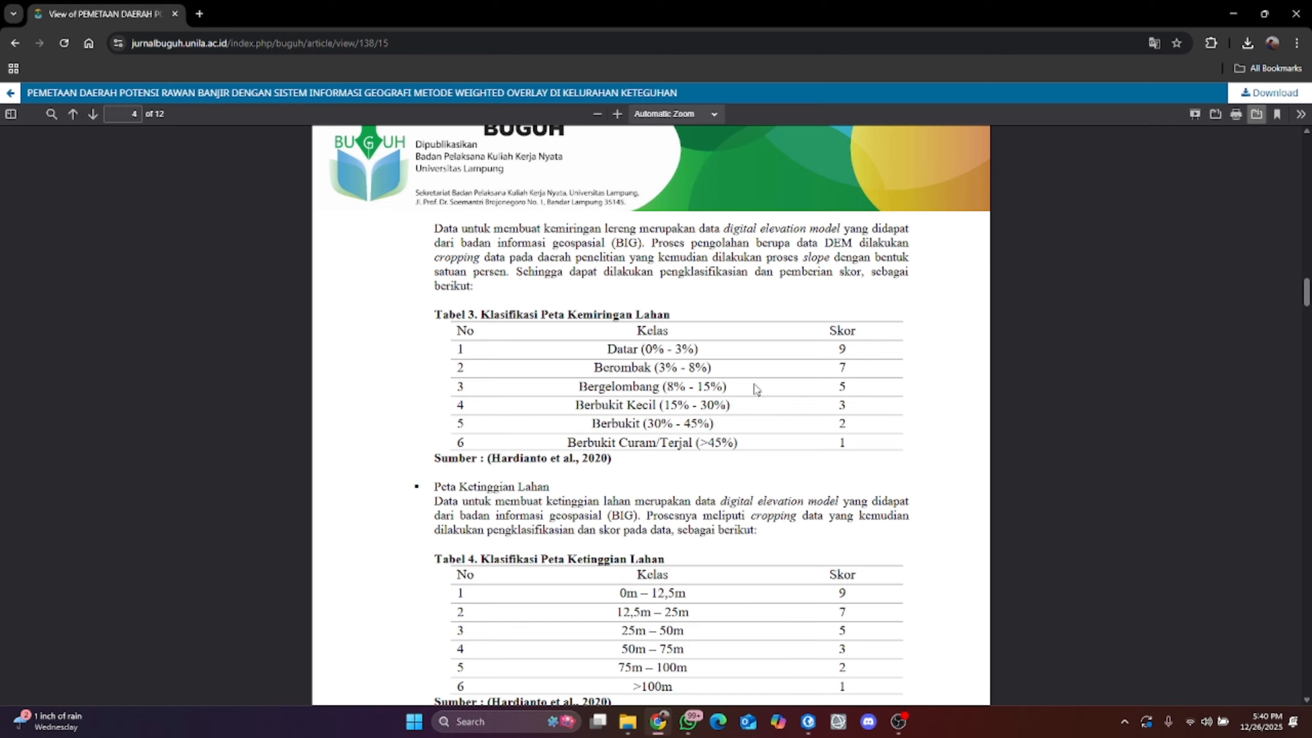
pyautogui.click(667, 727)
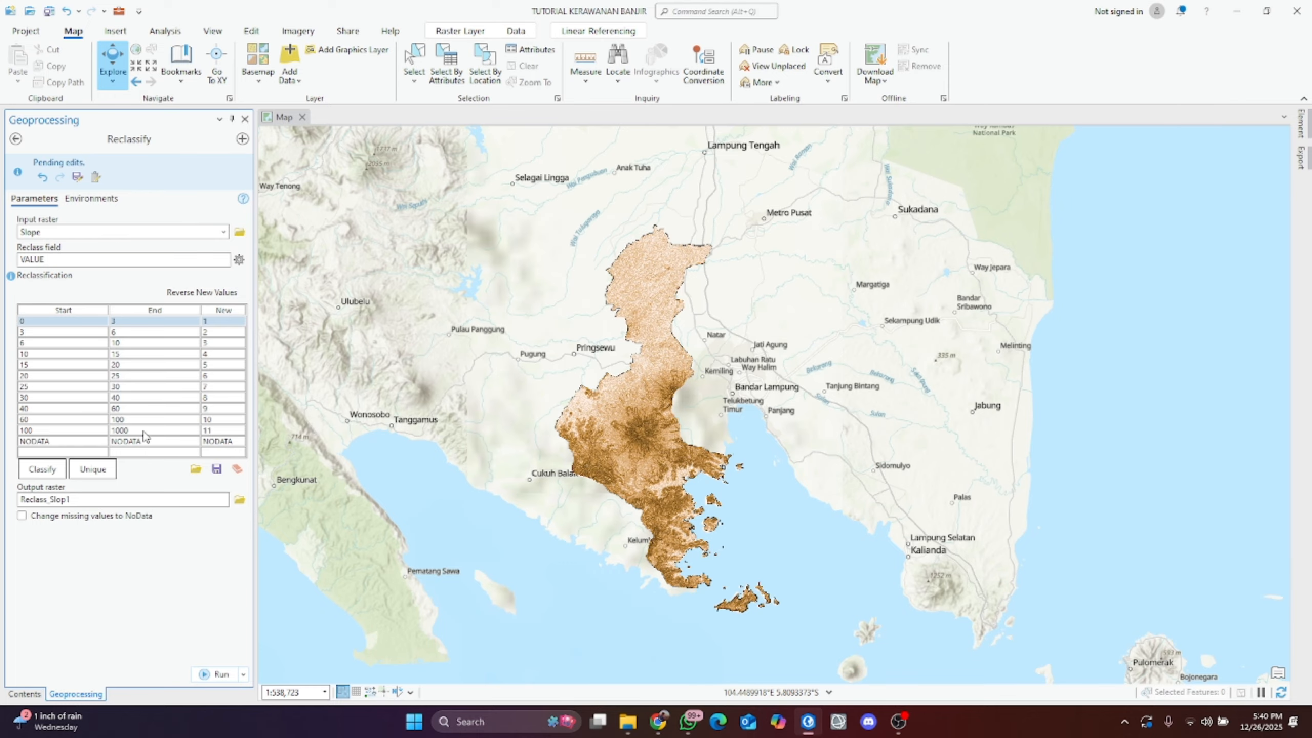
pyautogui.click(666, 716)
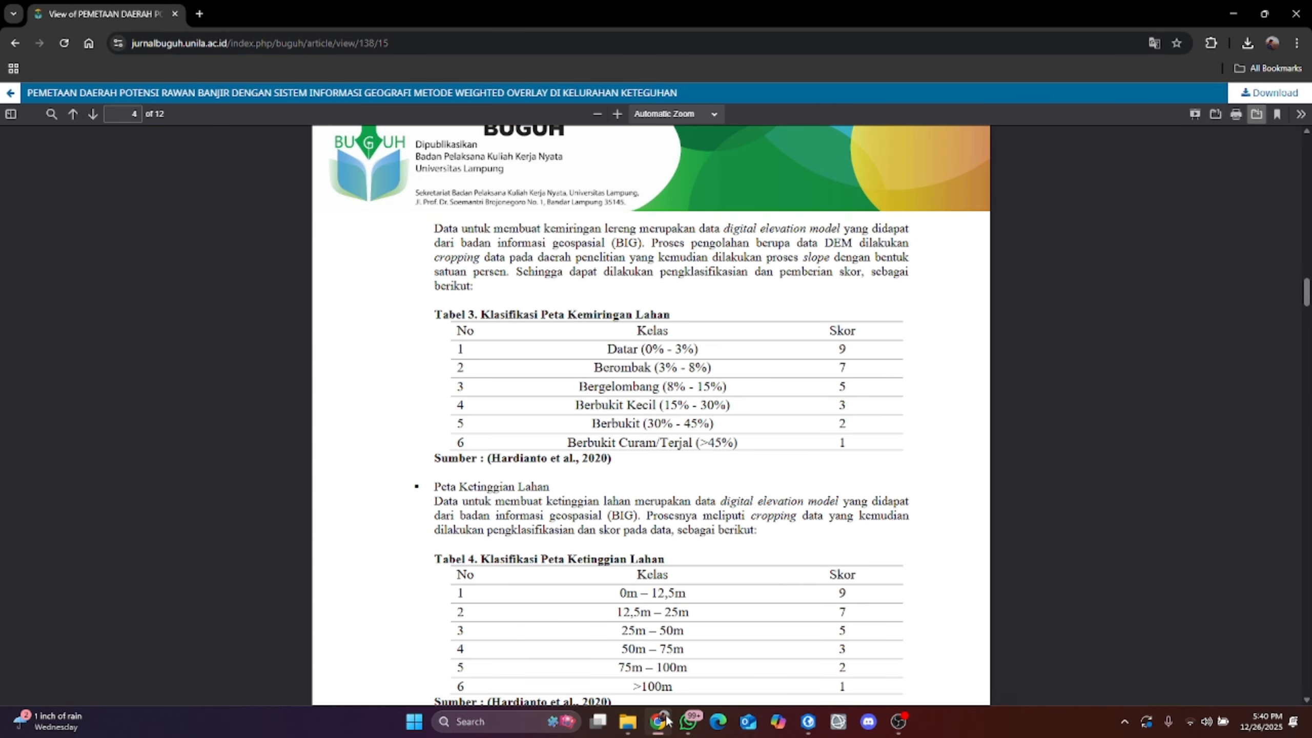
pyautogui.click(667, 722)
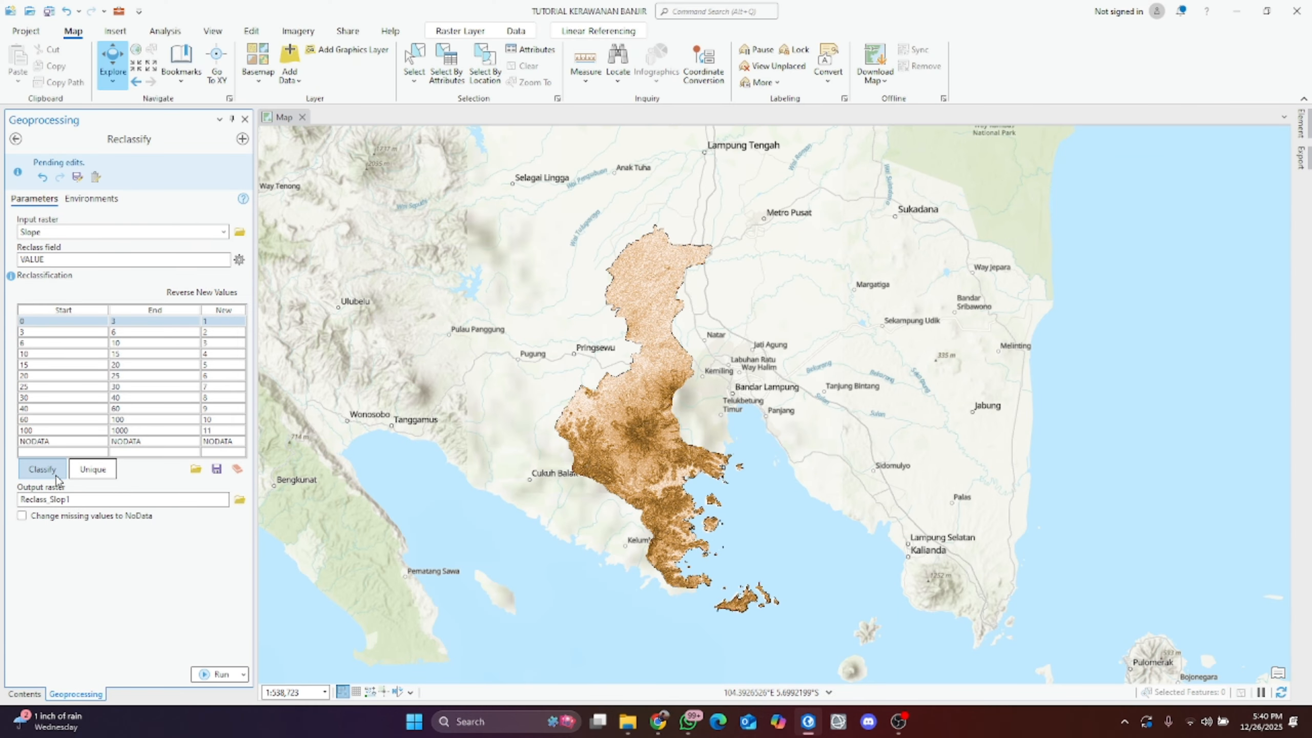
# Step: Set the Slope reclassification to the Natural Breaks (Jenks) method with 6 classes
pyautogui.click(43, 470)
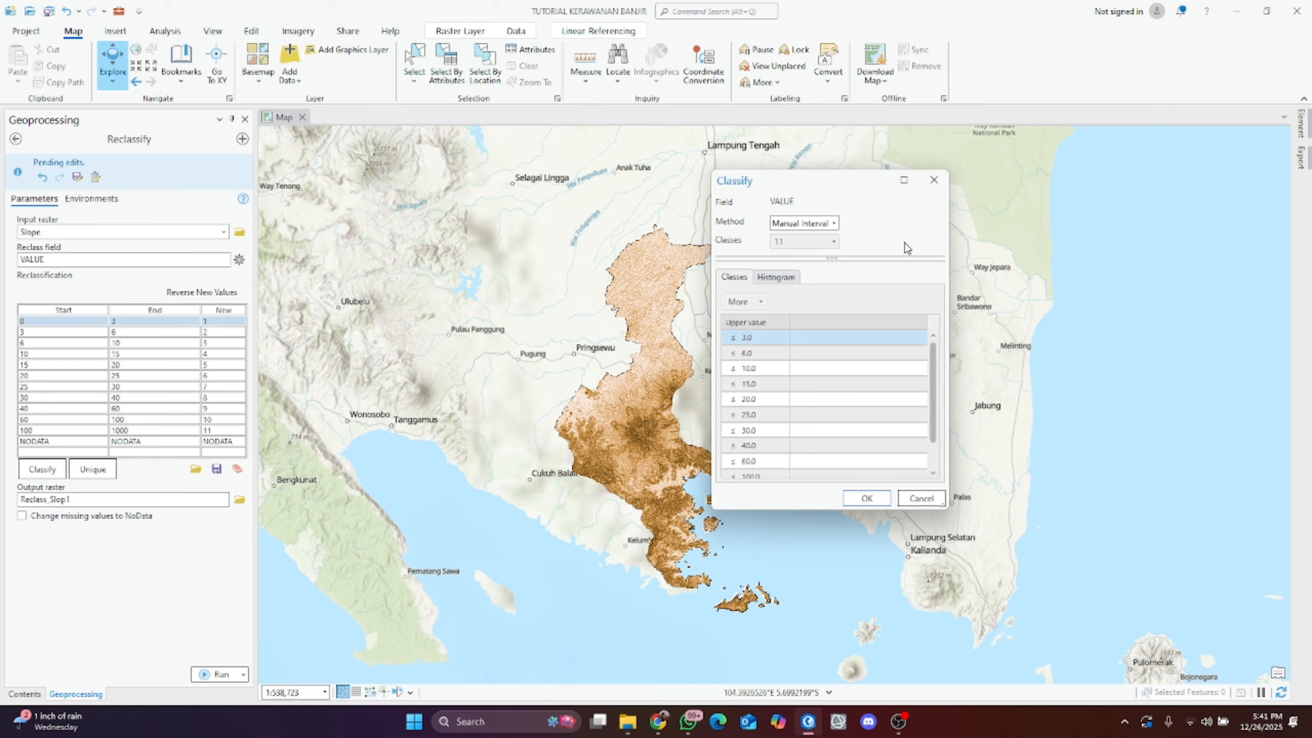
pyautogui.click(812, 227)
pyautogui.click(836, 252)
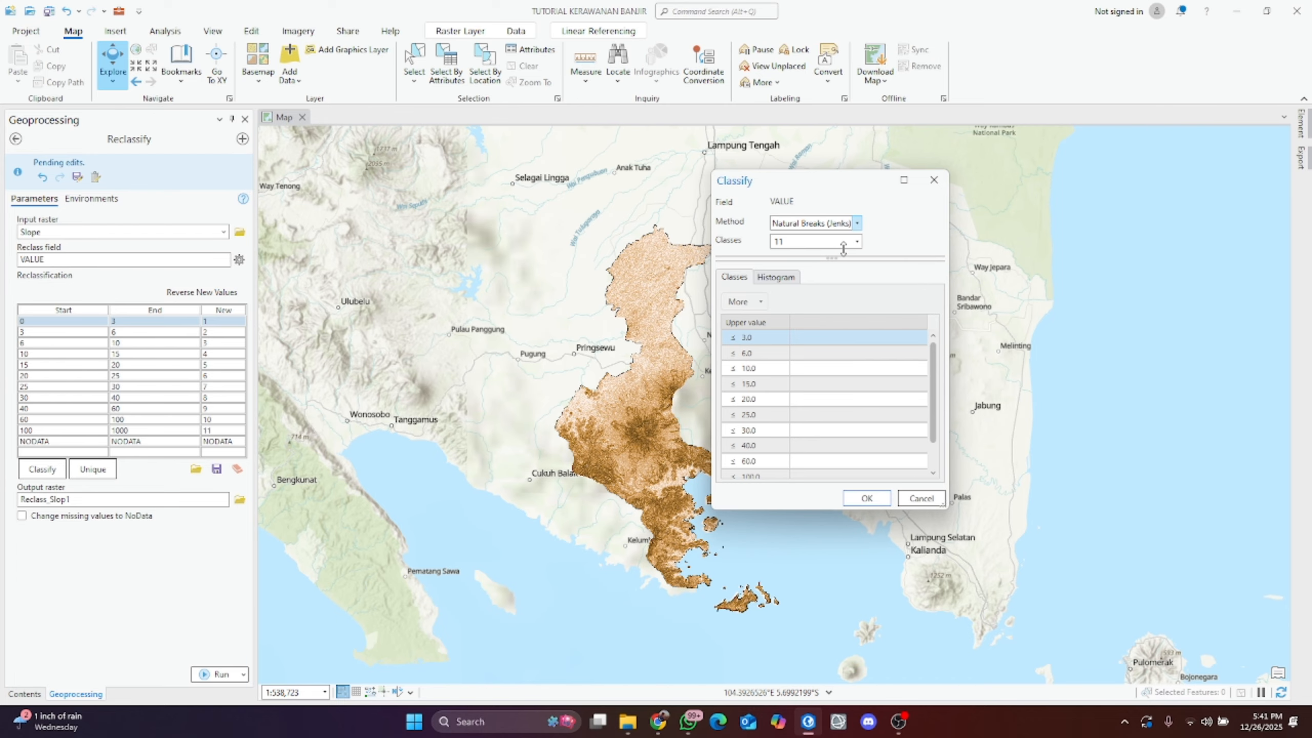
pyautogui.click(856, 243)
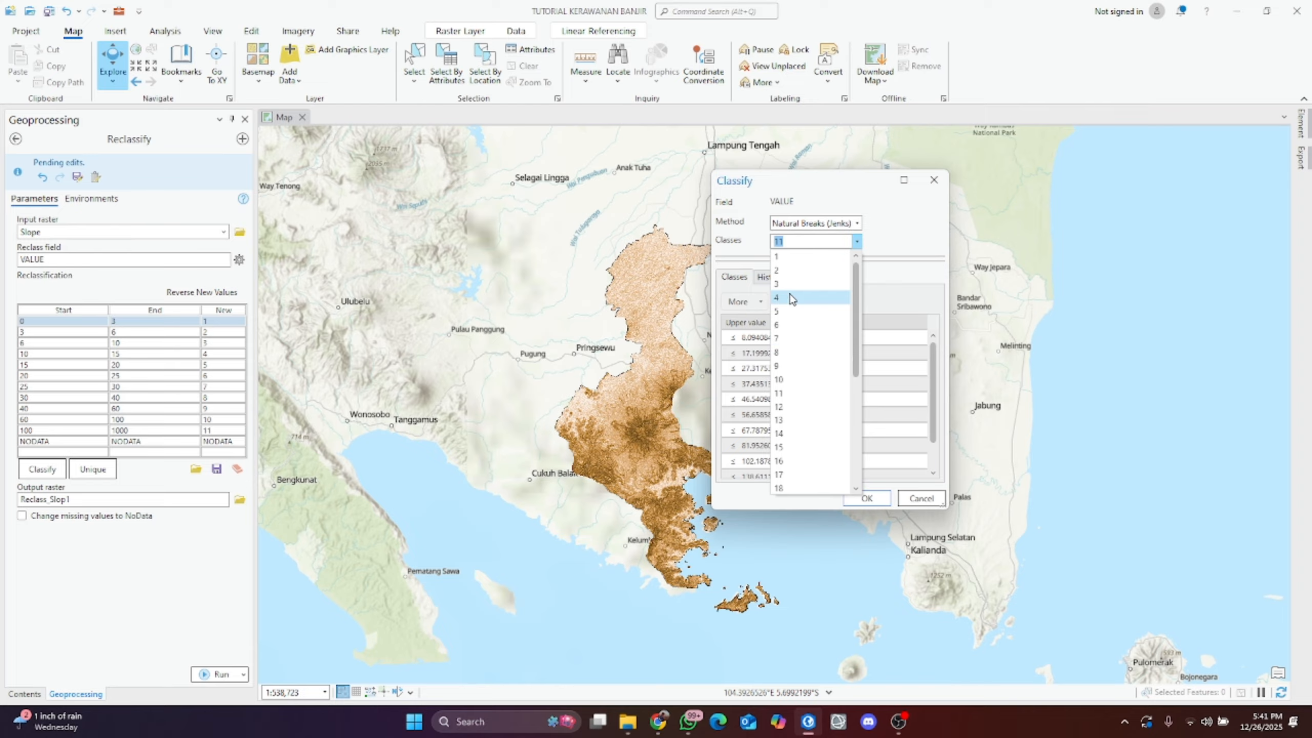
pyautogui.click(787, 325)
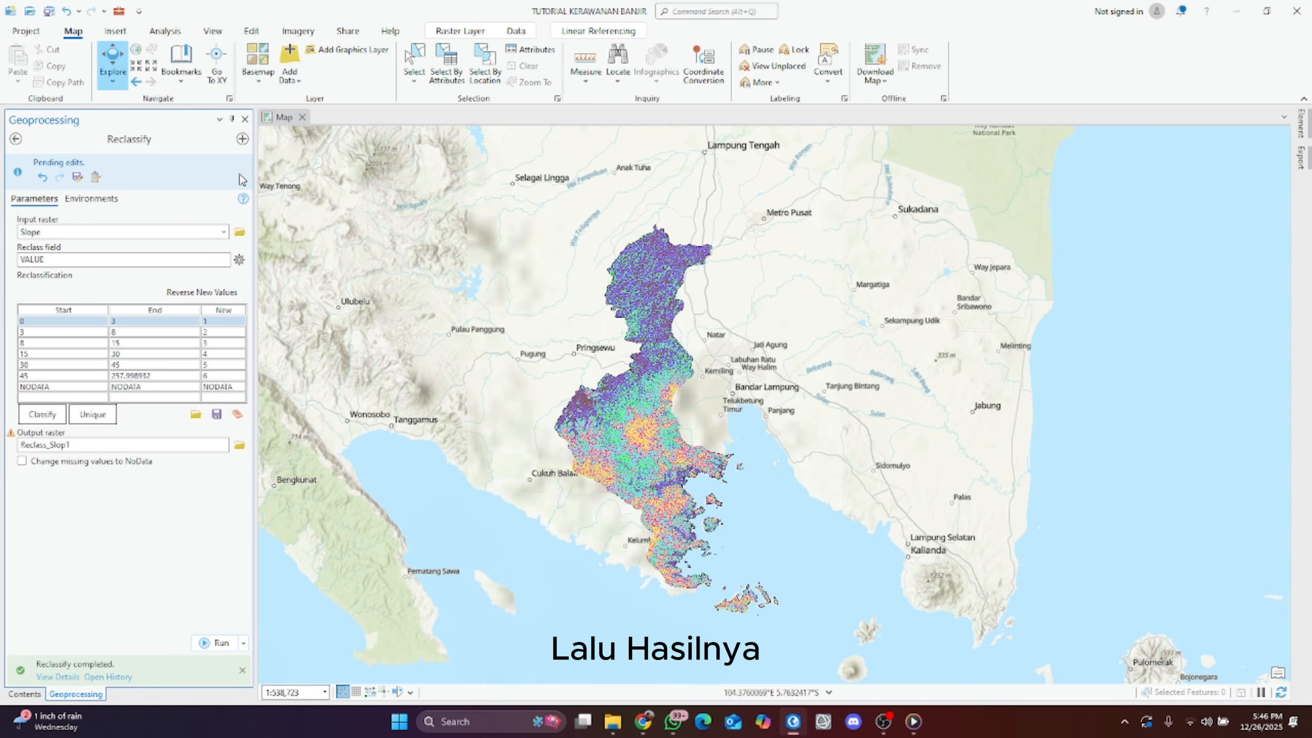
# Step: Close the Reclassify tool and open the attribute table of the Reclass_Slop1 layer
pyautogui.click(245, 119)
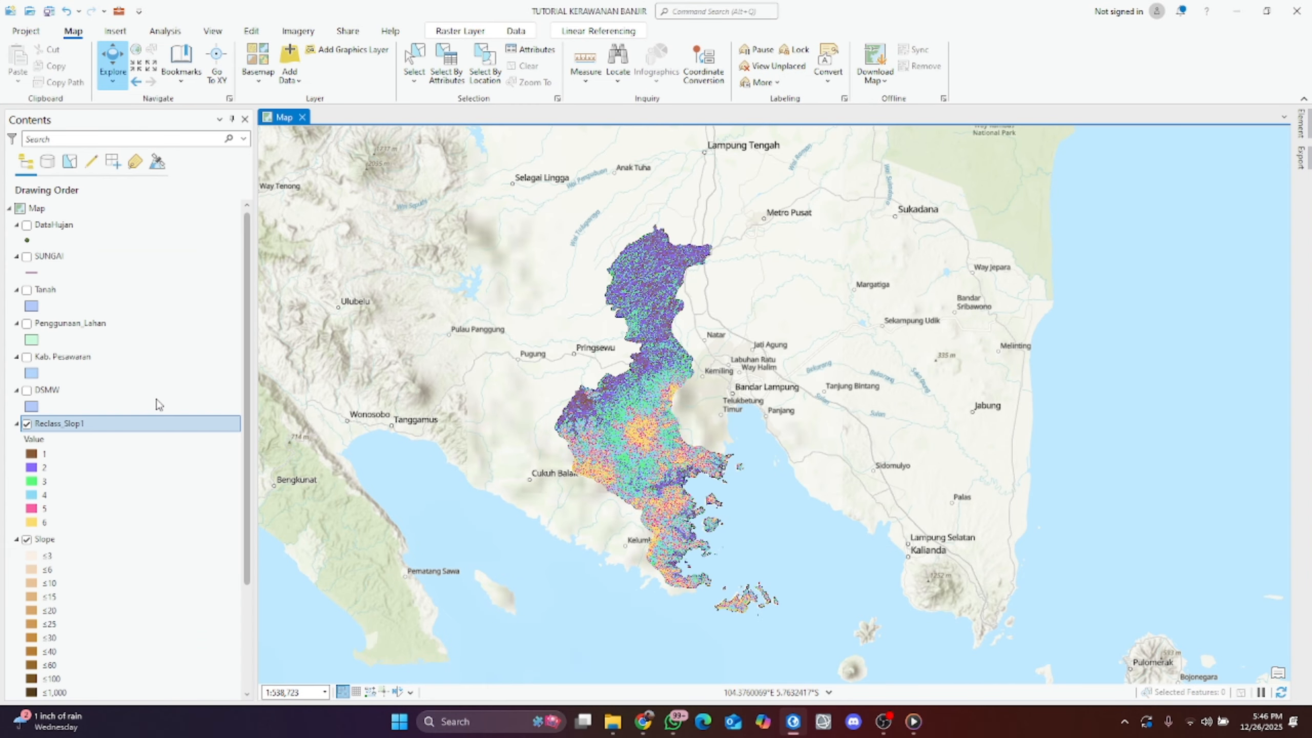
pyautogui.rightClick(142, 433)
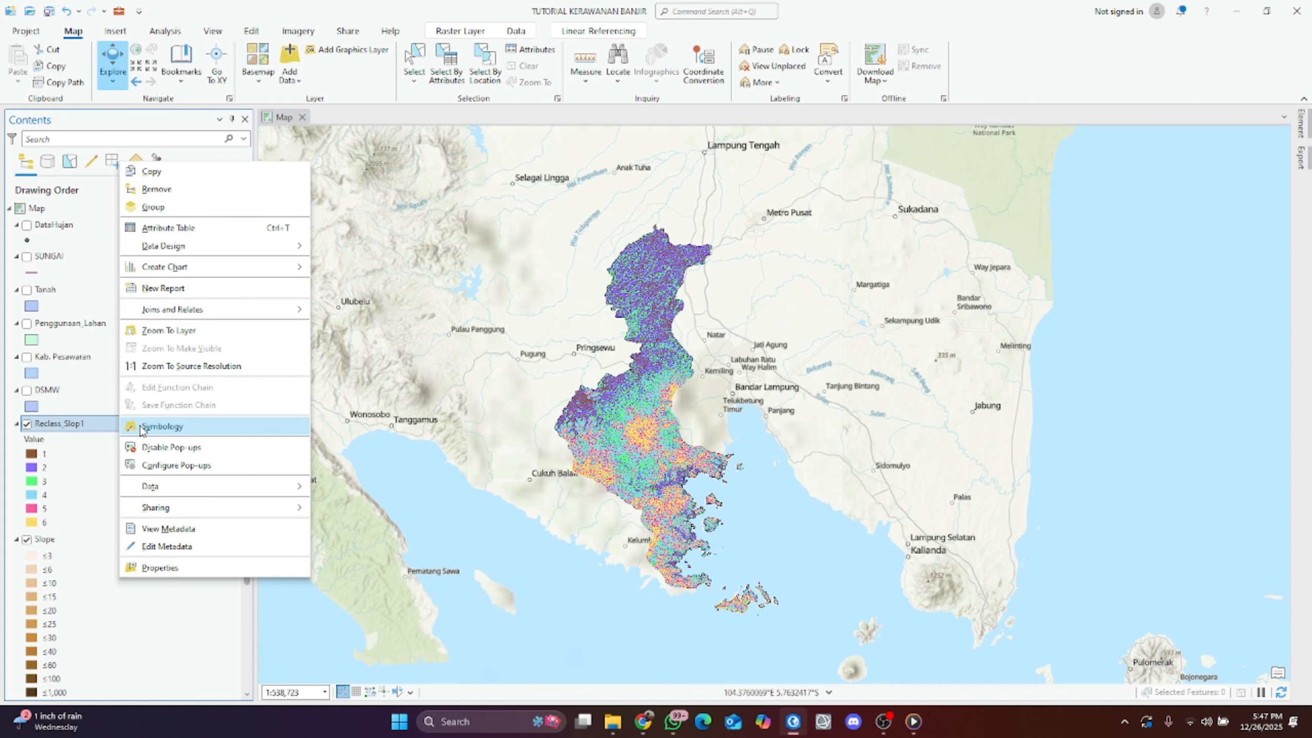
pyautogui.click(169, 228)
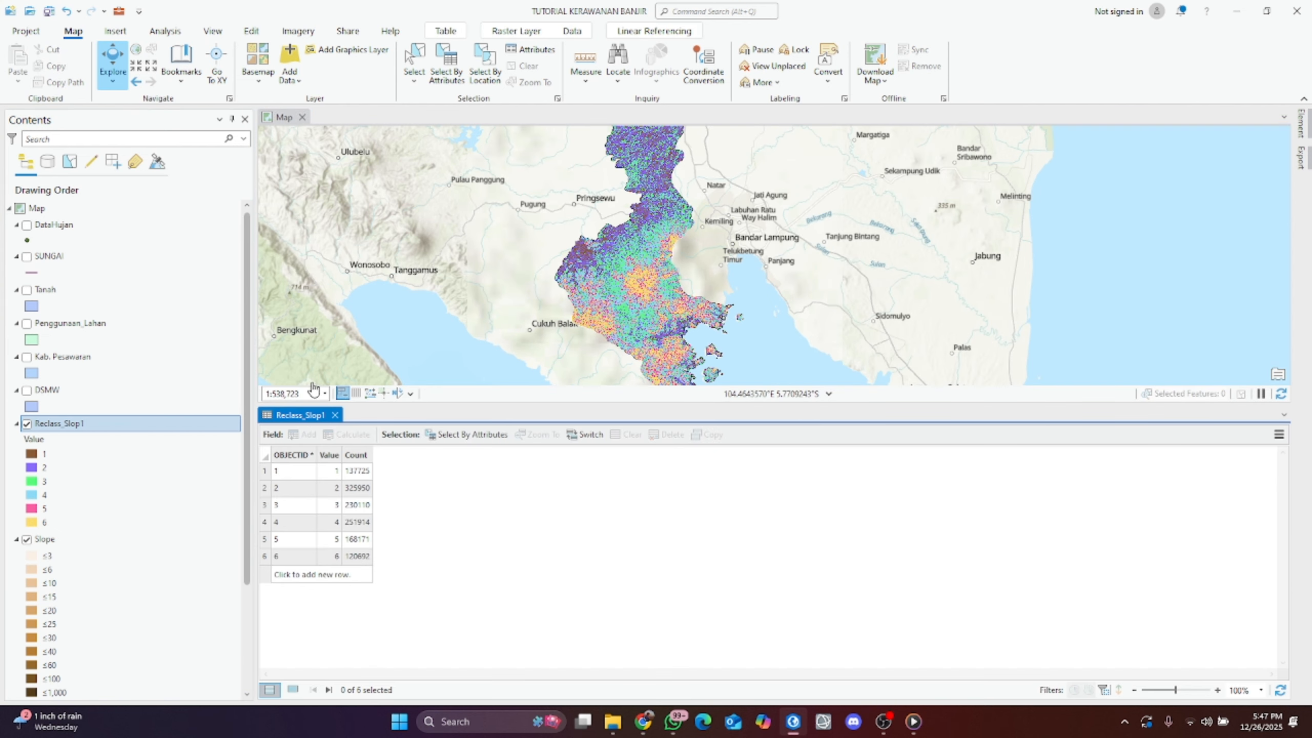
# Step: Add a Text field named Kelas to the Reclass_Slop1 table and save the field changes
pyautogui.click(111, 66)
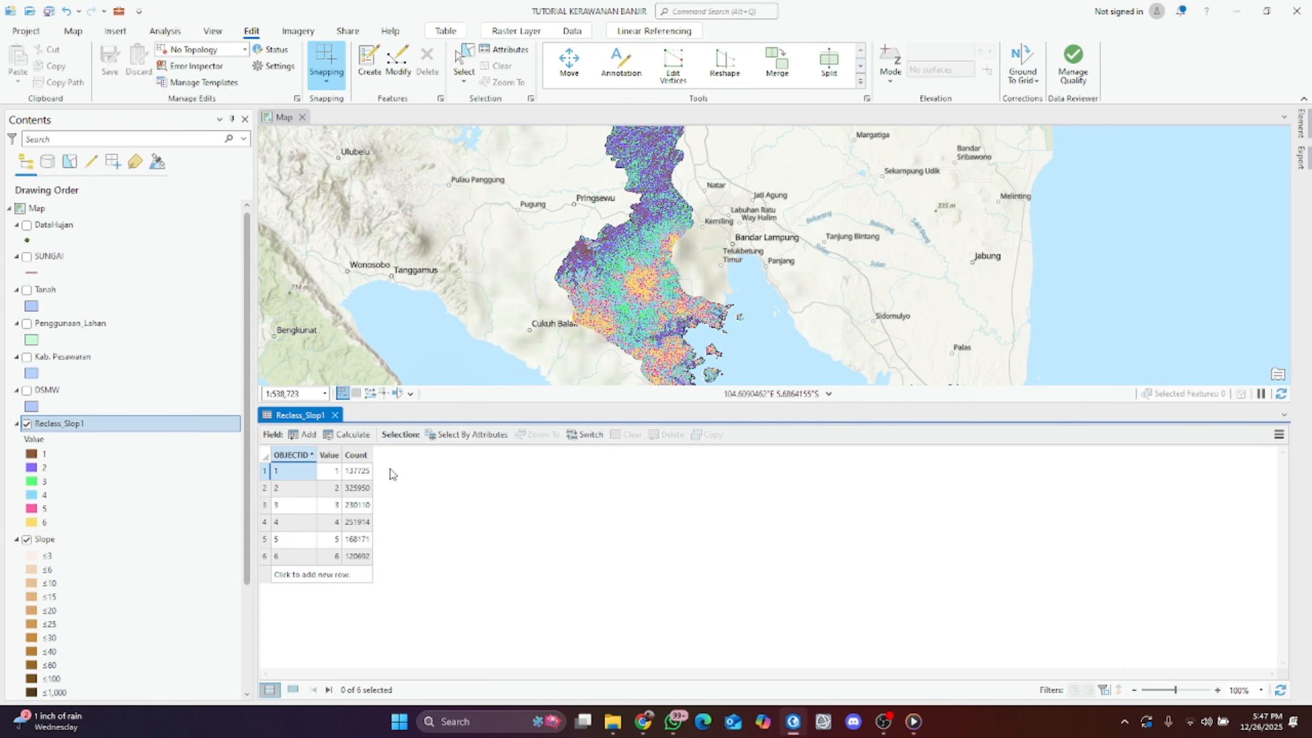
pyautogui.click(298, 437)
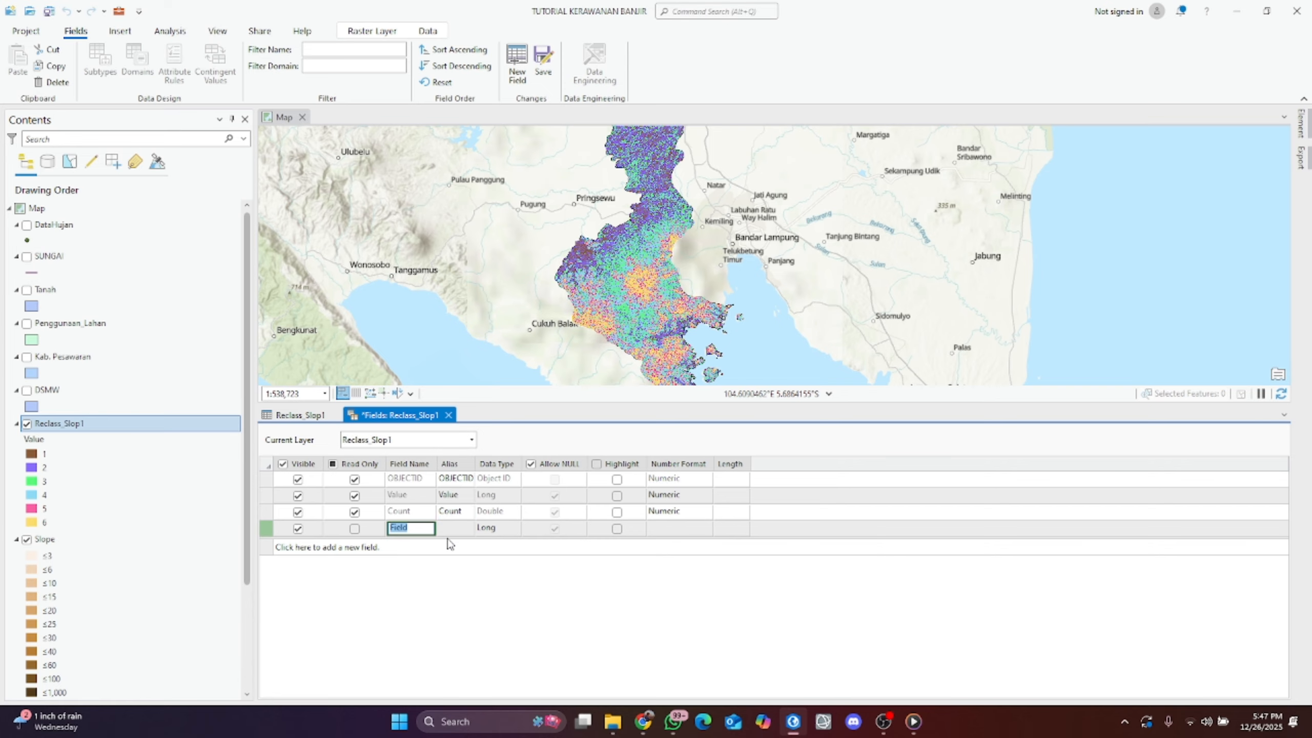
pyautogui.write('Kelas')
pyautogui.click(489, 528)
pyautogui.click(490, 530)
pyautogui.click(496, 599)
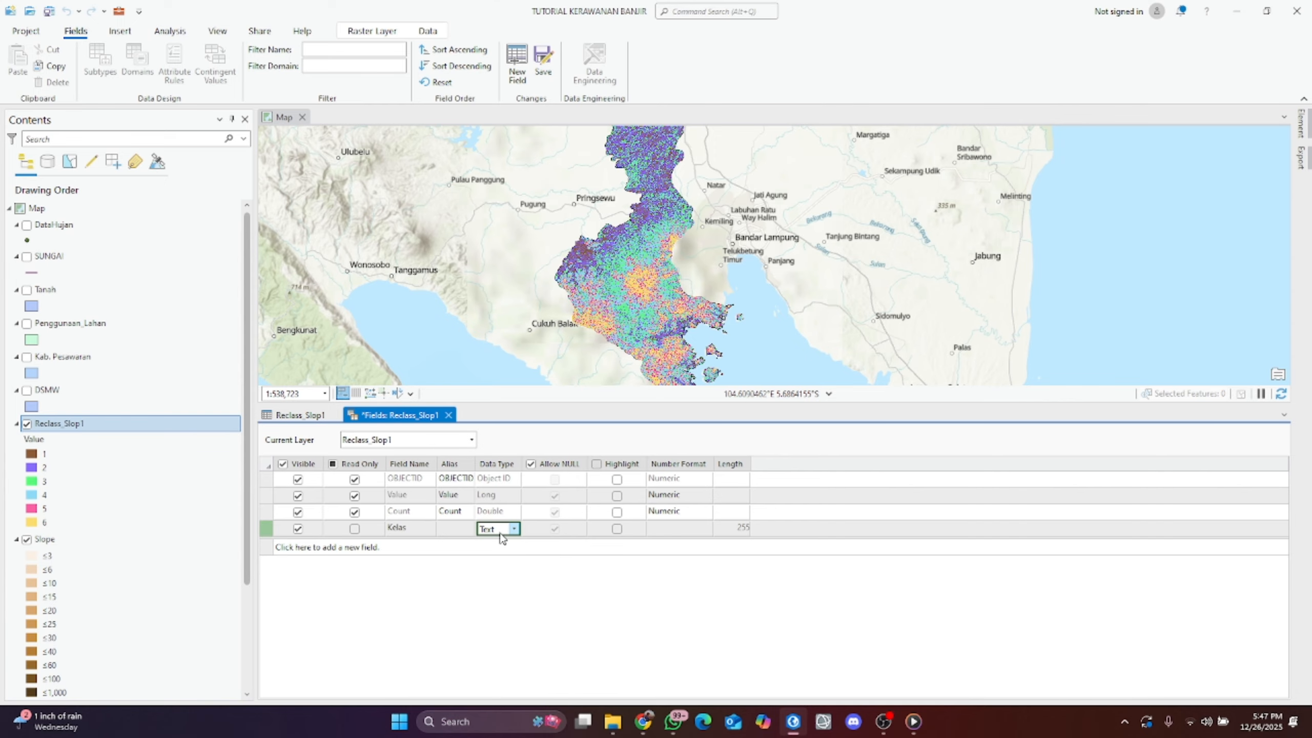
pyautogui.click(449, 415)
pyautogui.click(641, 381)
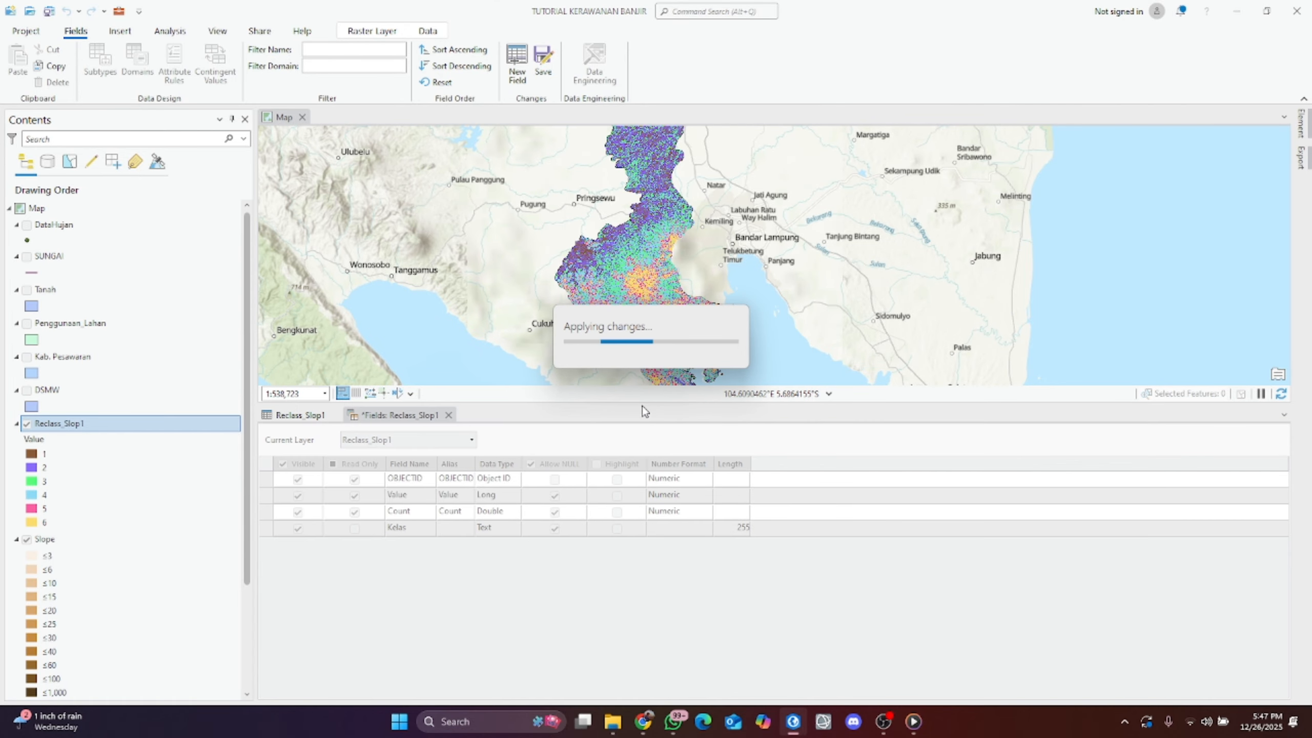
# Step: Fill the Kelas field of the first three Reclass_Slop1 rows with Datar, Berombak and Bergelombang
pyautogui.click(399, 472)
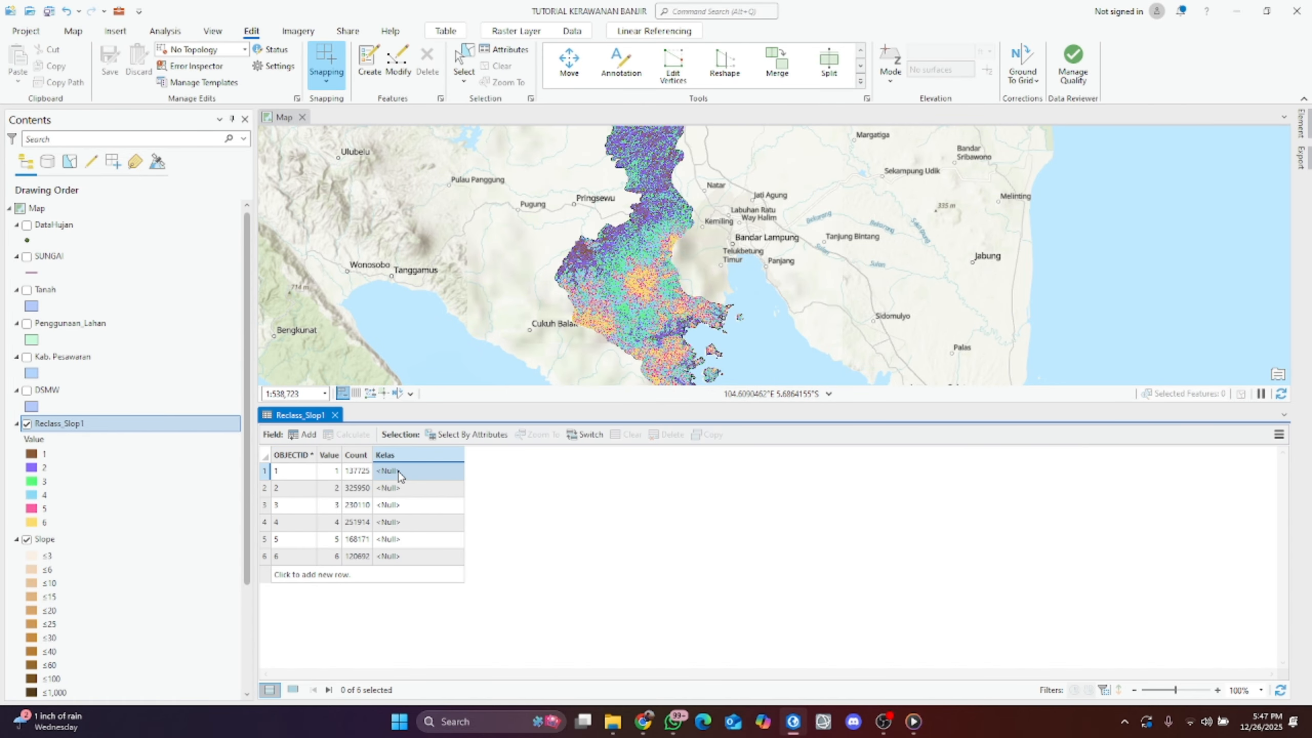
pyautogui.click(401, 473)
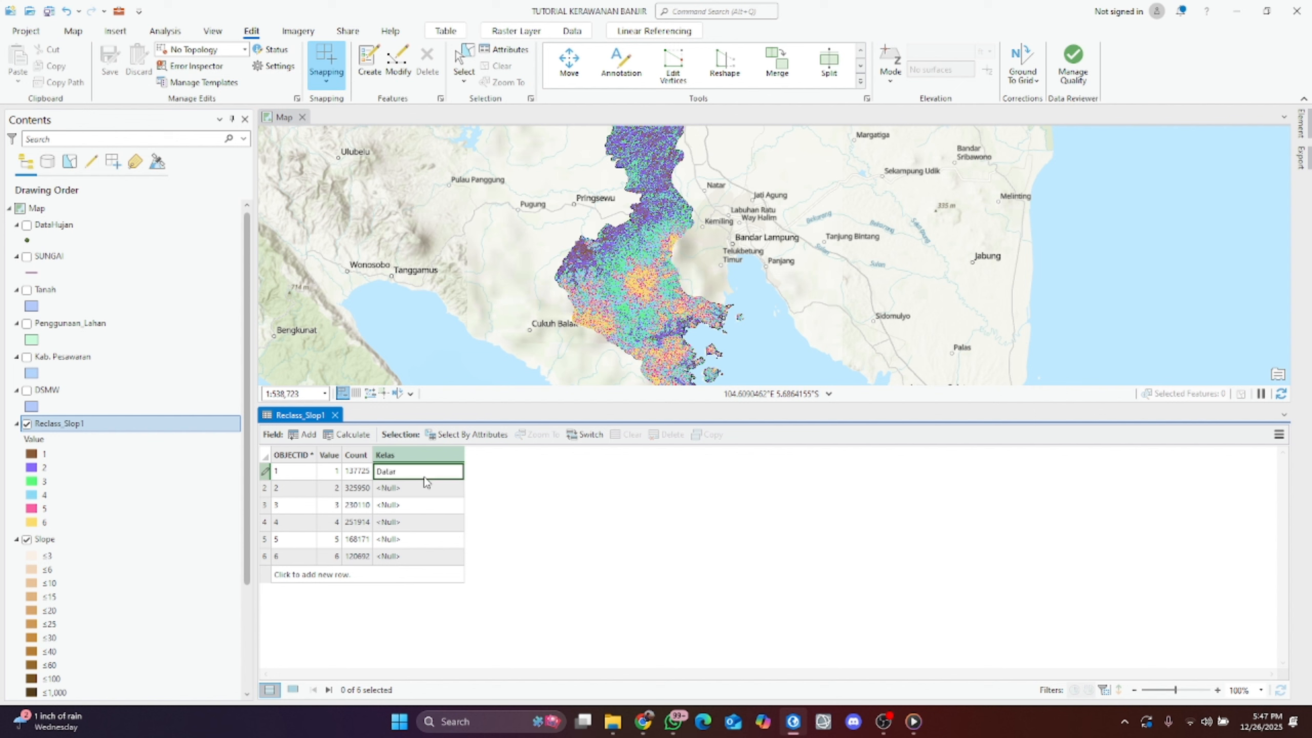
pyautogui.press('Return')
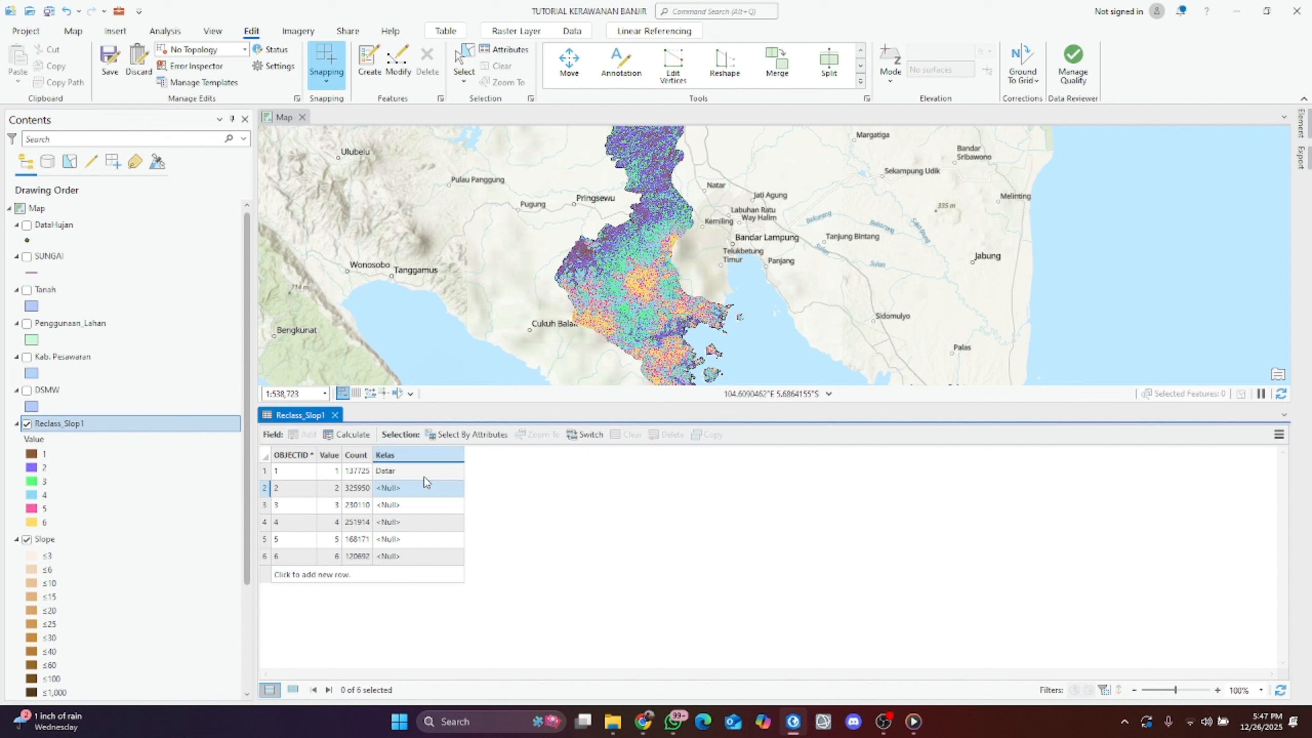
pyautogui.click(425, 488)
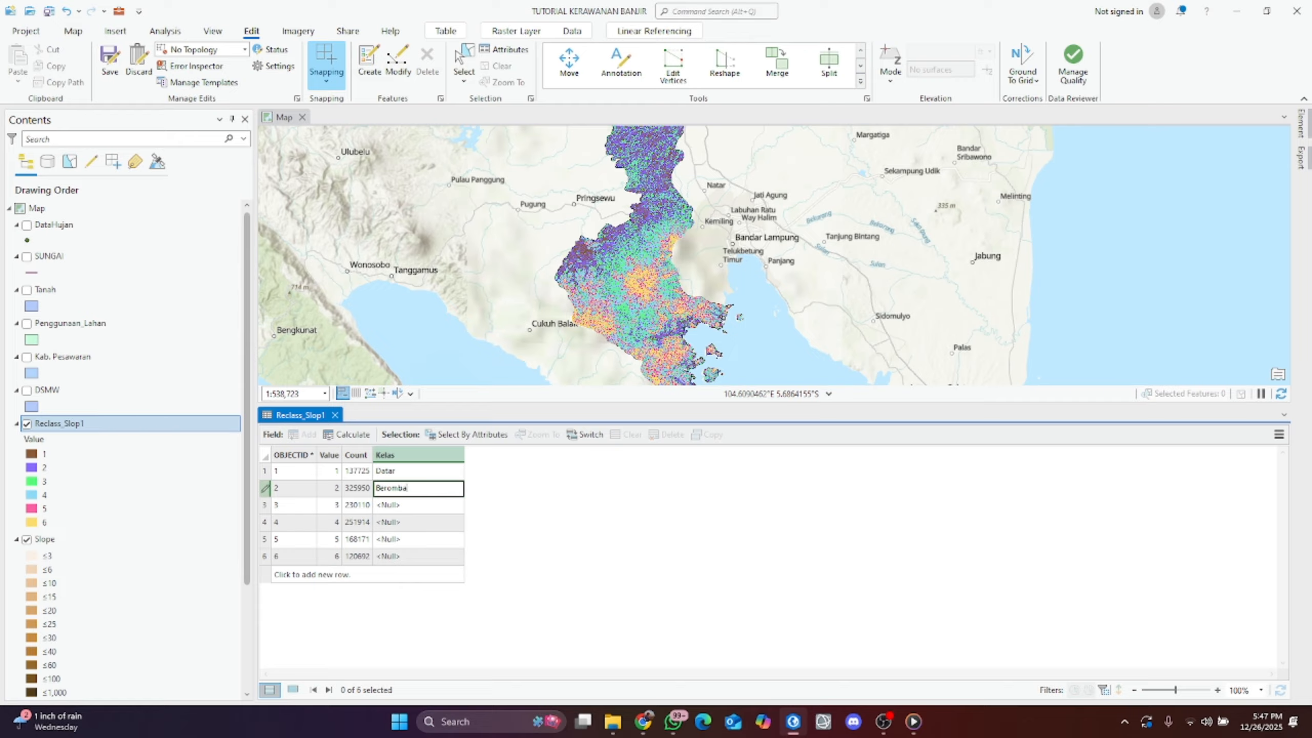
pyautogui.press('Return')
pyautogui.write('Bergelombang')
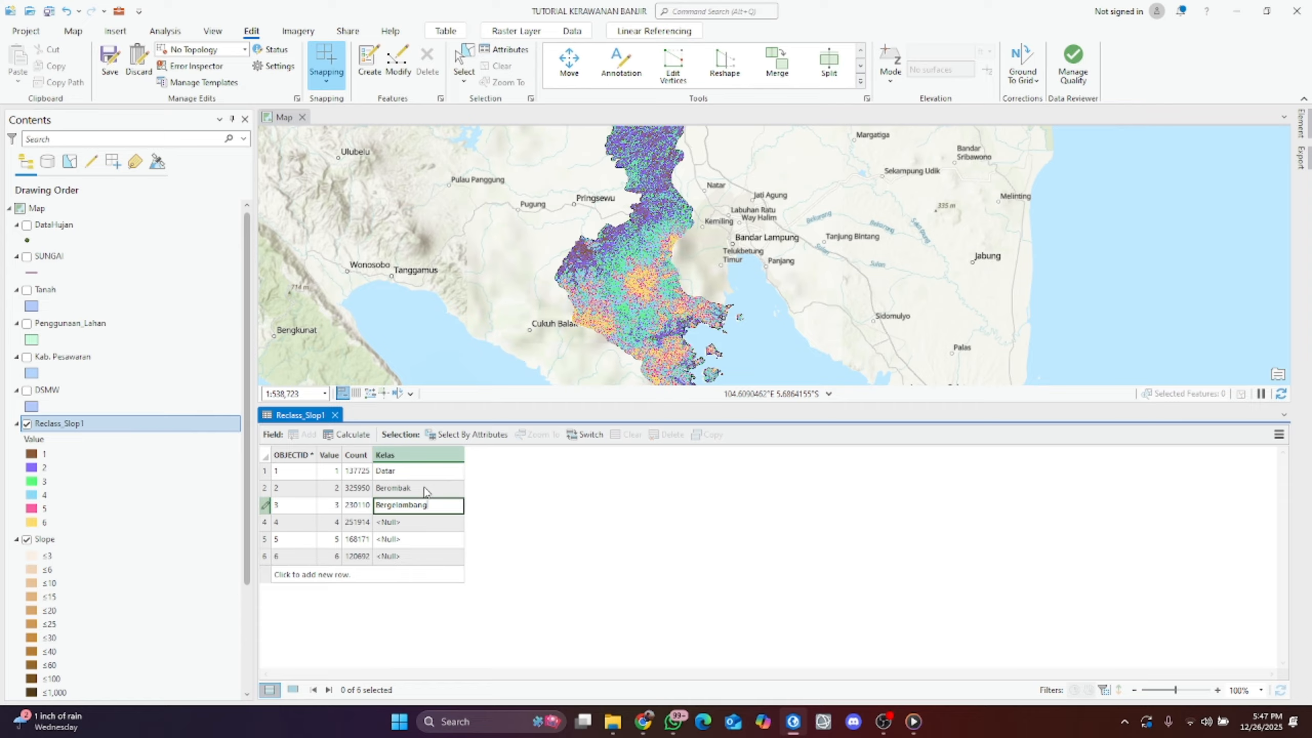
pyautogui.press('Return')
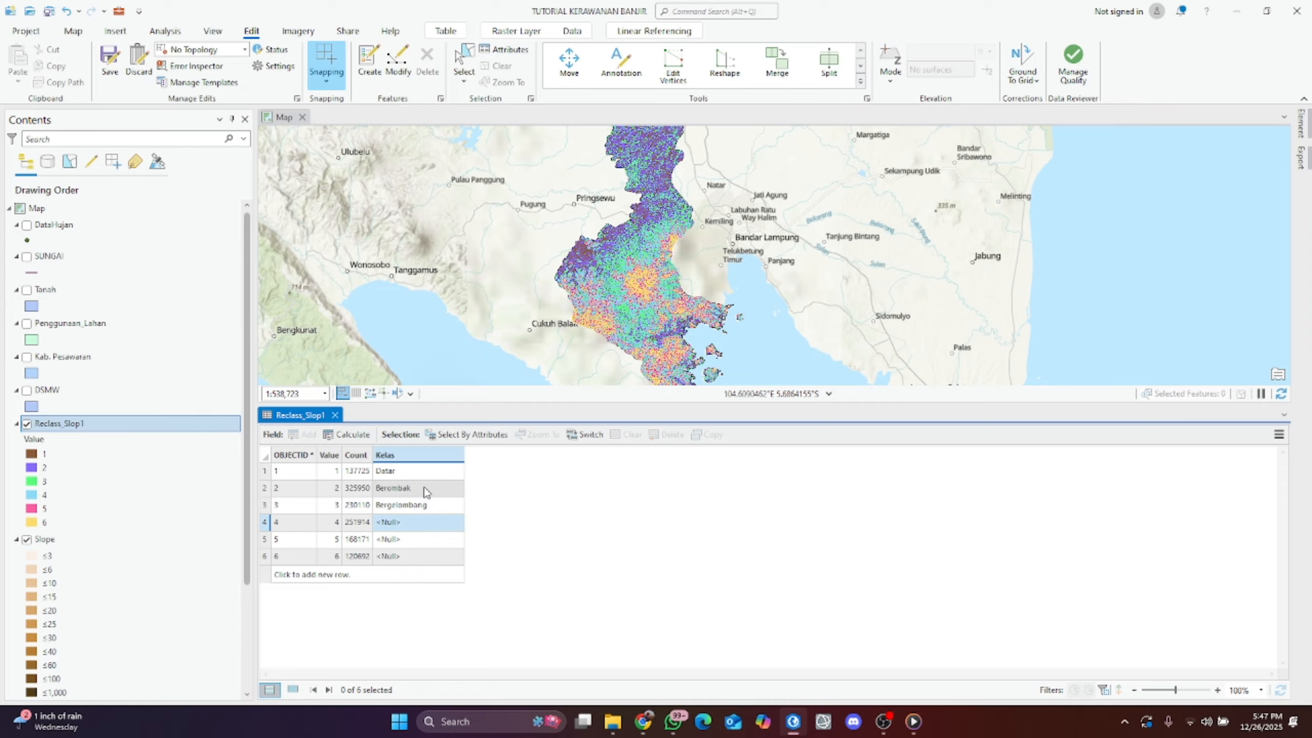
# Step: Fill the Kelas field of rows 4 to 6 with Berbukit Kecil, Berbukit and Terjal, and close the attribute table
pyautogui.write('Berbukit Ke')
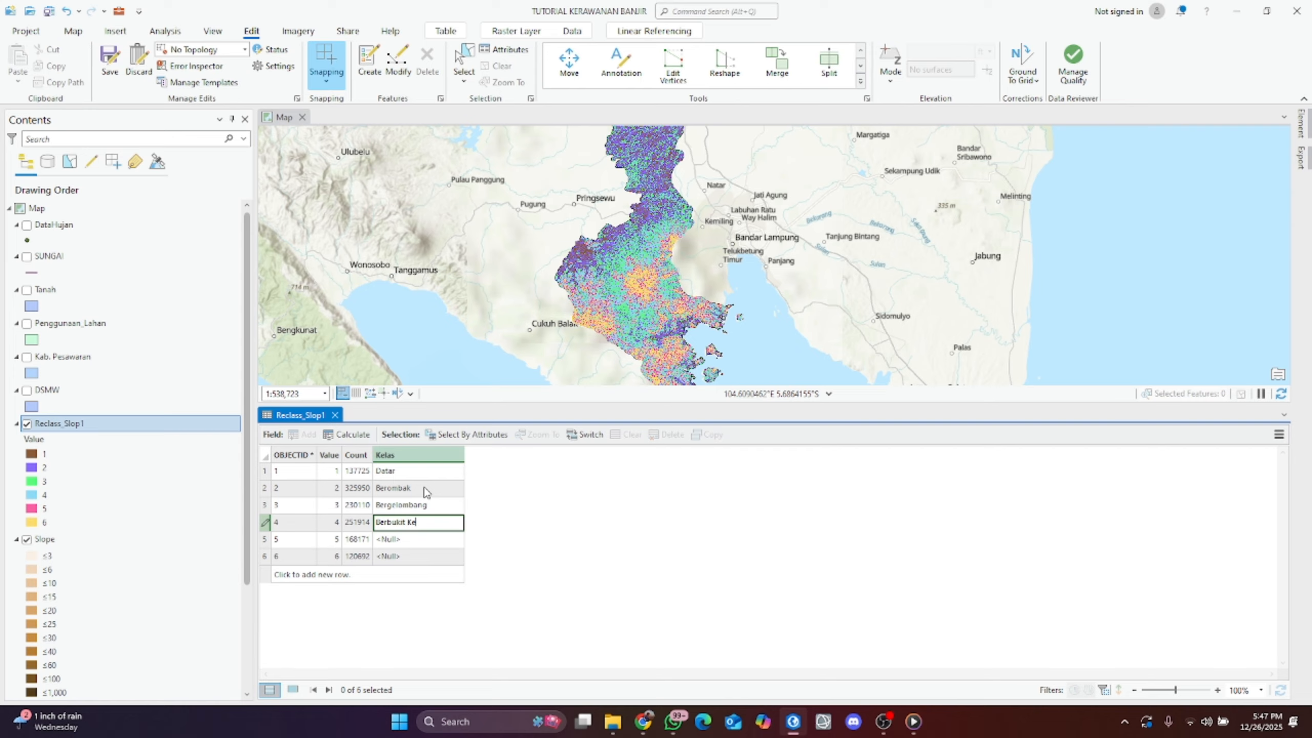
pyautogui.write('cil')
pyautogui.press('Return')
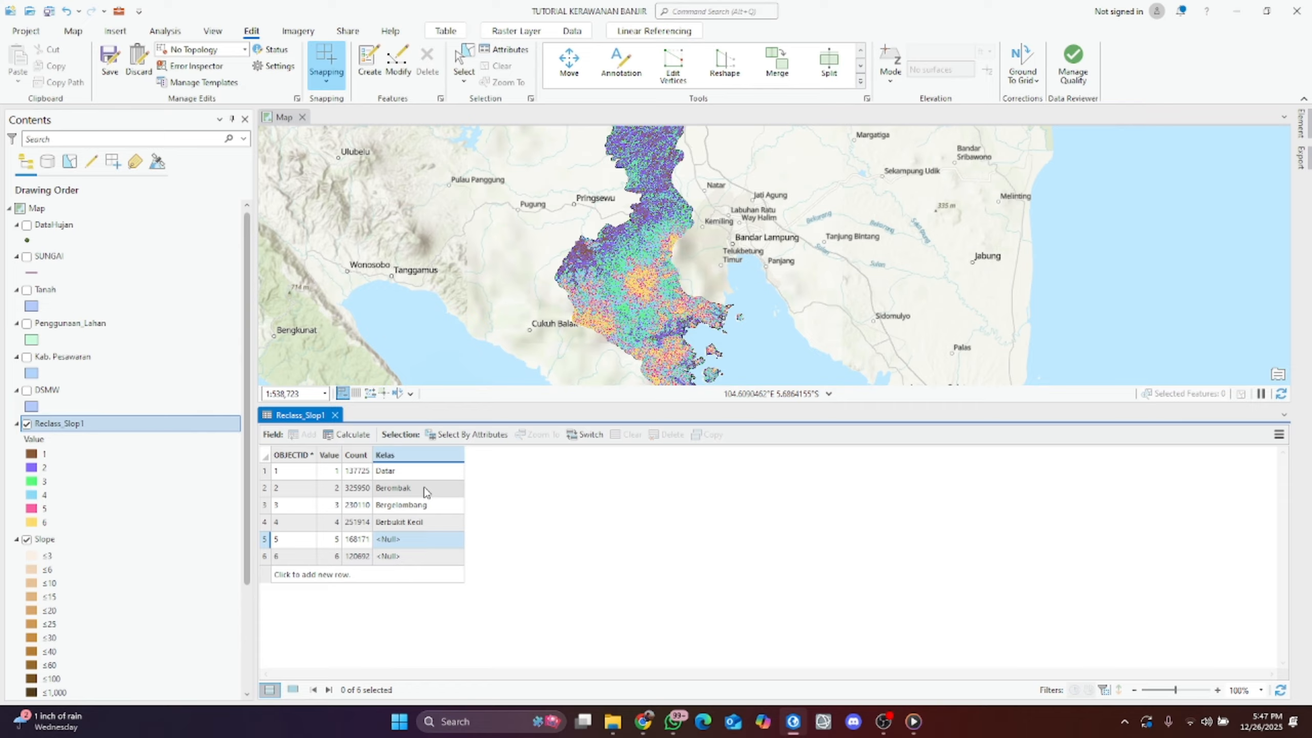
pyautogui.write('Berbukit')
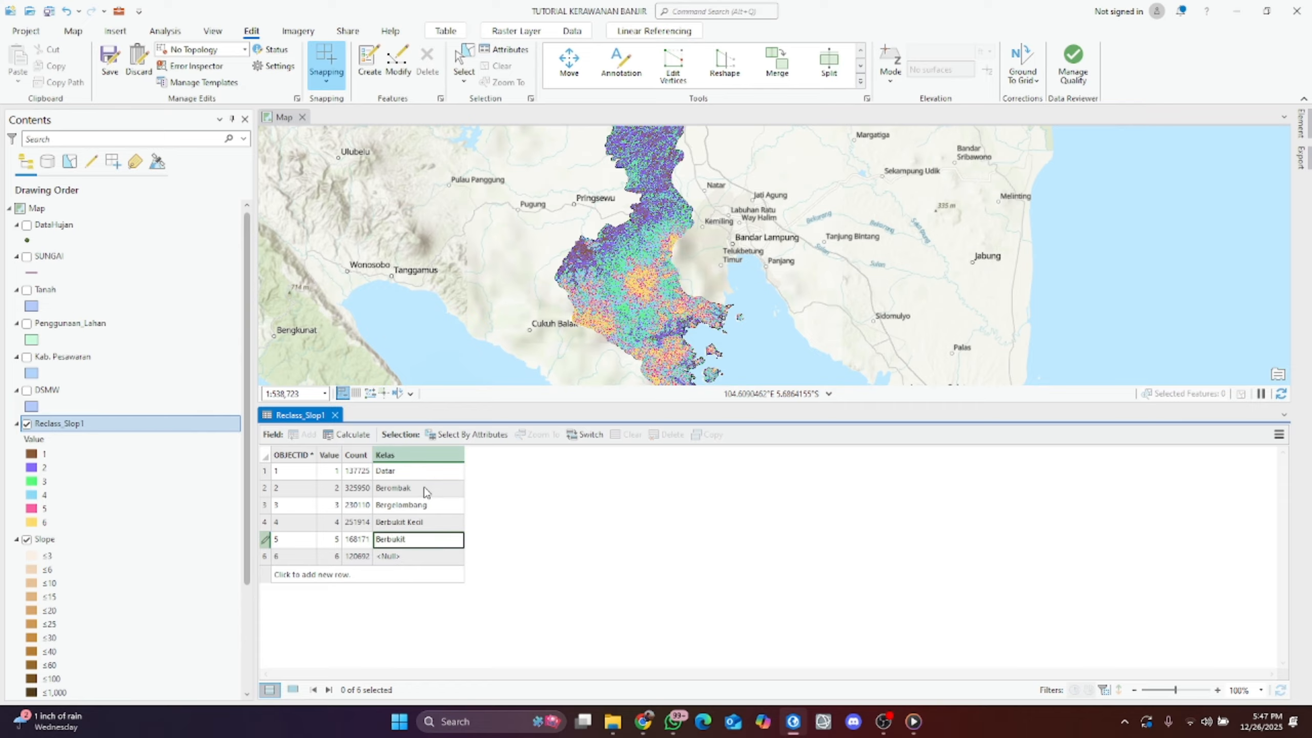
pyautogui.press('Return')
pyautogui.write('Tr')
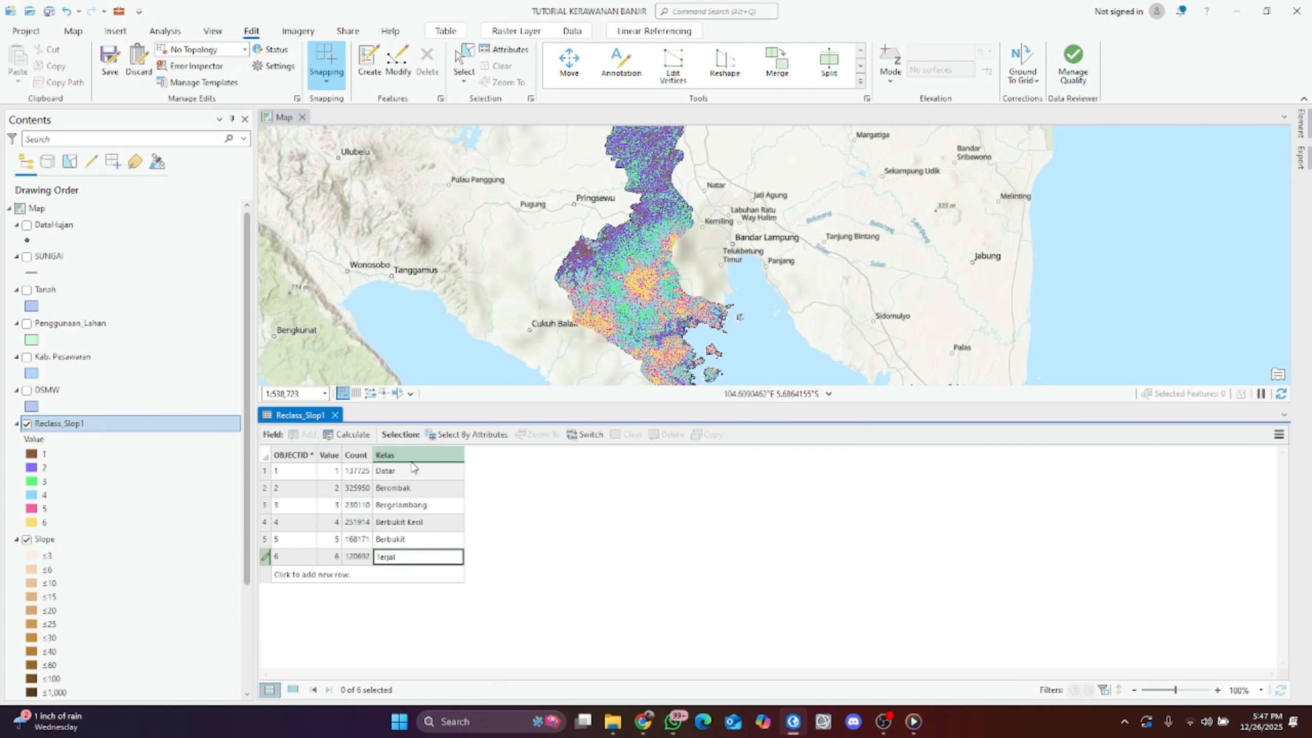
pyautogui.click(334, 415)
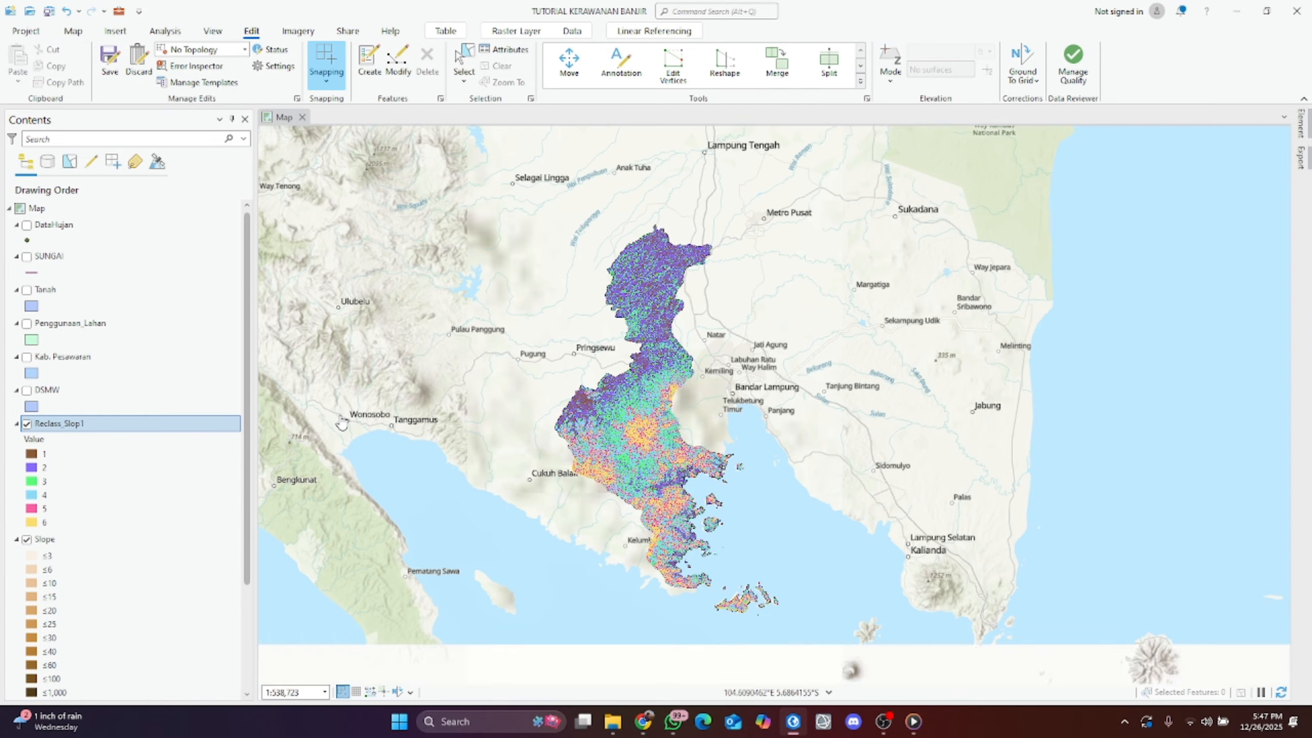
# Step: Hide the original Slope layer on the map, leaving Reclass_Slop1 switched on
pyautogui.click(26, 539)
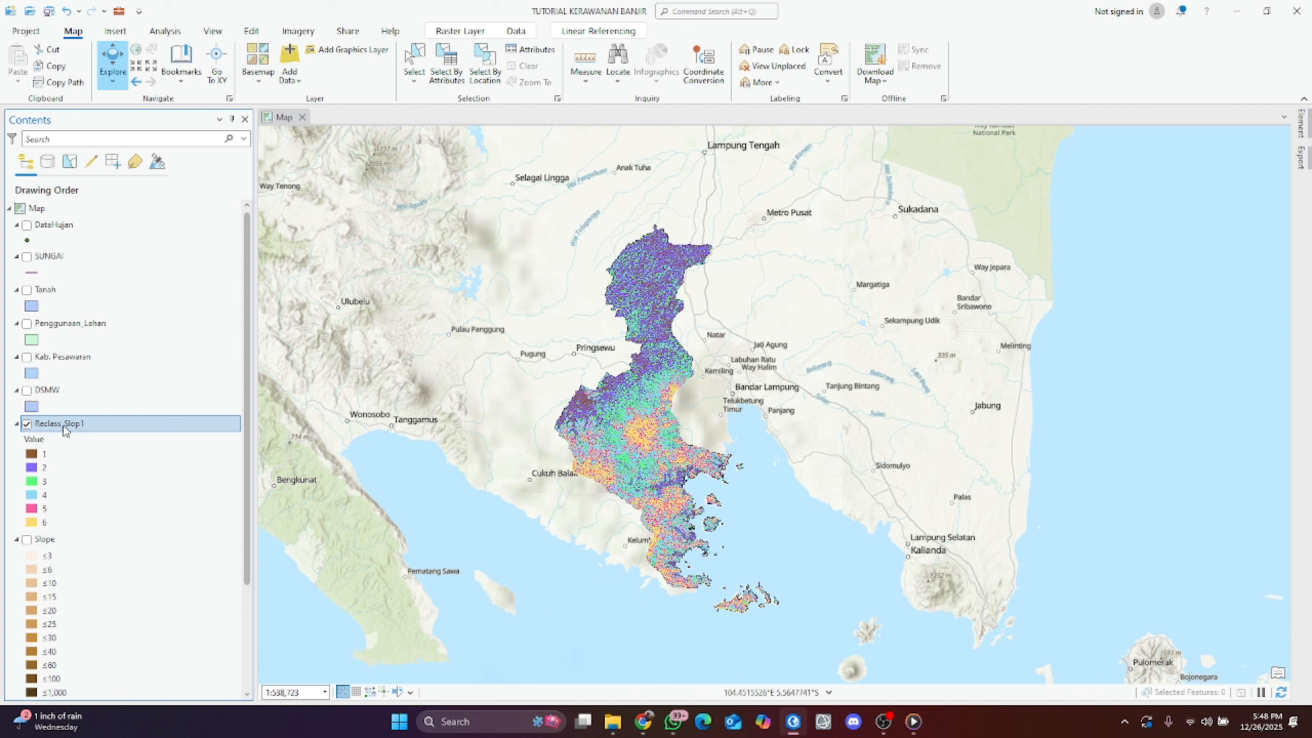
pyautogui.scroll(-2, 134, 439)
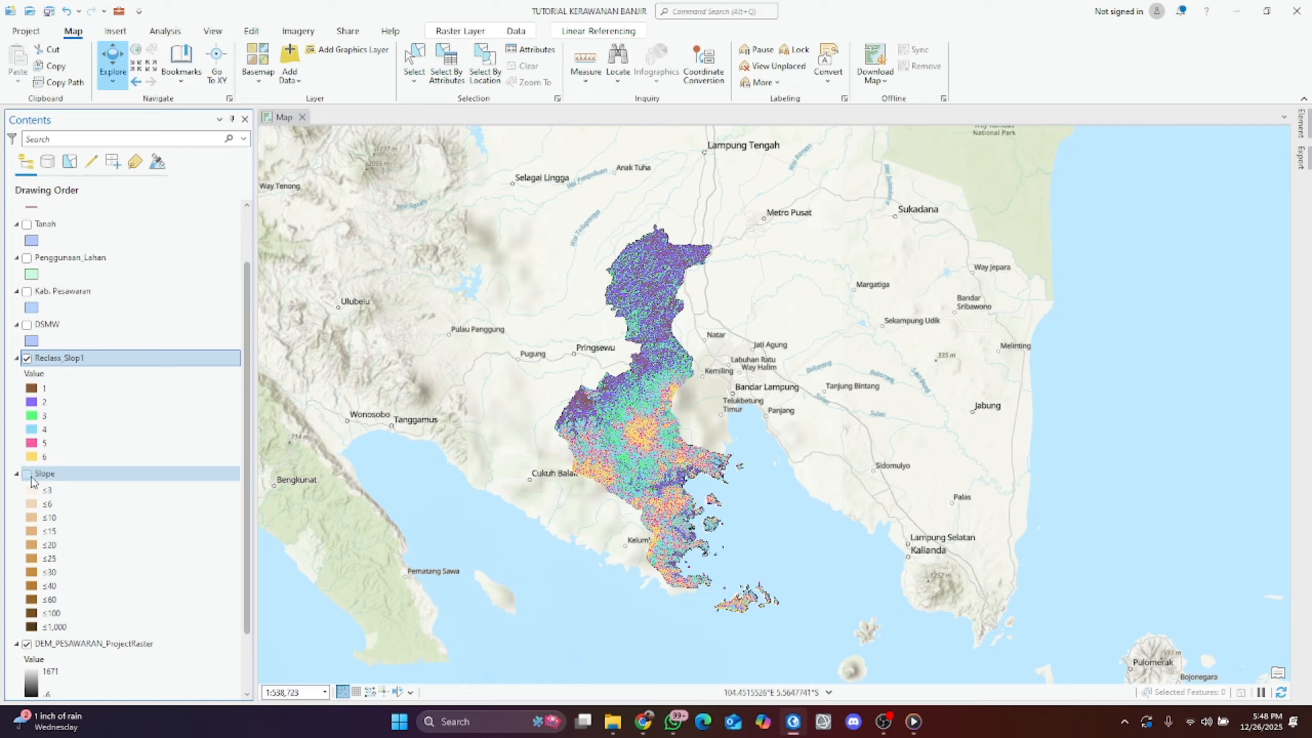
pyautogui.click(27, 474)
pyautogui.scroll(-1, 95, 615)
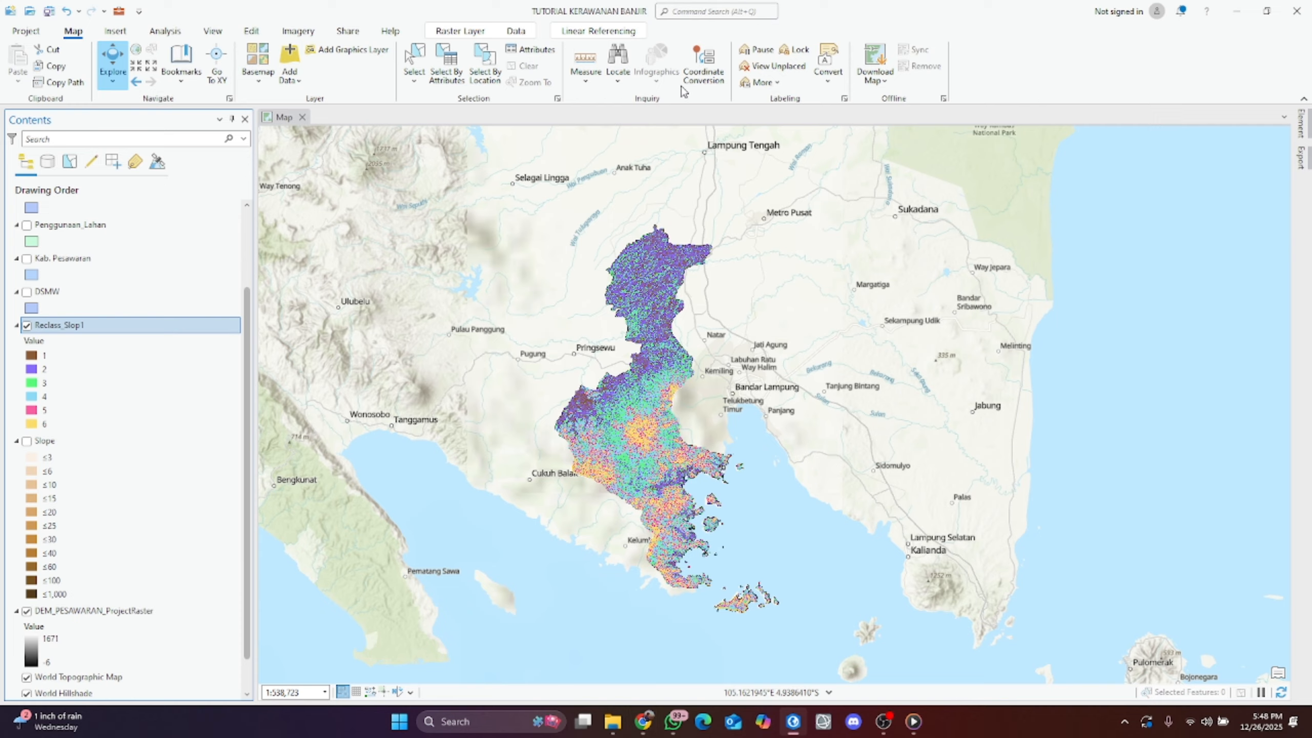
# Step: Start the Reclassify tool with DEM_PESAWARAN_ProjectRaster as the input raster and open its classification settings
pyautogui.click(707, 15)
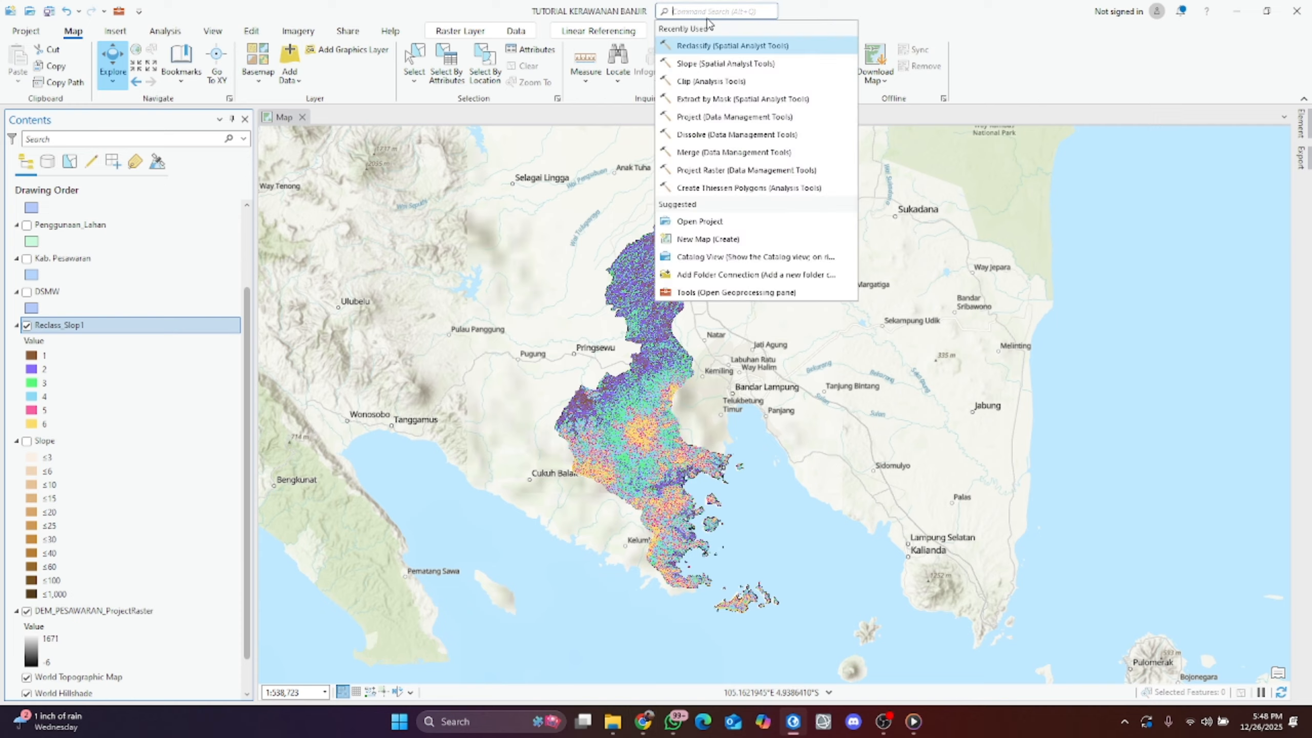
pyautogui.click(708, 47)
pyautogui.click(222, 232)
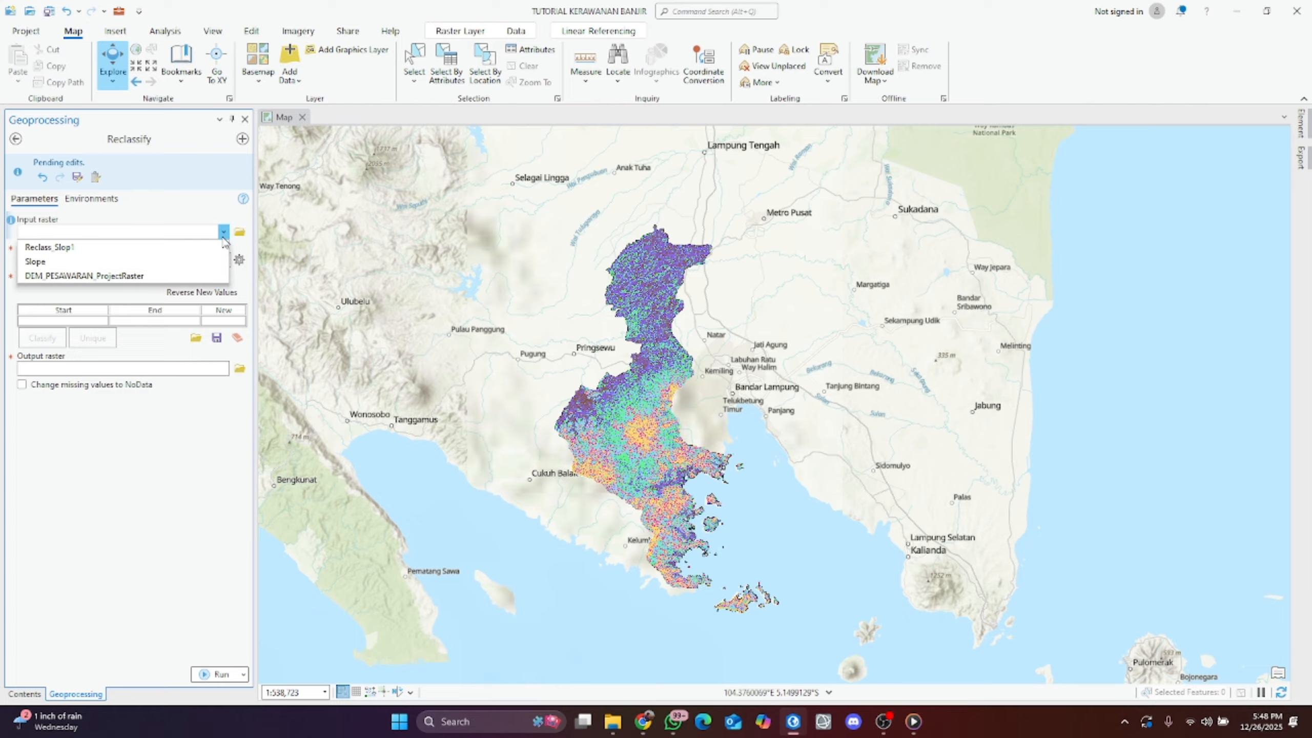
pyautogui.click(187, 276)
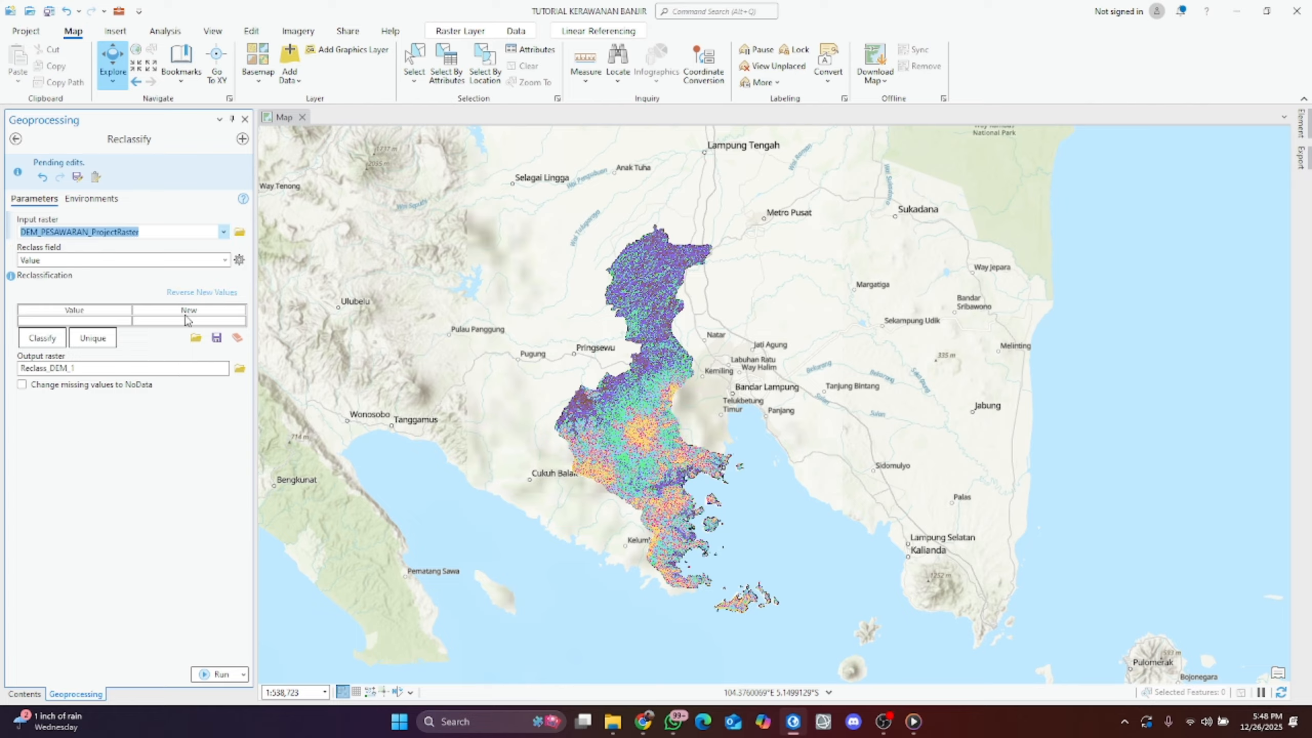
pyautogui.click(60, 341)
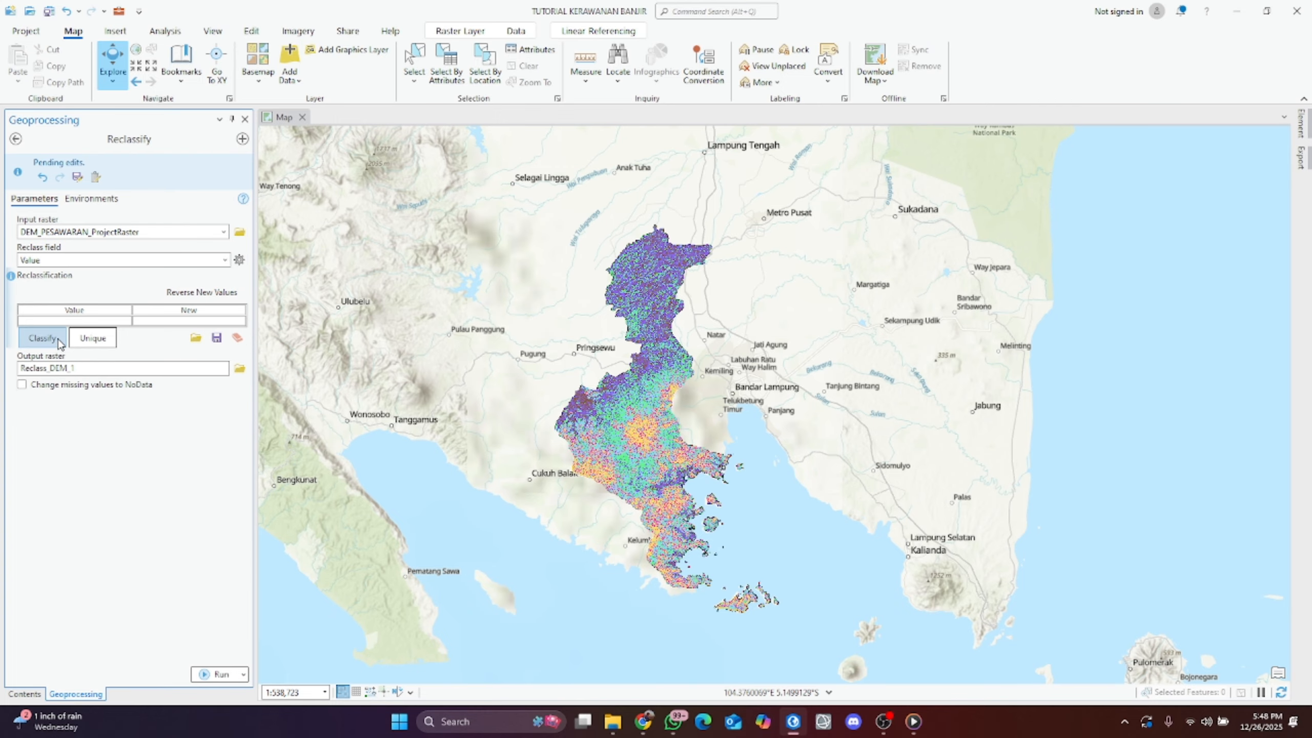
# Step: Look up the land elevation classes in Tabel 4 of the journal article in Chrome, and return to ArcGIS Pro
pyautogui.click(643, 721)
pyautogui.scroll(-4, 677, 458)
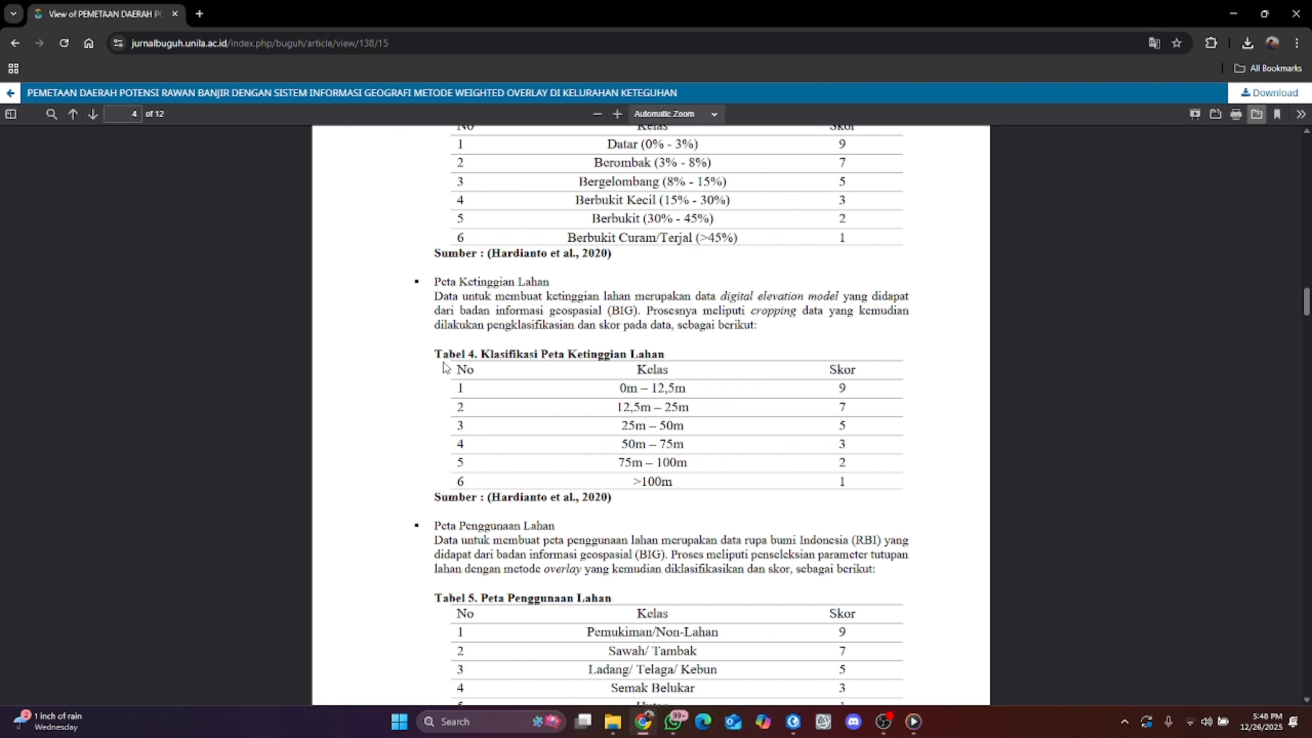
pyautogui.click(883, 723)
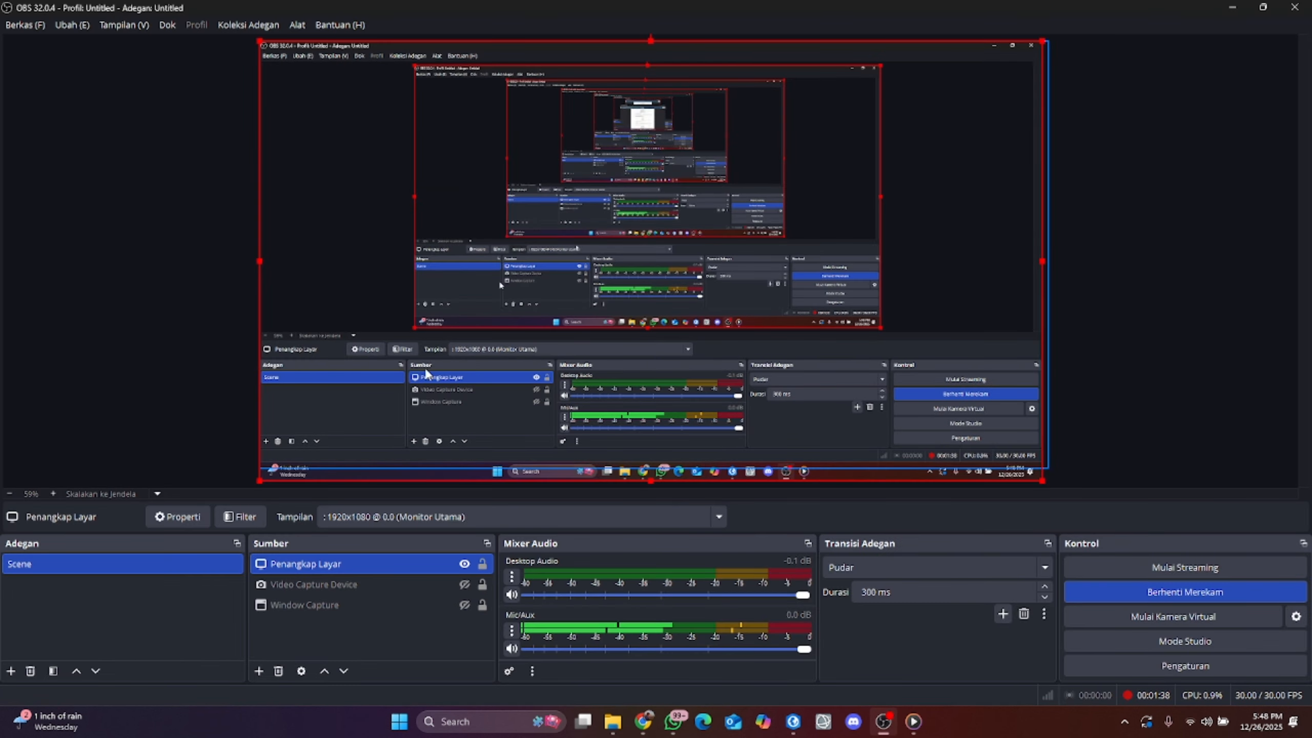
pyautogui.click(794, 728)
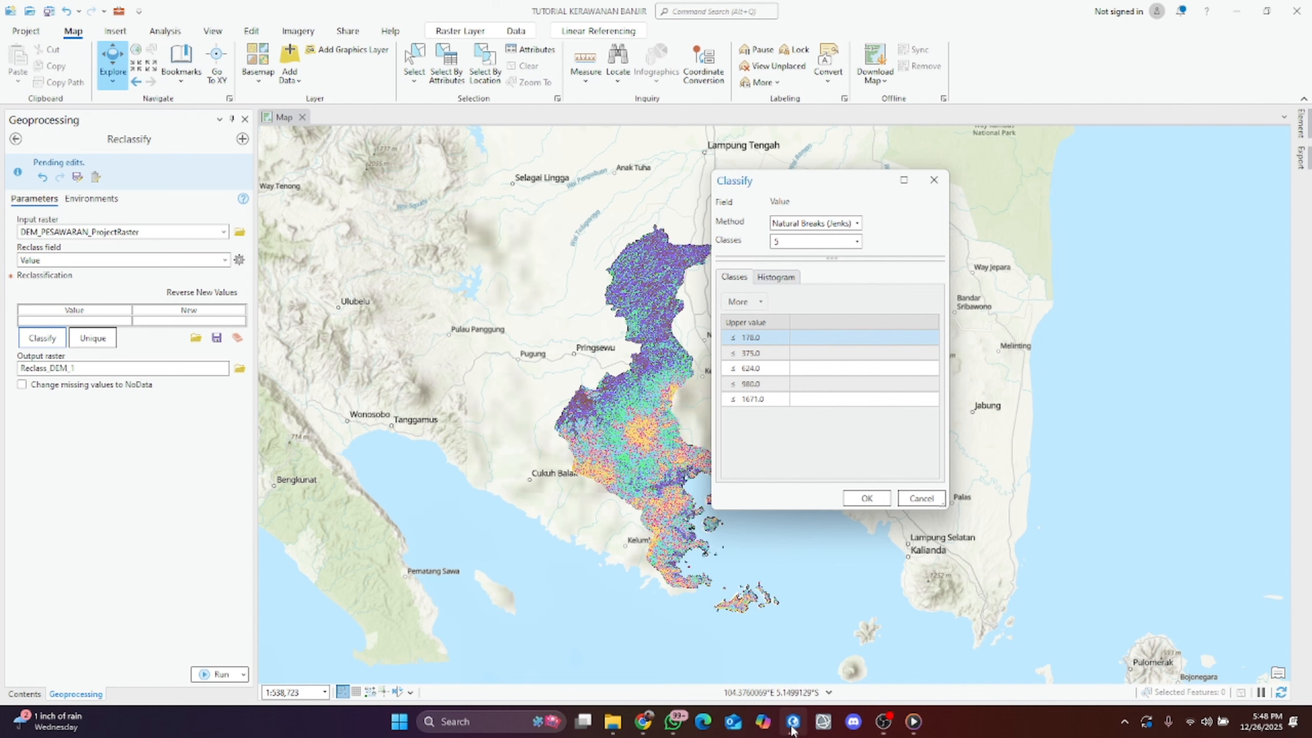
# Step: Set the DEM classification to 6 classes and its first two upper values to 12.5 and 25
pyautogui.click(857, 241)
pyautogui.click(809, 270)
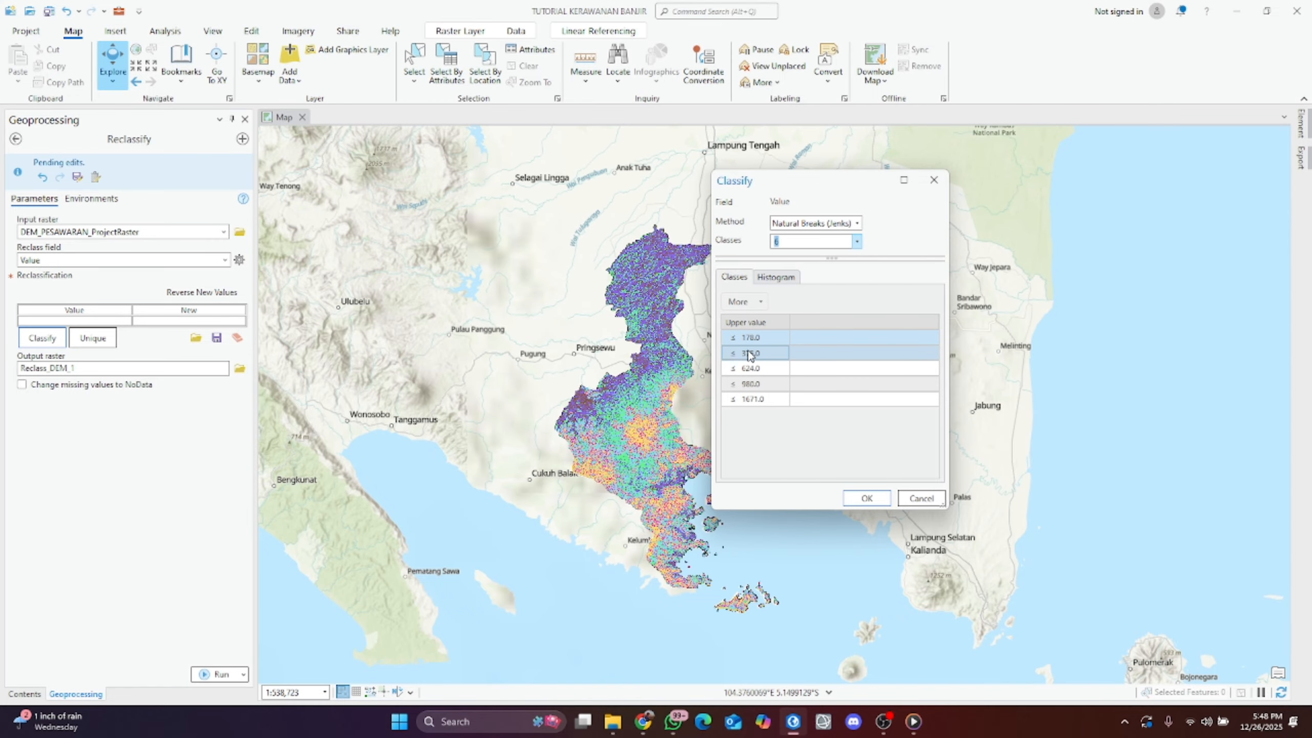
pyautogui.click(780, 338)
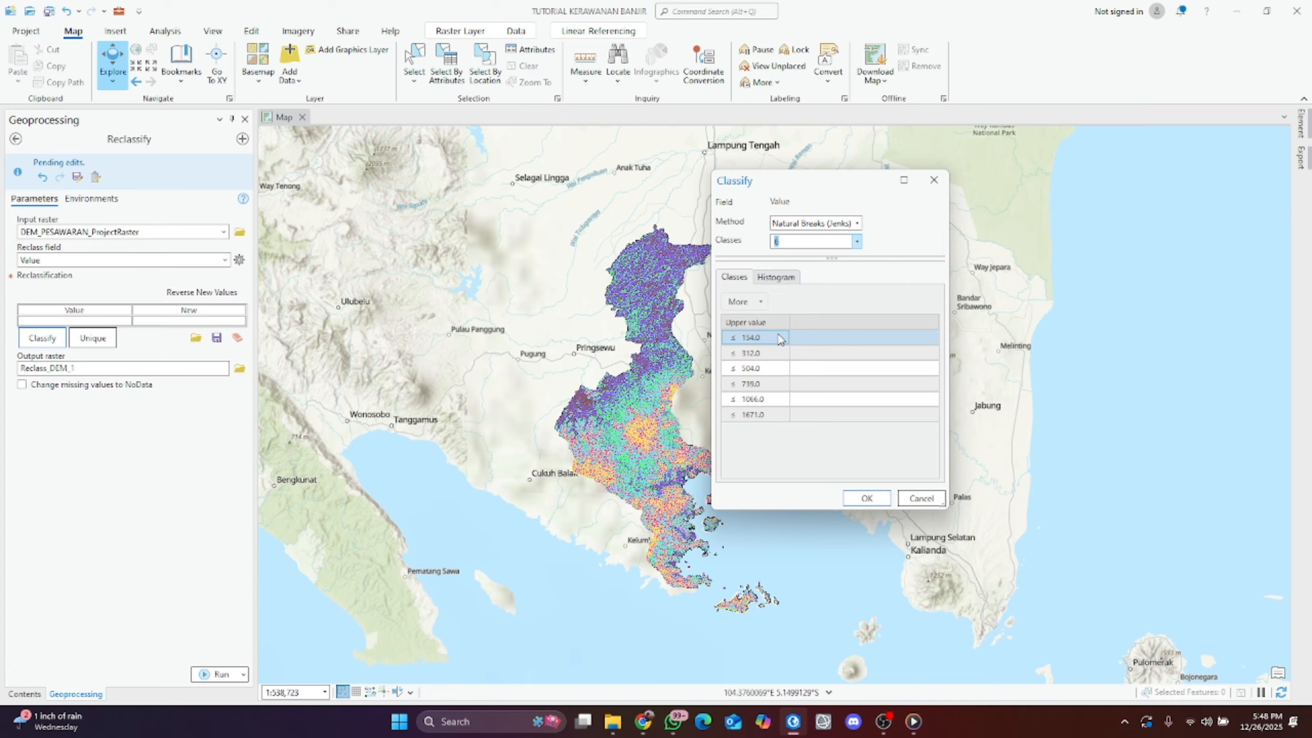
pyautogui.click(780, 338)
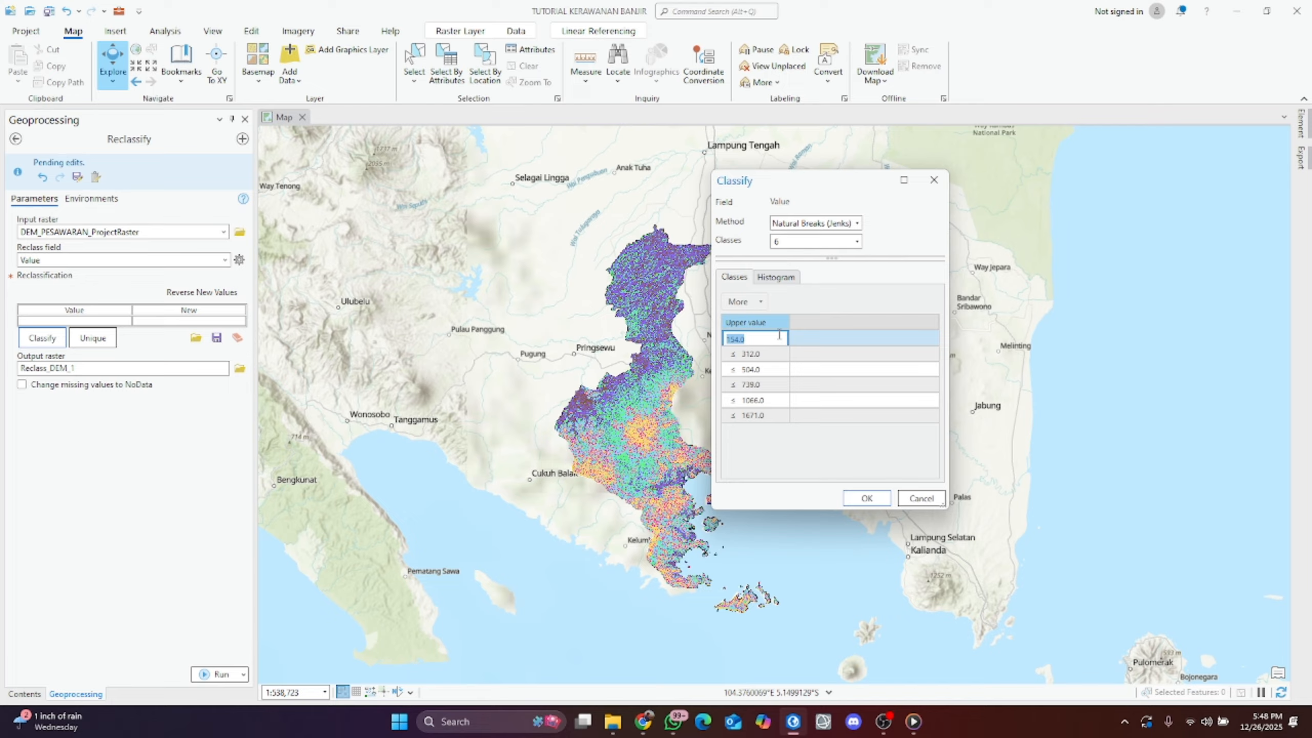
pyautogui.write('12.5')
pyautogui.press('Return')
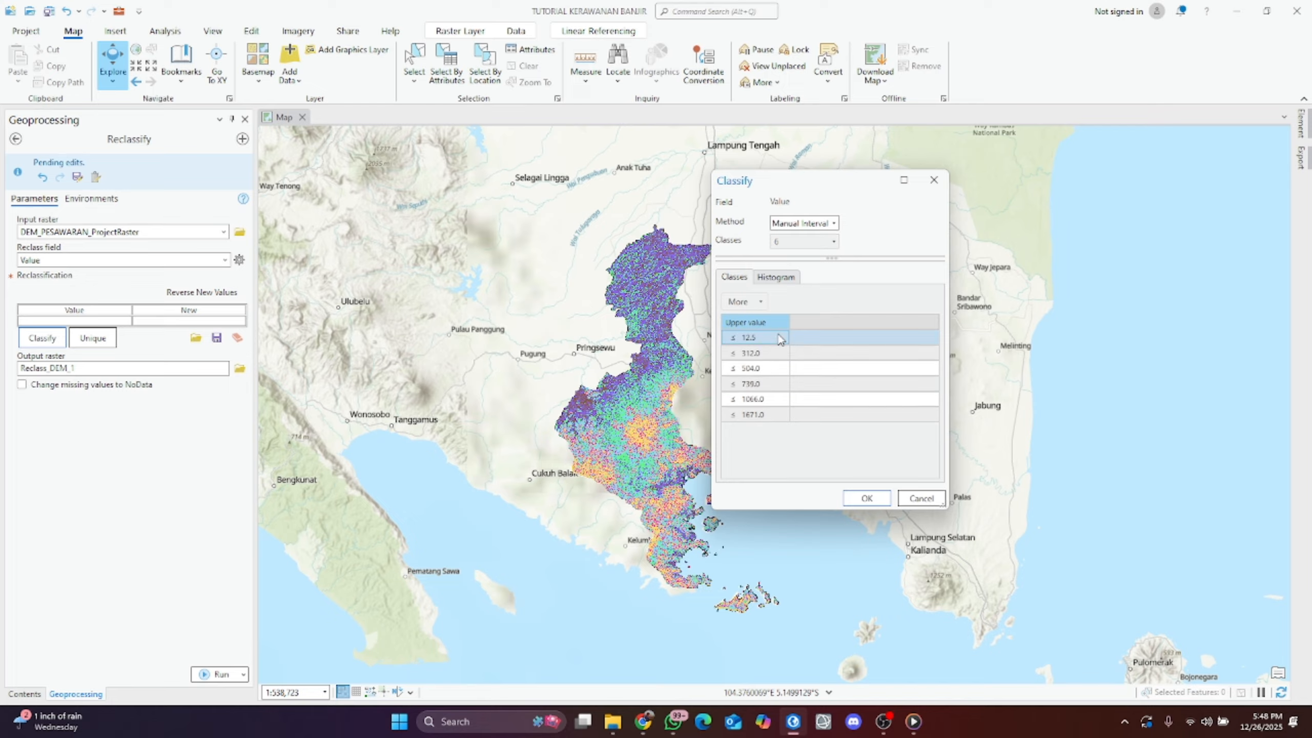
pyautogui.click(777, 353)
pyautogui.click(777, 353)
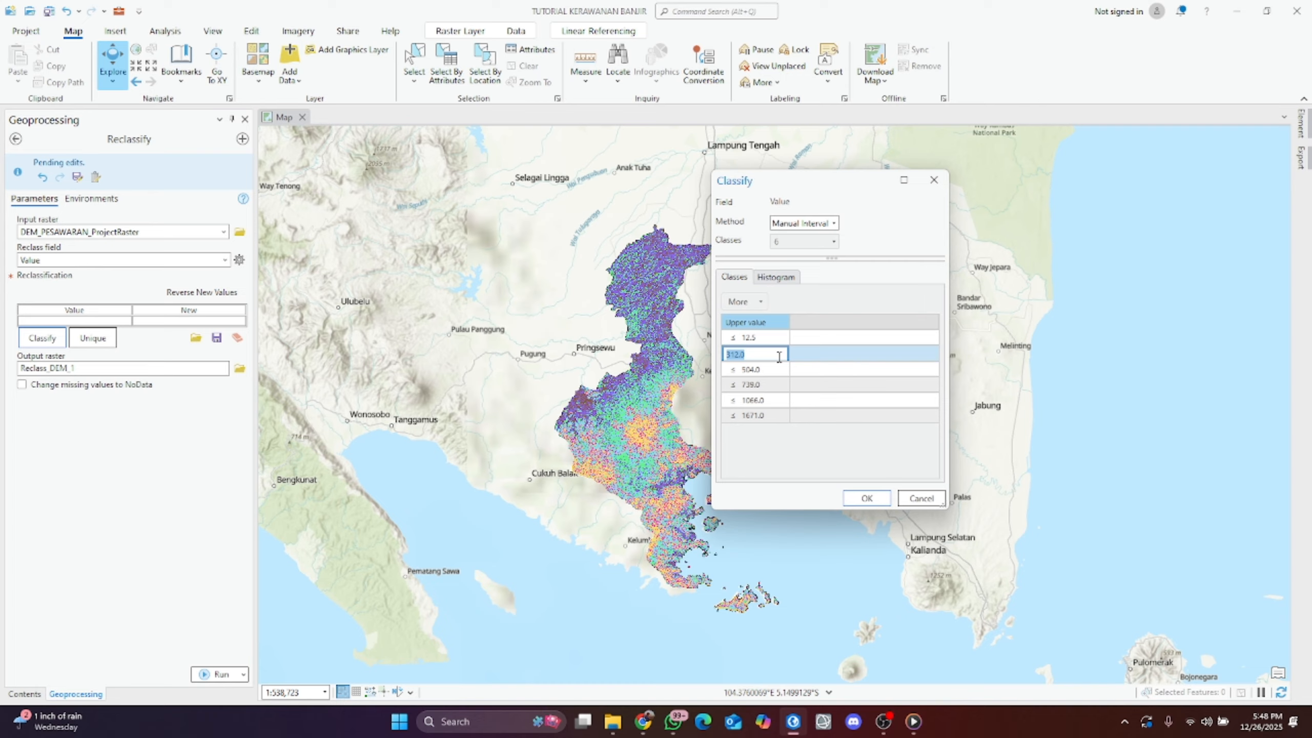
pyautogui.write('25')
pyautogui.press('Return')
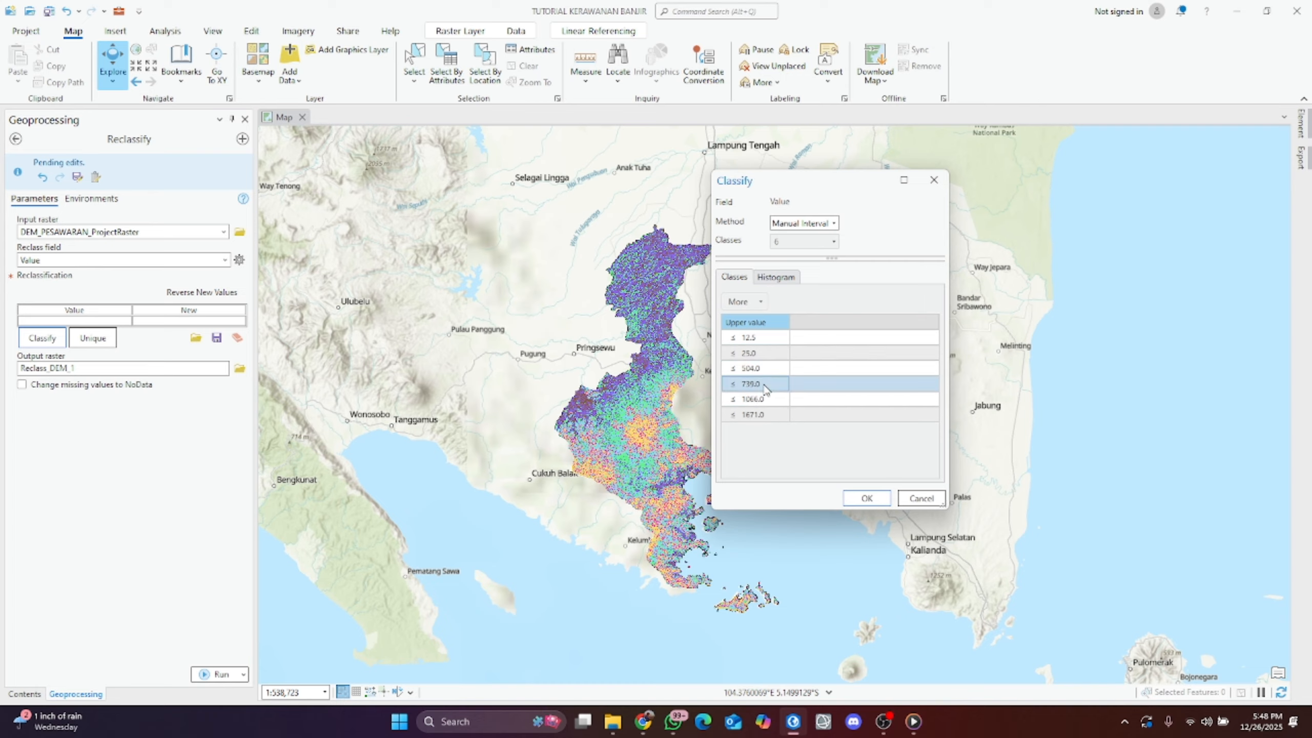
# Step: Set the third, fourth and fifth upper values to 50, 75 and 100, apply the classification, and close the Reclassify tool
pyautogui.click(764, 371)
pyautogui.click(764, 371)
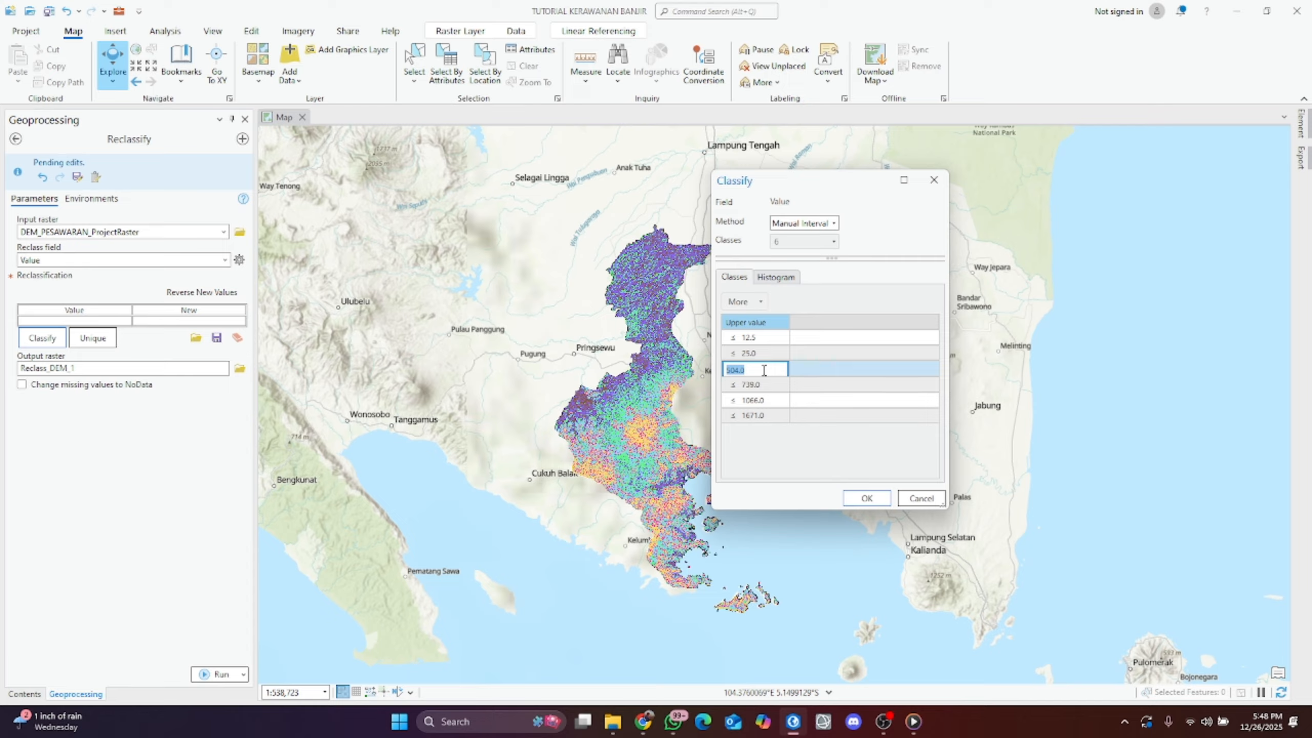
pyautogui.write('50')
pyautogui.press('Return')
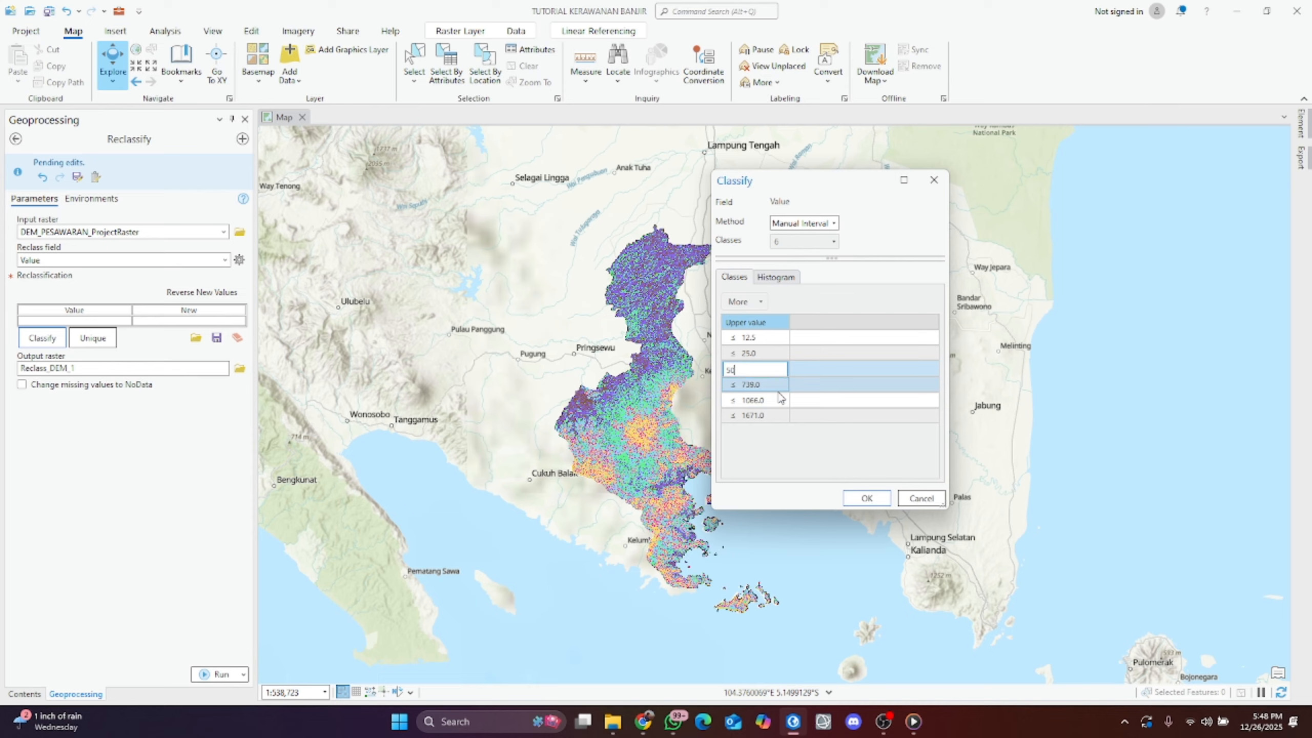
pyautogui.click(777, 389)
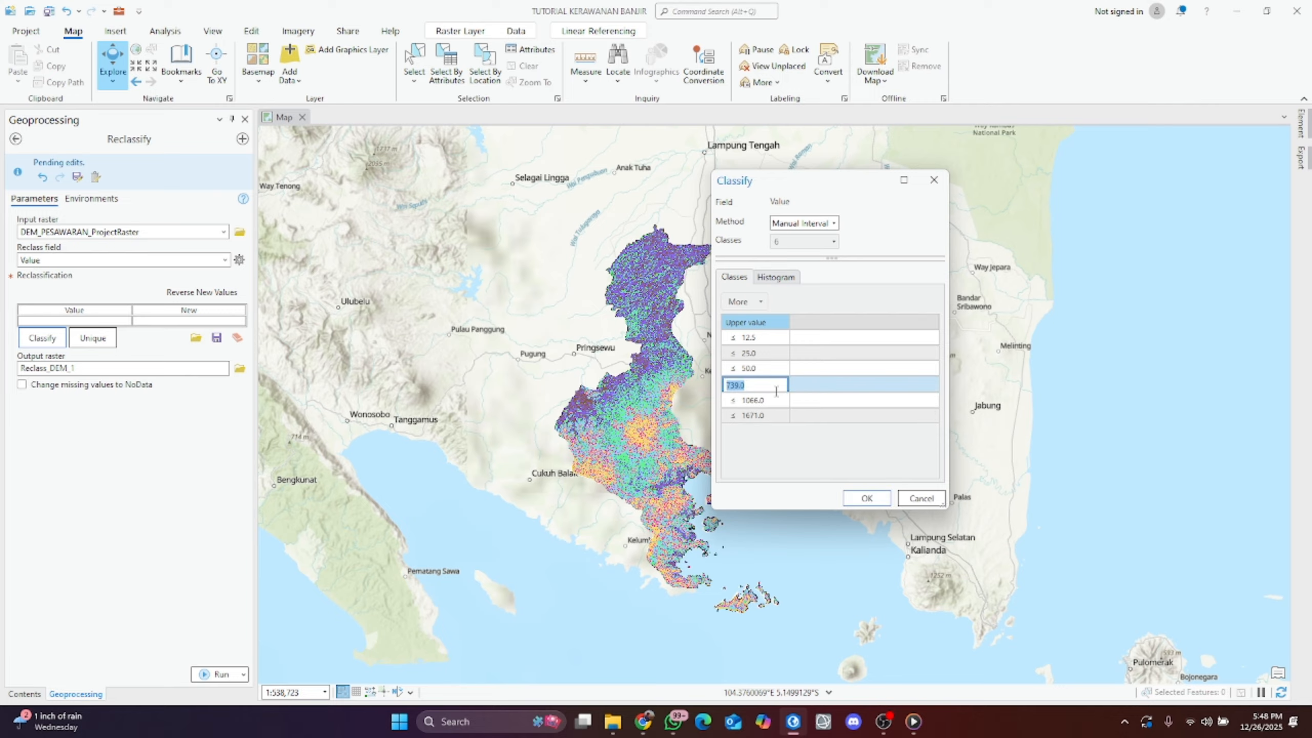
pyautogui.write('75')
pyautogui.click(781, 402)
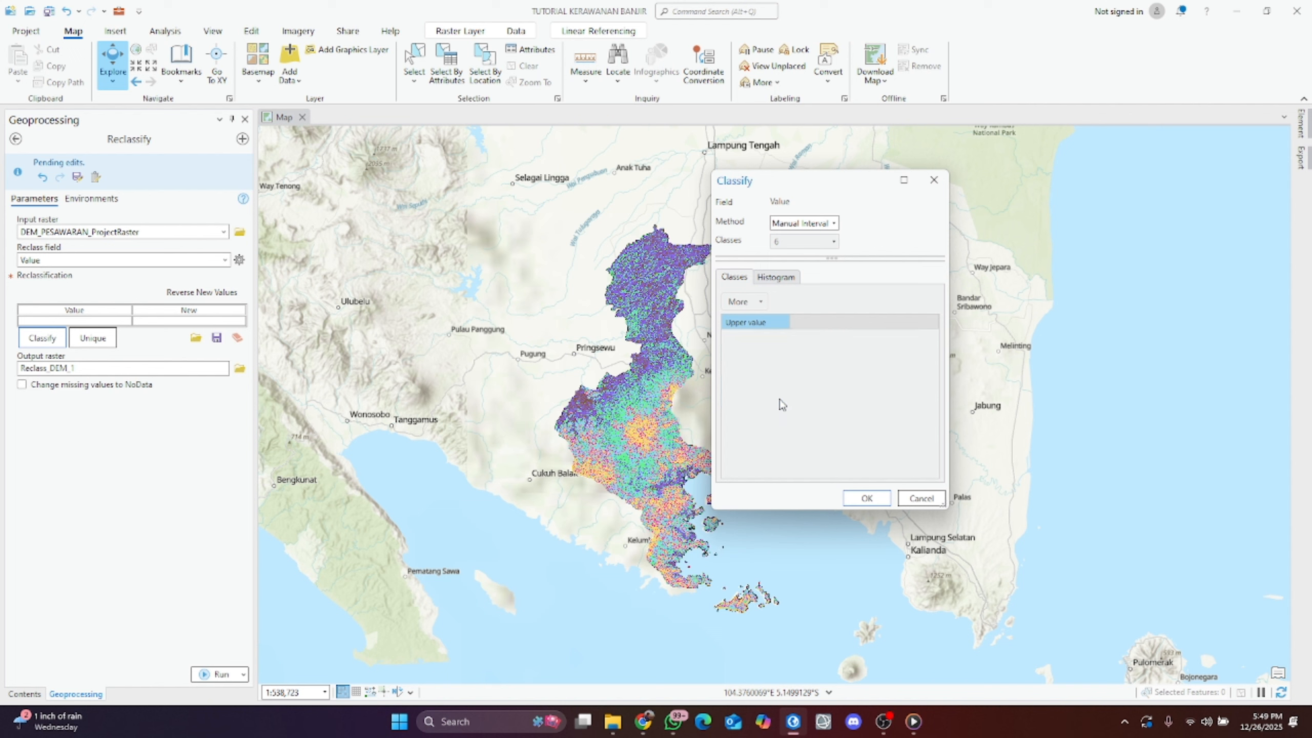
pyautogui.click(780, 401)
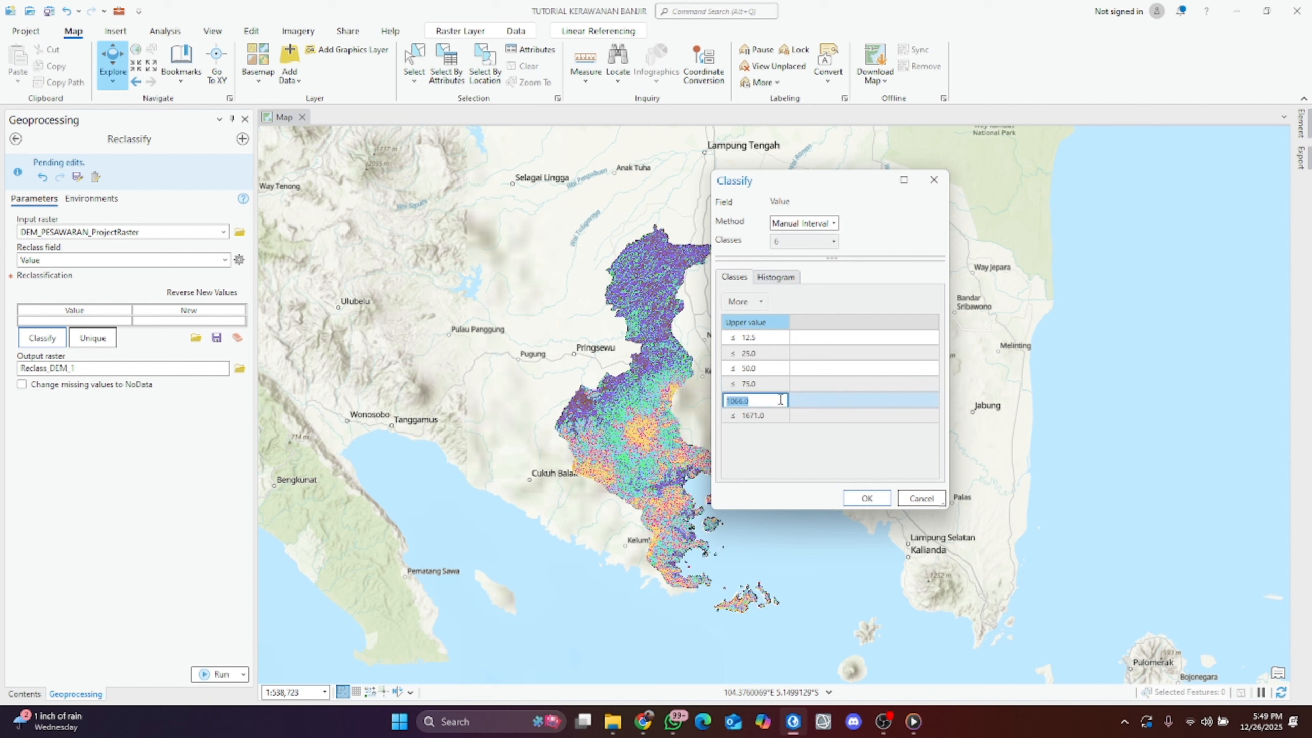
pyautogui.write('10')
pyautogui.click(823, 389)
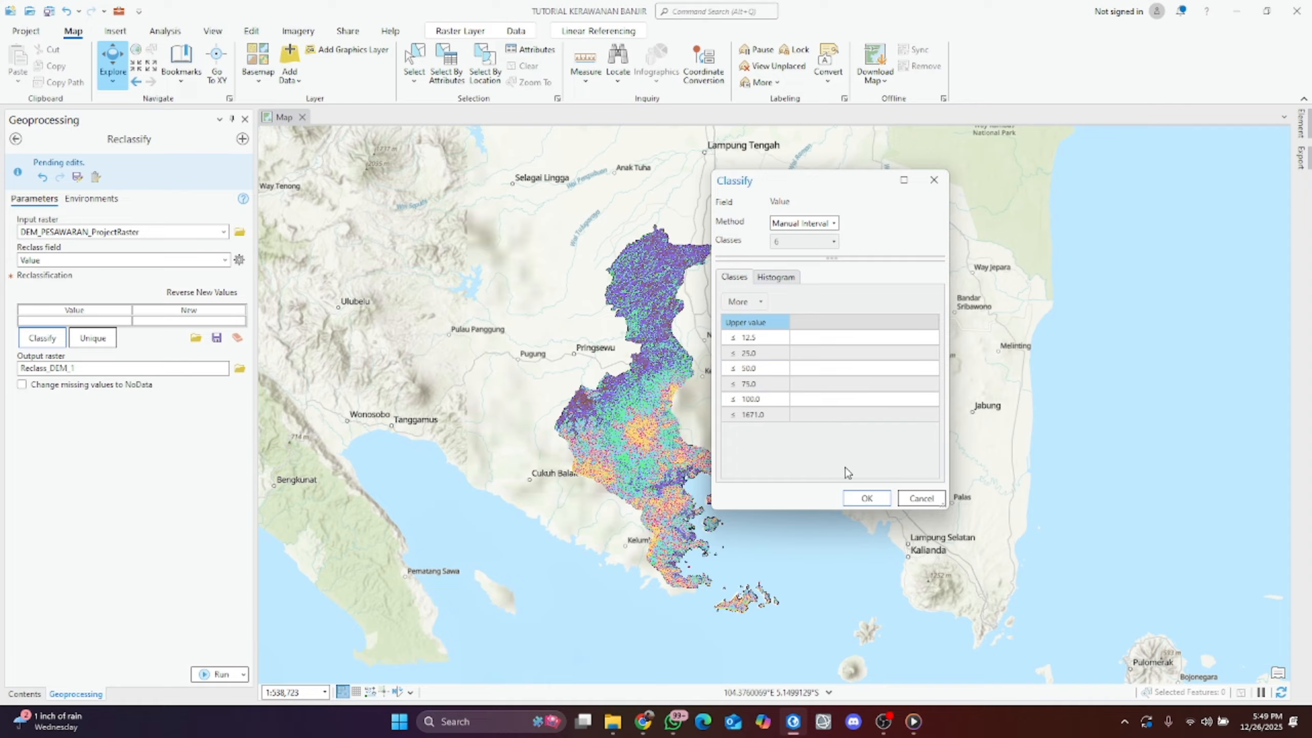
pyautogui.click(866, 498)
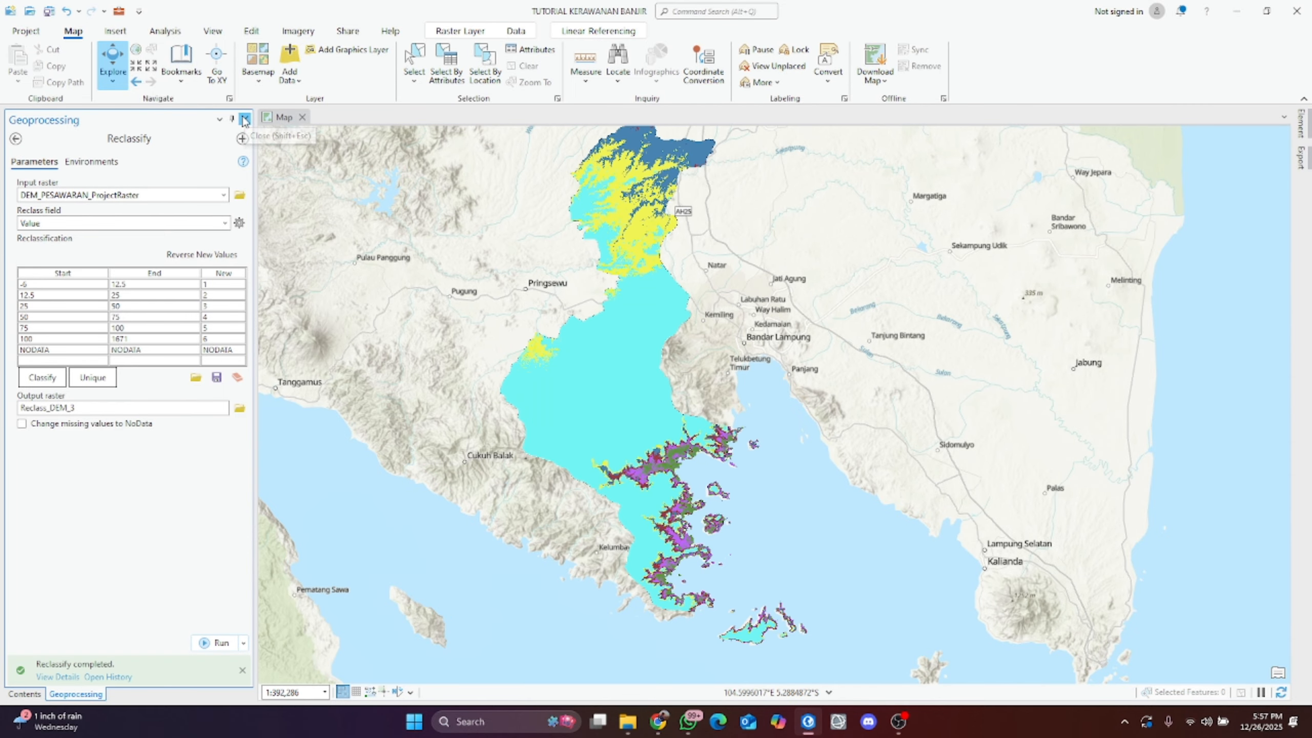
pyautogui.click(245, 120)
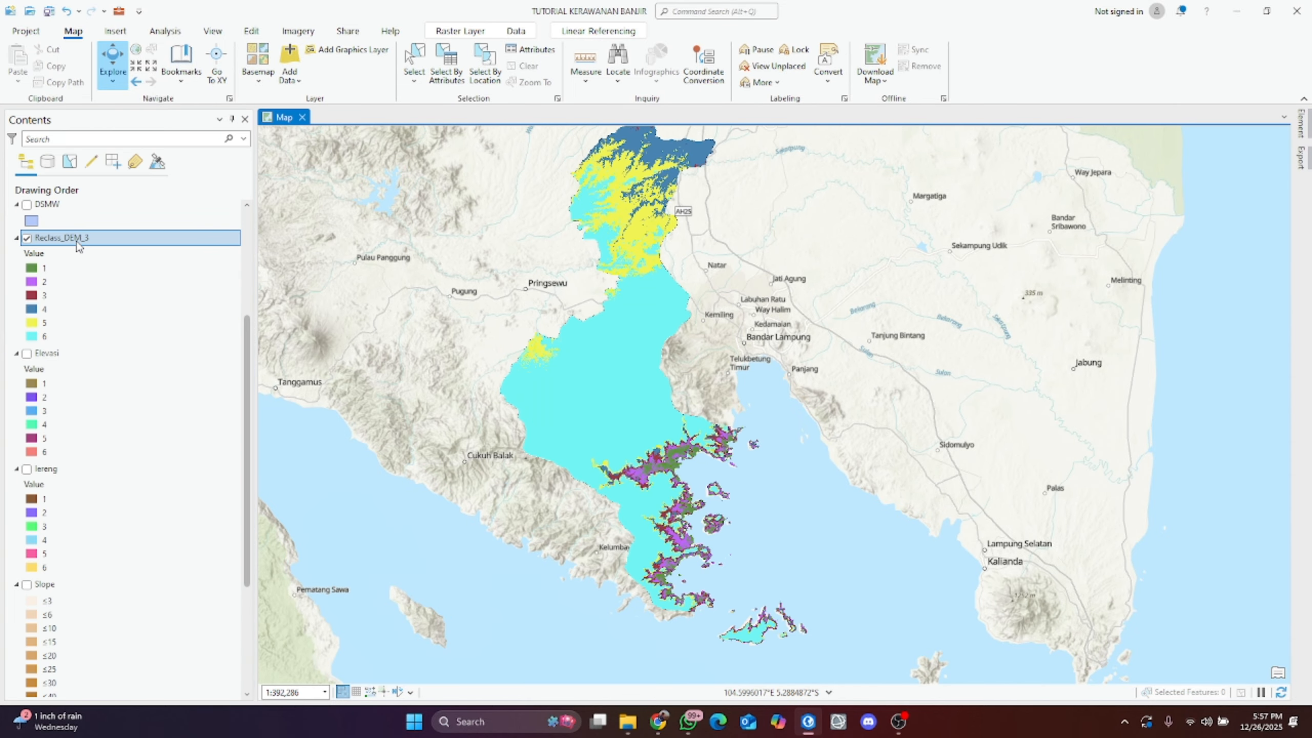
# Step: Remove the old Elevasi layer from the map and rename the Reclass_DEM_3 layer as Elevasi
pyautogui.click(61, 238)
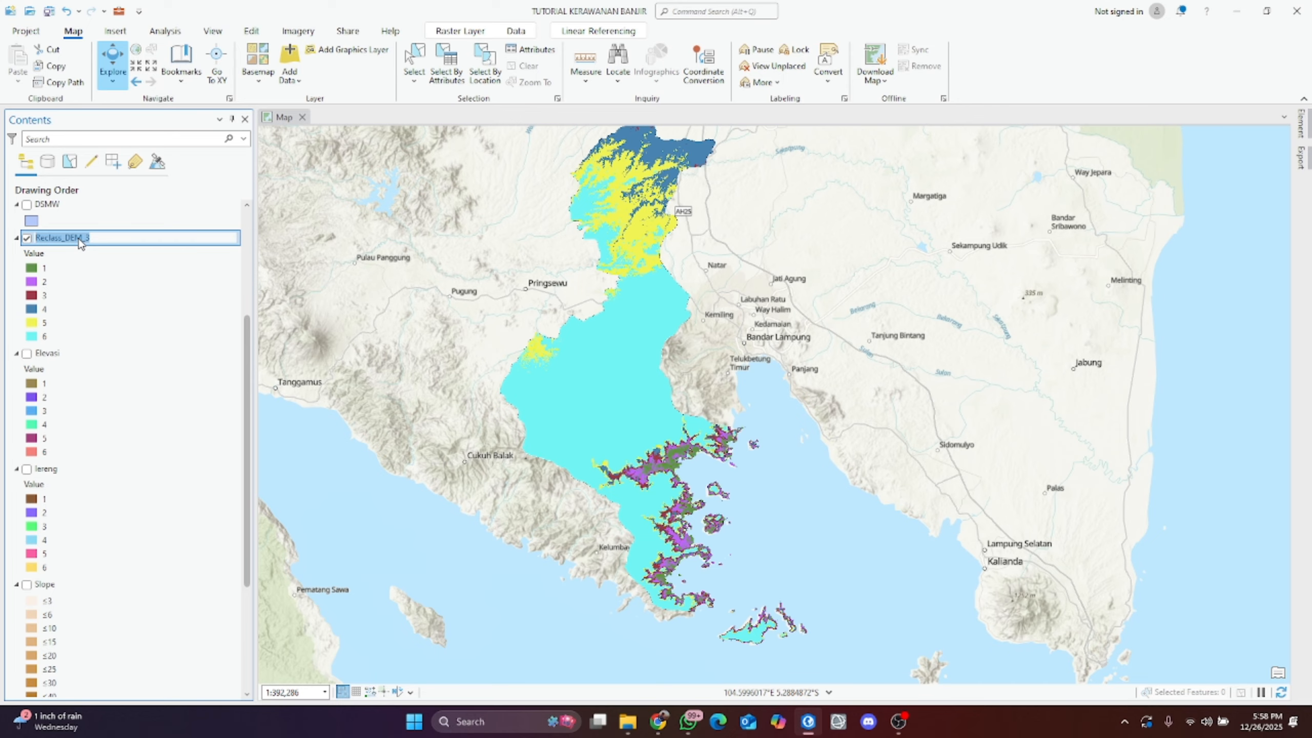
pyautogui.click(65, 355)
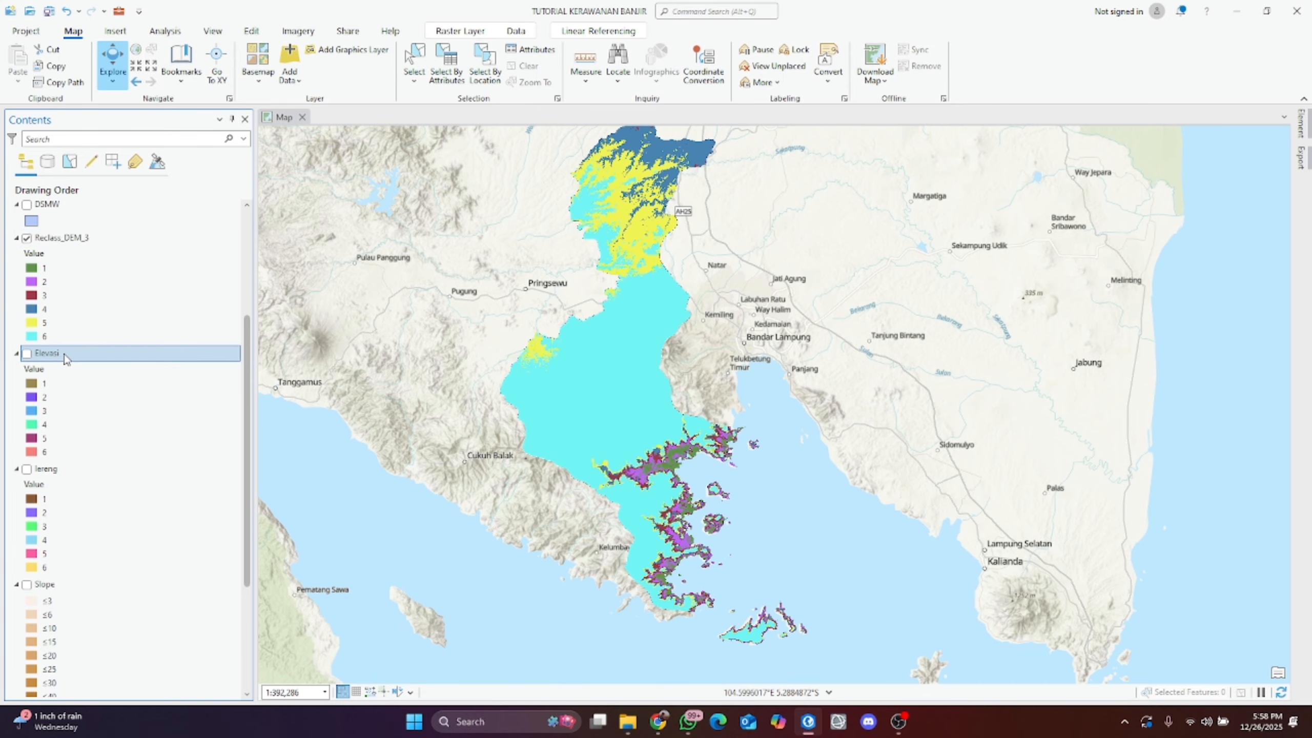
pyautogui.press('Delete')
pyautogui.click(96, 424)
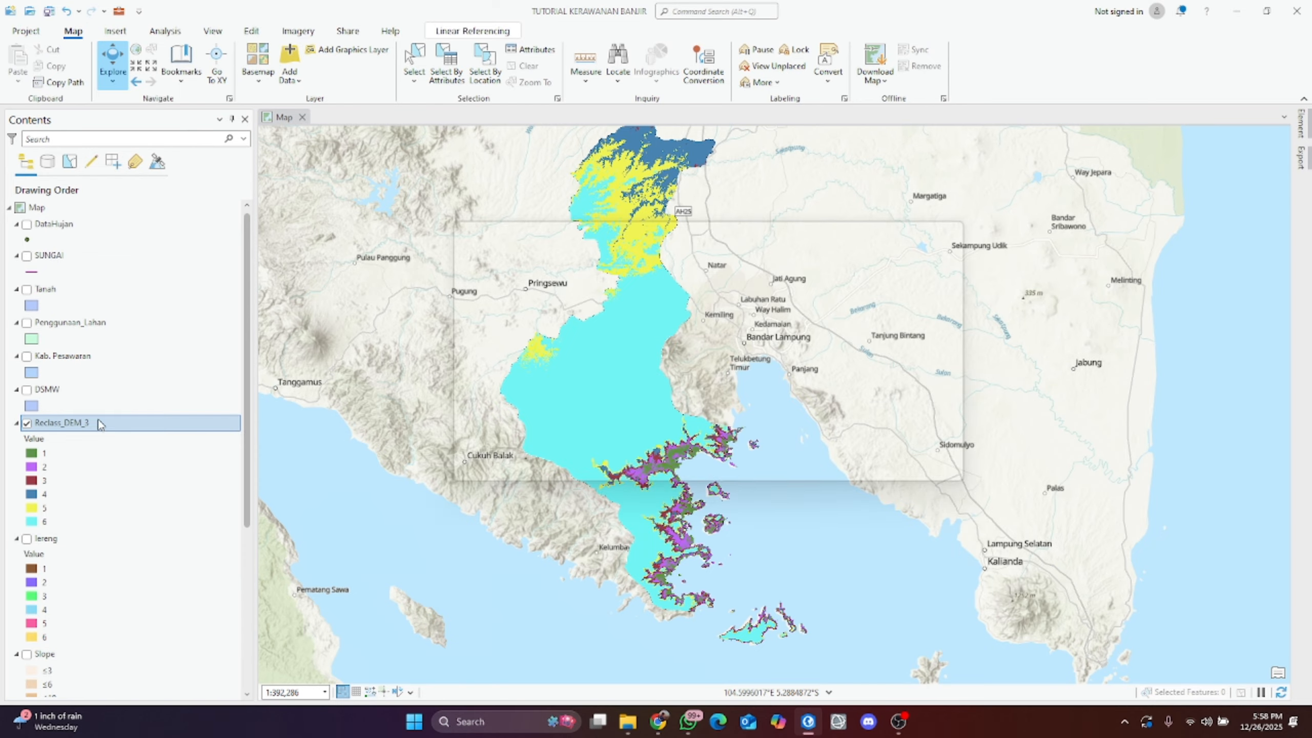
pyautogui.doubleClick(99, 424)
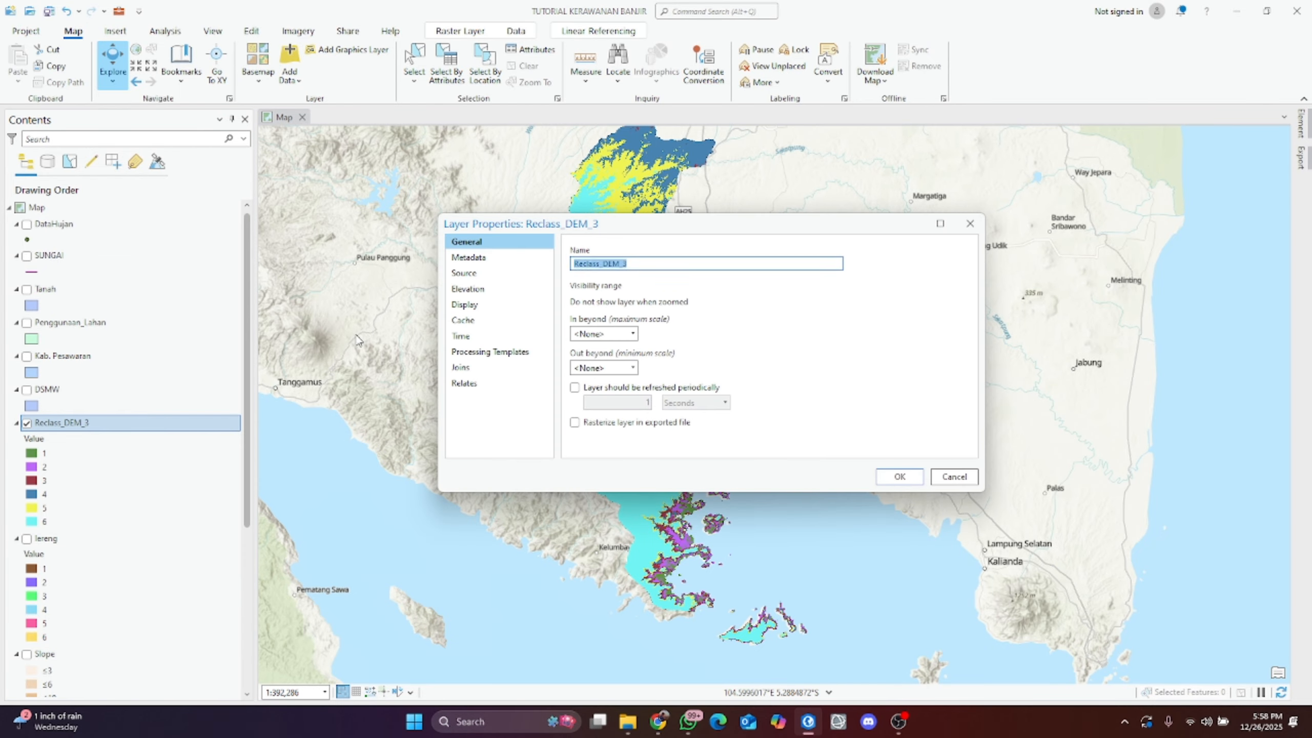
pyautogui.write('Elevasi')
pyautogui.press('Return')
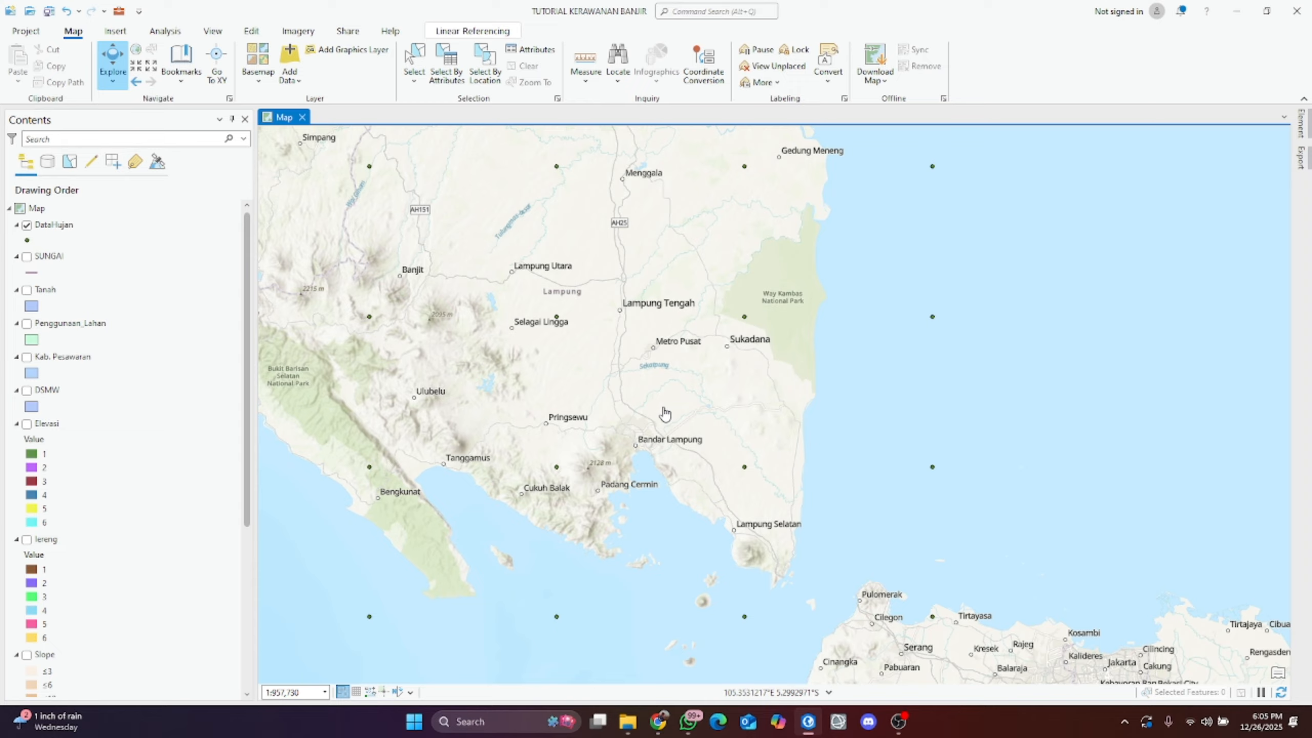
# Step: Start the IDW tool with DataHujan as the input points and ANN as the Z value field
pyautogui.click(718, 11)
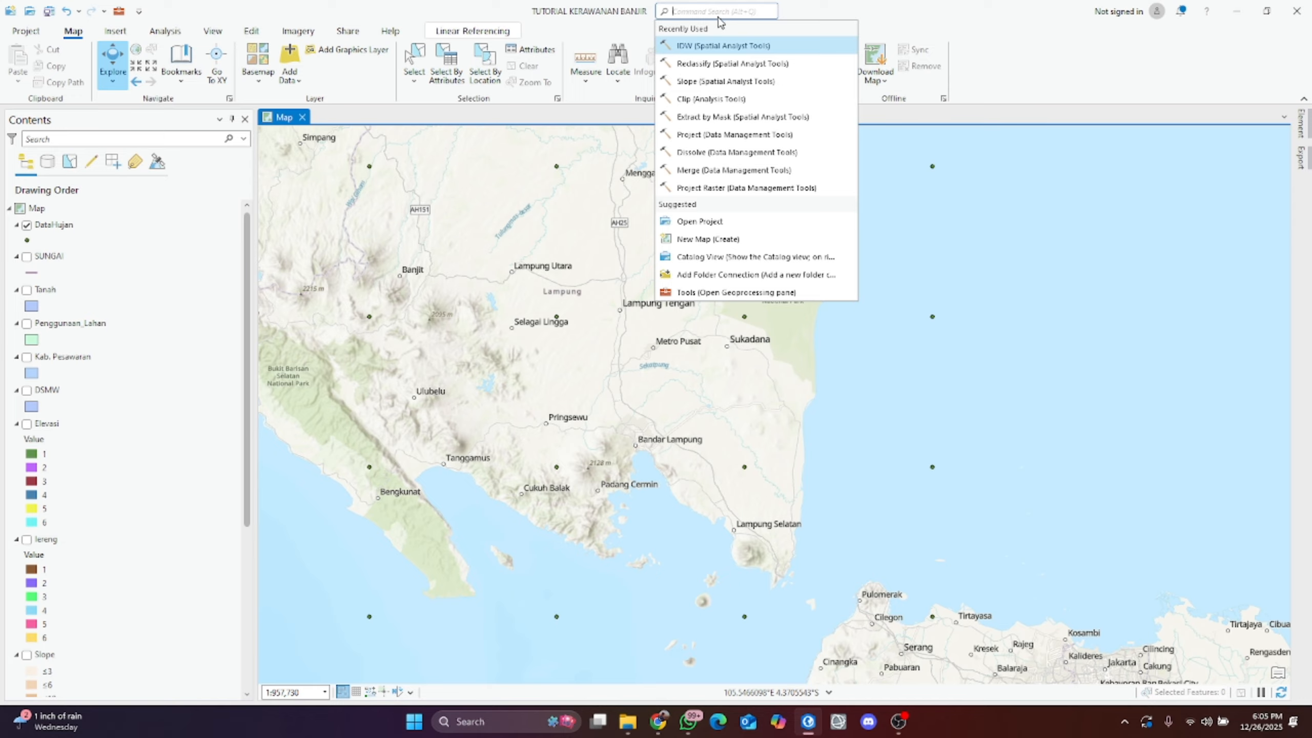
pyautogui.click(729, 49)
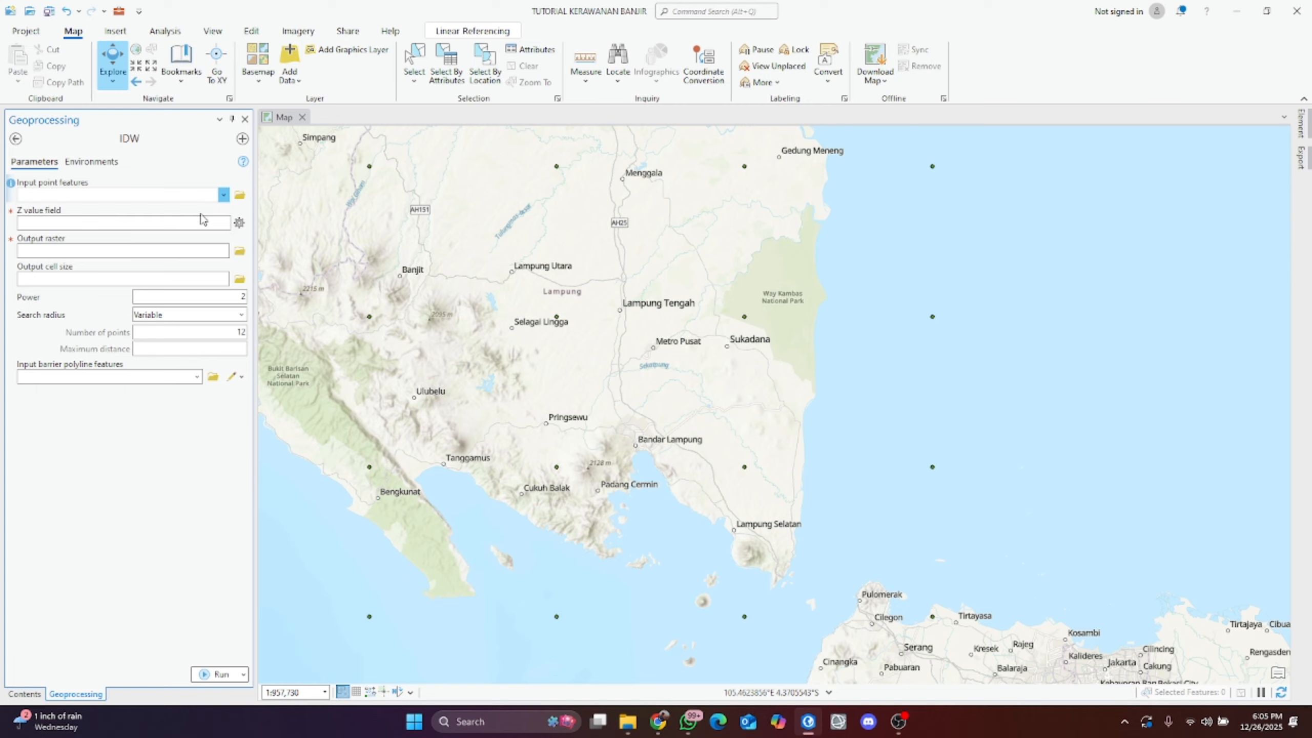
pyautogui.click(225, 224)
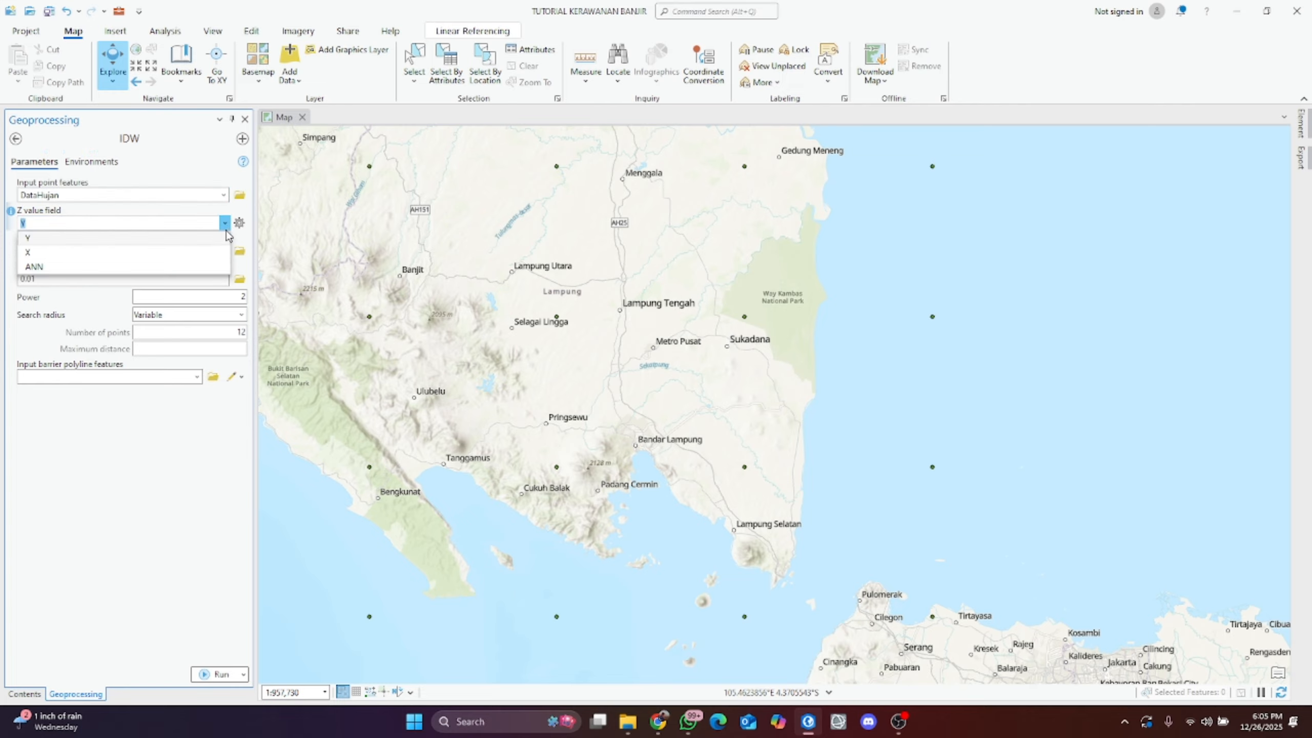
pyautogui.click(188, 266)
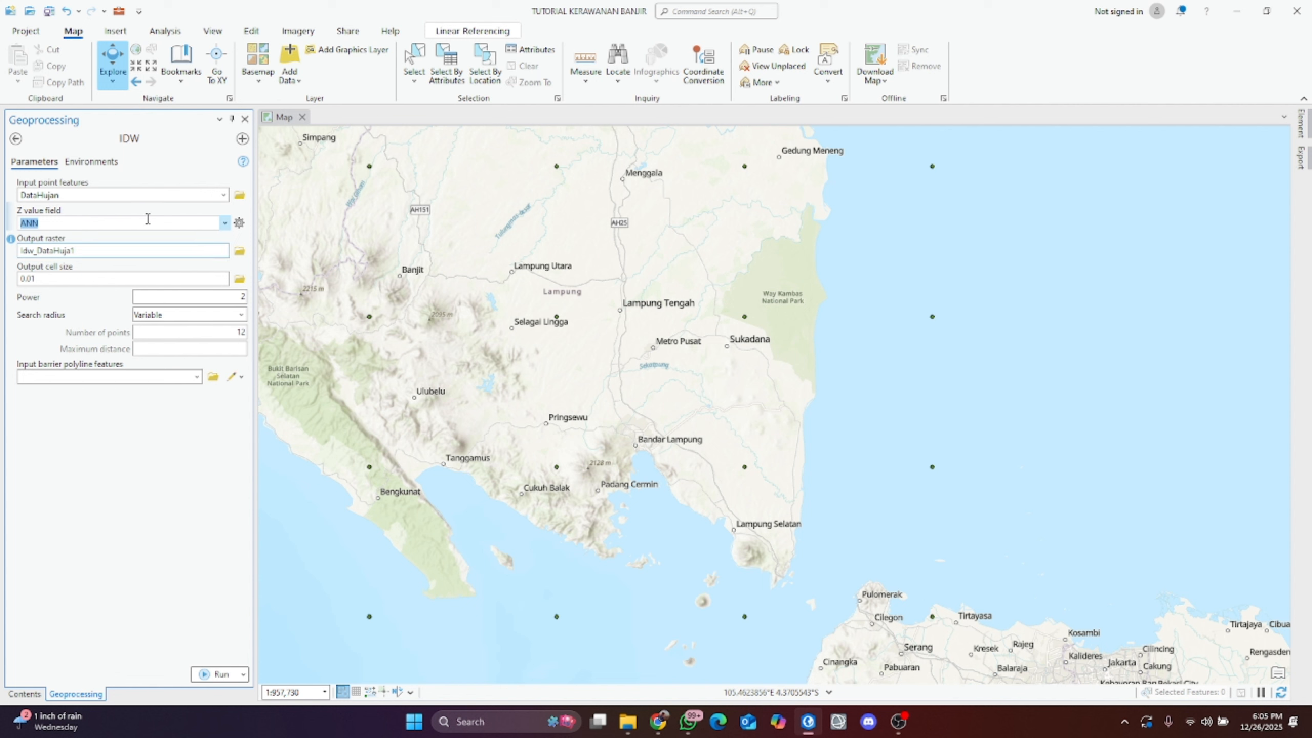
# Step: Set Kab. Pesawaran as the mask in the IDW environment settings and run the interpolation
pyautogui.click(116, 165)
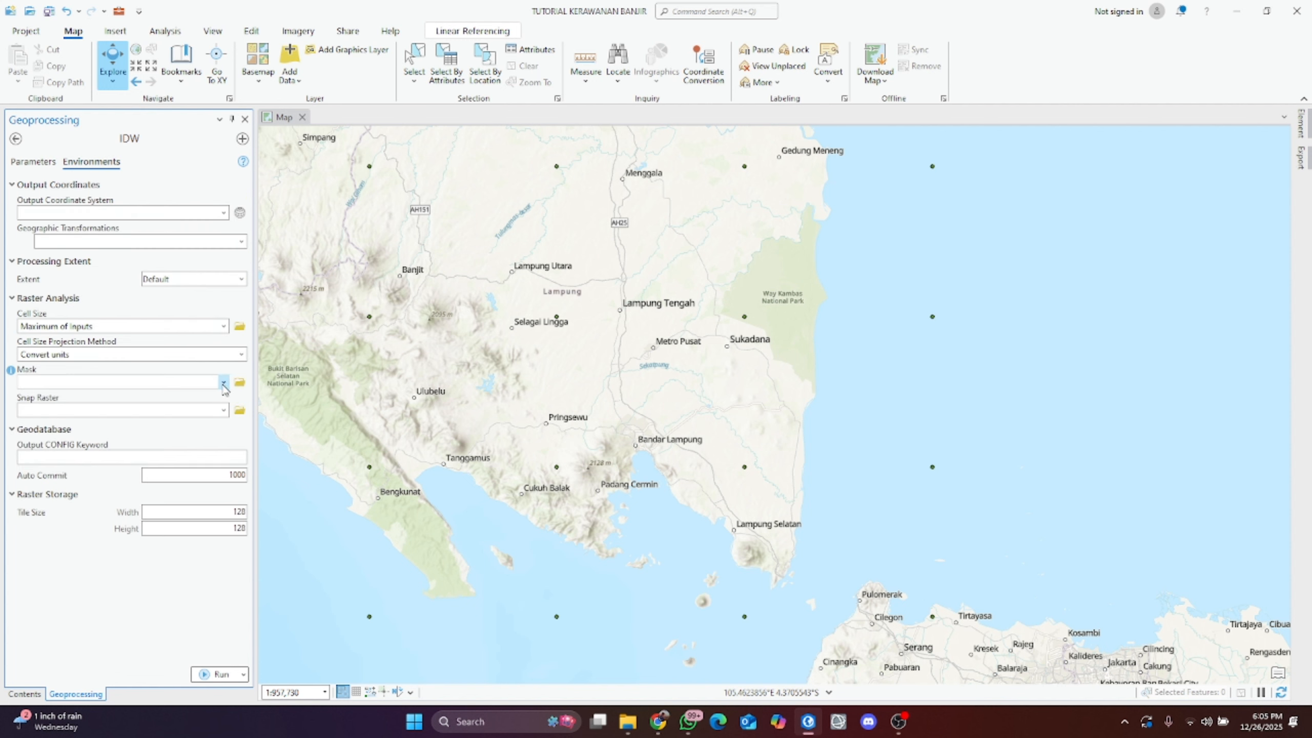
pyautogui.click(224, 385)
pyautogui.click(171, 452)
pyautogui.click(219, 674)
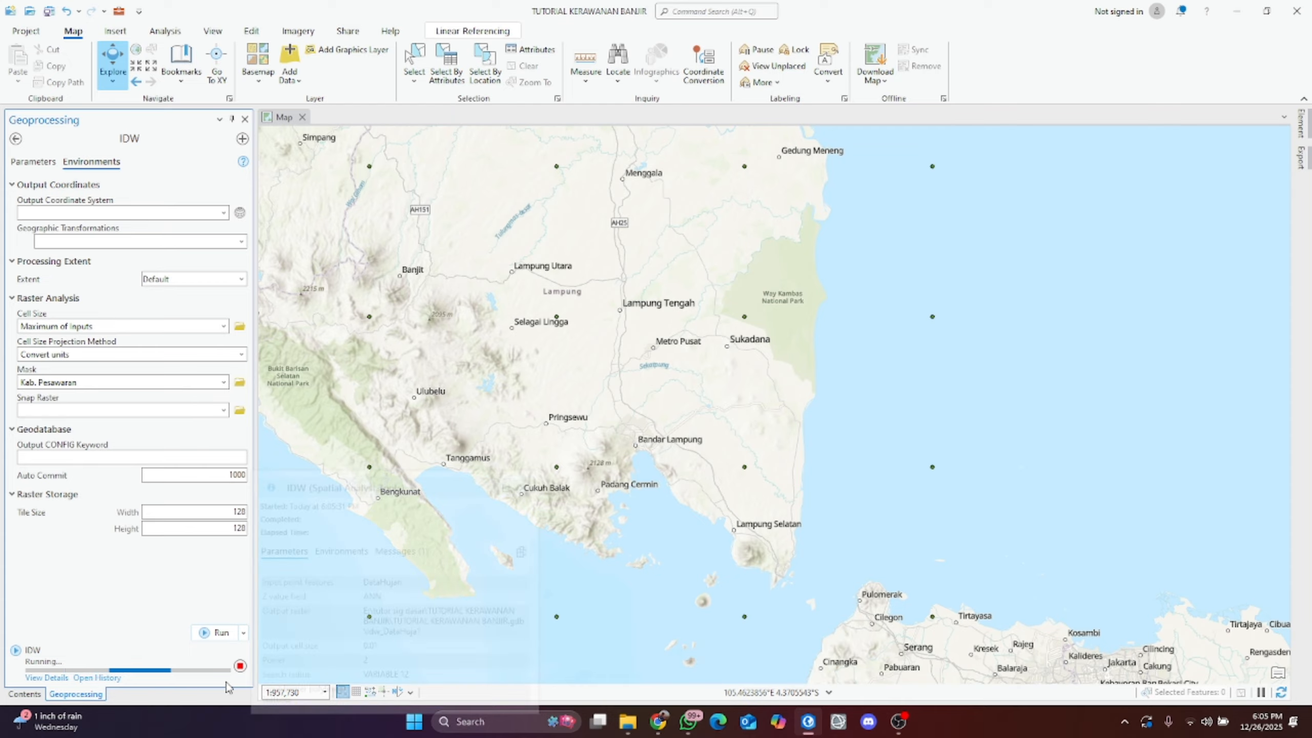
pyautogui.moveTo(228, 684)
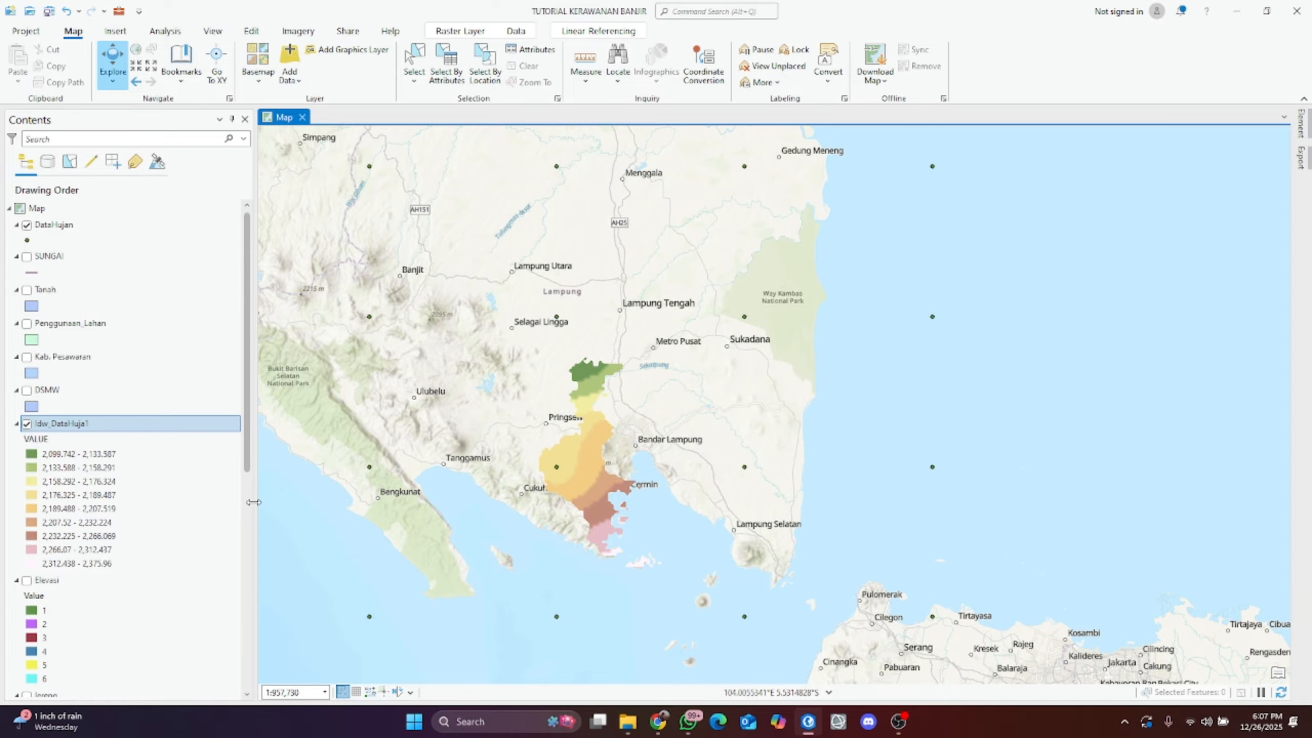
# Step: Look up the rainfall classes in Tabel 1 of the journal article in Chrome, and return to ArcGIS Pro
pyautogui.click(668, 725)
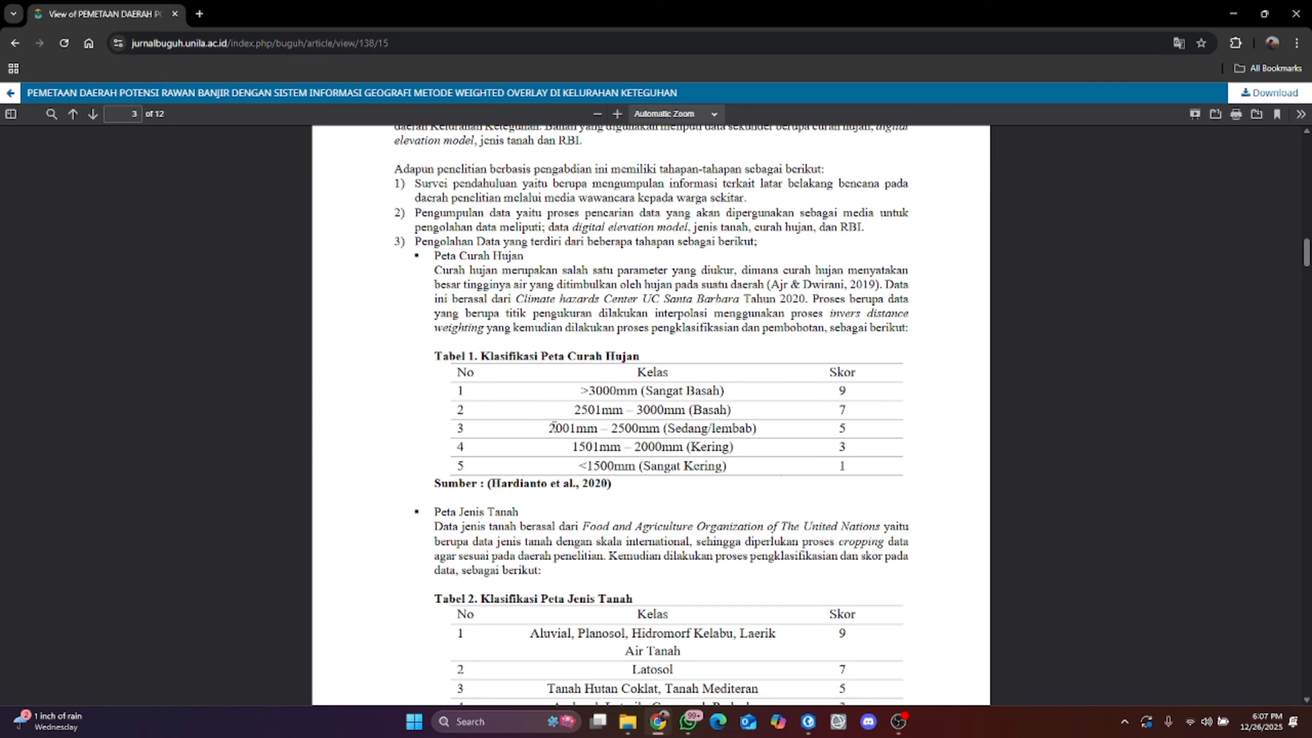
pyautogui.moveTo(551, 429); pyautogui.dragTo(764, 436)
pyautogui.click(765, 436)
pyautogui.click(817, 720)
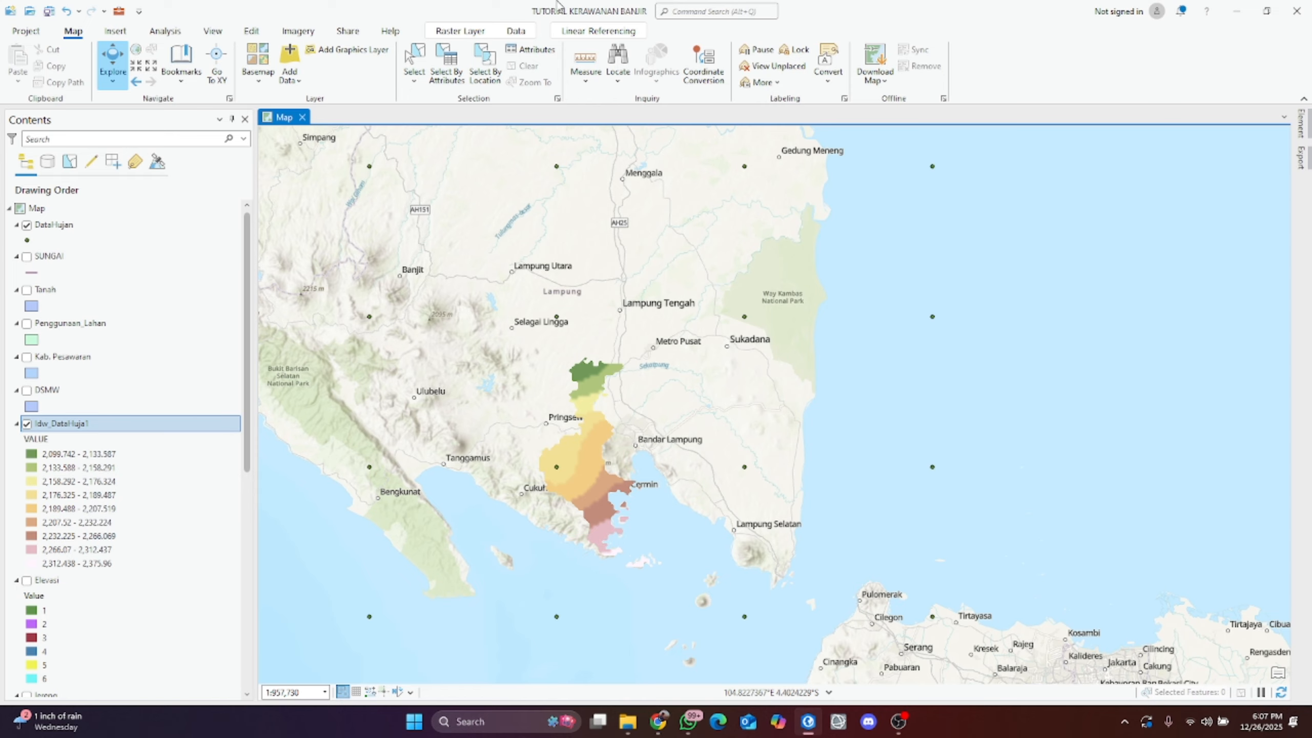
# Step: Start the Reclassify tool with Idw_DataHuja1 as the input raster and open its classification settings
pyautogui.click(704, 10)
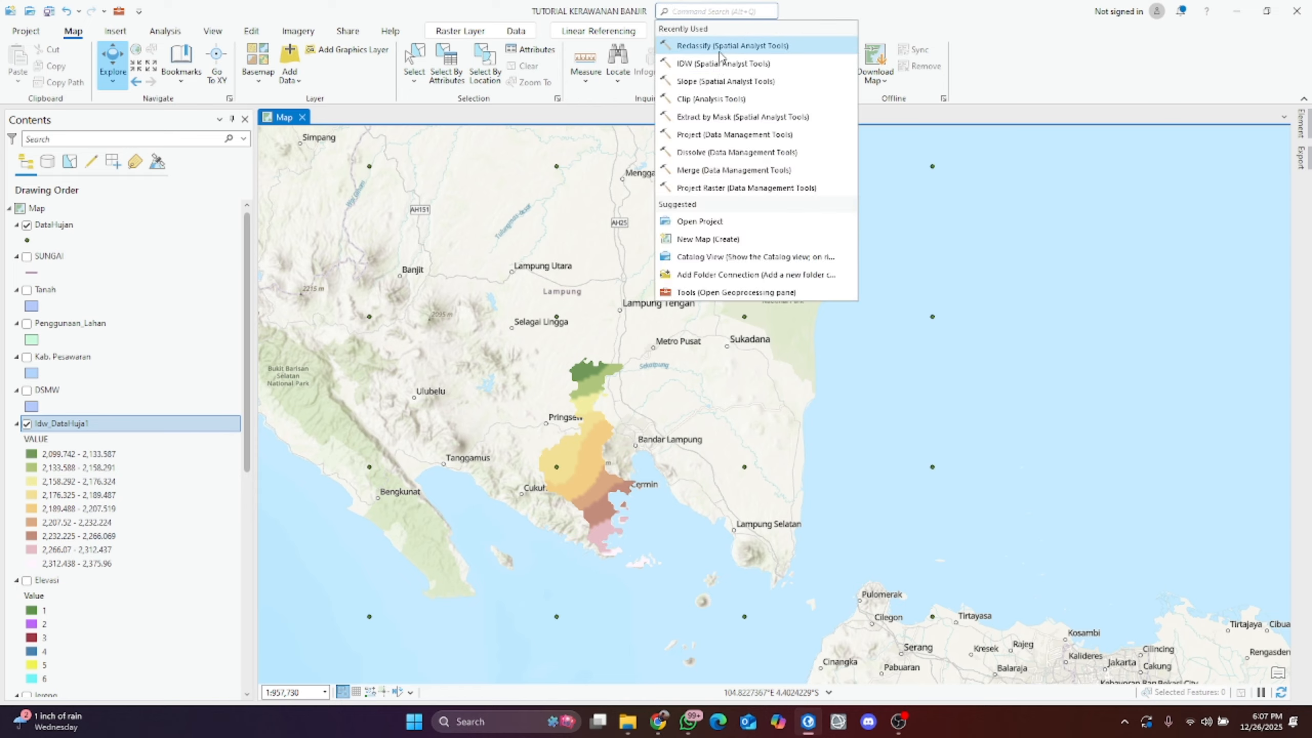
pyautogui.click(721, 47)
pyautogui.click(223, 194)
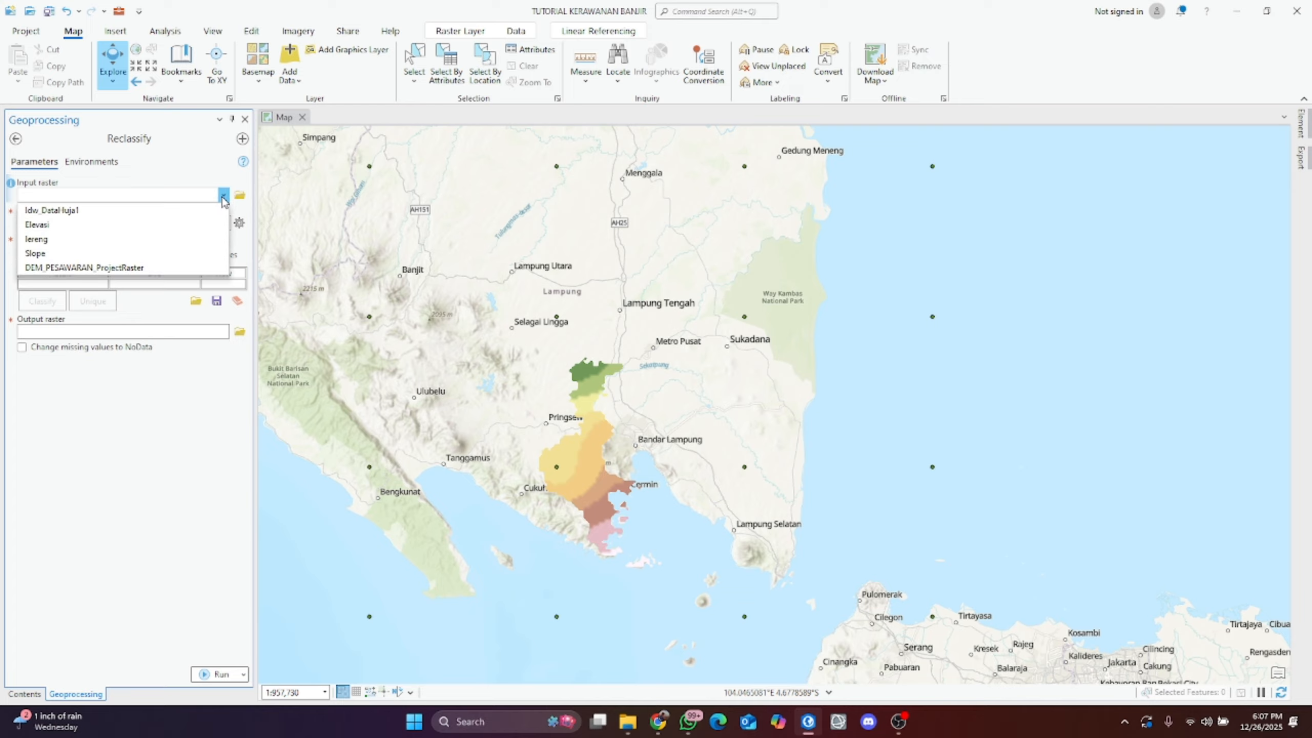
pyautogui.click(202, 209)
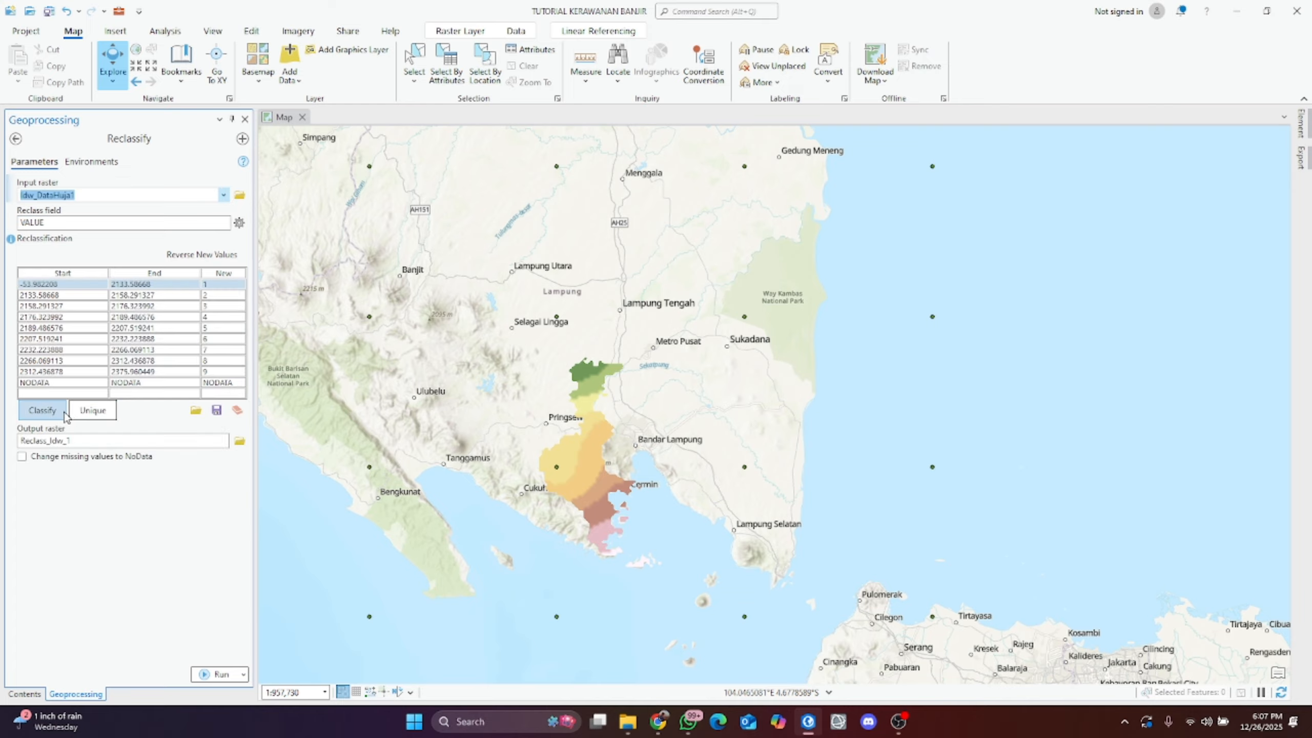
pyautogui.click(42, 410)
# Step: Reclassify the rainfall raster into 1 class with the Natural Breaks (Jenks) method, close the tool, and hide the Idw_DataHuja1 layer
pyautogui.click(834, 224)
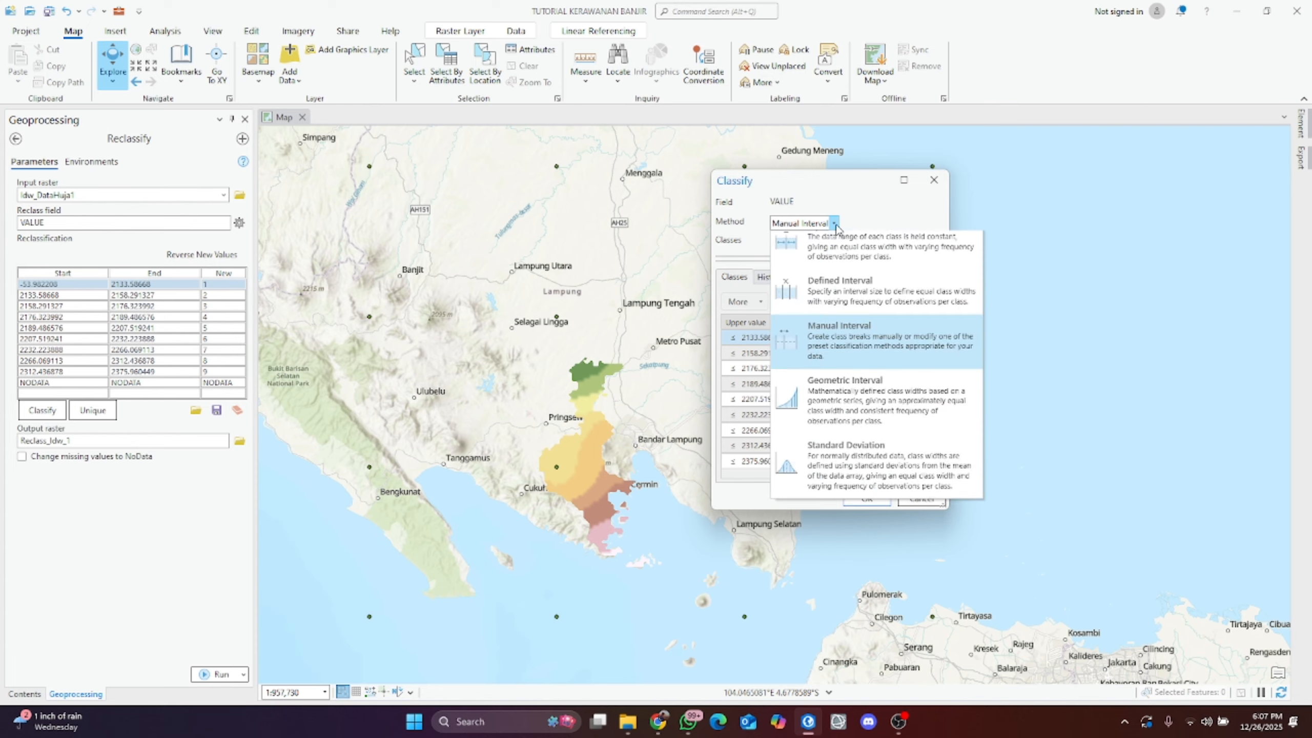
pyautogui.click(847, 248)
pyautogui.click(856, 242)
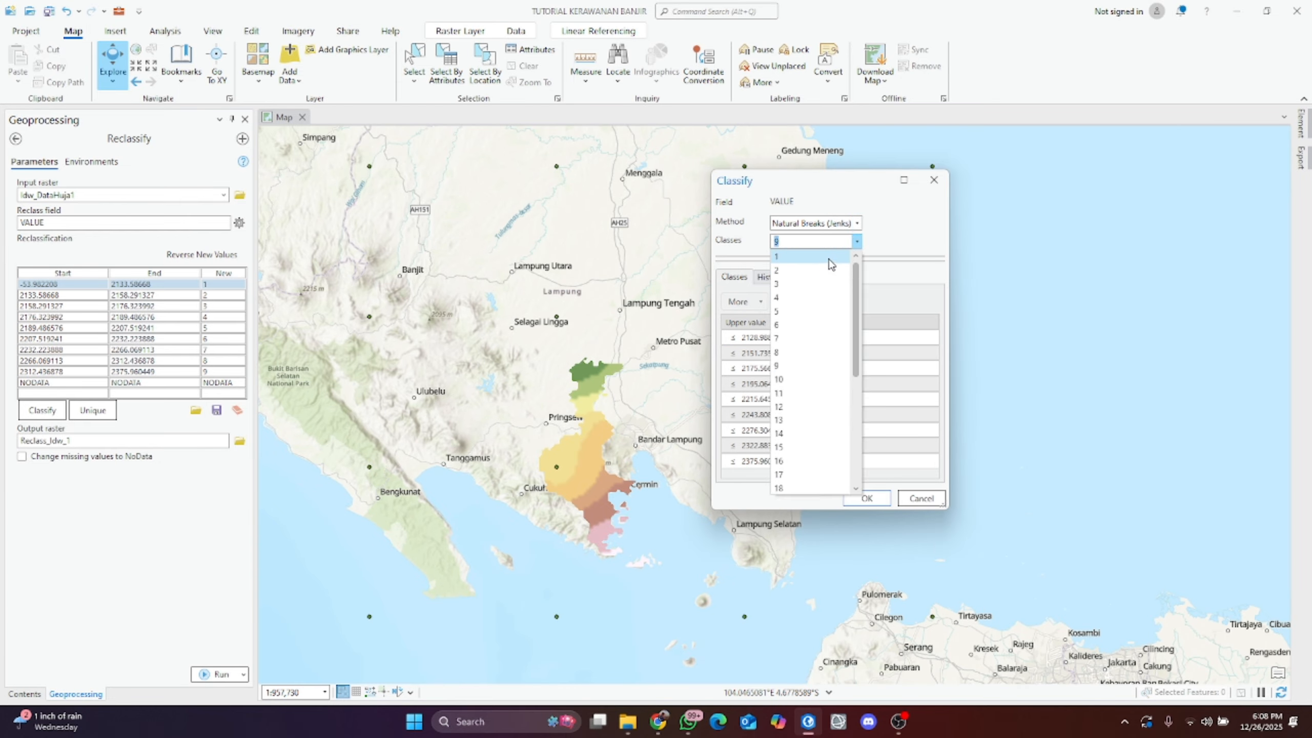
pyautogui.click(830, 256)
pyautogui.click(866, 499)
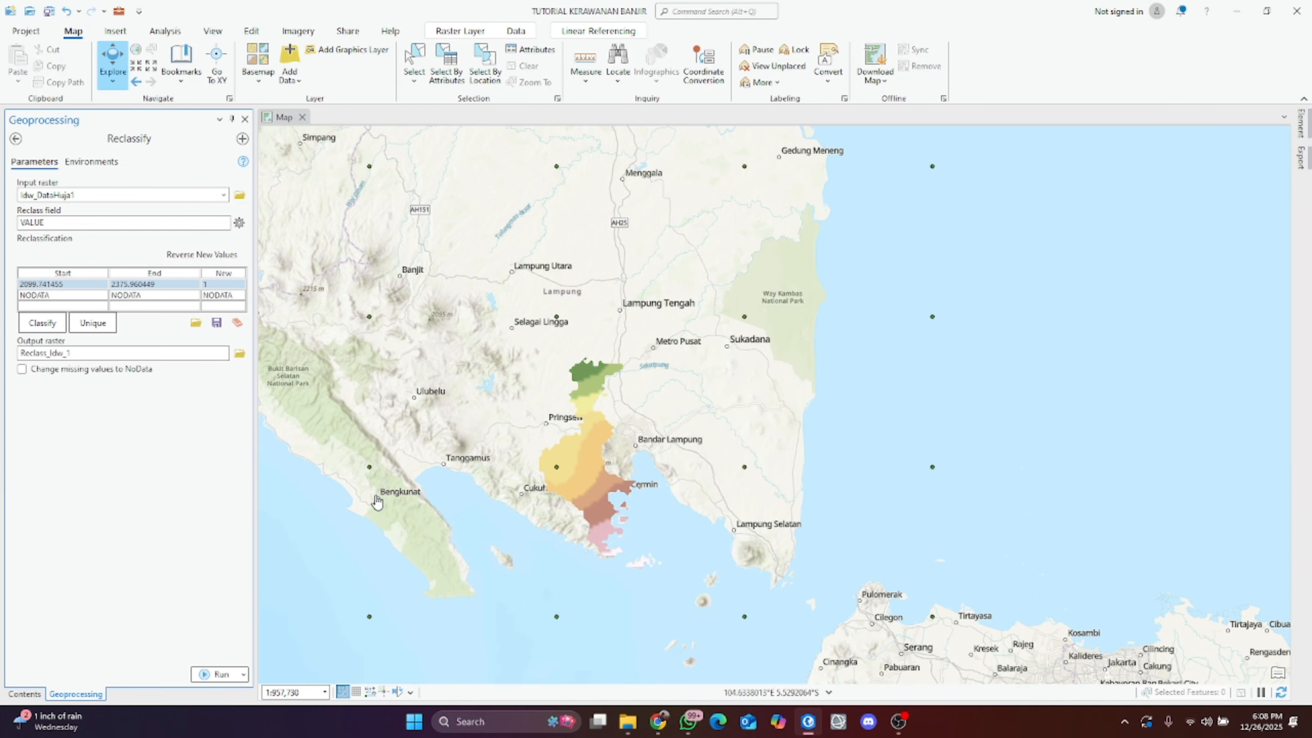
pyautogui.click(206, 674)
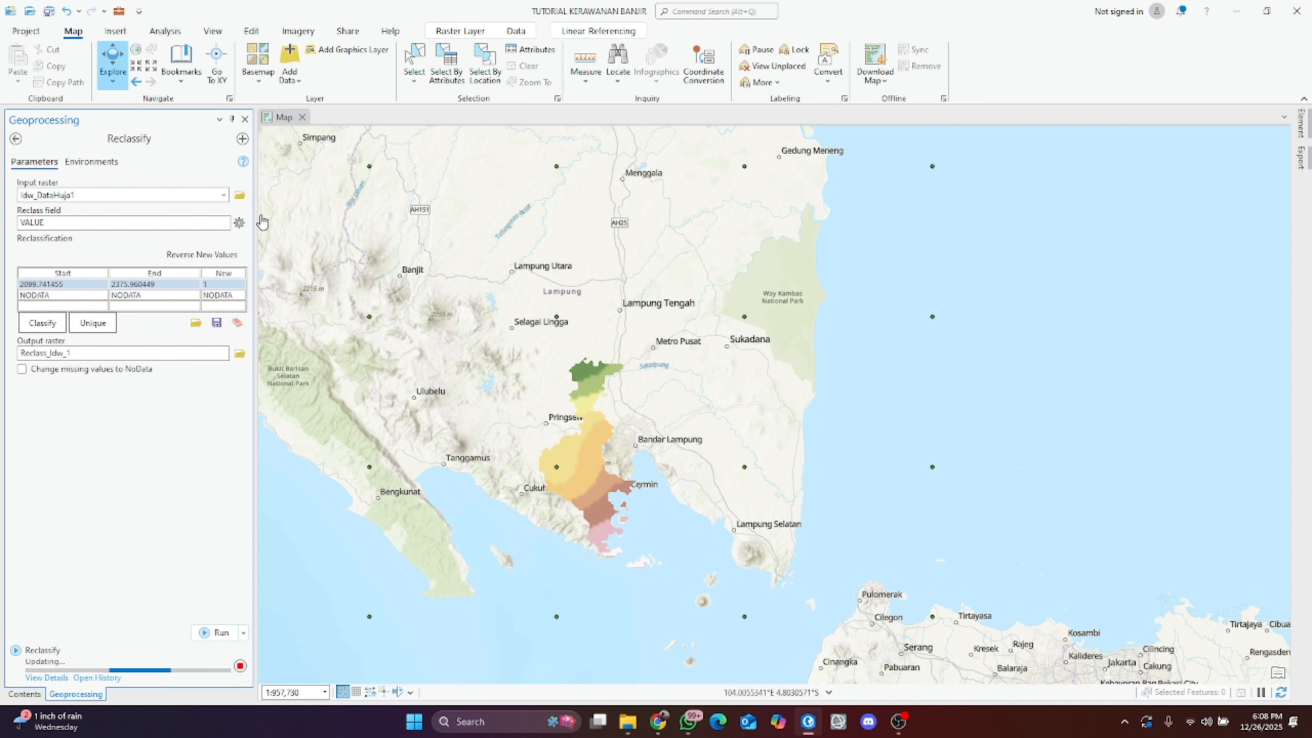
pyautogui.click(245, 118)
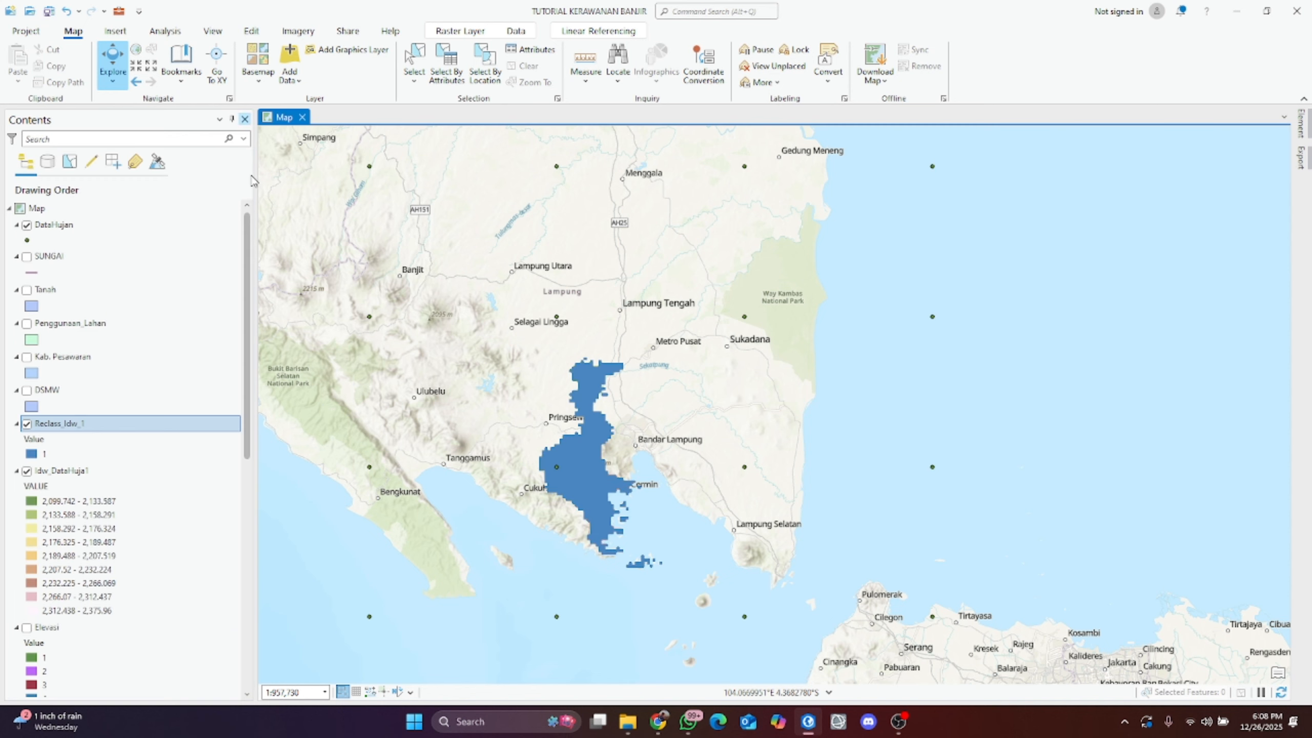
pyautogui.click(26, 471)
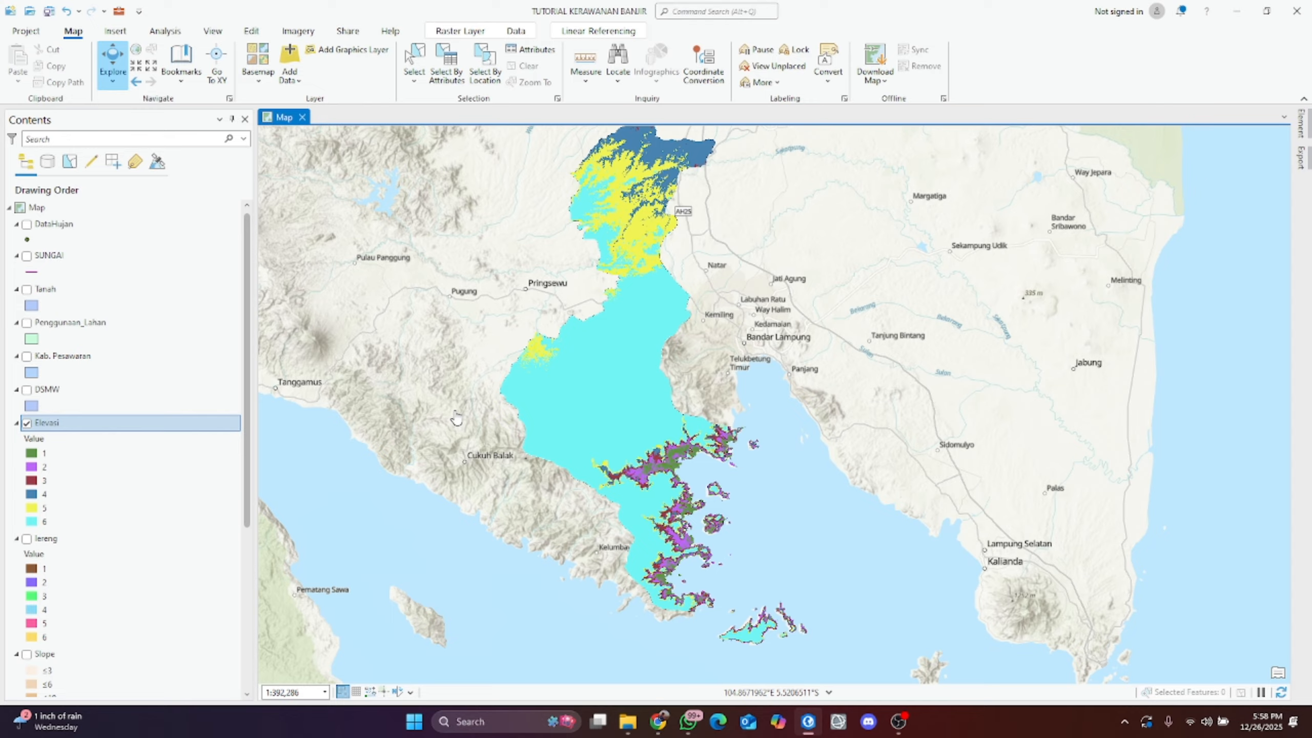
# Step: Turn on the lereng layer and open its attribute table
pyautogui.click(27, 540)
pyautogui.rightClick(52, 541)
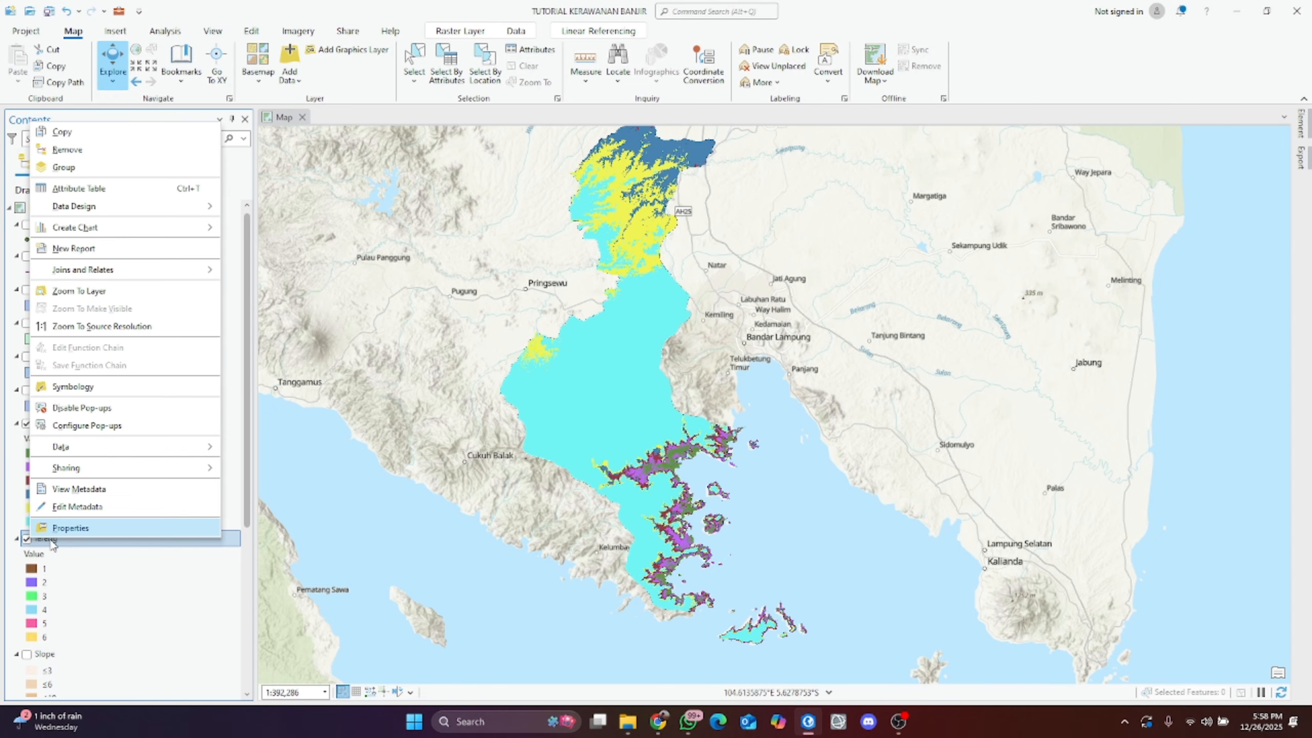
pyautogui.click(63, 191)
# Step: Look up the slope class scores in Tabel 3 of the journal article in Chrome, and return to ArcGIS Pro
pyautogui.click(622, 647)
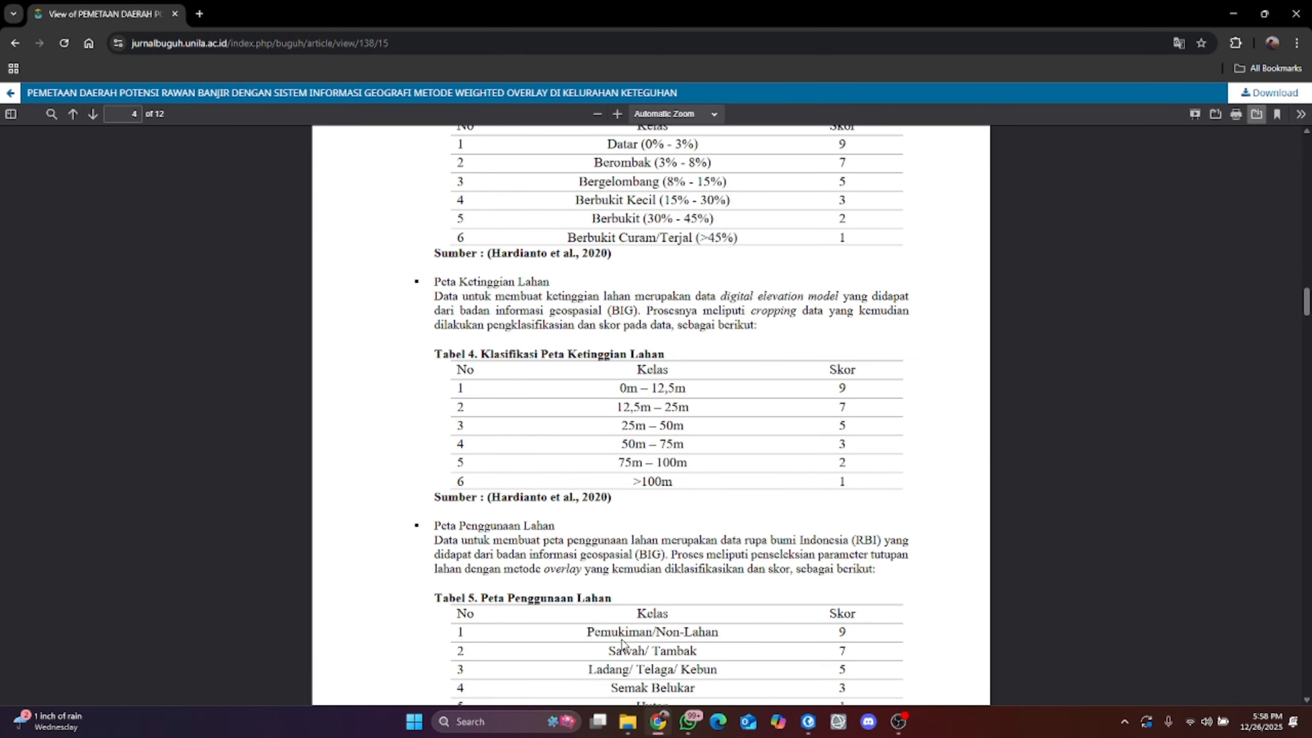
pyautogui.scroll(5, 669, 426)
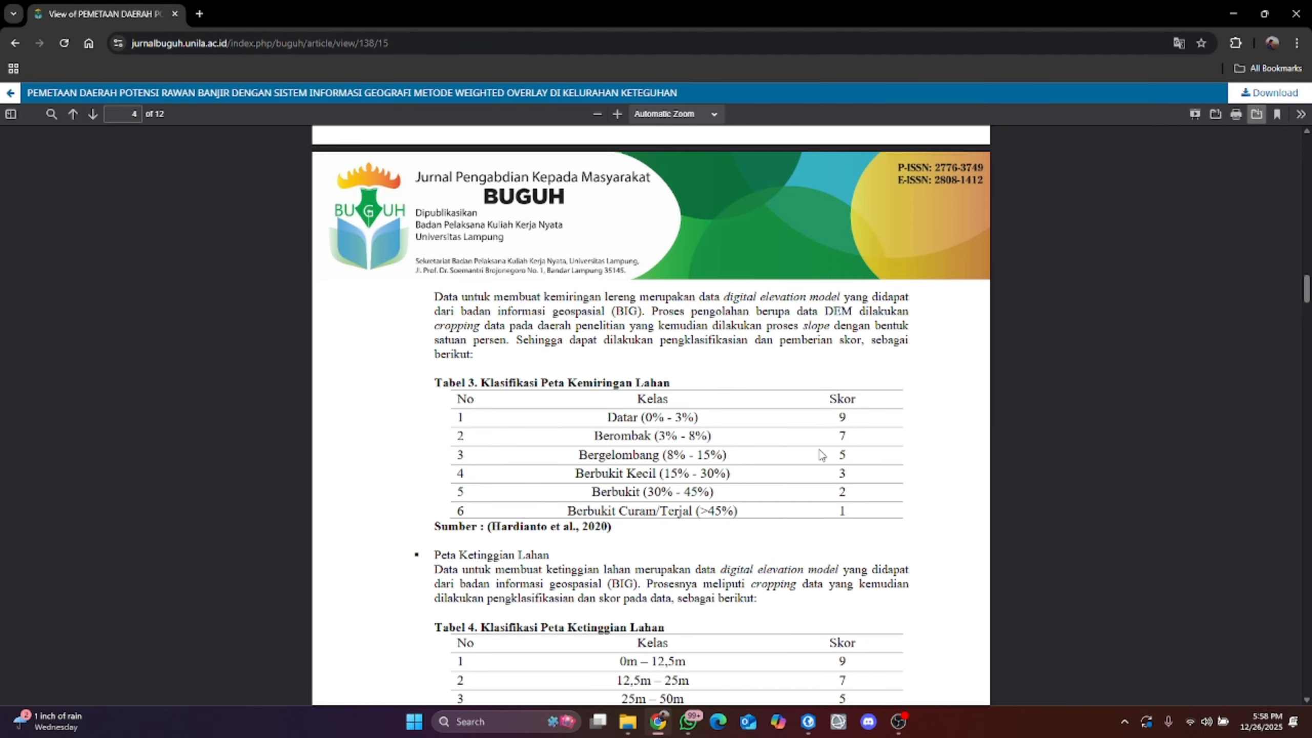
pyautogui.moveTo(666, 726)
pyautogui.click(809, 722)
# Step: Add a Double field named SkorLereng to the lereng table and save the field changes
pyautogui.click(303, 437)
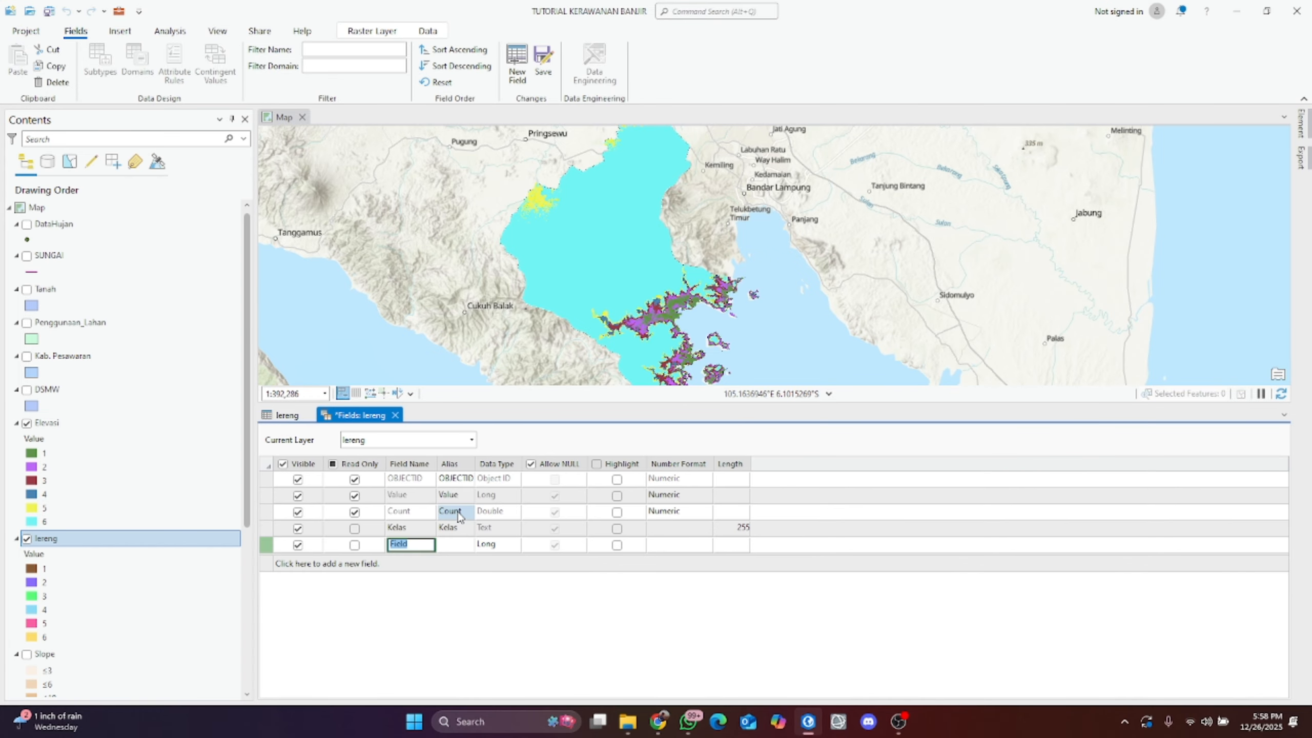
pyautogui.write('SkorLereng')
pyautogui.press('Tab')
pyautogui.click(496, 545)
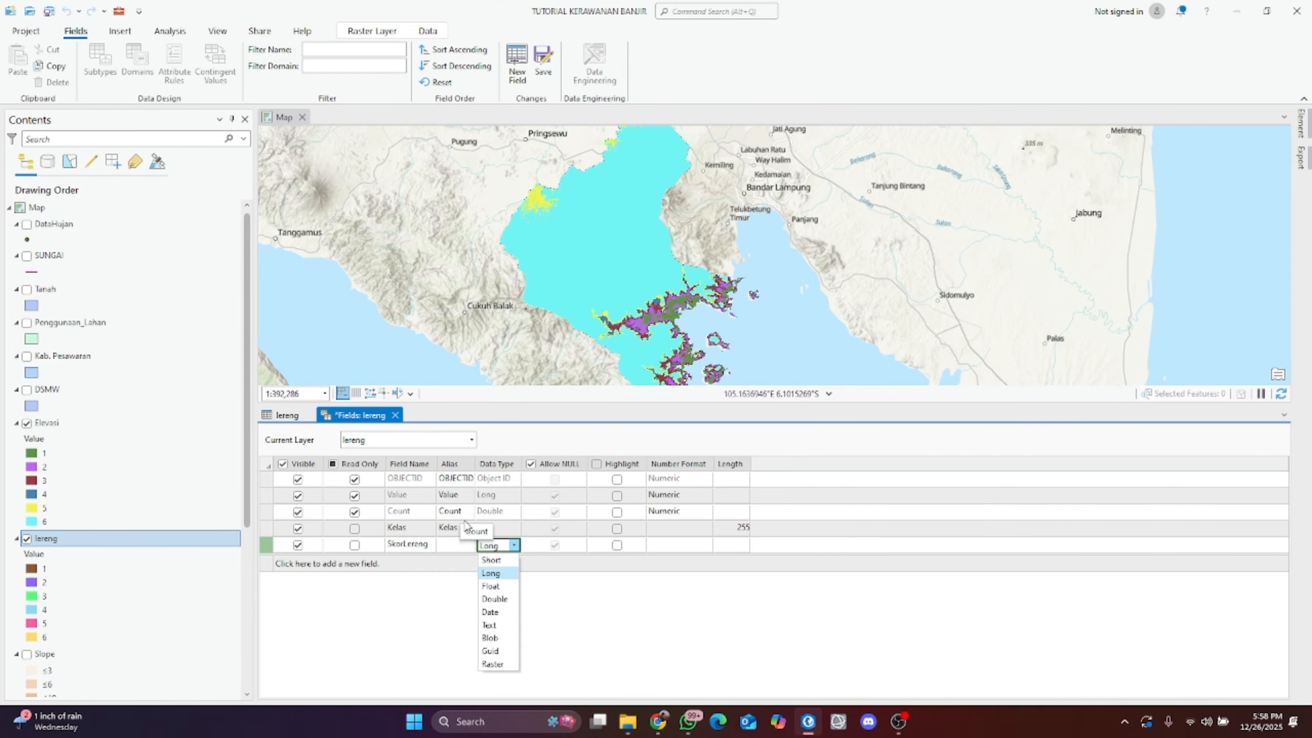
pyautogui.click(504, 599)
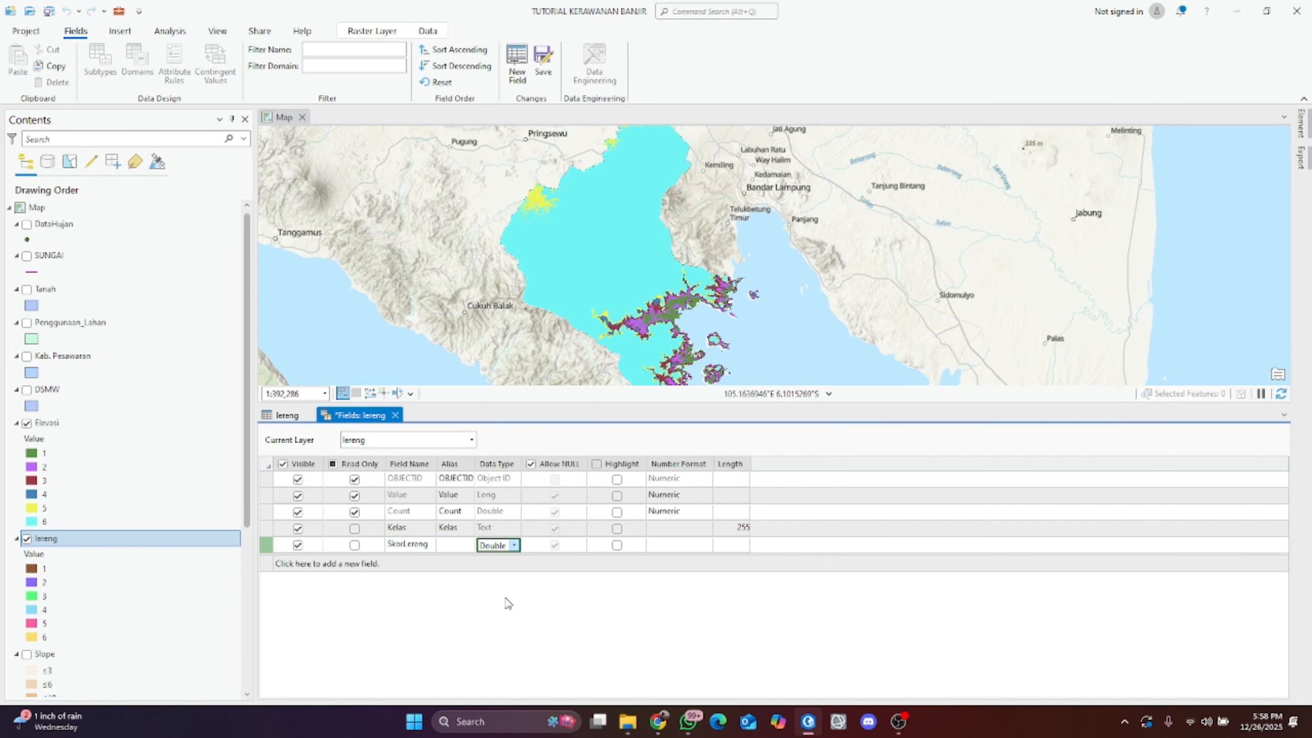
pyautogui.click(395, 415)
pyautogui.click(644, 383)
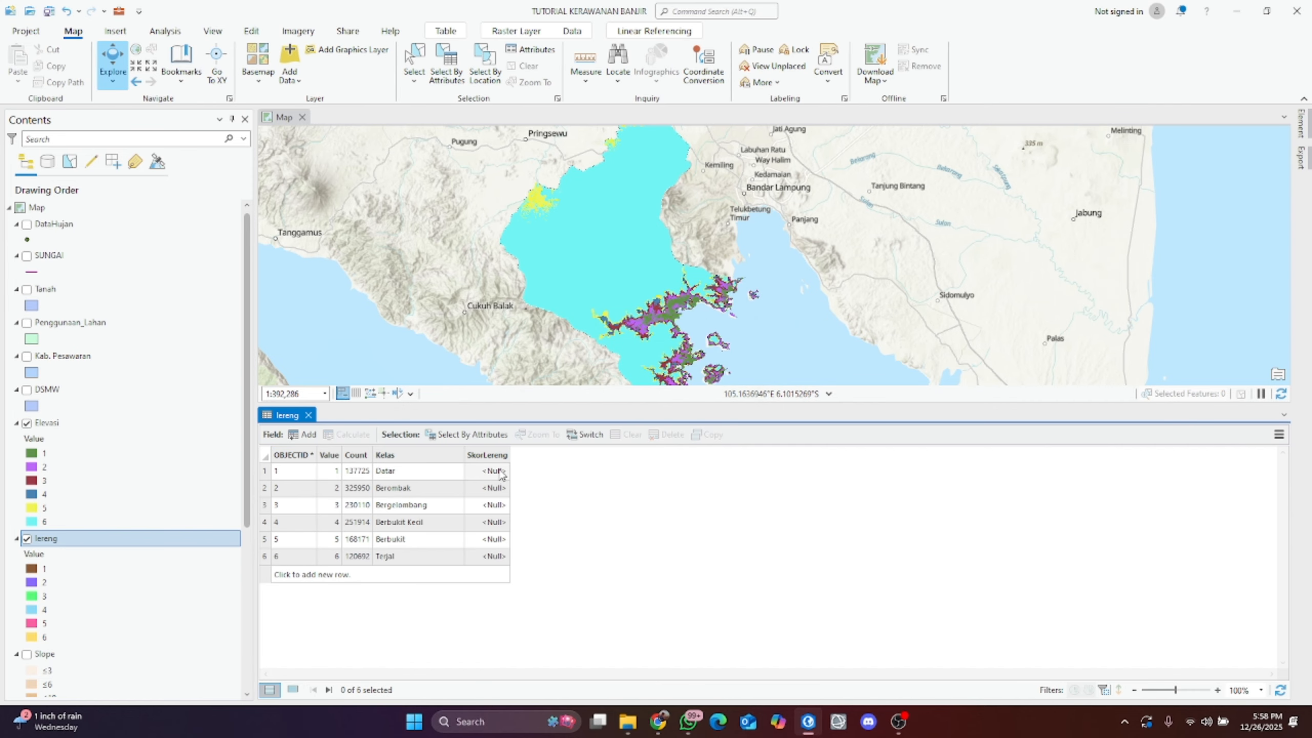
# Step: Fill SkorLereng with 9, 7, 5, 3, 2 and 1 for Datar, Berombak, Bergelombang, Berbukit Kecil, Berbukit and Terjal respectively
pyautogui.doubleClick(500, 471)
pyautogui.doubleClick(502, 473)
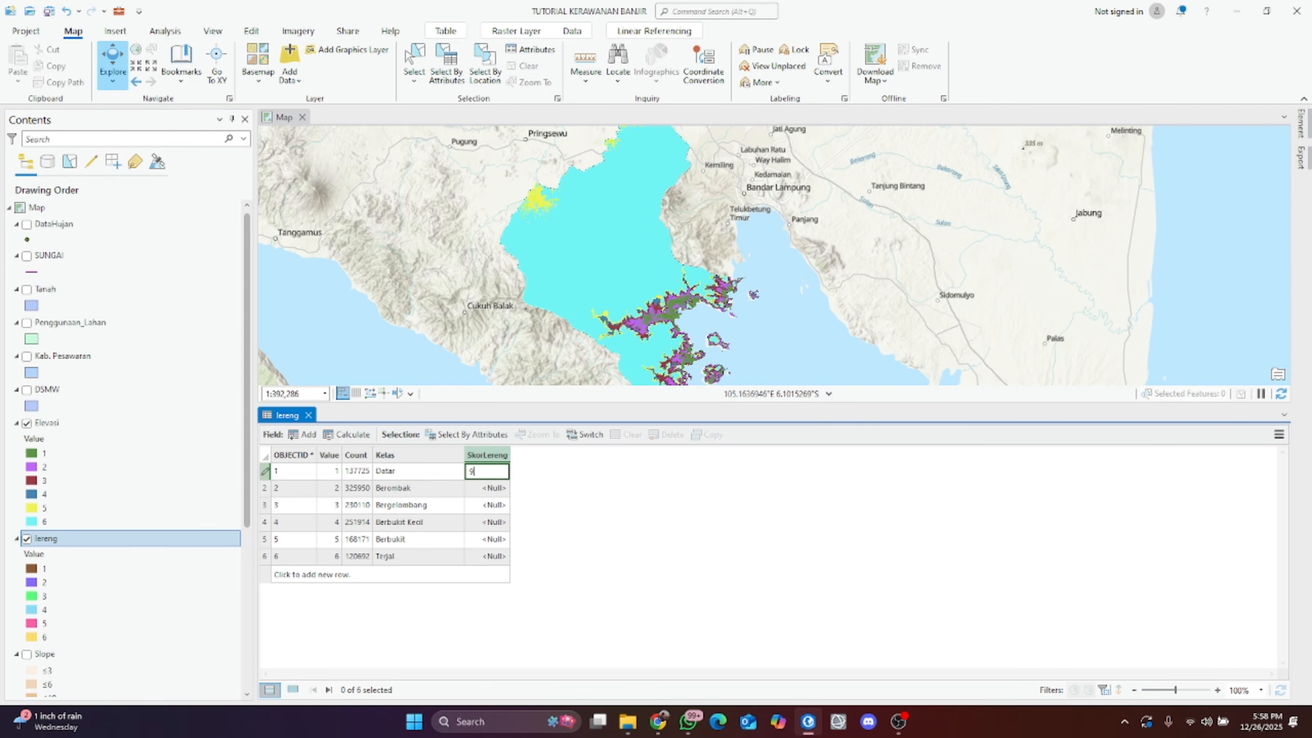
pyautogui.write('9')
pyautogui.press('Return')
pyautogui.write('7')
pyautogui.press('Return')
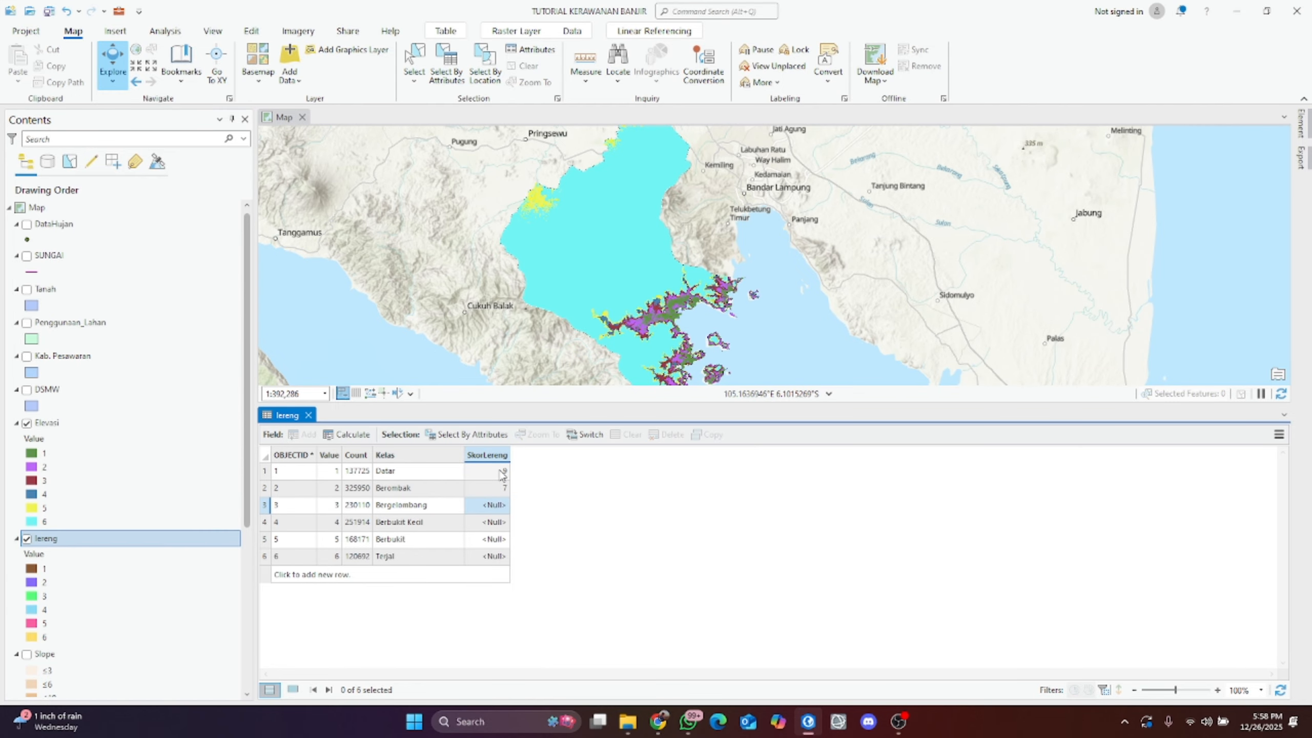
pyautogui.write('5')
pyautogui.press('Return')
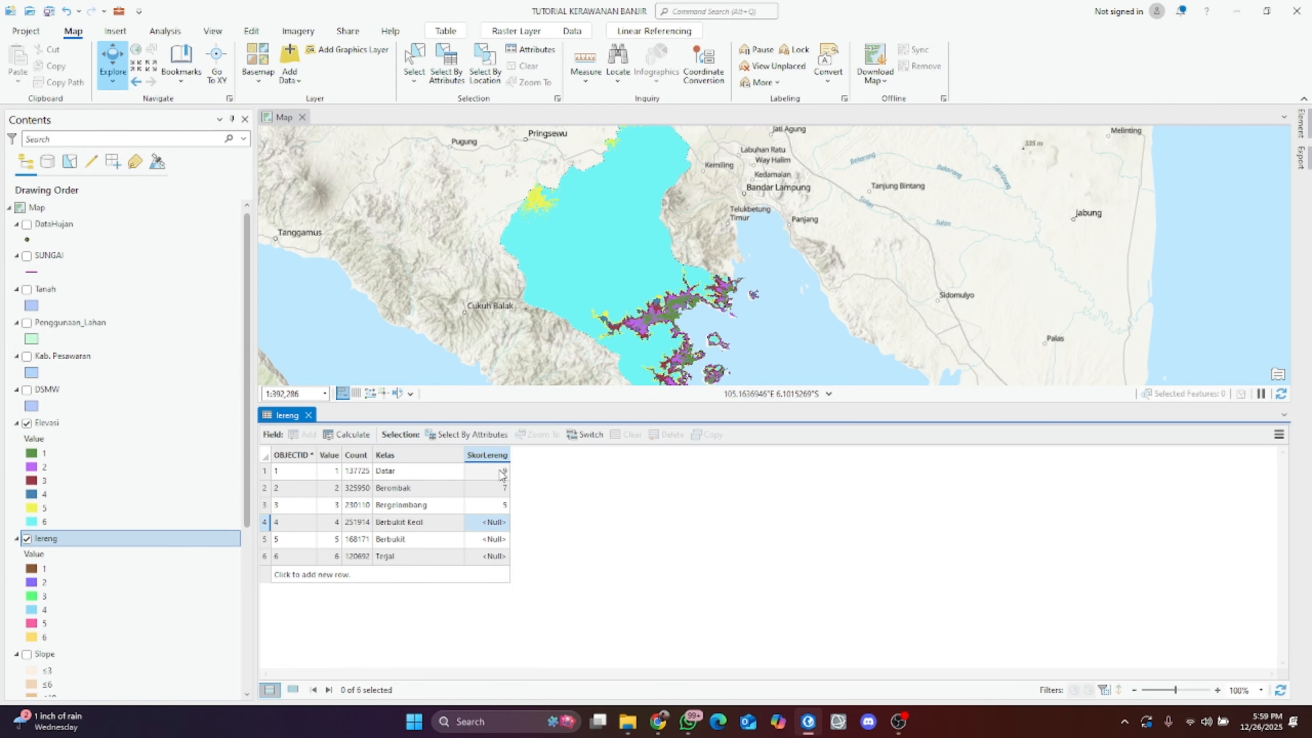
pyautogui.write('3')
pyautogui.press('Return')
pyautogui.write('2')
pyautogui.press('Return')
pyautogui.write('1')
pyautogui.press('Return')
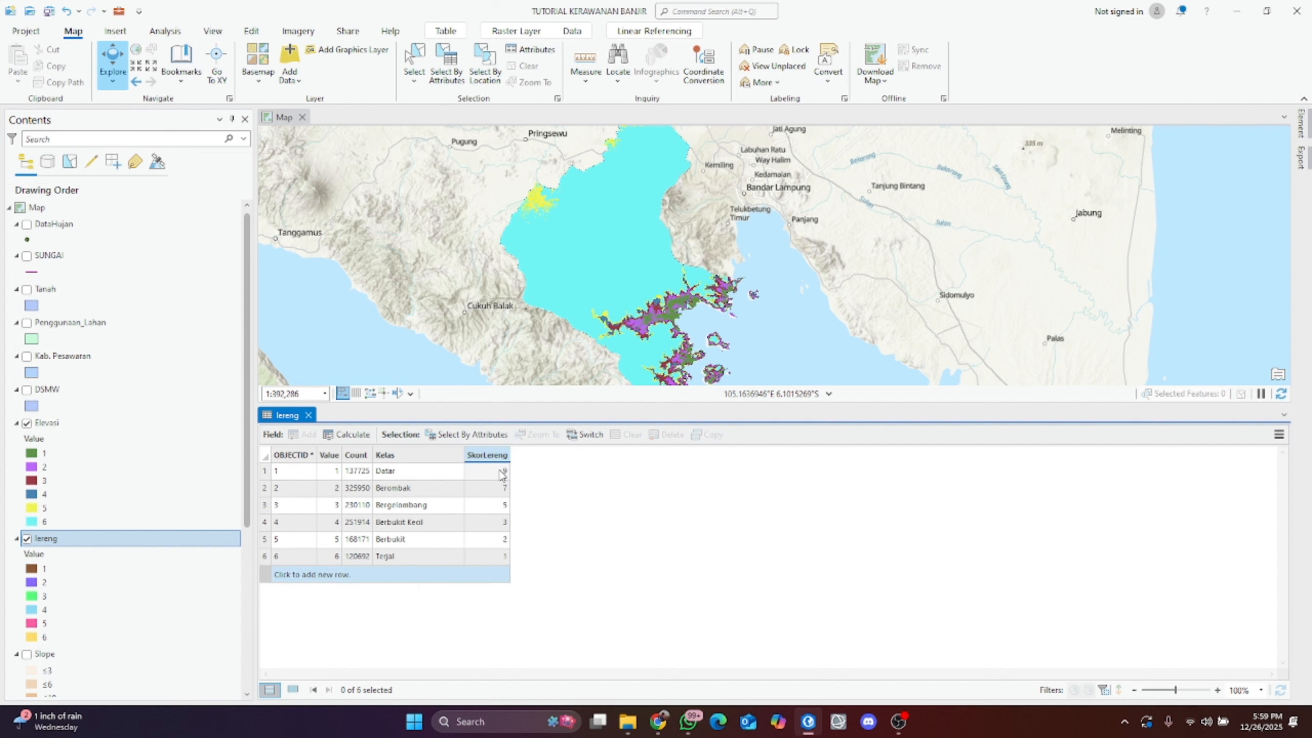
# Step: Open the attribute table of the Elevasi layer and save the pending lereng edits
pyautogui.rightClick(89, 427)
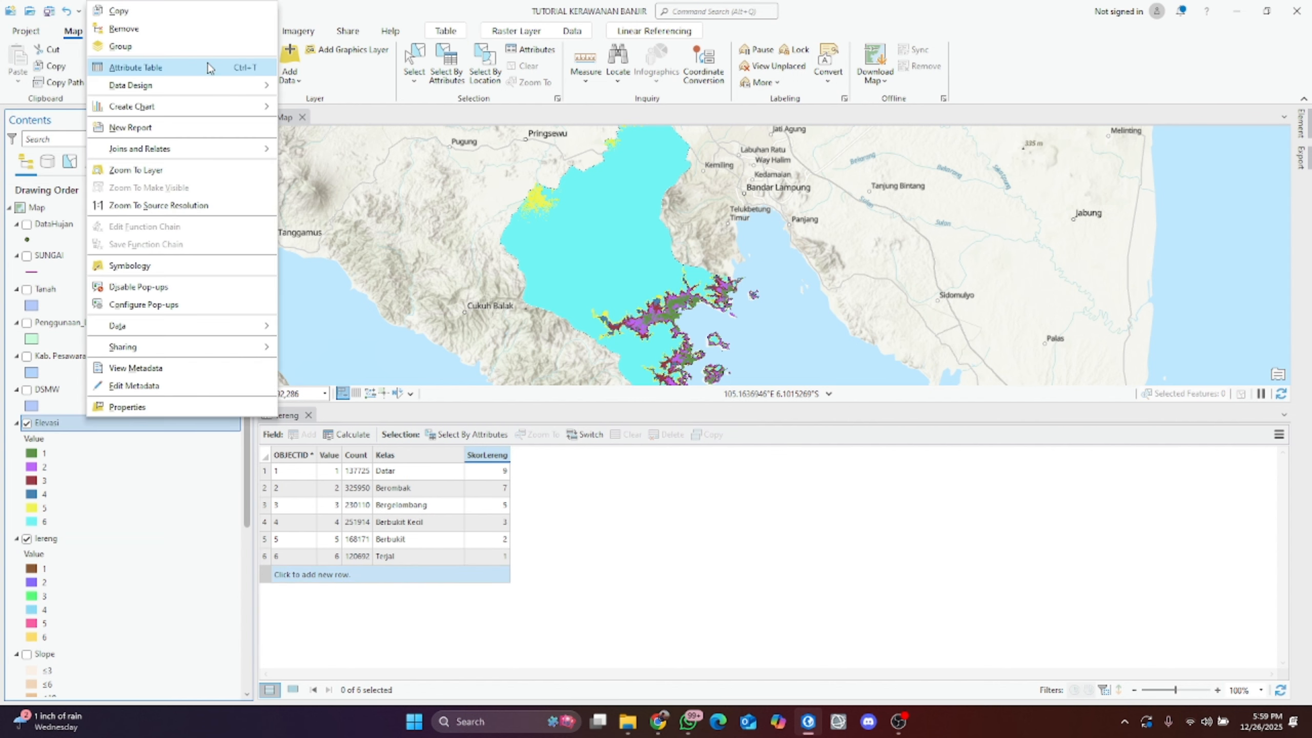
pyautogui.click(208, 68)
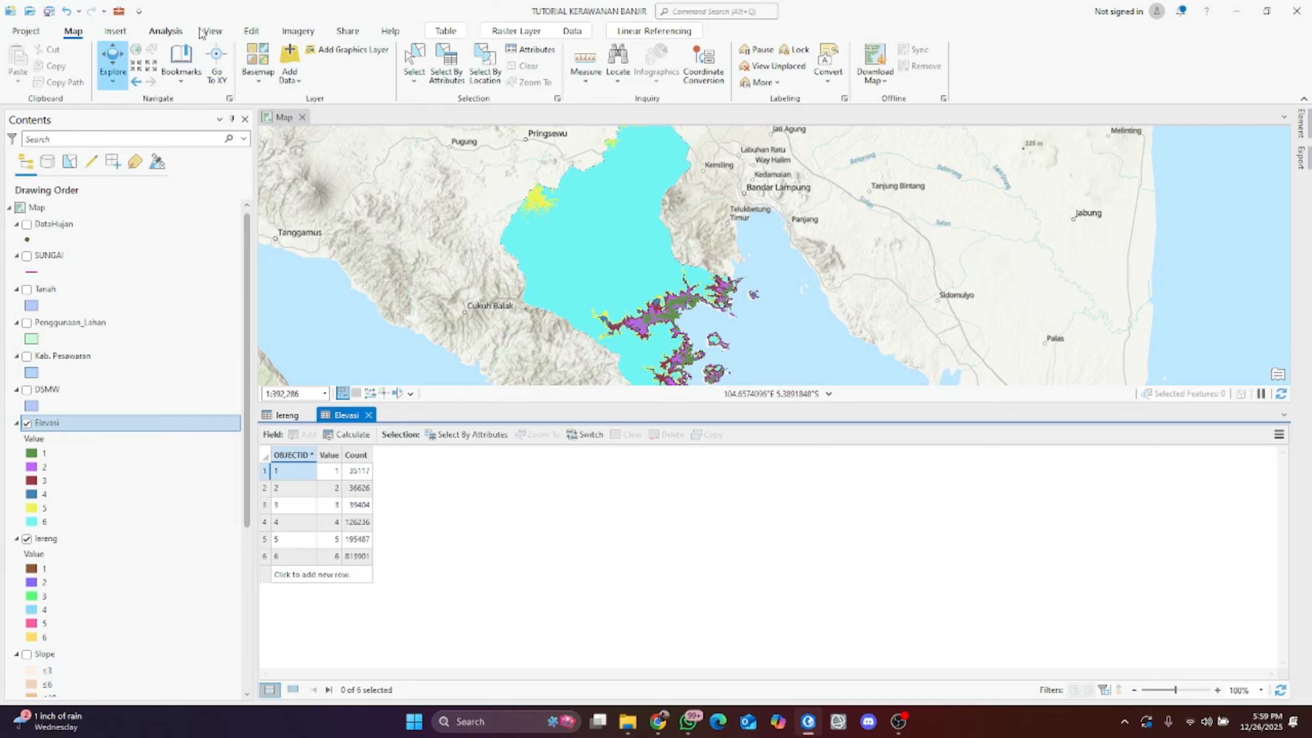
pyautogui.click(251, 30)
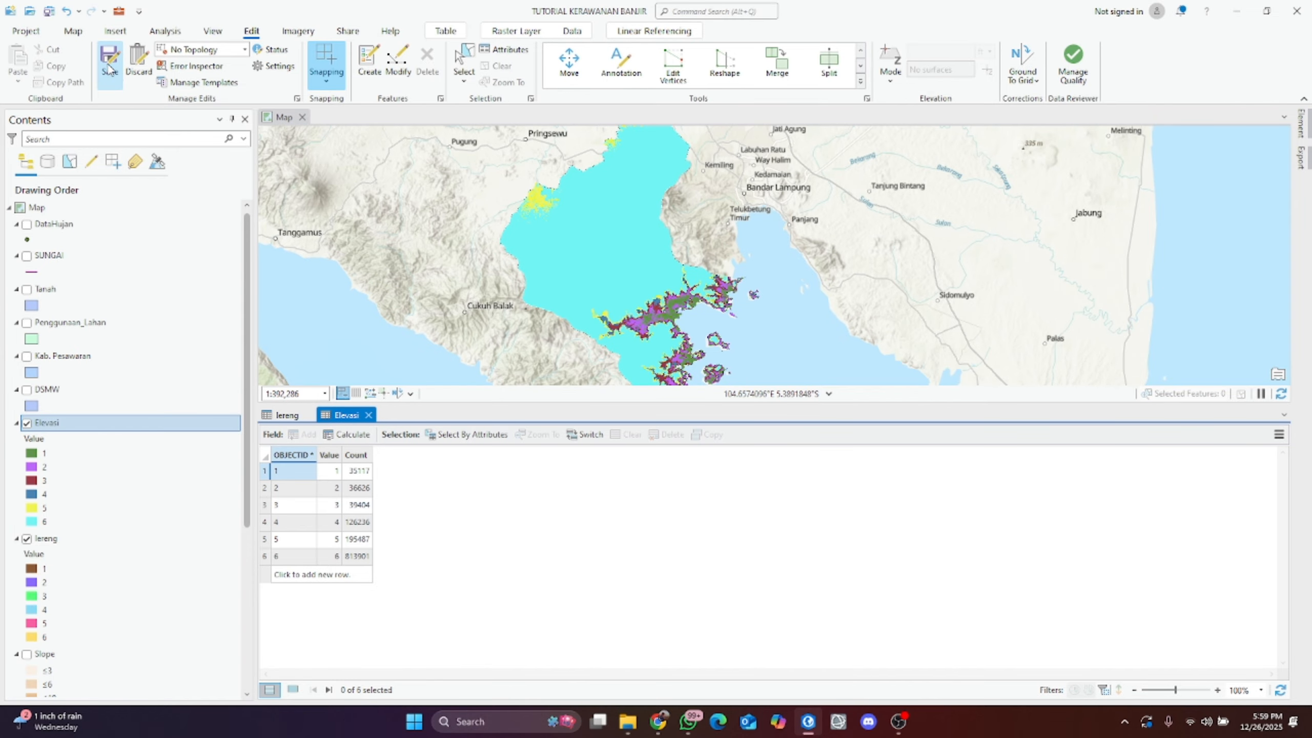
# Step: Add a Double field named SkorElevasi to the Elevasi table and save the field changes
pyautogui.click(305, 434)
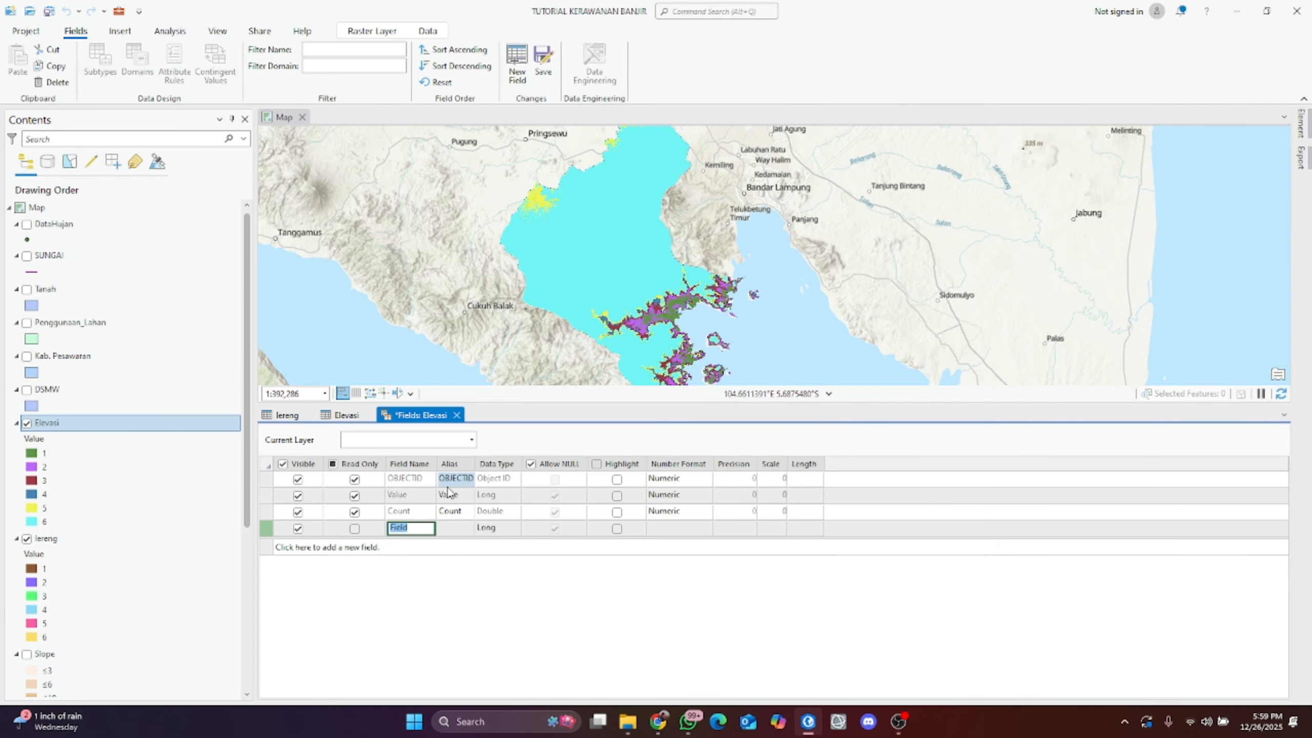
pyautogui.write('SkorEle')
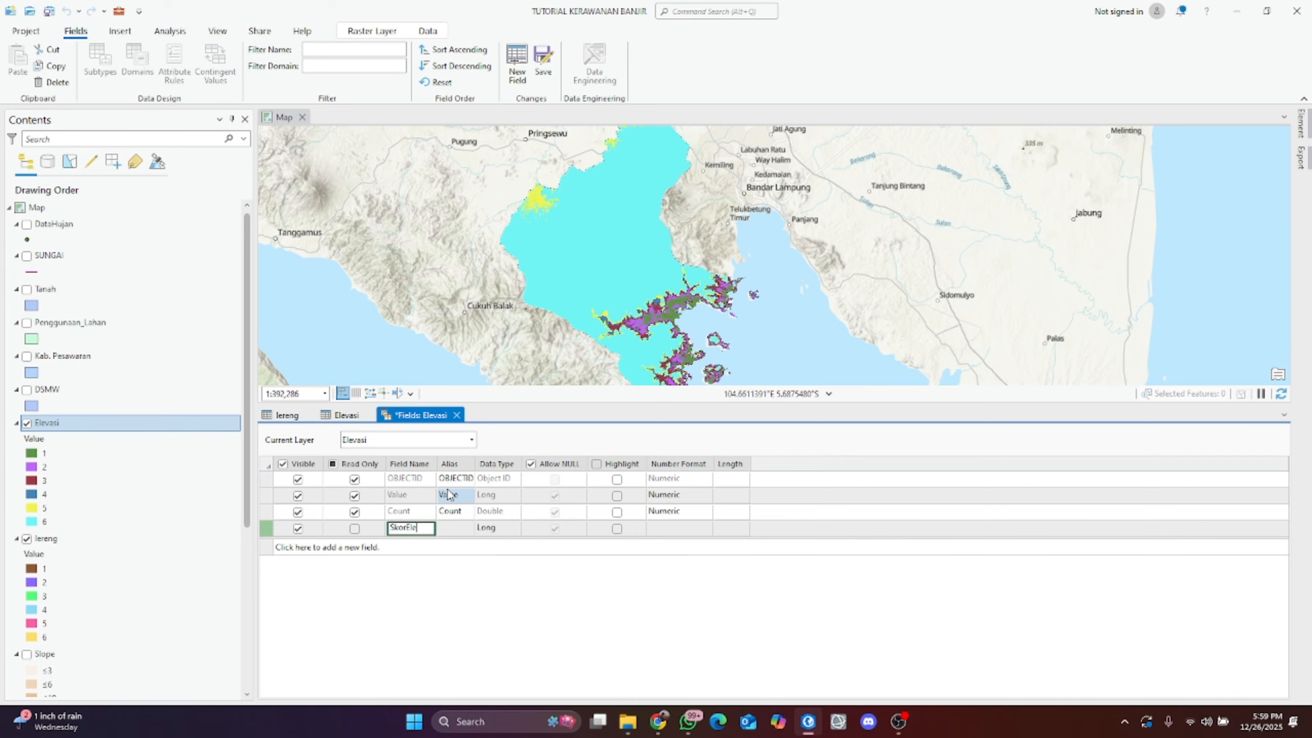
pyautogui.press('Tab')
pyautogui.press('Tab')
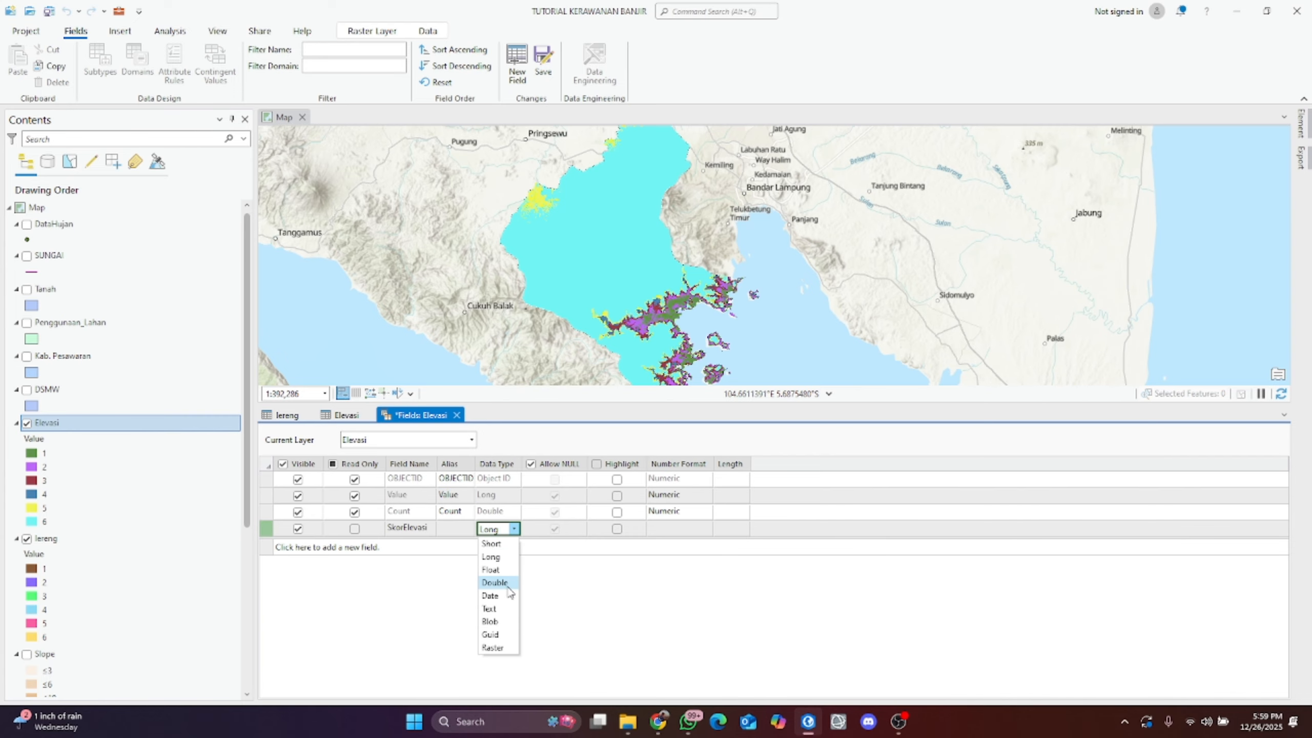
pyautogui.click(508, 585)
pyautogui.click(646, 383)
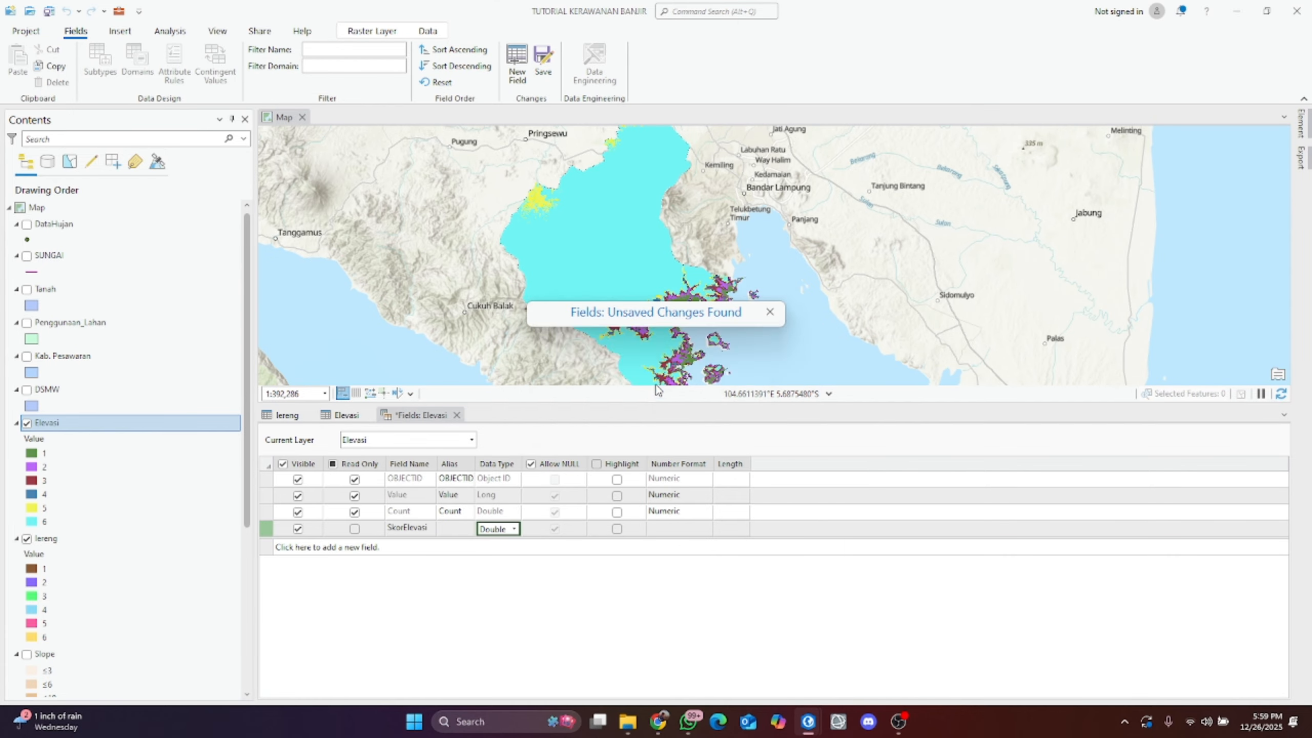
# Step: Fill SkorElevasi in the Elevasi table with 9, 7, 5, 3, 2 and 1 for values 1 to 6 respectively
pyautogui.click(298, 420)
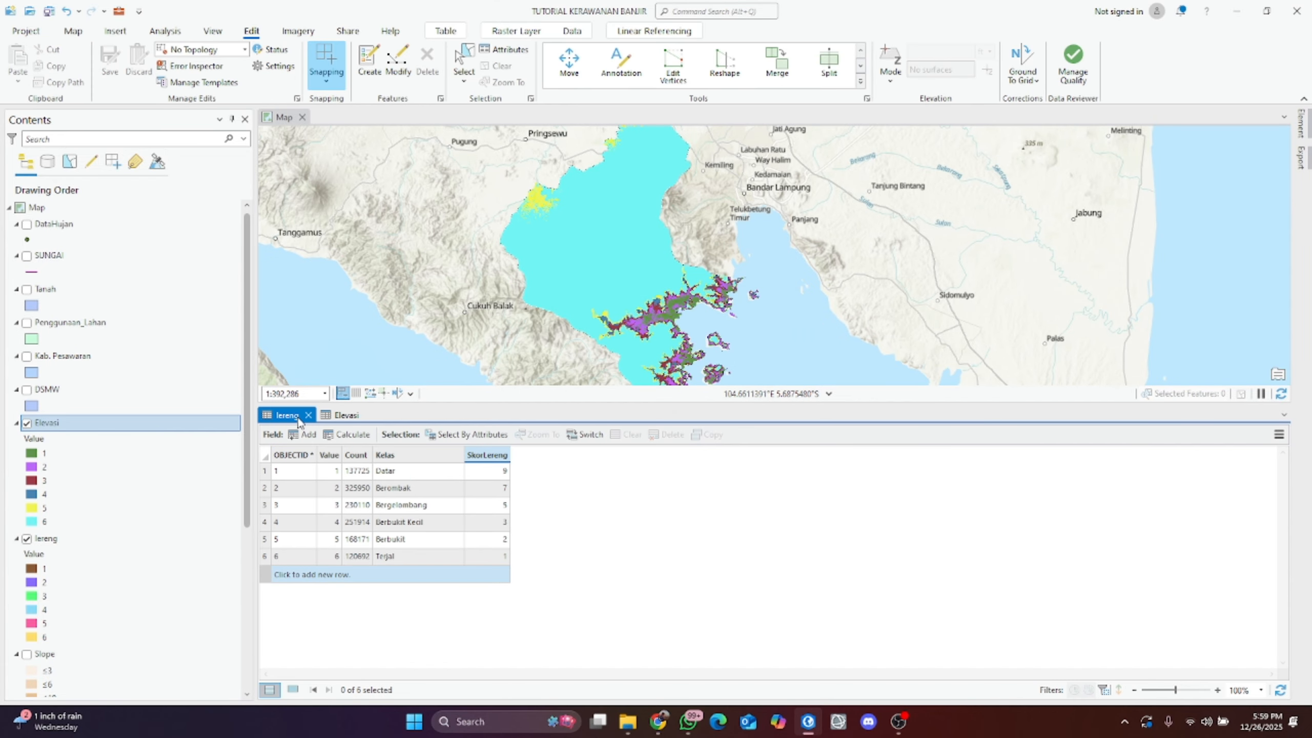
pyautogui.click(345, 415)
pyautogui.click(398, 471)
pyautogui.click(400, 473)
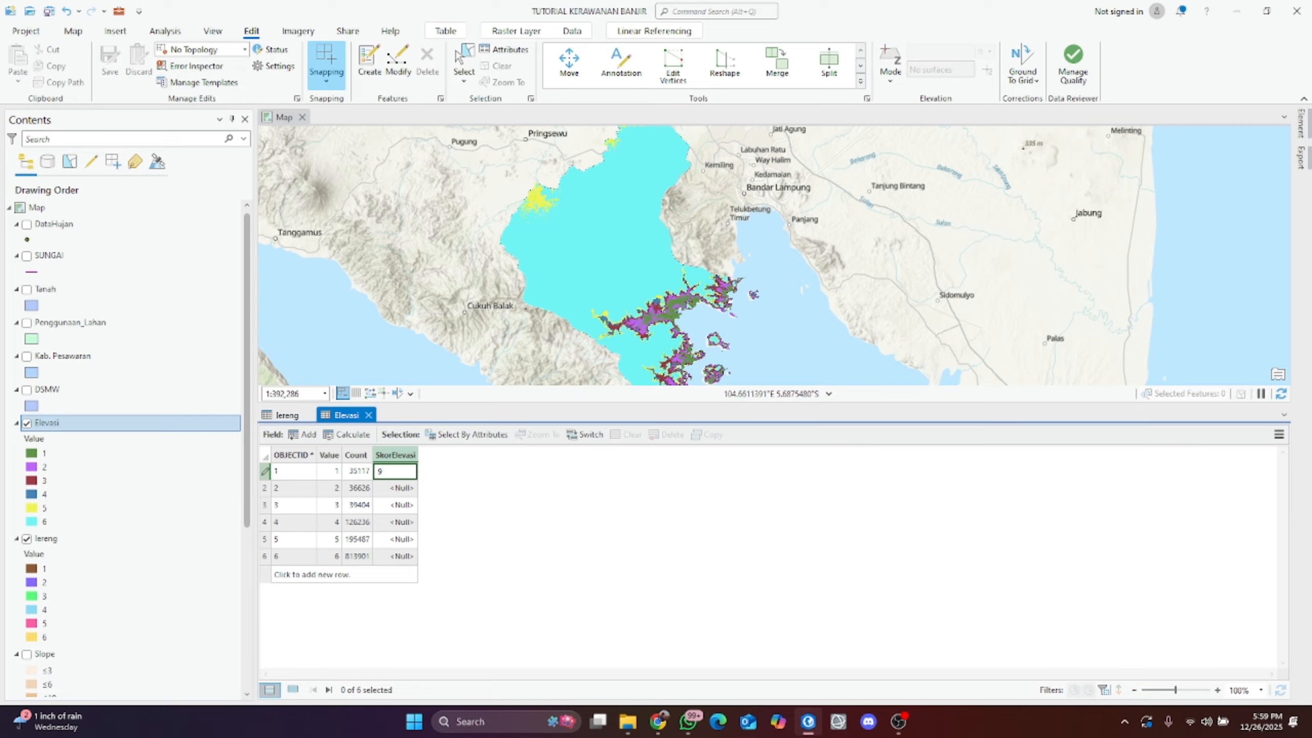
pyautogui.write('9')
pyautogui.press('Return')
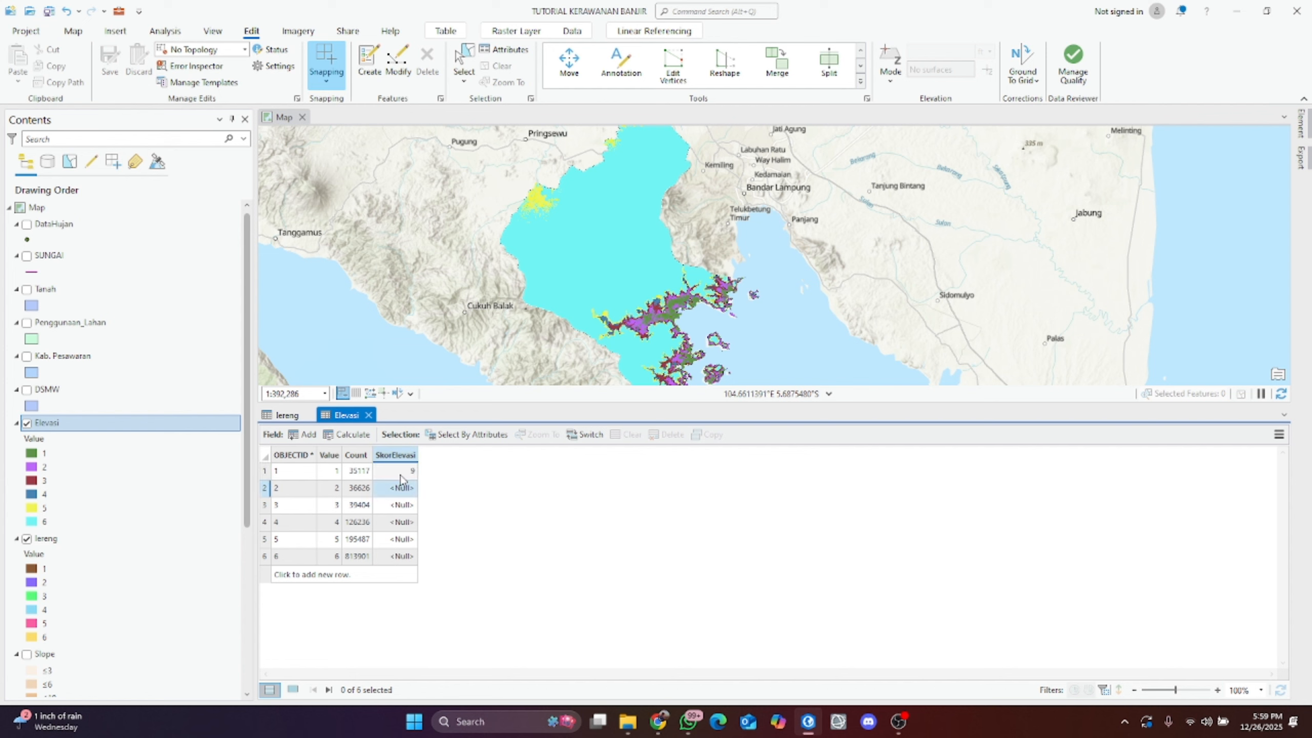
pyautogui.write('7')
pyautogui.press('Return')
pyautogui.write('5')
pyautogui.press('Return')
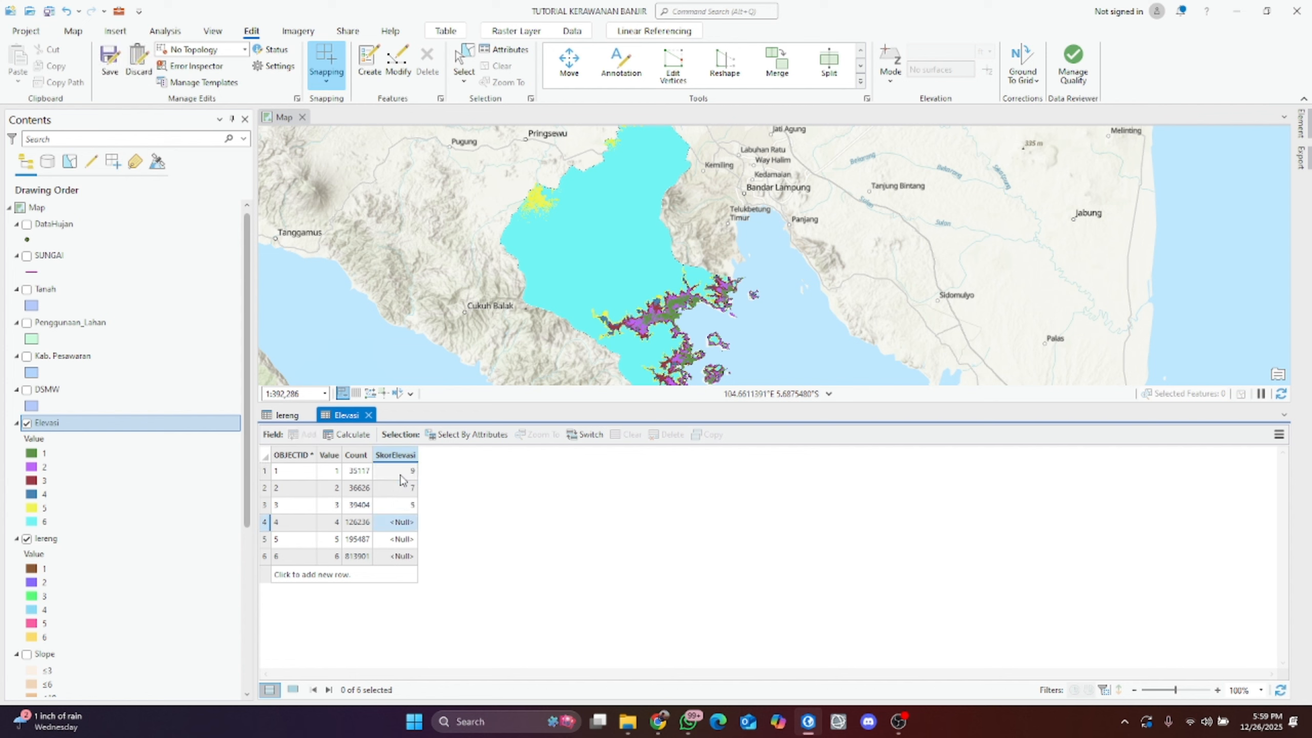
pyautogui.write('3')
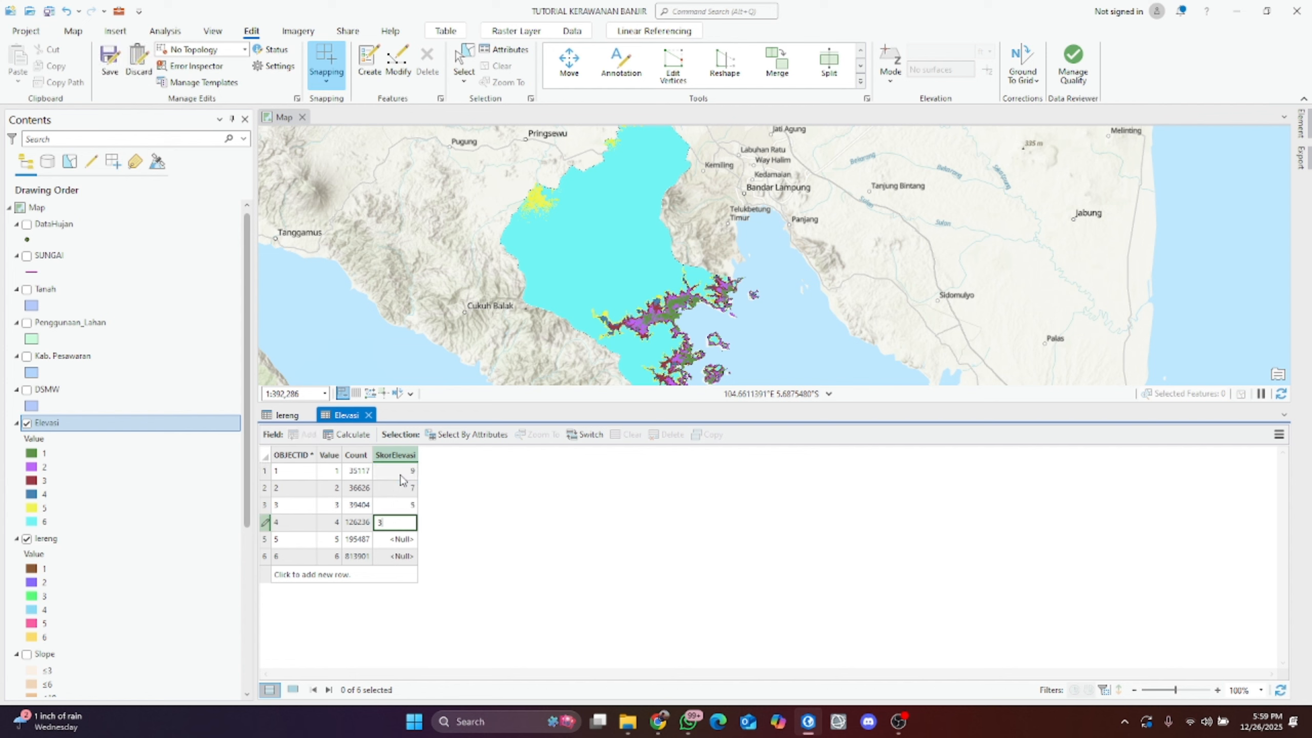
pyautogui.press('Return')
pyautogui.write('2')
pyautogui.press('Return')
pyautogui.write('1')
pyautogui.press('Return')
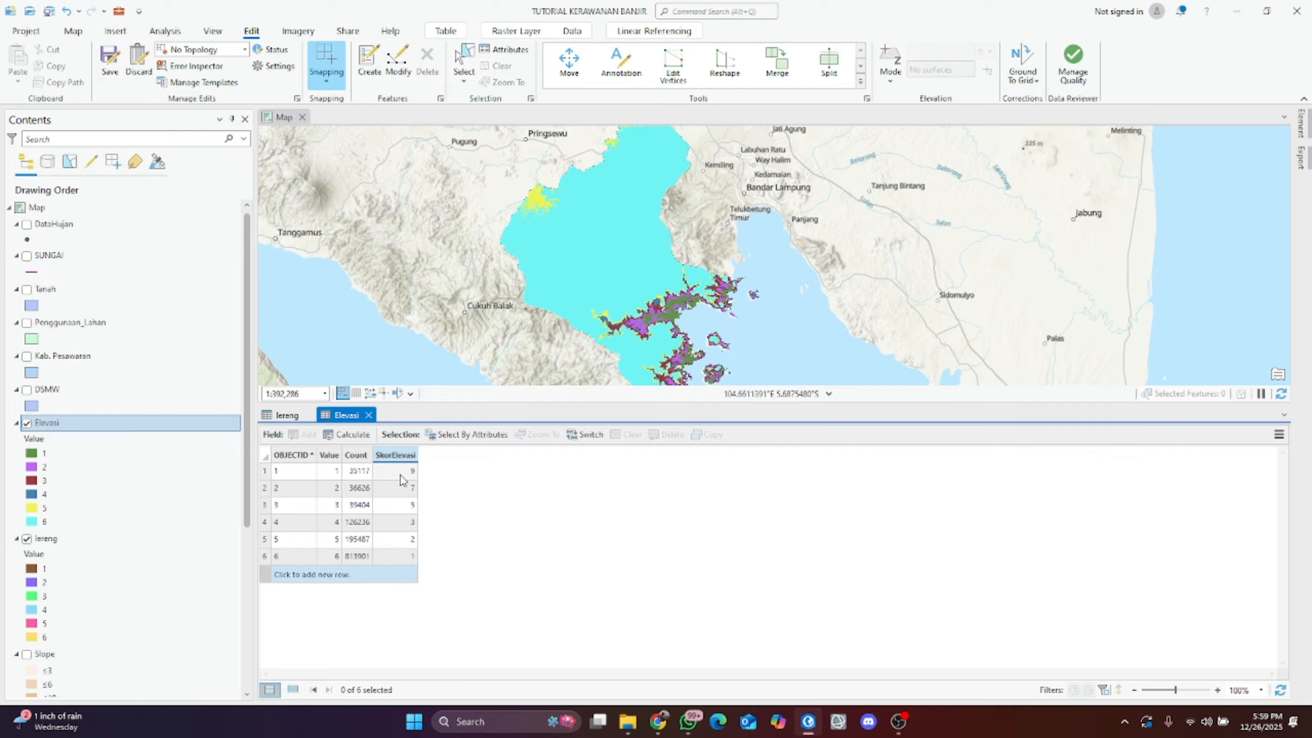
# Step: Close the Elevasi and lereng attribute tables and turn off both layers
pyautogui.click(368, 416)
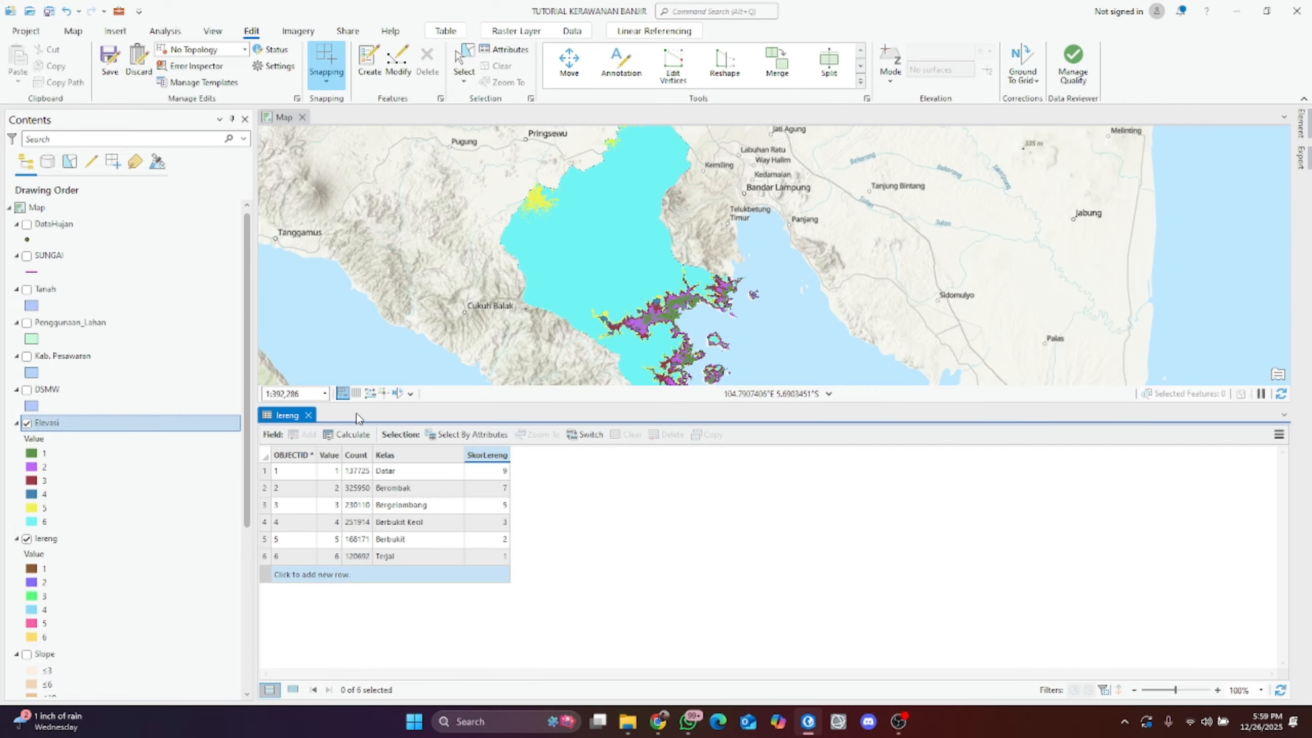
pyautogui.click(313, 415)
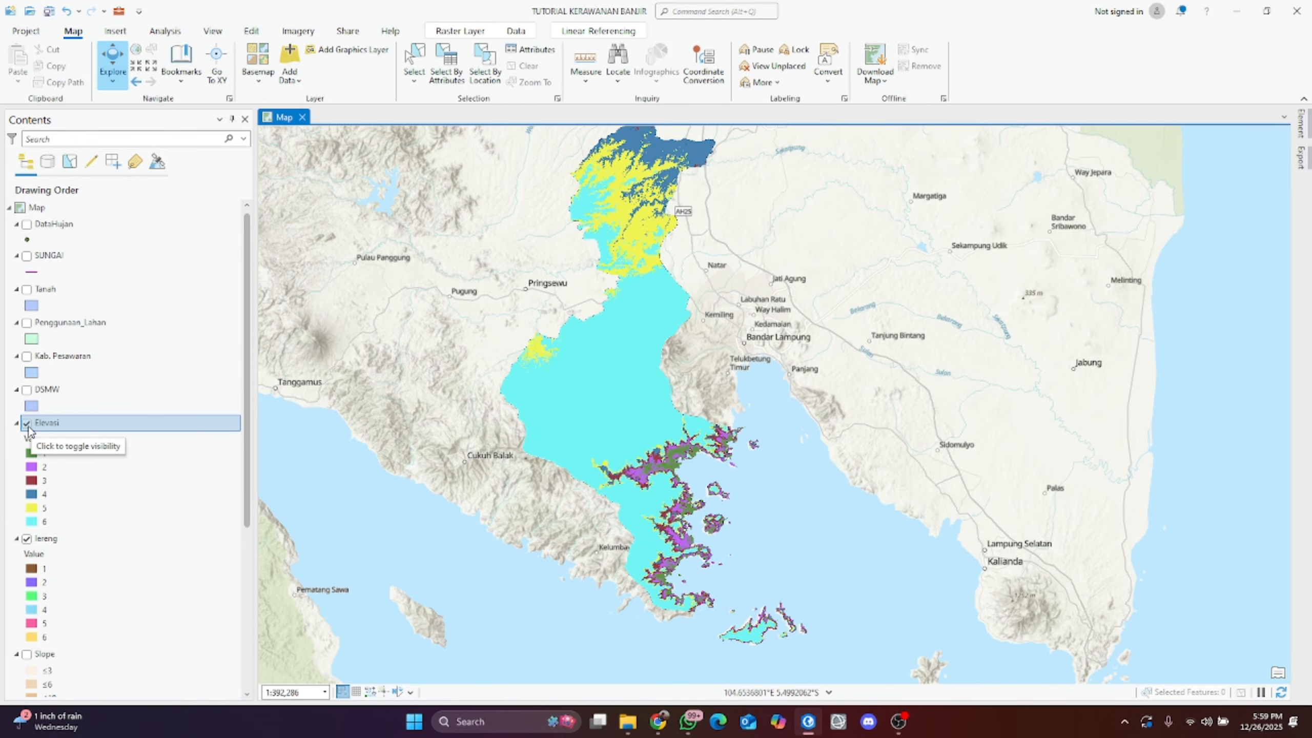
pyautogui.click(26, 424)
pyautogui.click(27, 539)
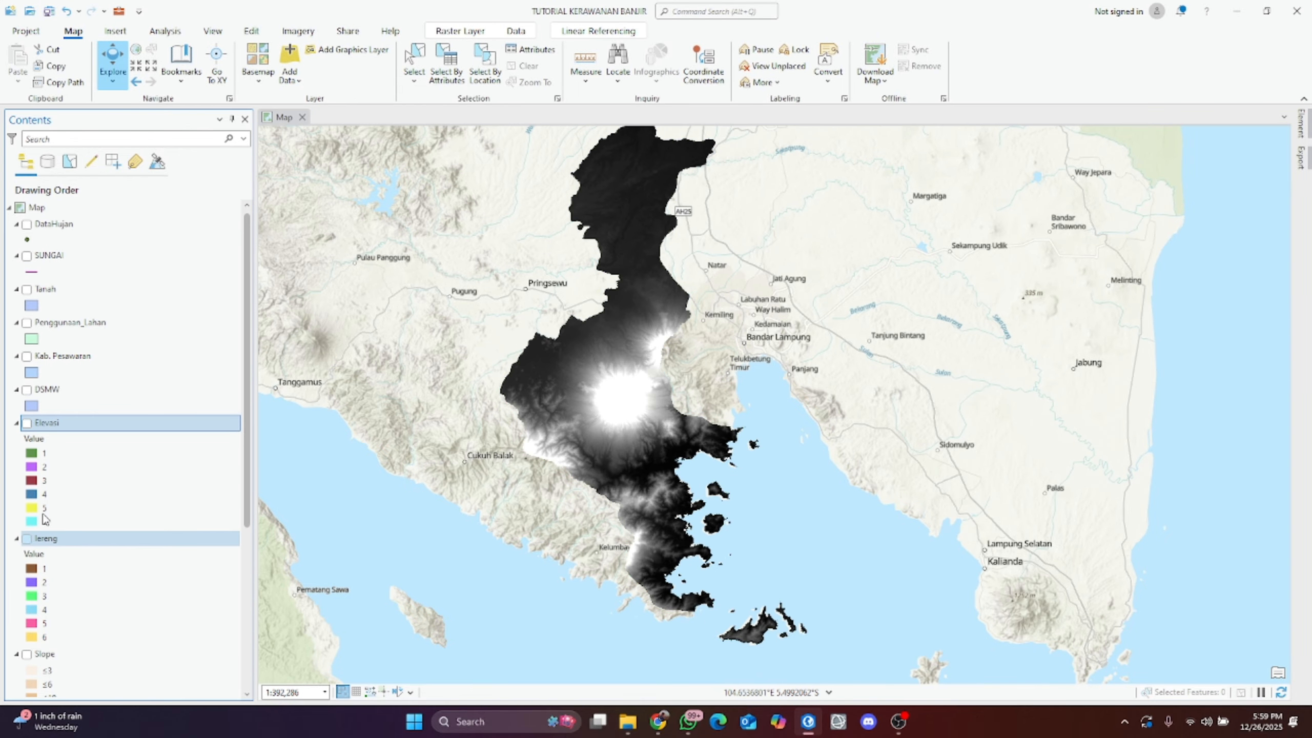
pyautogui.click(899, 721)
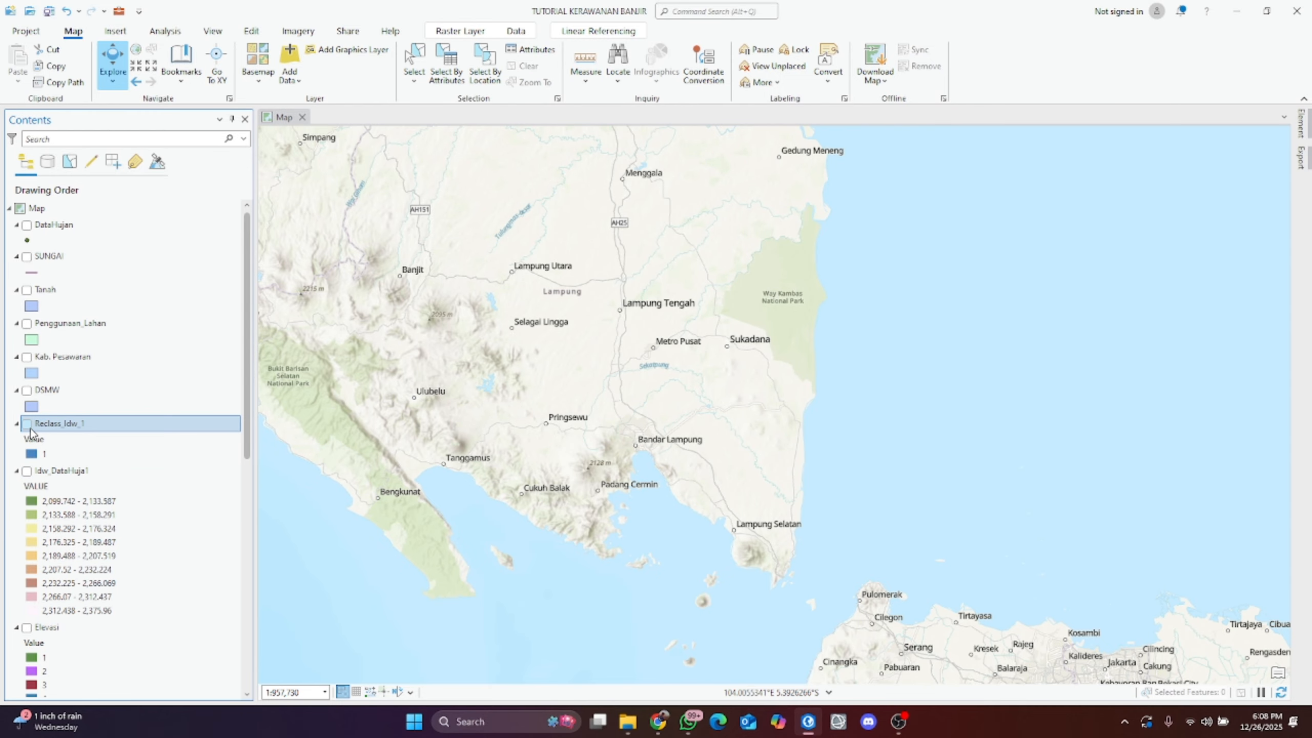
# Step: Turn on the Reclass_Idw_1 rainfall layer and open its attribute table
pyautogui.click(27, 424)
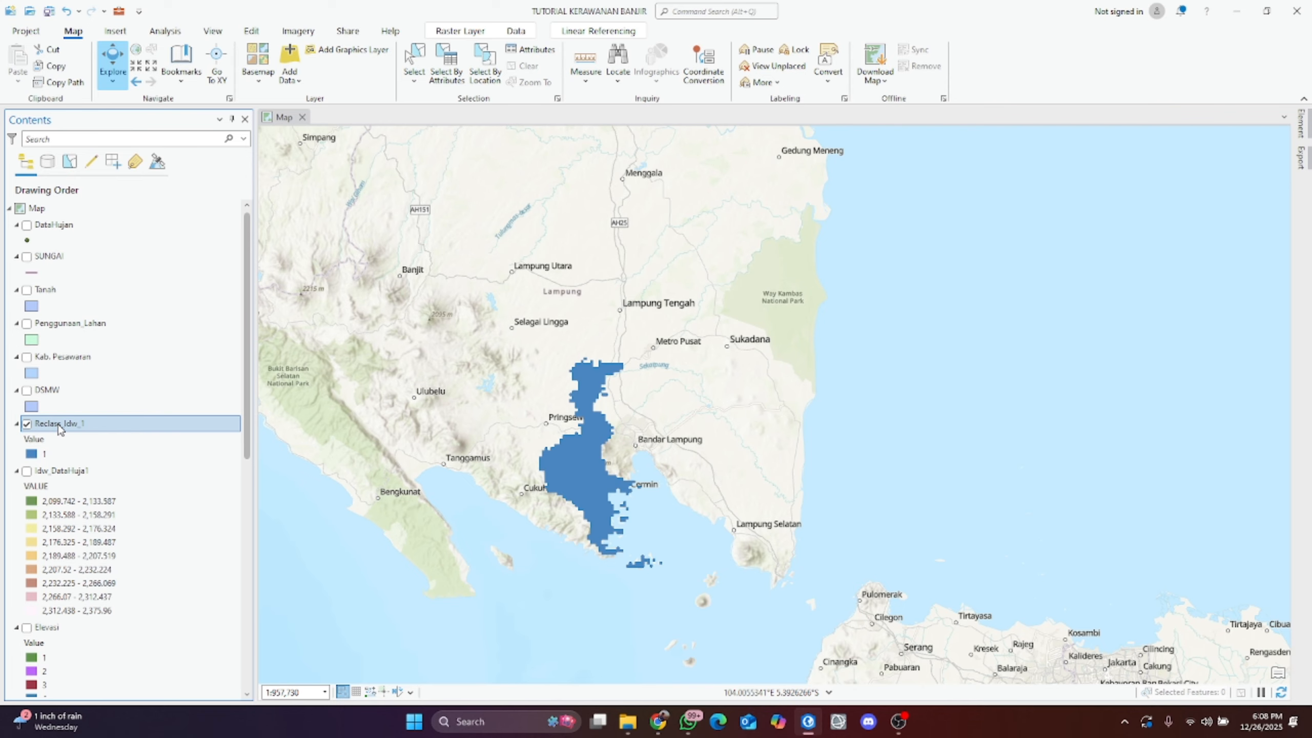
pyautogui.rightClick(60, 429)
pyautogui.click(108, 68)
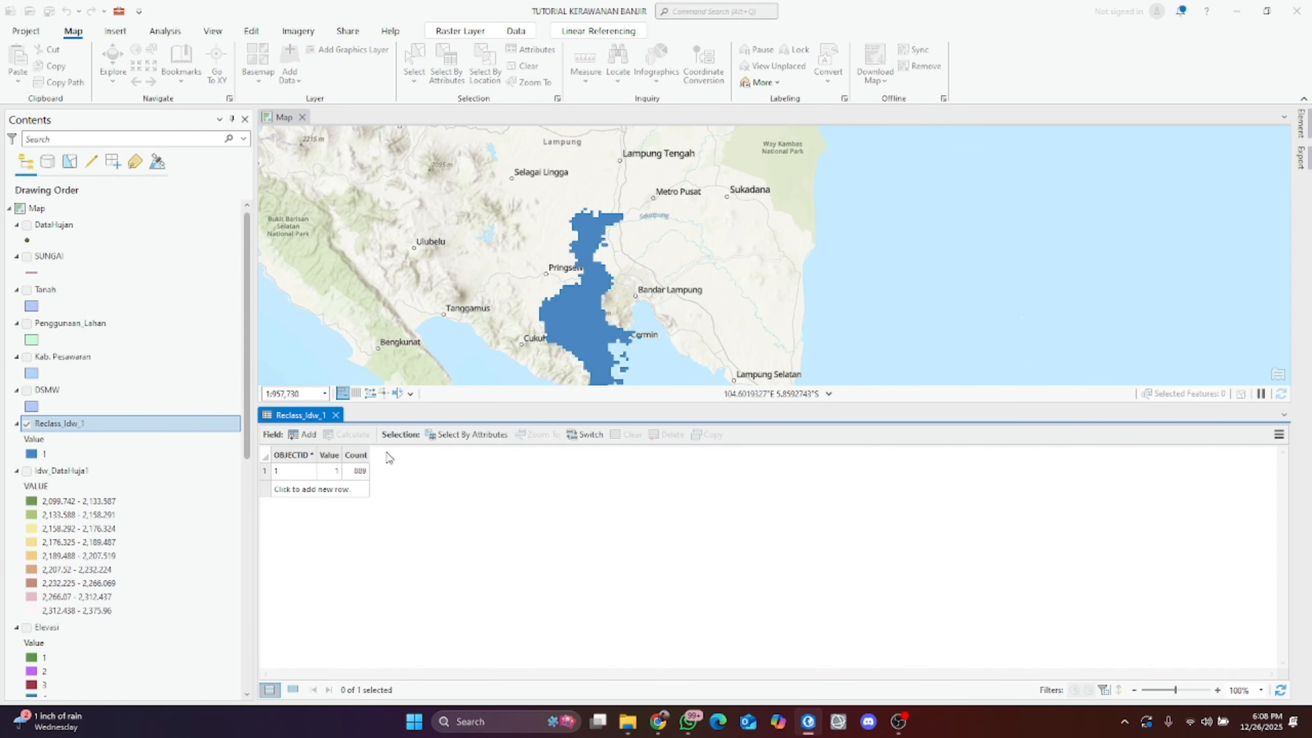
# Step: Add a Double field named SkorHujan to the Reclass_Idw_1 table and save the field changes
pyautogui.click(307, 445)
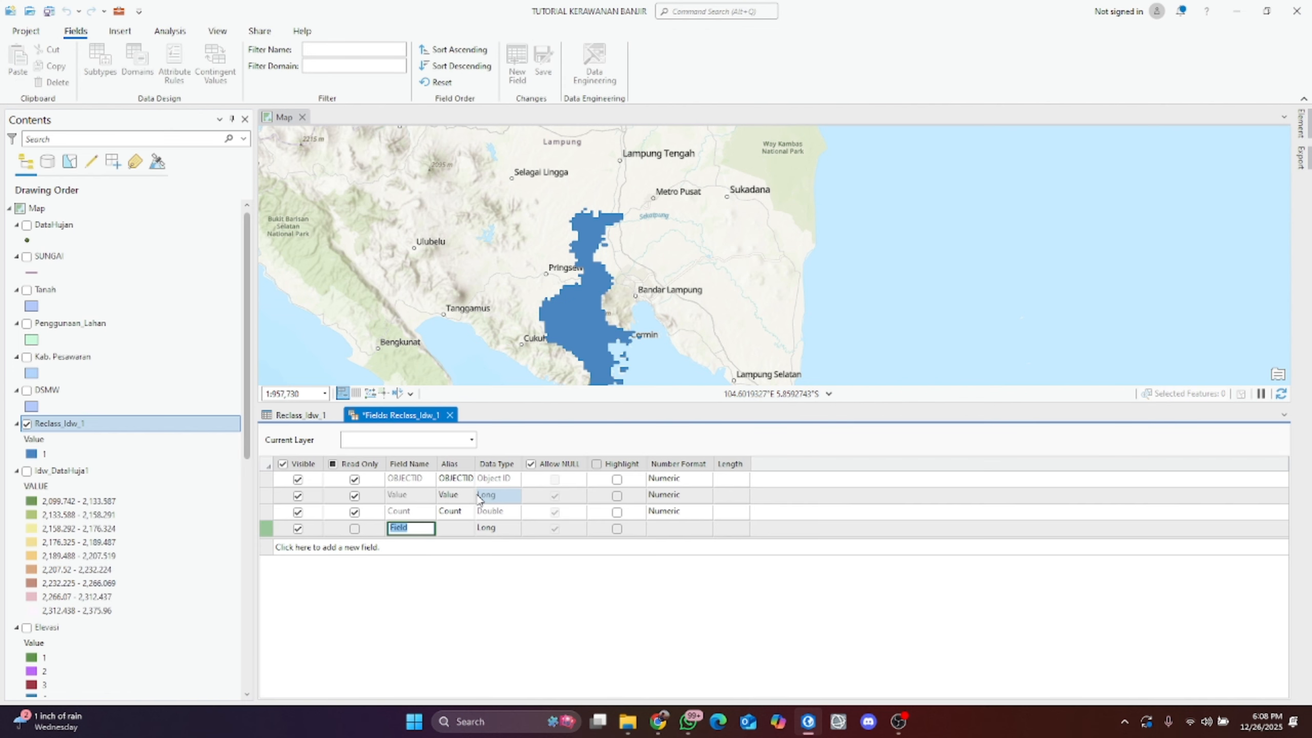
pyautogui.write('SkorHujan')
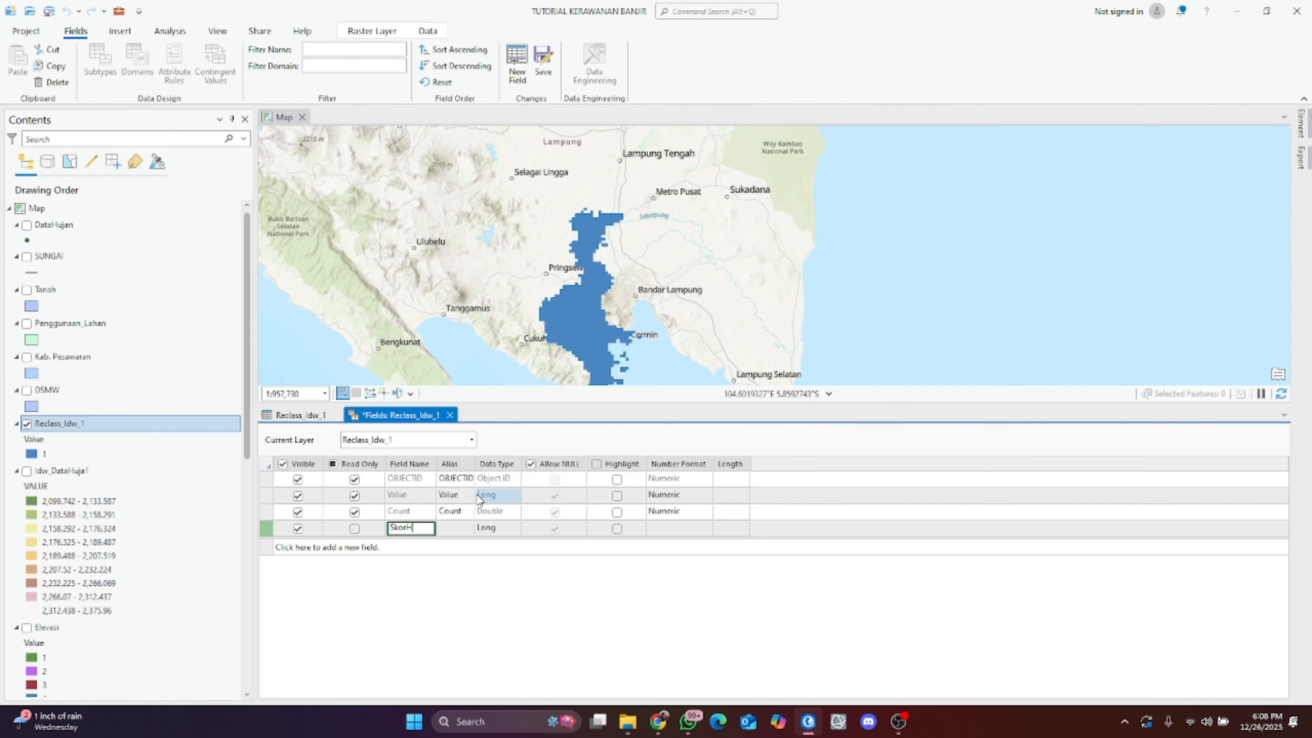
pyautogui.click(517, 535)
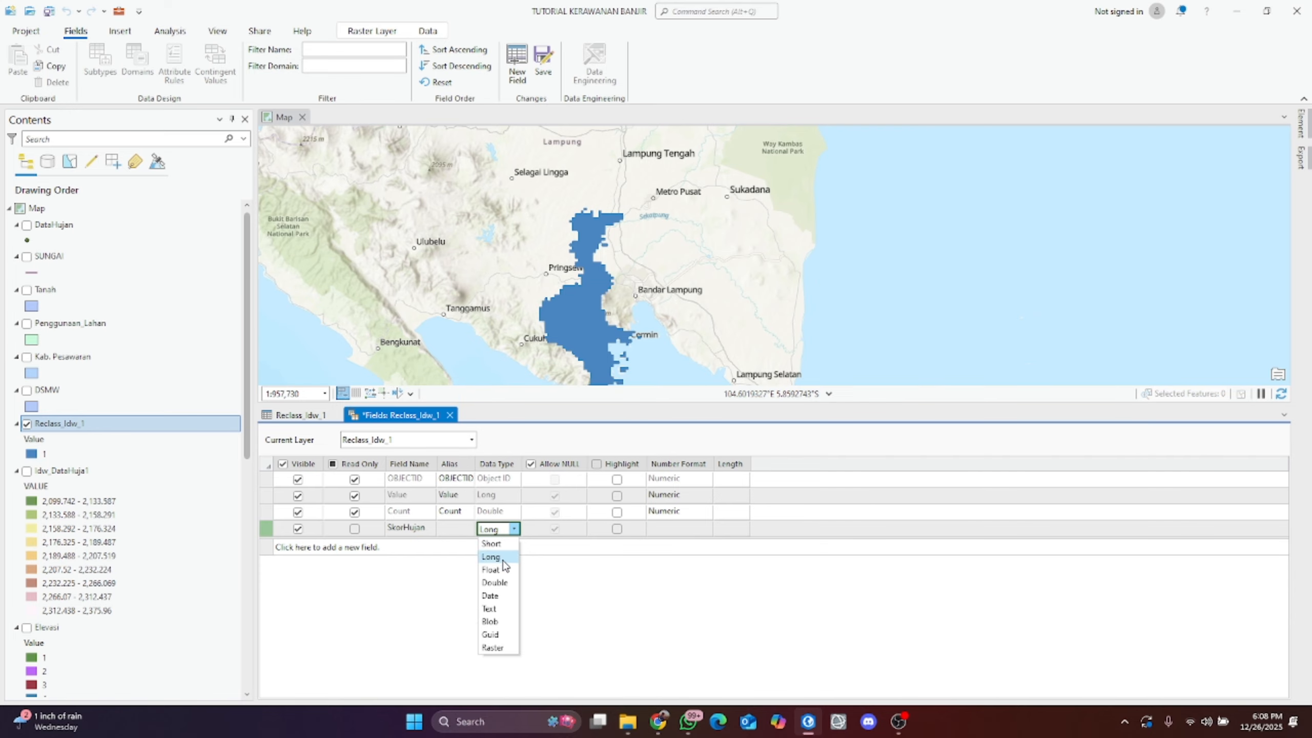
pyautogui.click(496, 583)
pyautogui.click(450, 415)
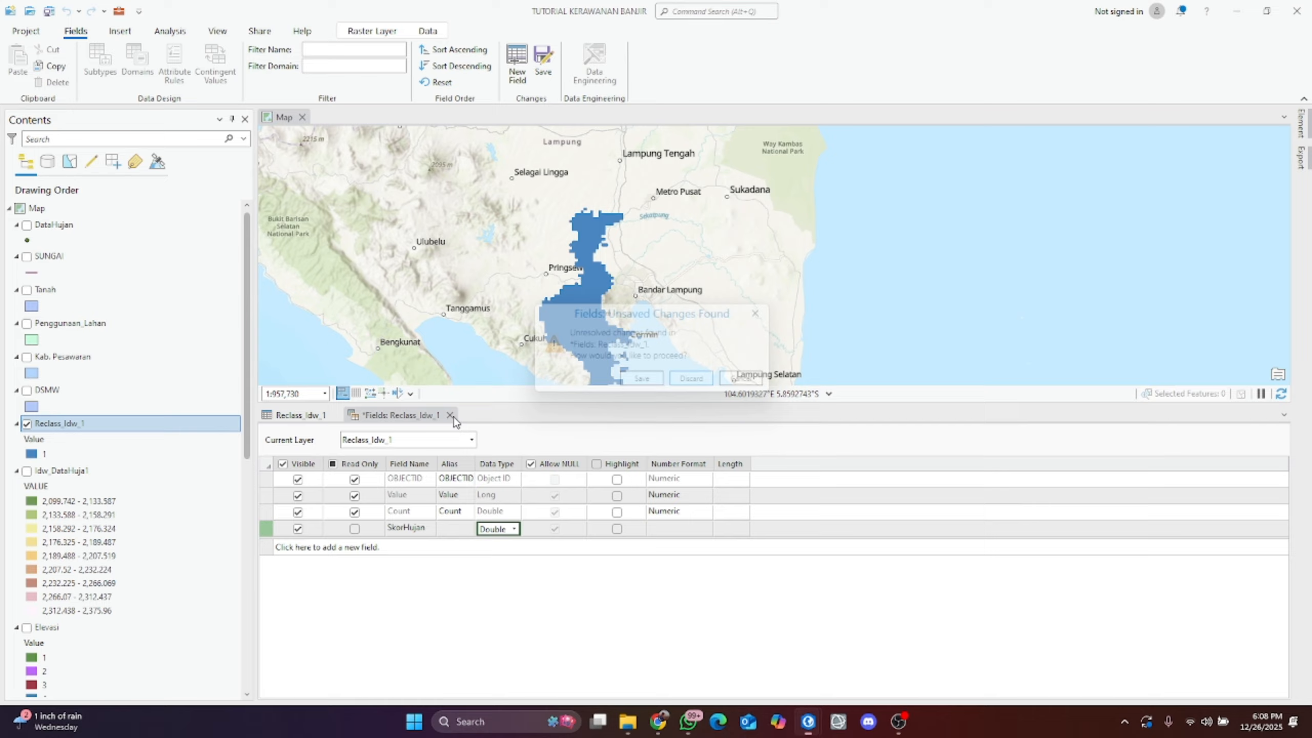
pyautogui.click(646, 384)
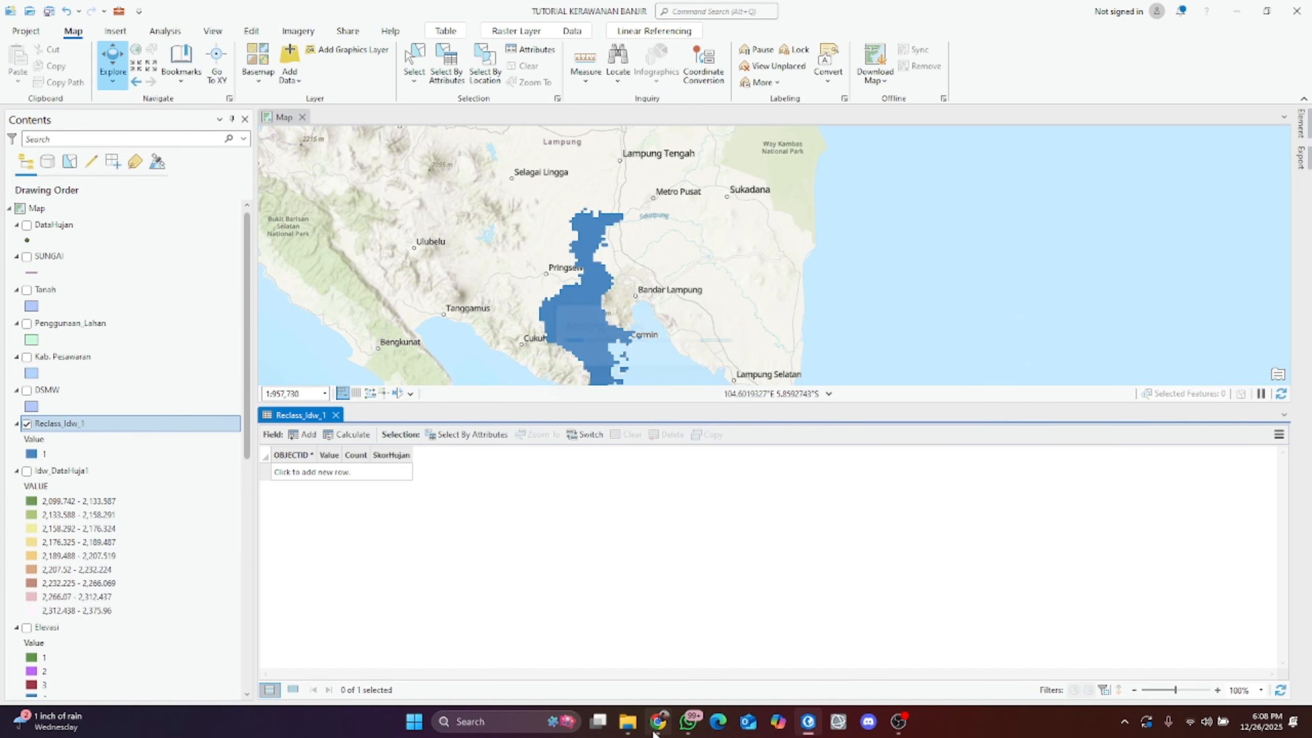
# Step: Look up the score of the 2001mm – 2500mm rainfall class in Tabel 1 of the article in Chrome, and return to ArcGIS Pro
pyautogui.click(657, 728)
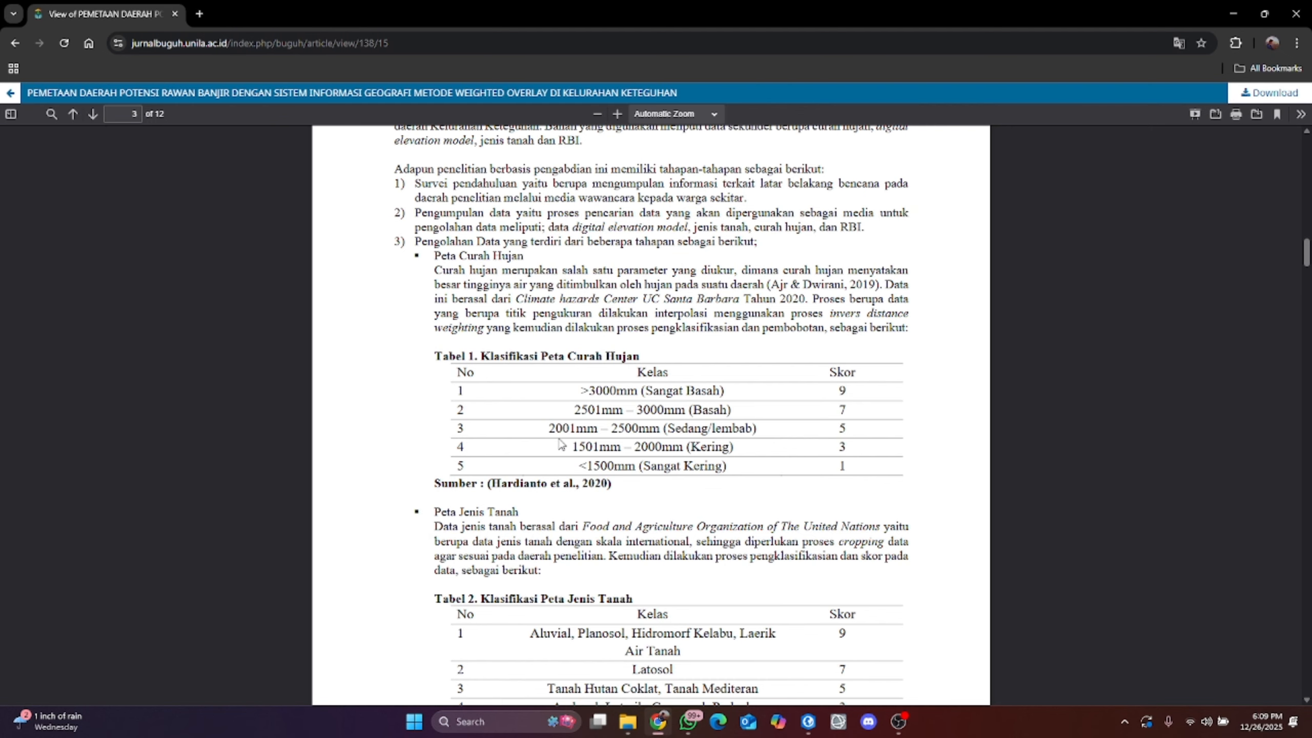
pyautogui.moveTo(555, 433); pyautogui.dragTo(678, 431)
pyautogui.click(878, 433)
pyautogui.click(657, 722)
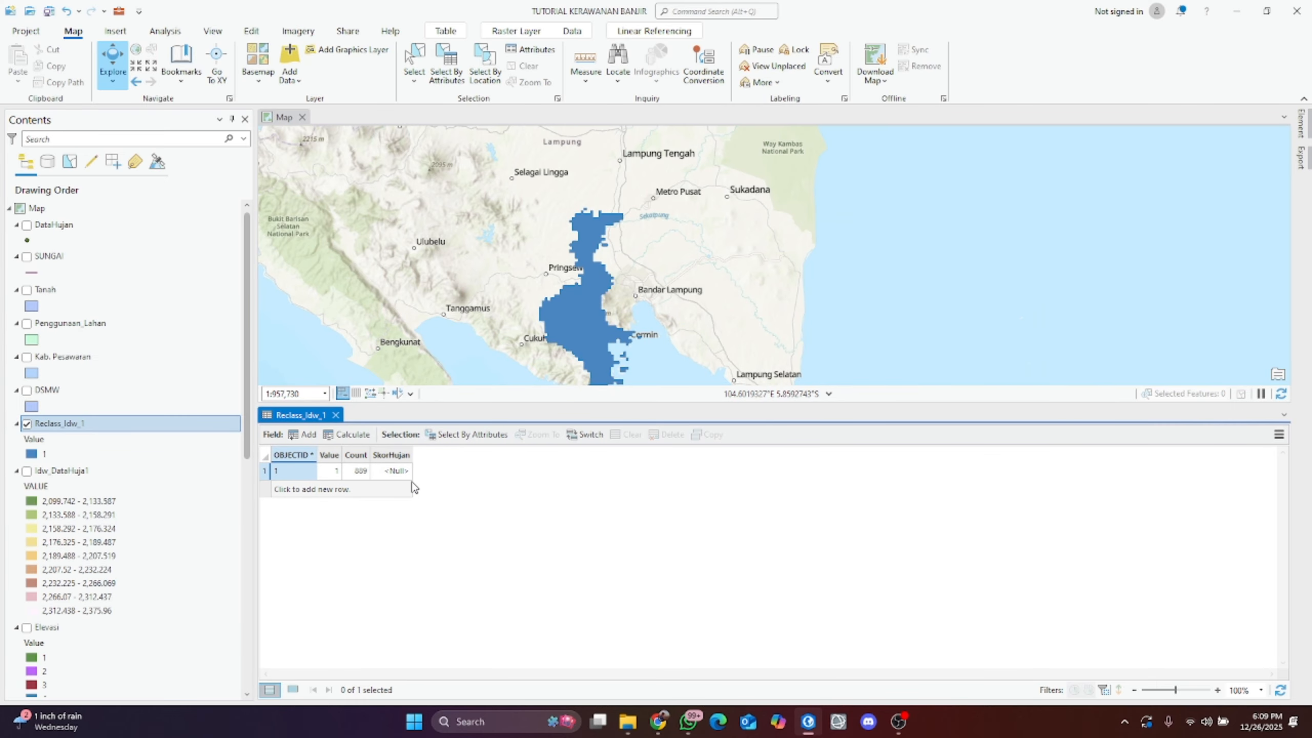
# Step: Set SkorHujan to 5 for the rainfall class, delete the extra empty row and close the table
pyautogui.click(409, 486)
pyautogui.click(409, 472)
pyautogui.click(409, 473)
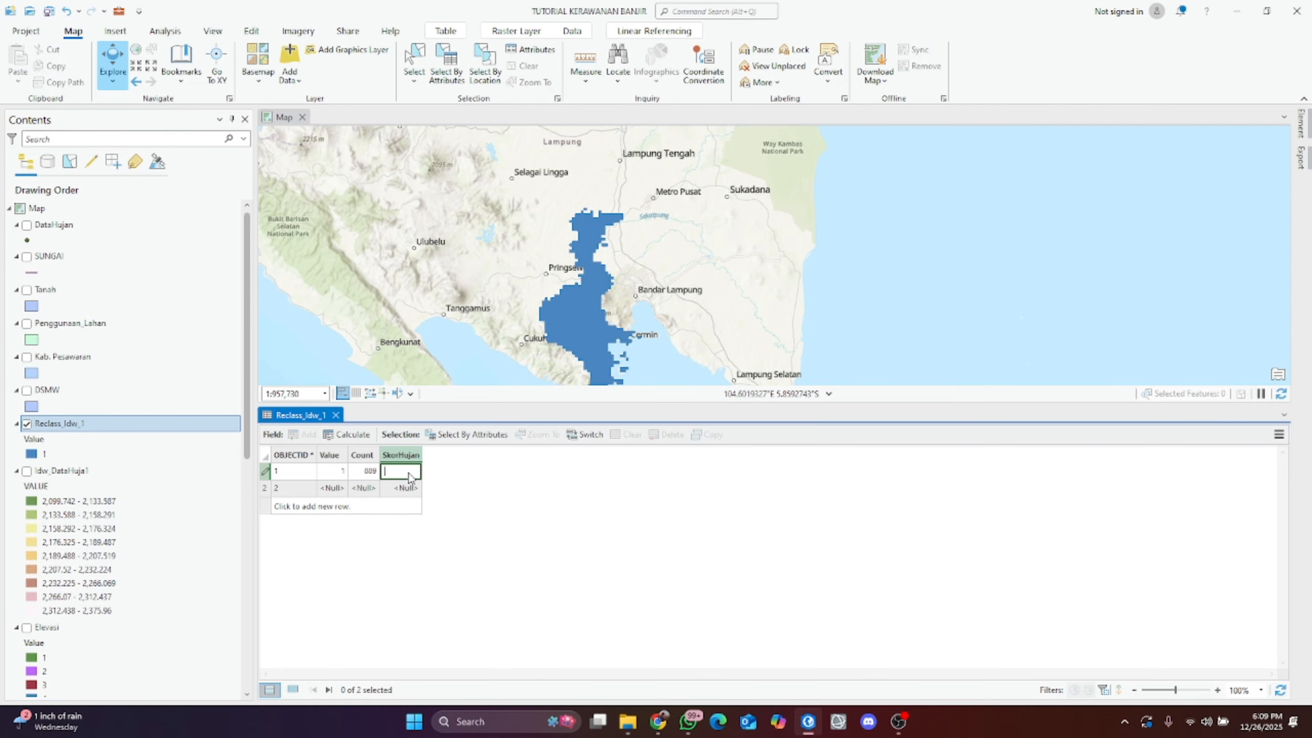
pyautogui.write('5')
pyautogui.click(269, 490)
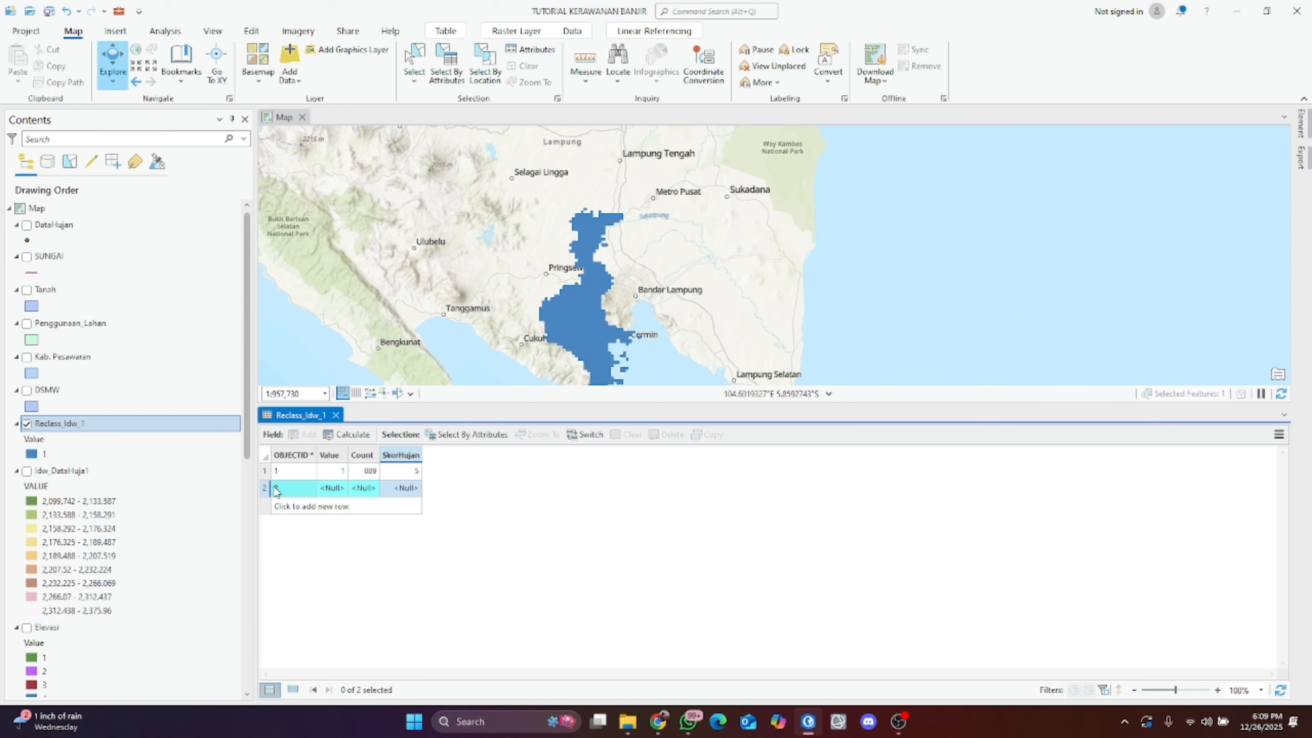
pyautogui.press('Delete')
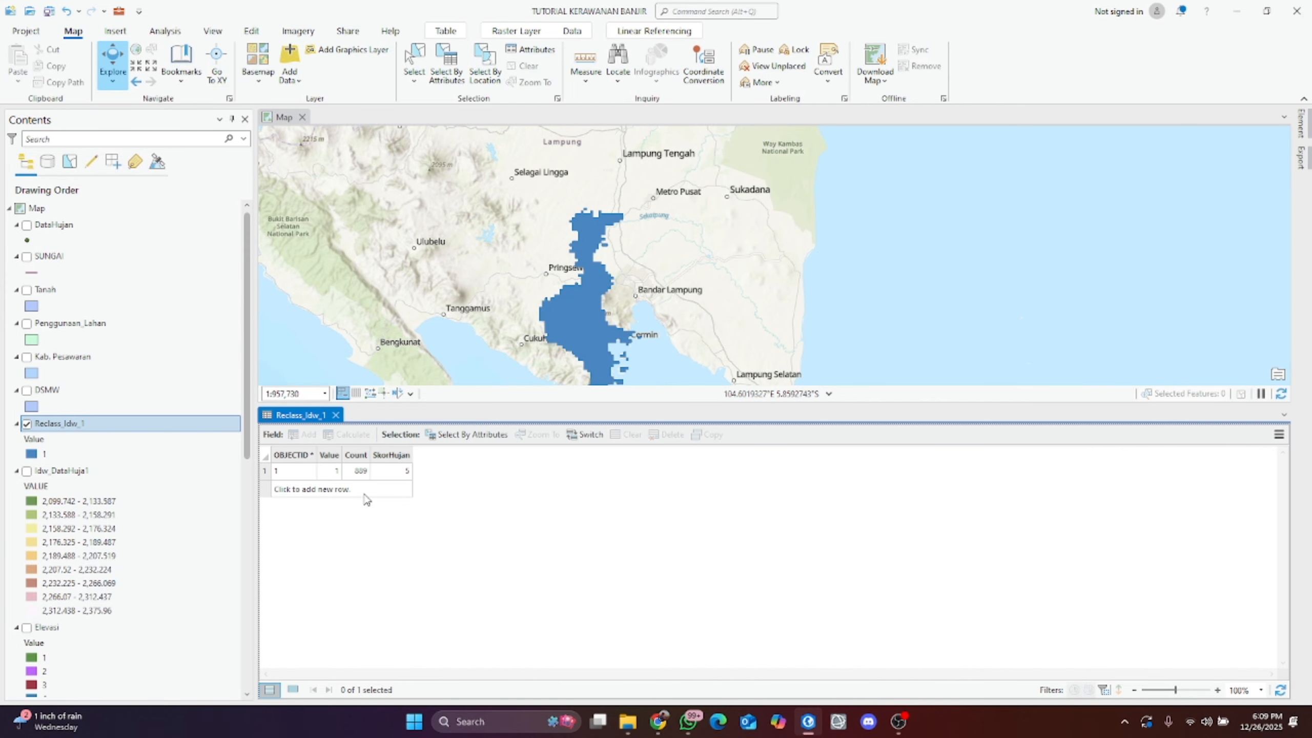
pyautogui.click(335, 415)
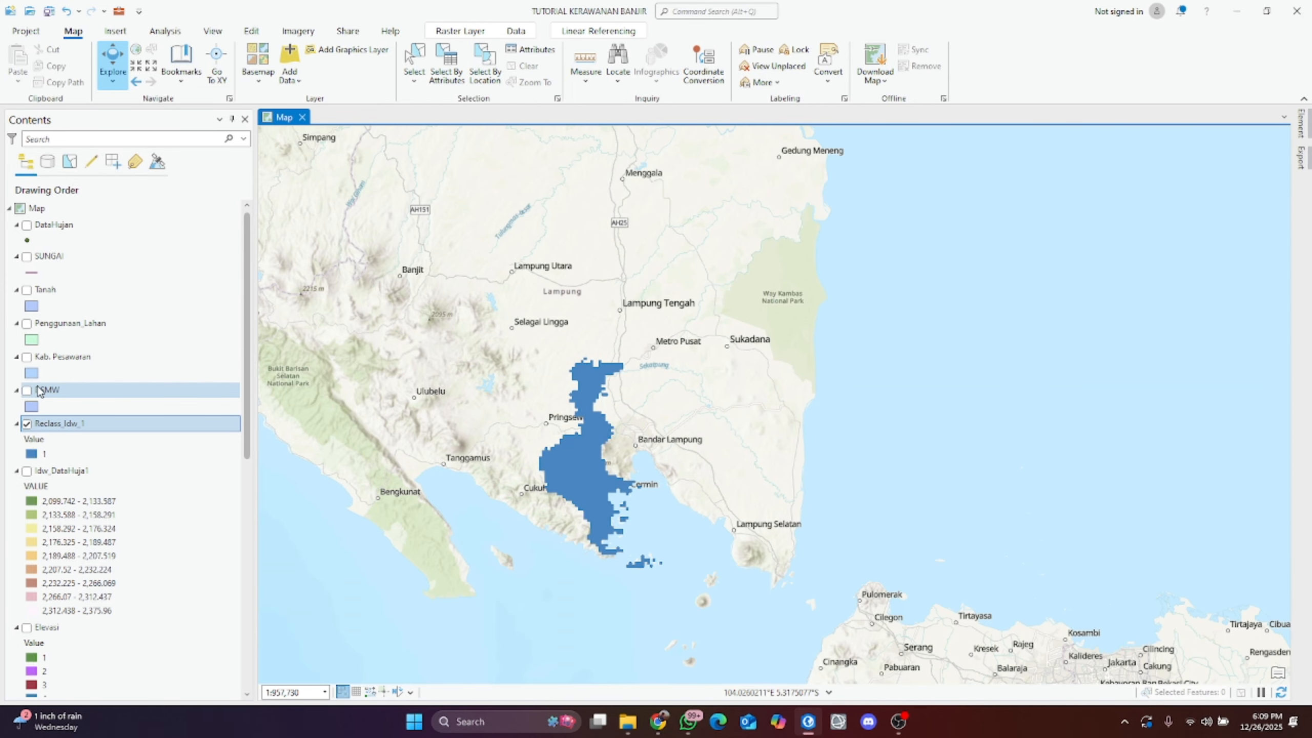
# Step: Turn on the Penggunaan_Lahan land-use layer and open its attribute table
pyautogui.click(50, 327)
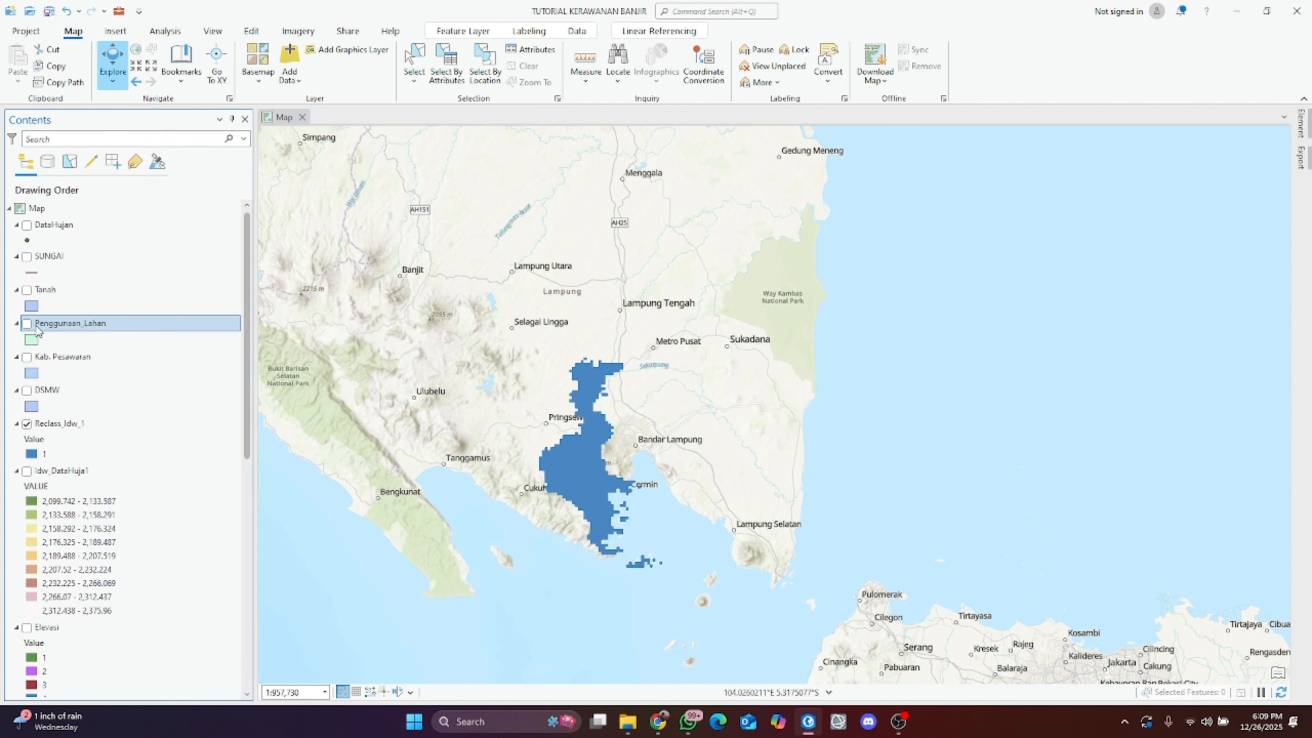
pyautogui.rightClick(80, 329)
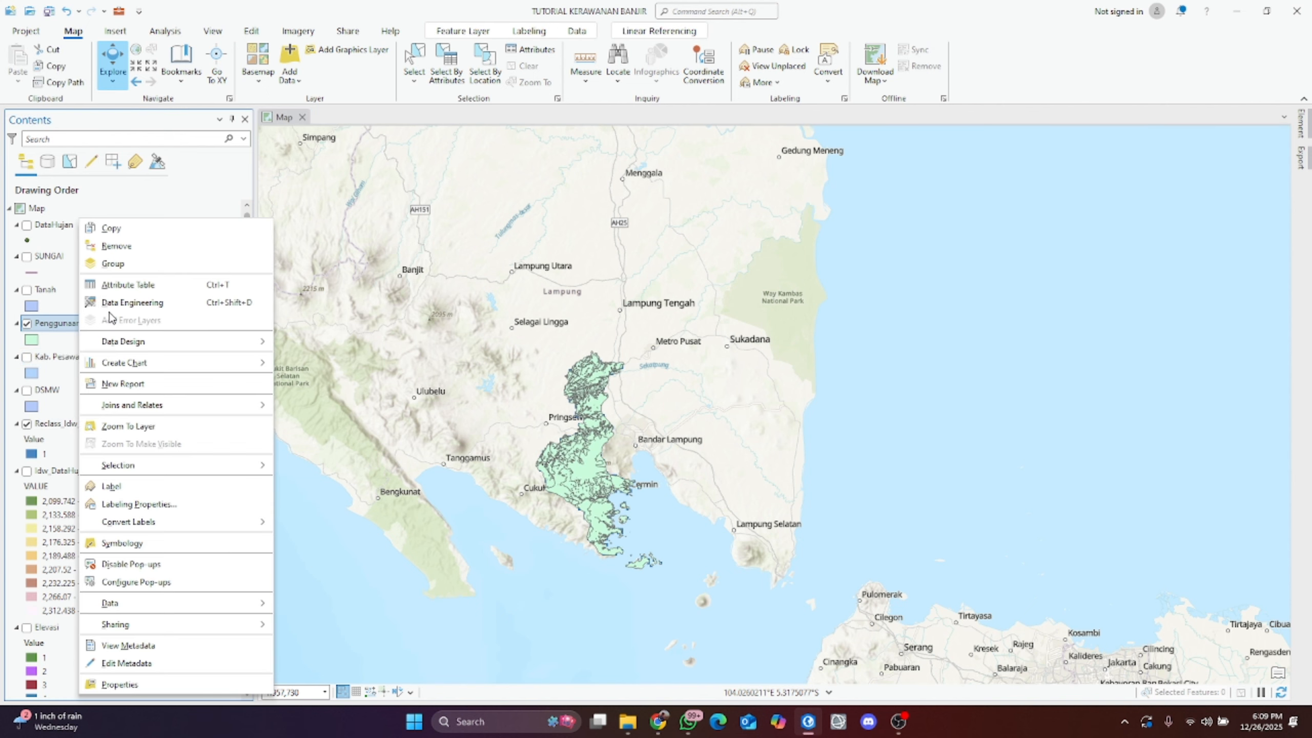
pyautogui.click(134, 293)
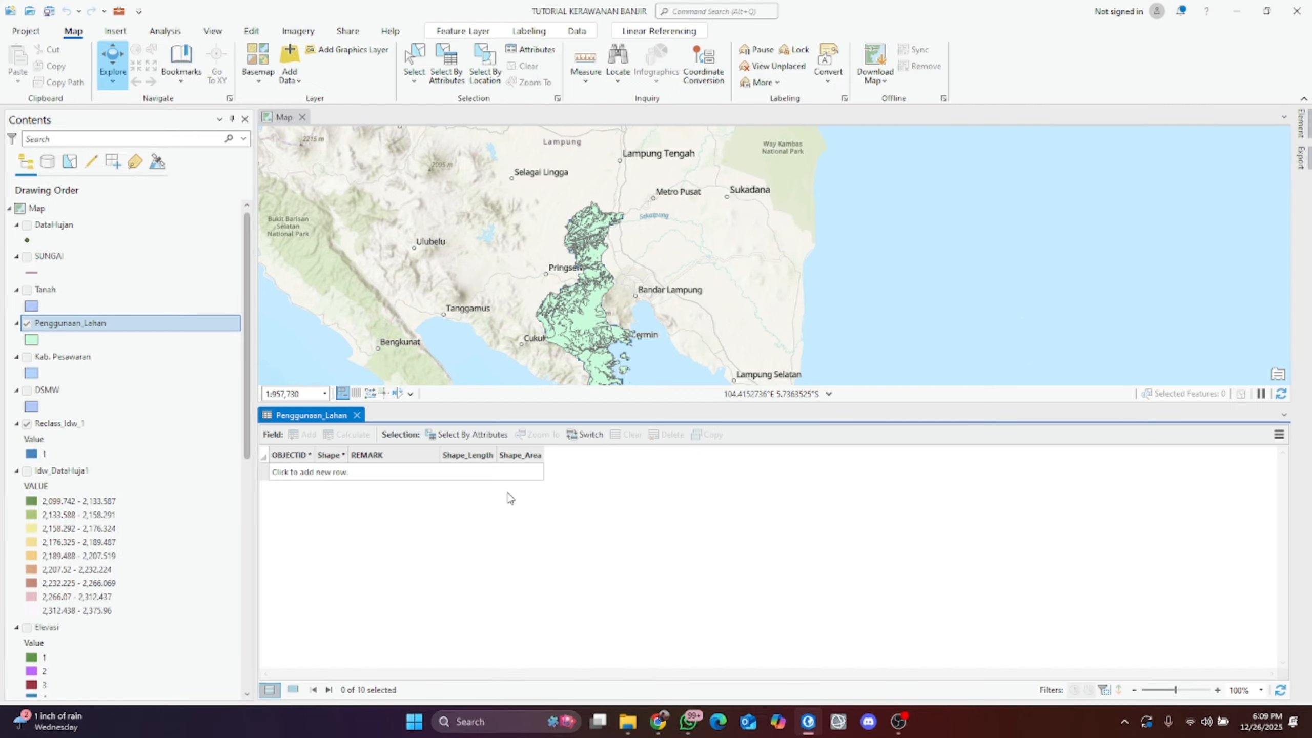
pyautogui.click(294, 471)
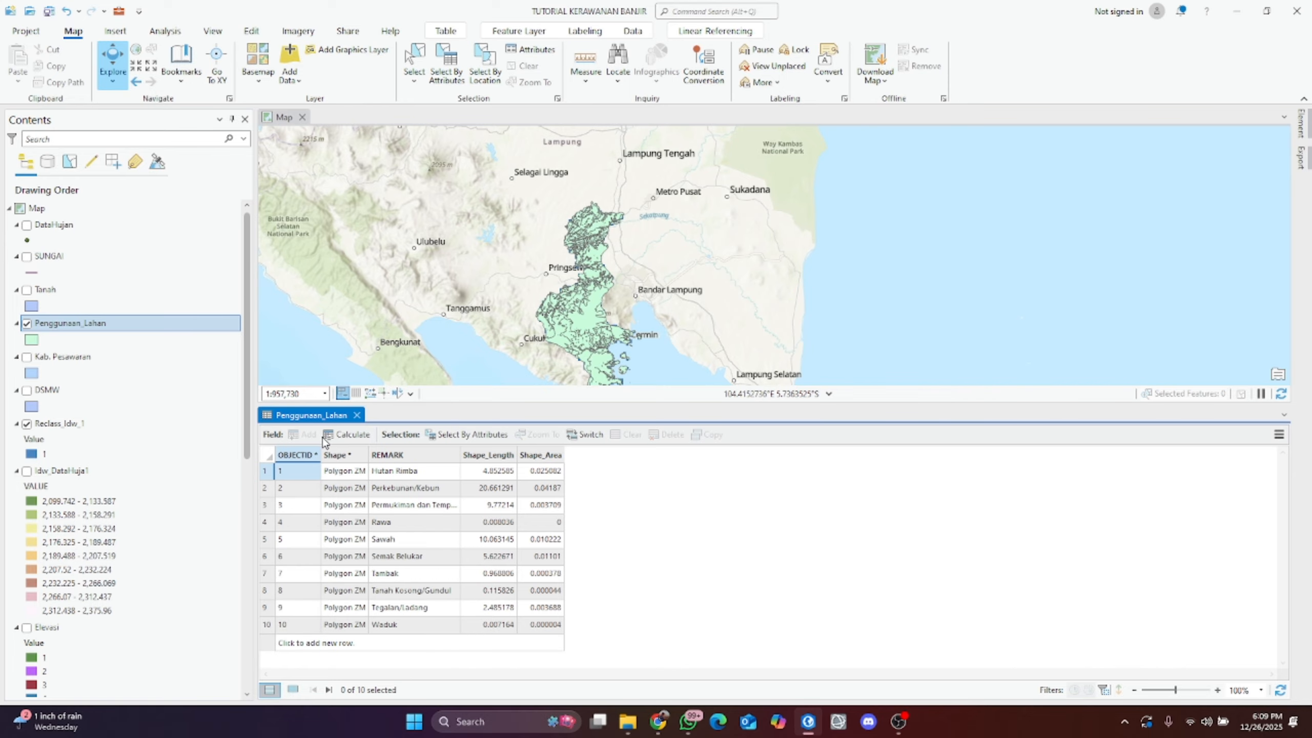
# Step: Save the pending edits, and add a Double field named SkorPL to the Penggunaan_Lahan table, saving the field changes
pyautogui.click(252, 30)
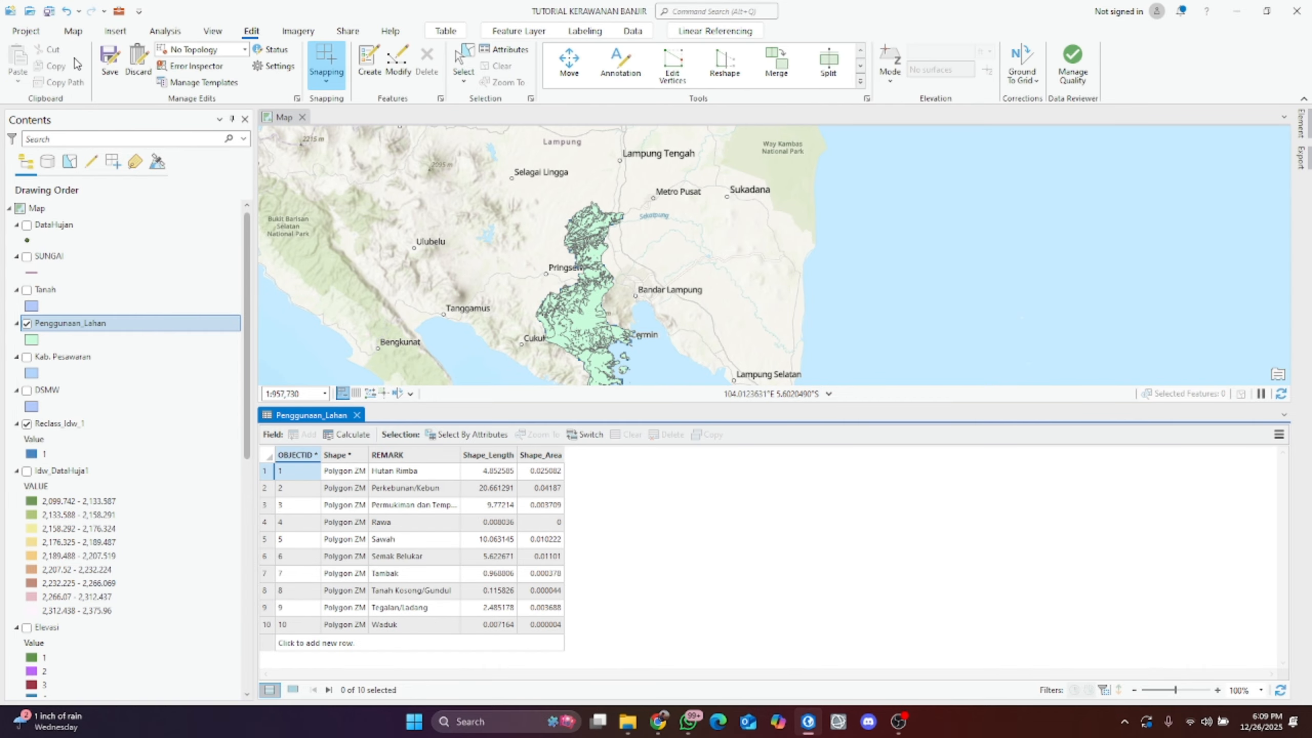
pyautogui.click(105, 58)
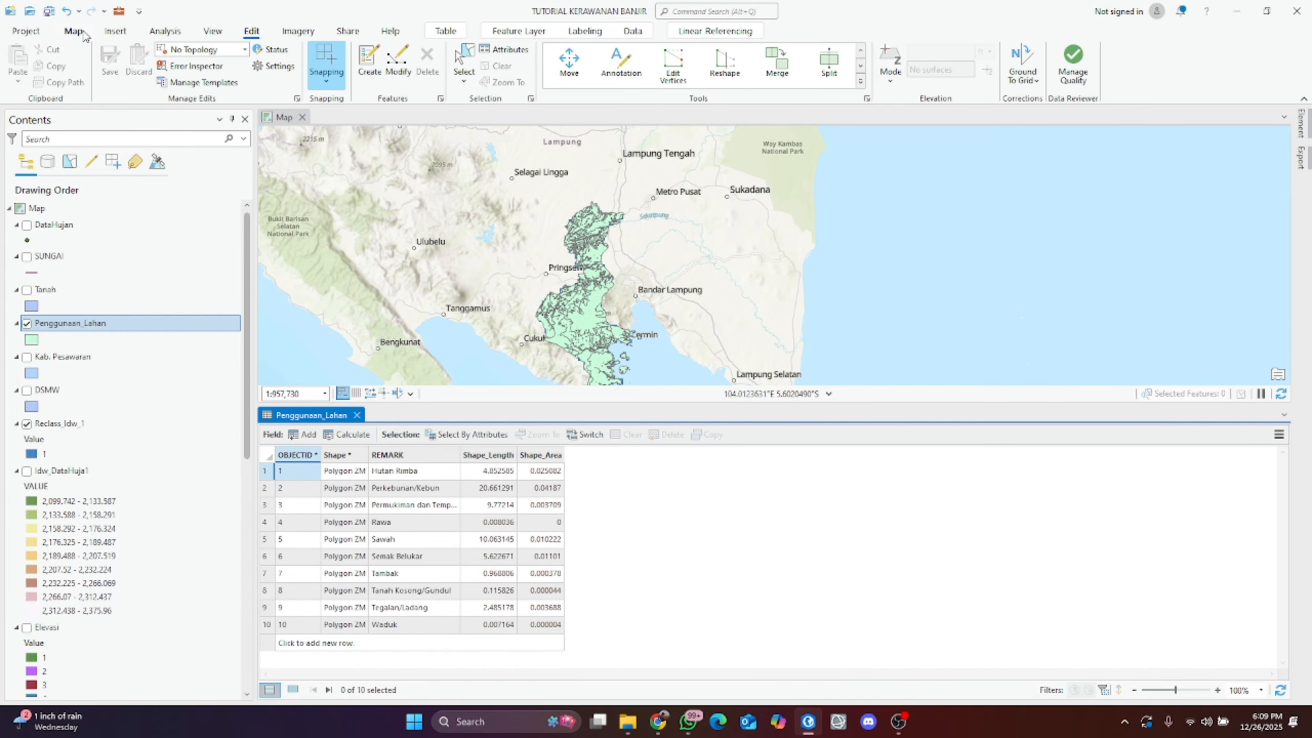
pyautogui.click(309, 437)
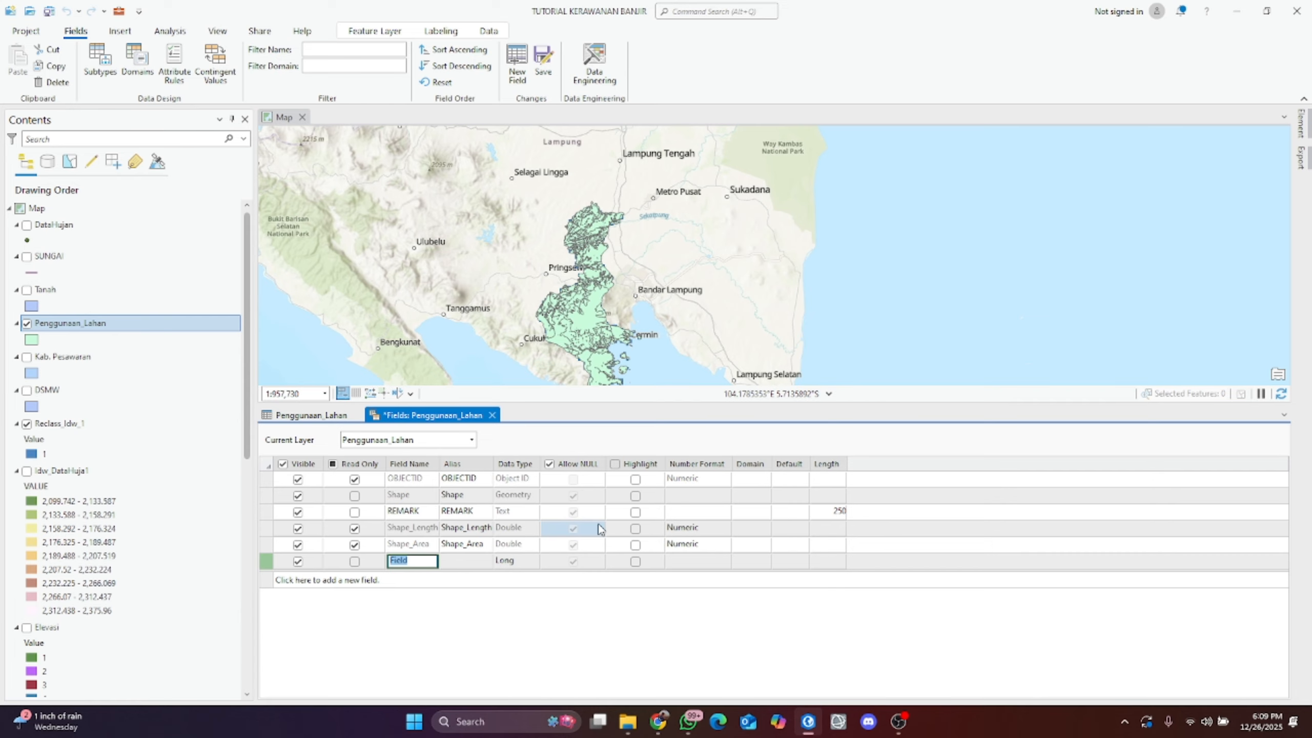
pyautogui.write('SkorPL')
pyautogui.press('Tab')
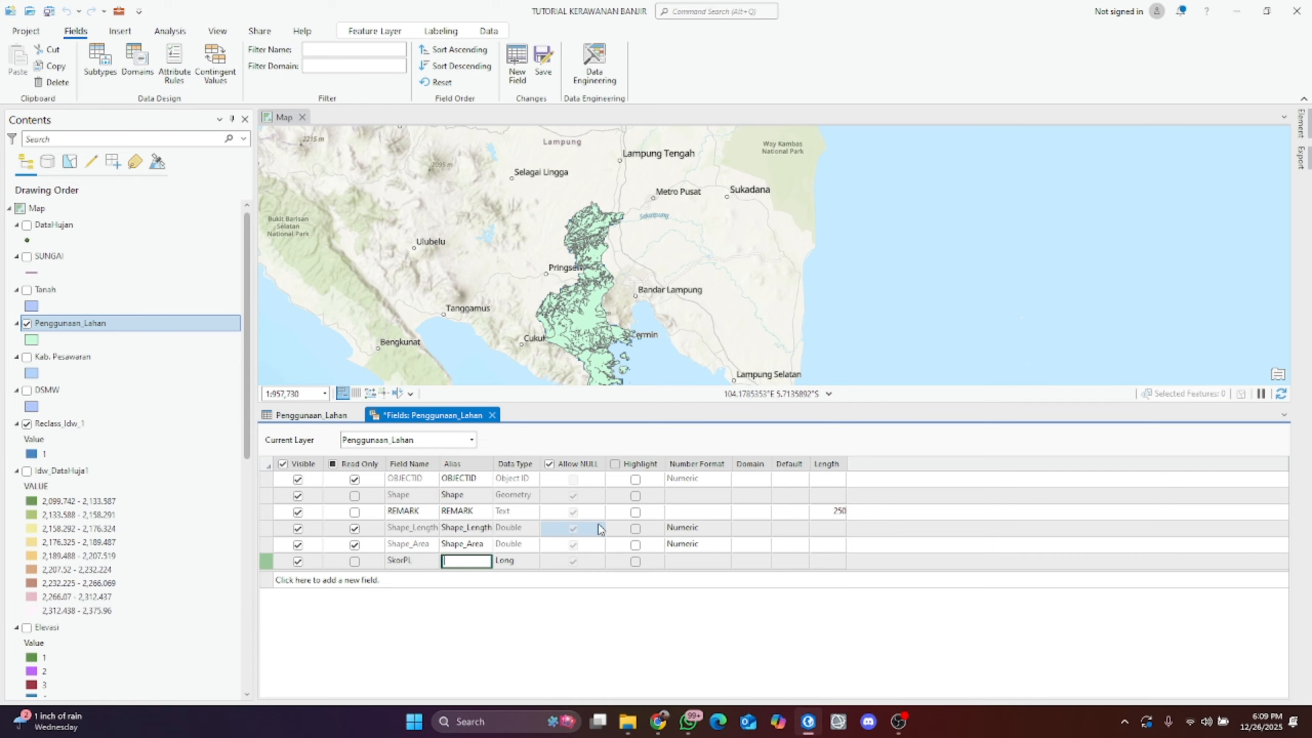
pyautogui.press('Tab')
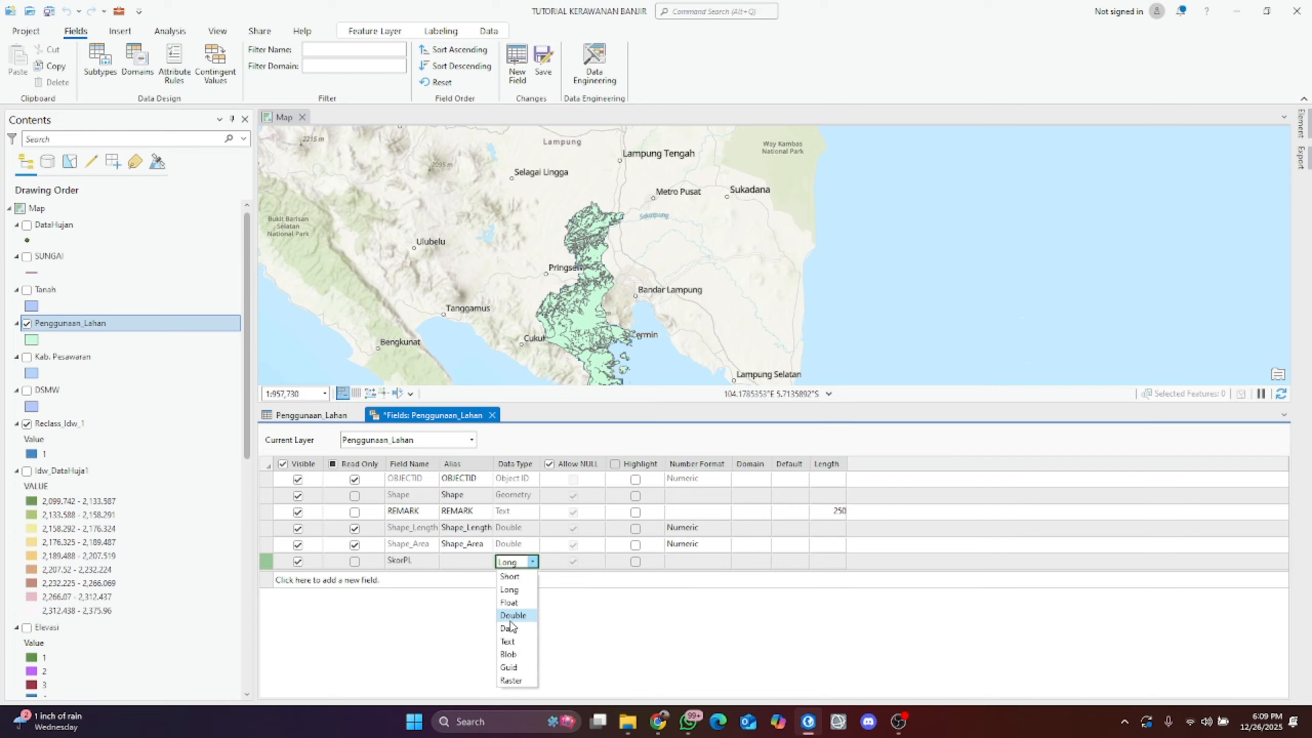
pyautogui.click(517, 613)
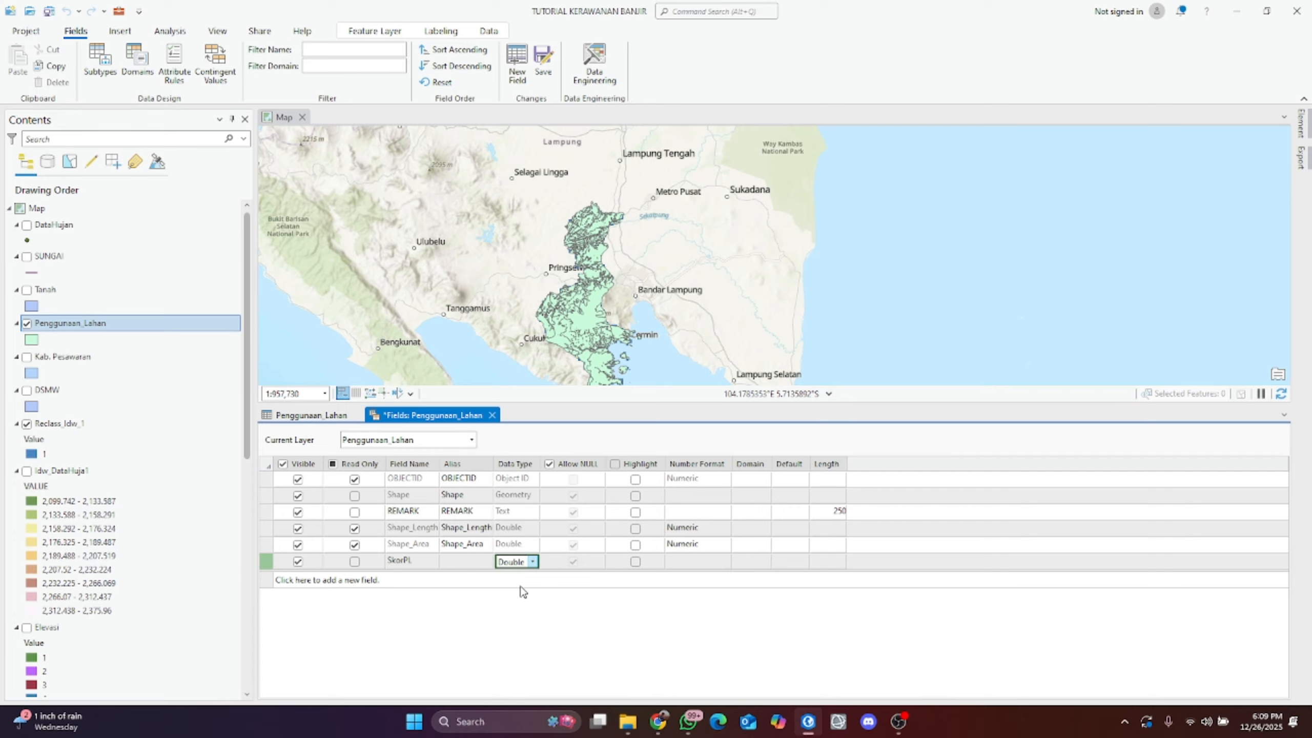
pyautogui.click(492, 415)
pyautogui.click(644, 383)
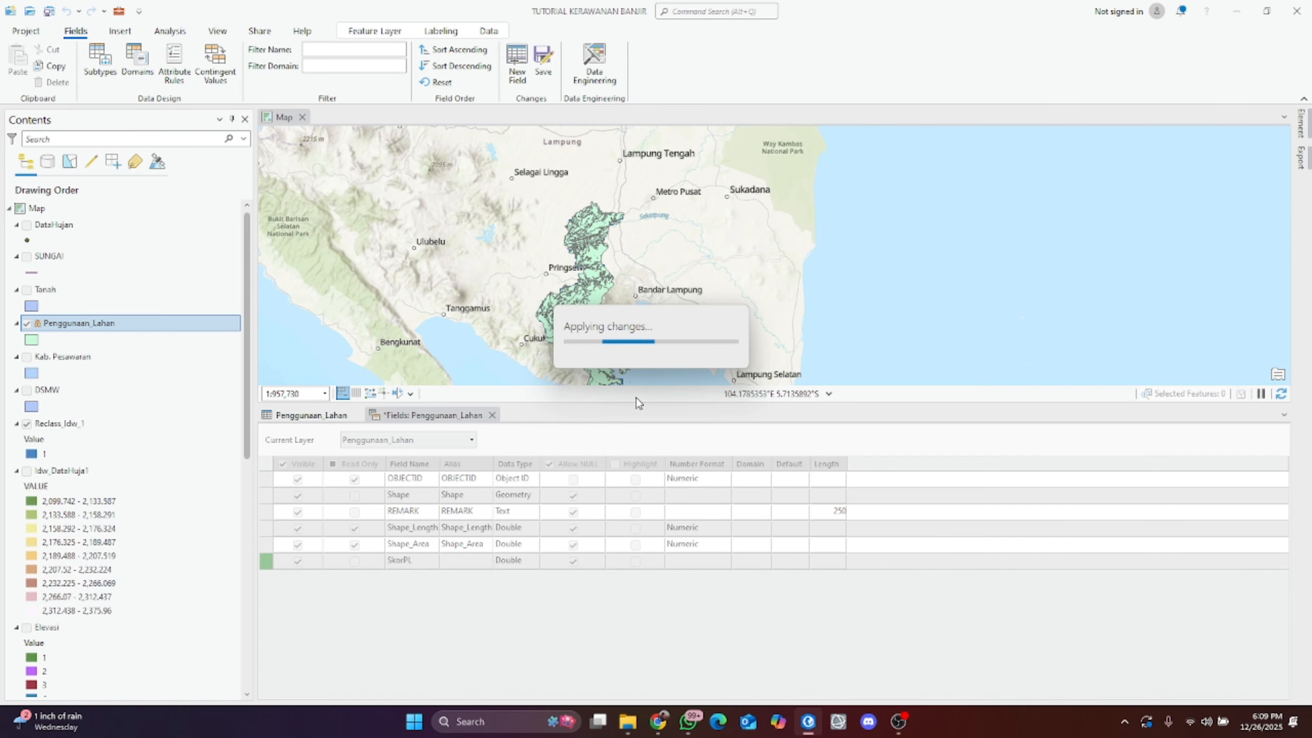
# Step: Look up the land-use class scores in Tabel 5 of the article in Chrome, and return to ArcGIS Pro
pyautogui.click(657, 724)
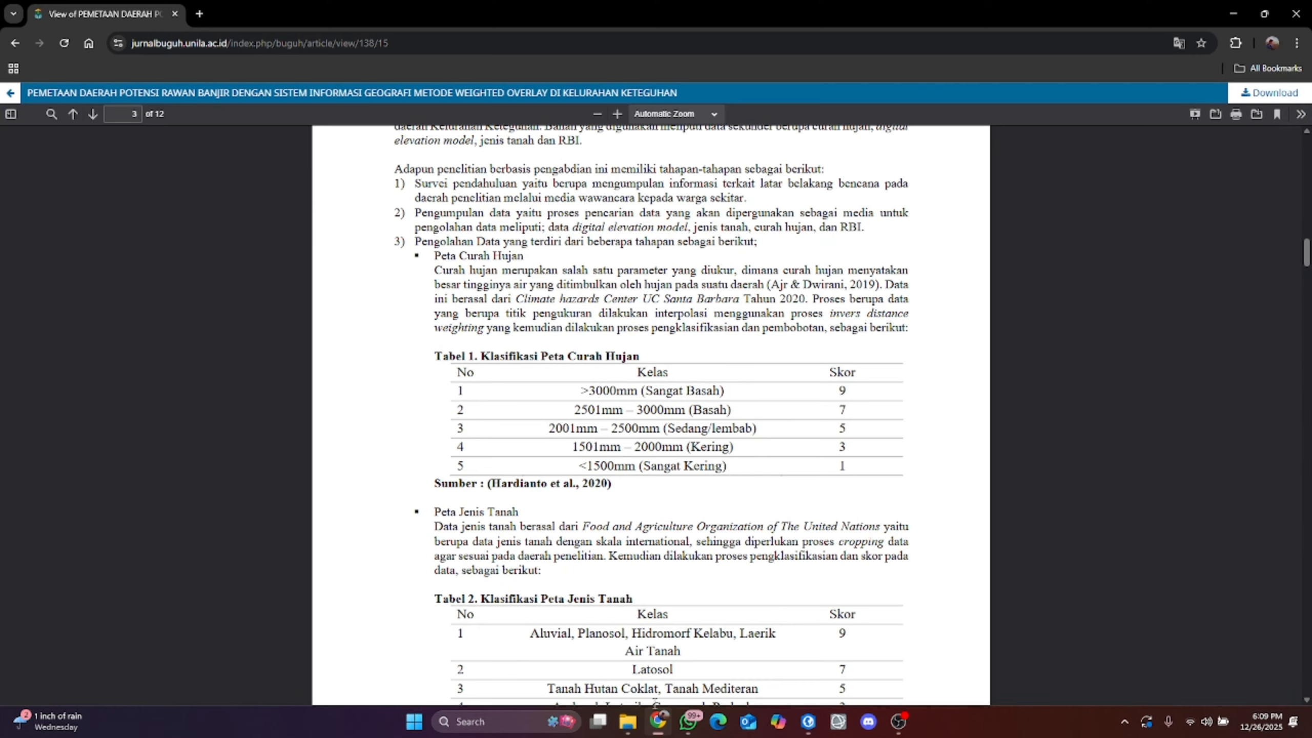
pyautogui.scroll(-6, 689, 494)
pyautogui.scroll(-12, 688, 493)
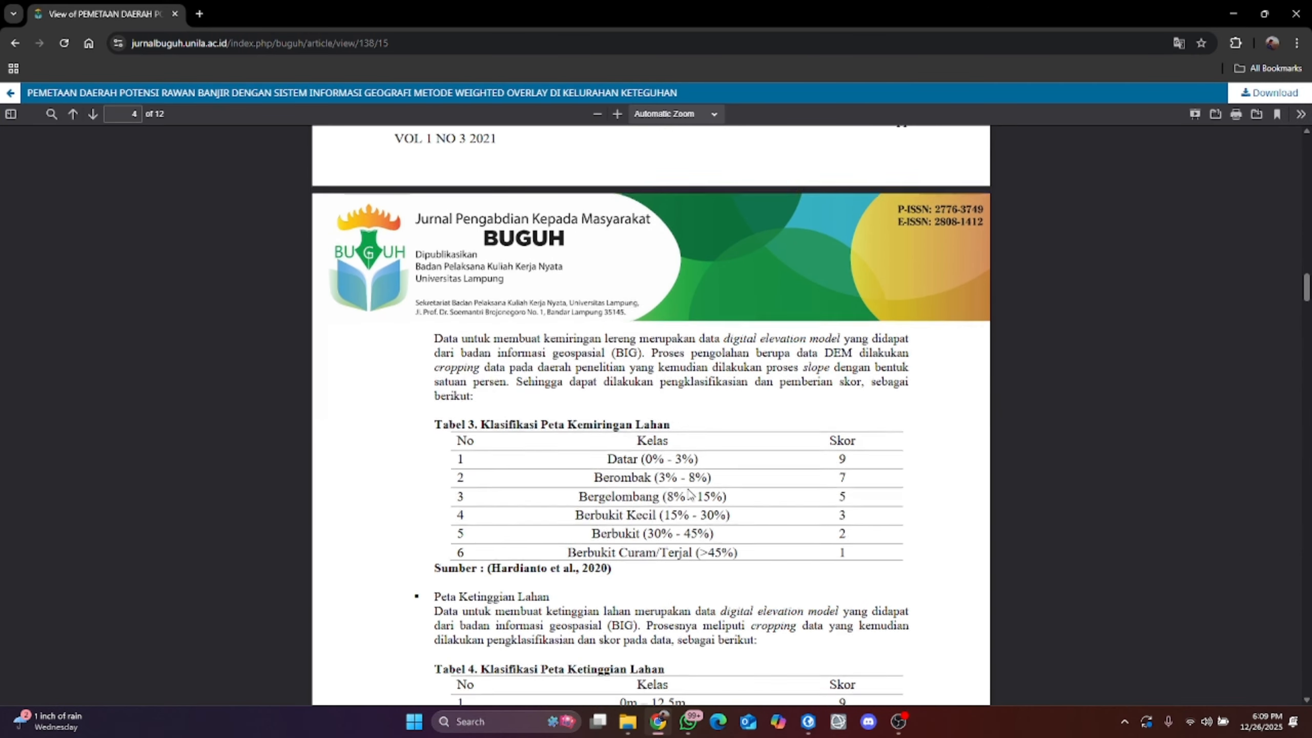
pyautogui.scroll(1, 719, 488)
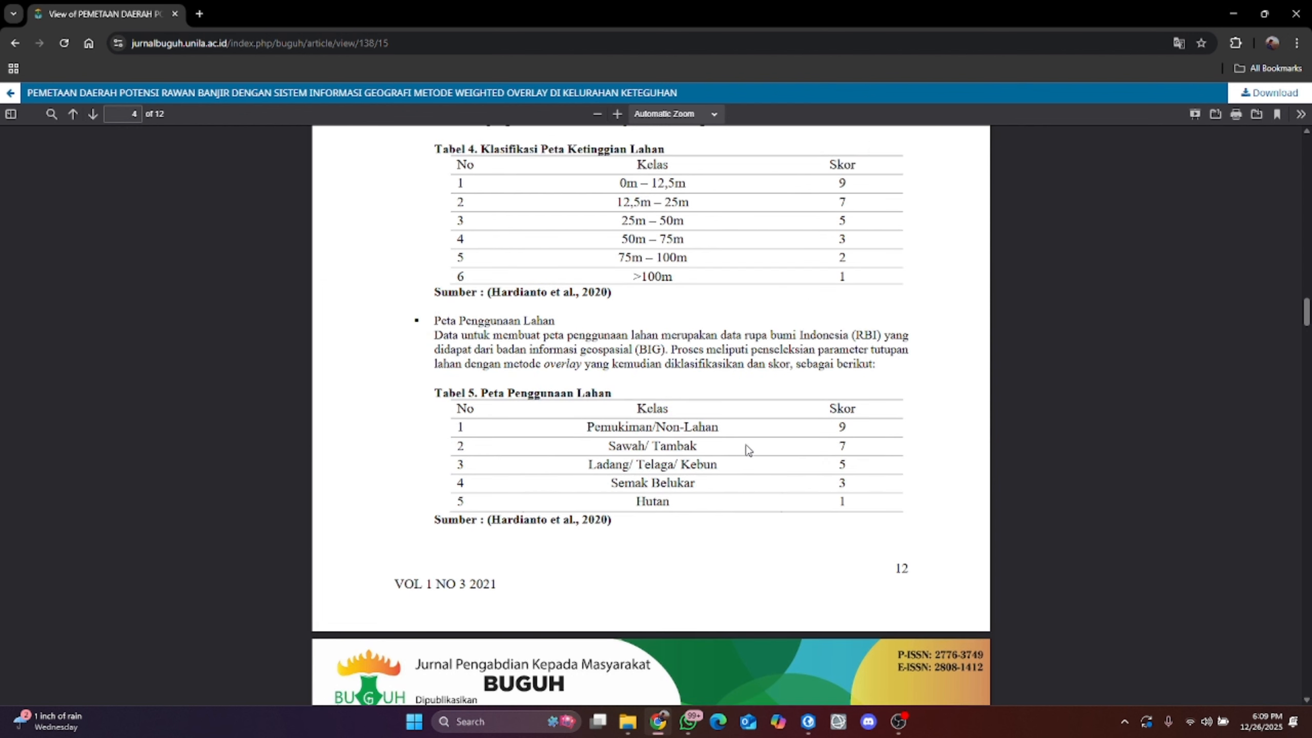
pyautogui.moveTo(622, 726)
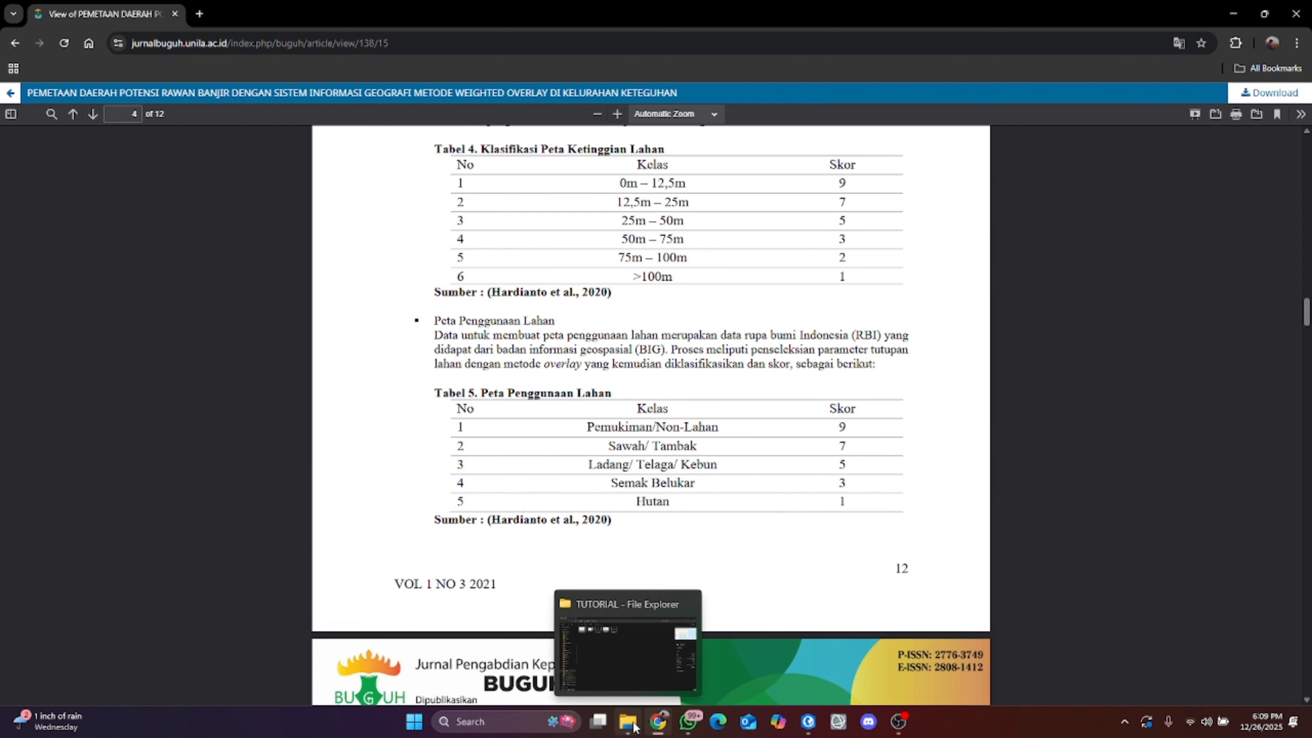
pyautogui.click(808, 724)
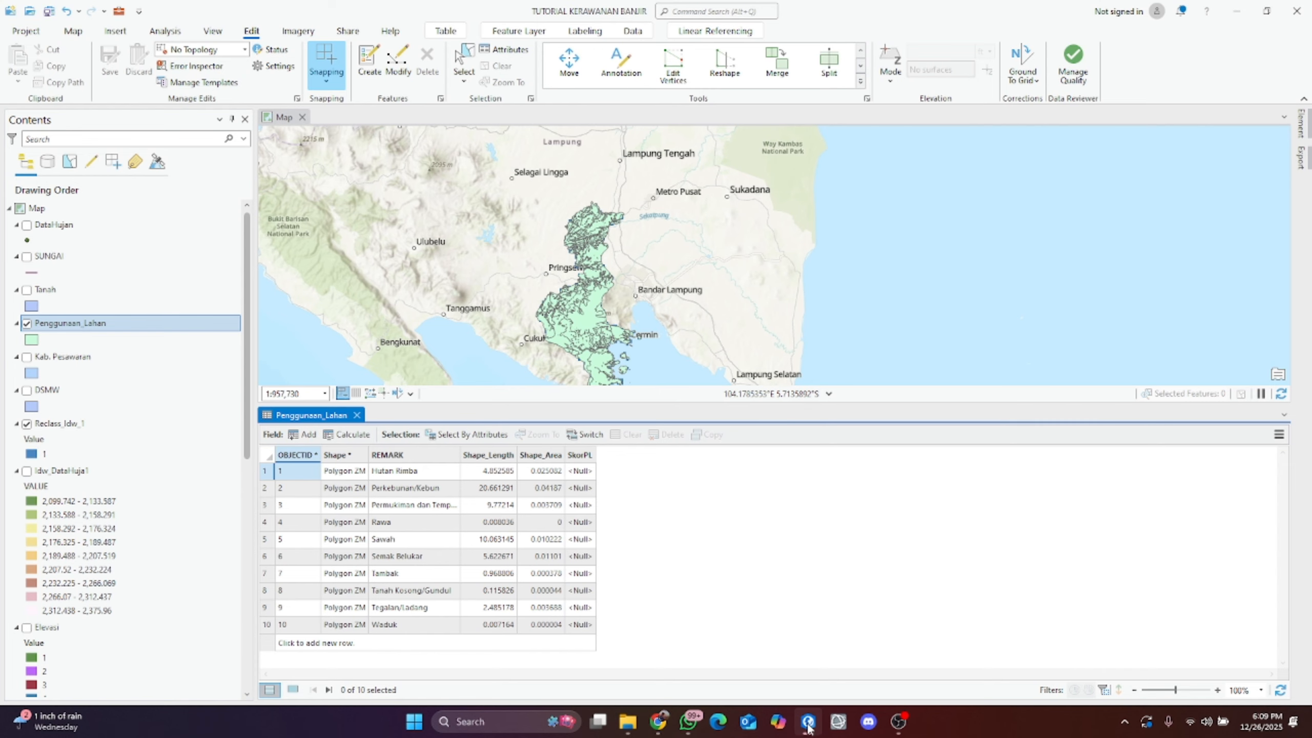
# Step: Set SkorPL to 1 for Hutan Rimba, 5 for Perkebunan/Kebun and 9 for the Permukiman class
pyautogui.doubleClick(580, 471)
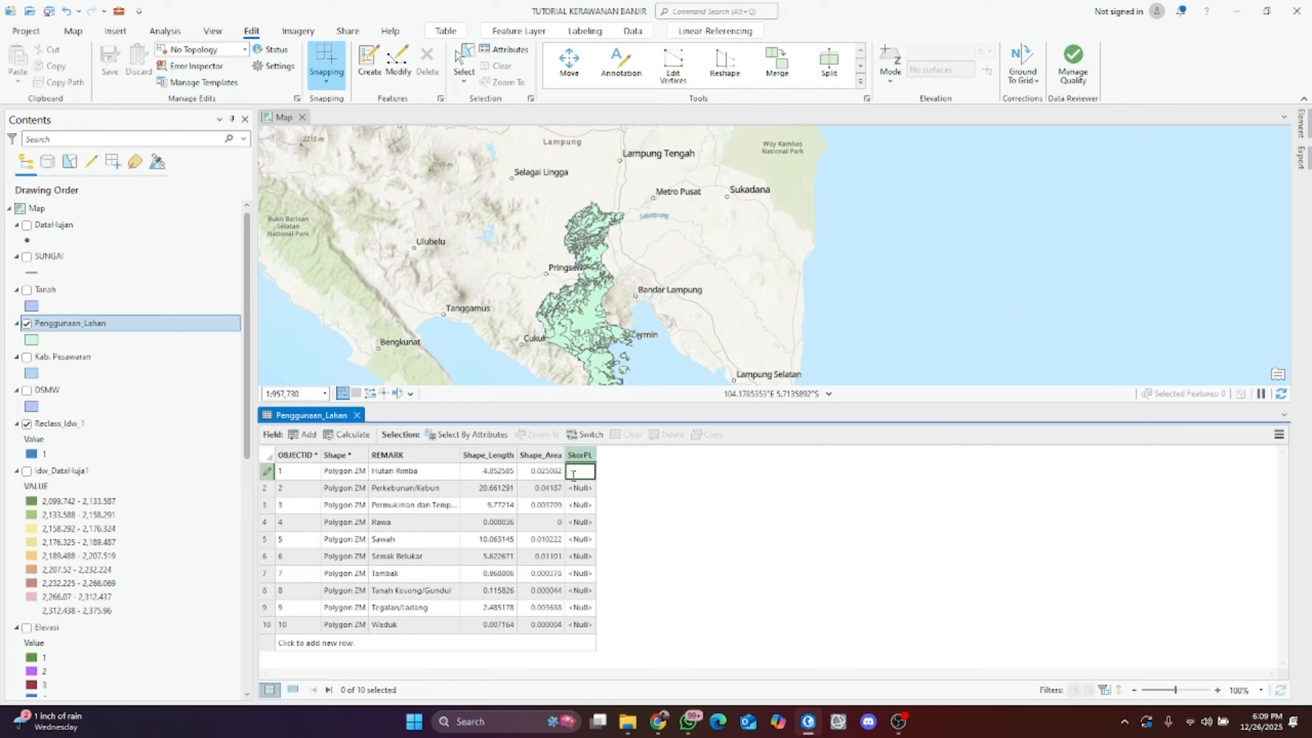
pyautogui.press('Return')
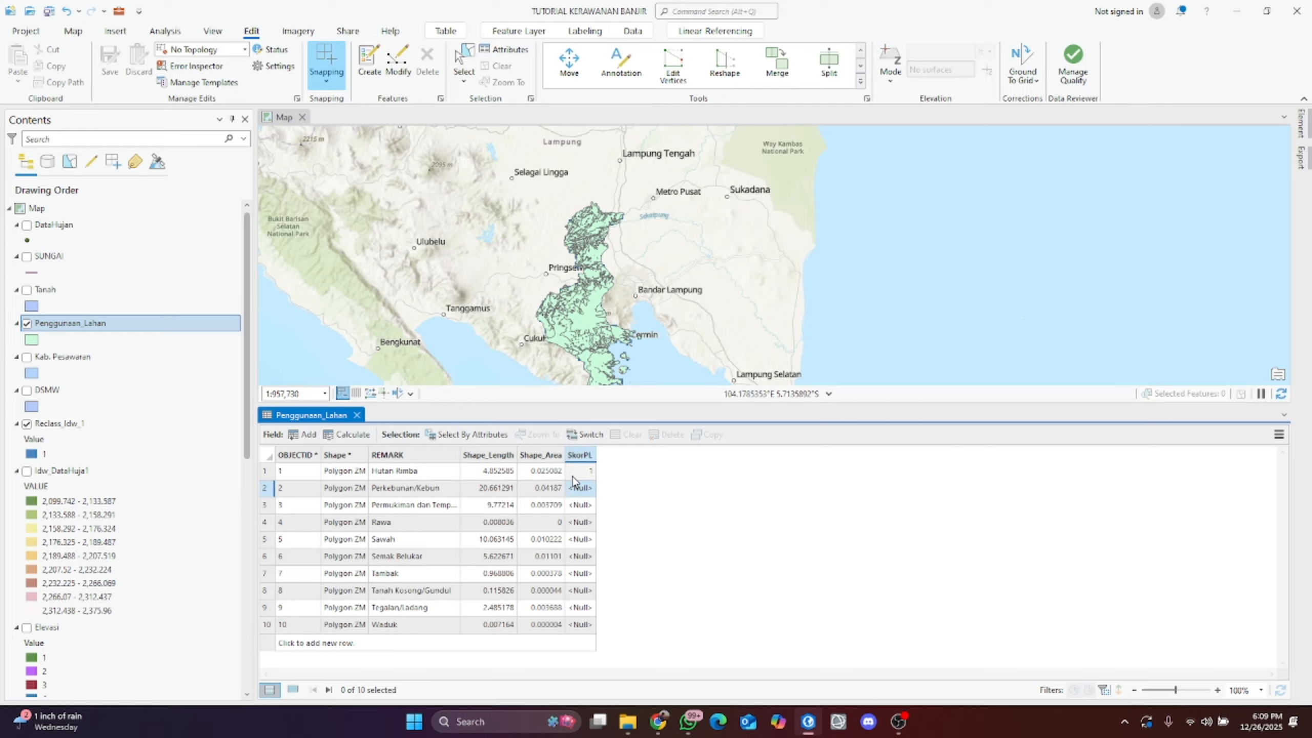
pyautogui.doubleClick(581, 488)
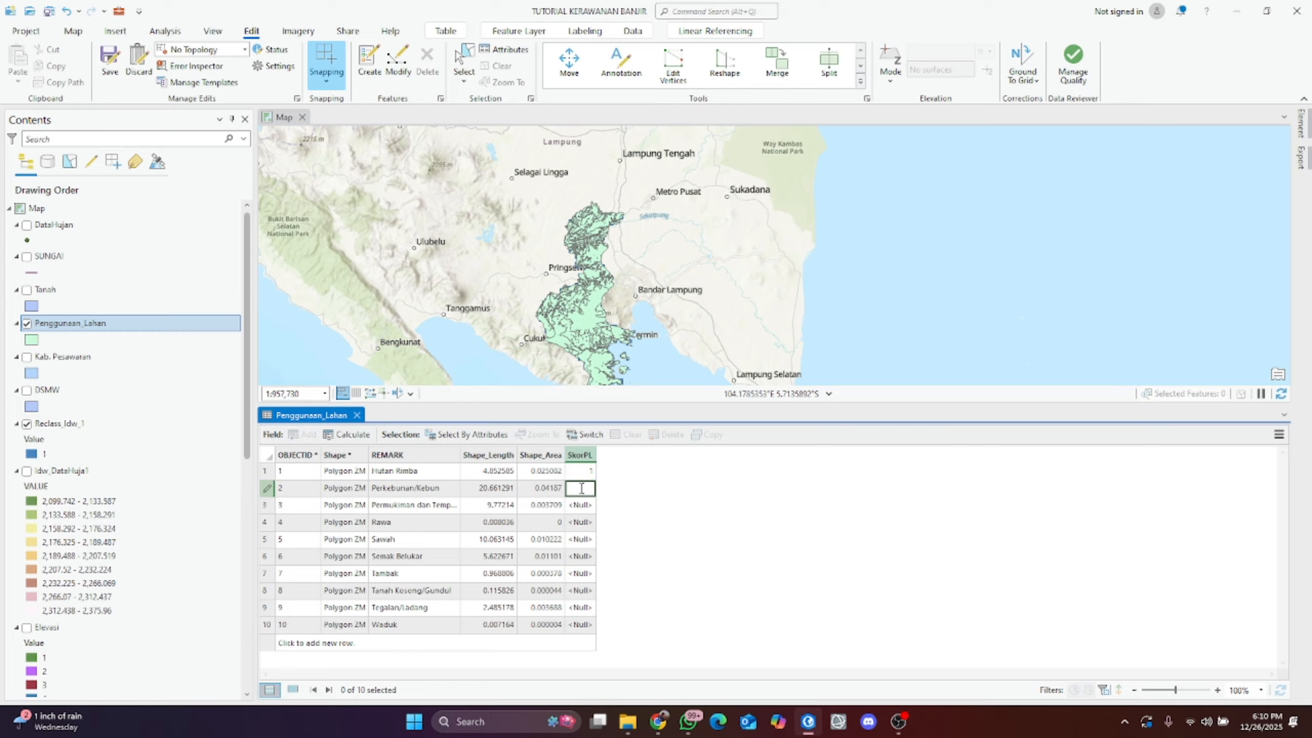
pyautogui.press('Return')
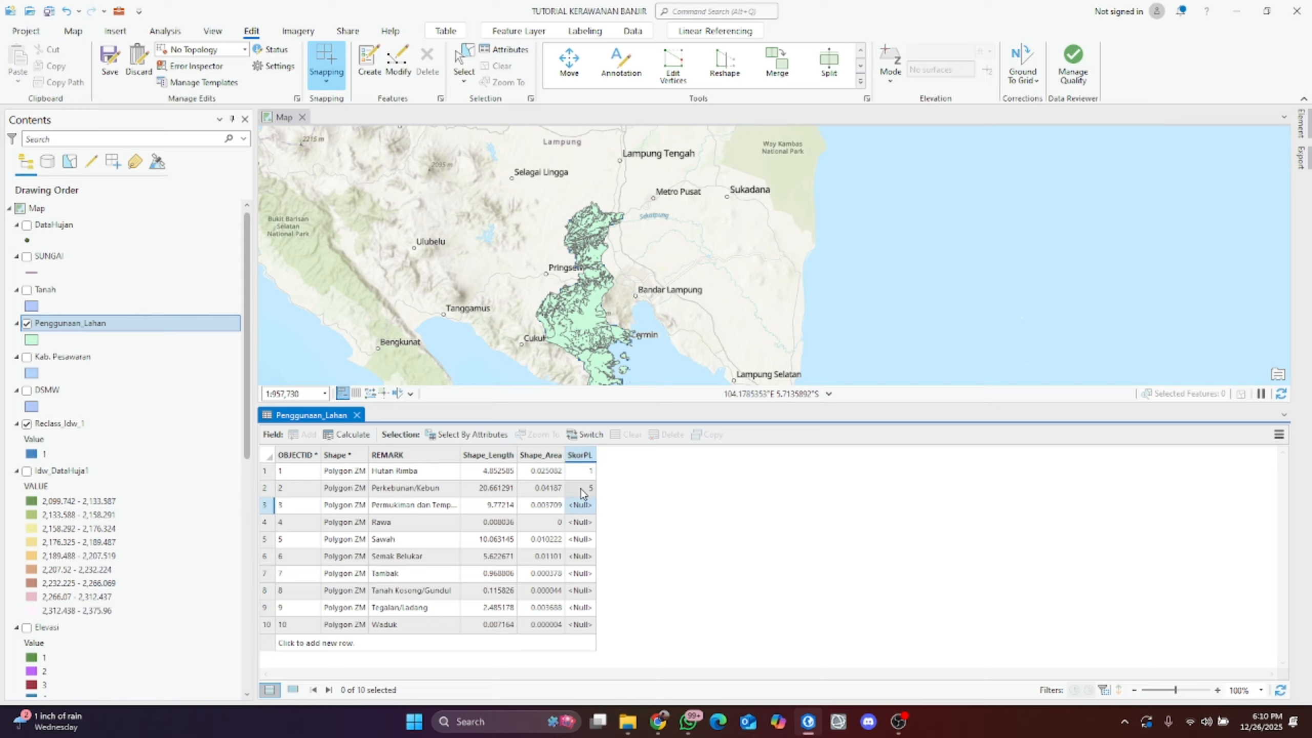
pyautogui.doubleClick(587, 508)
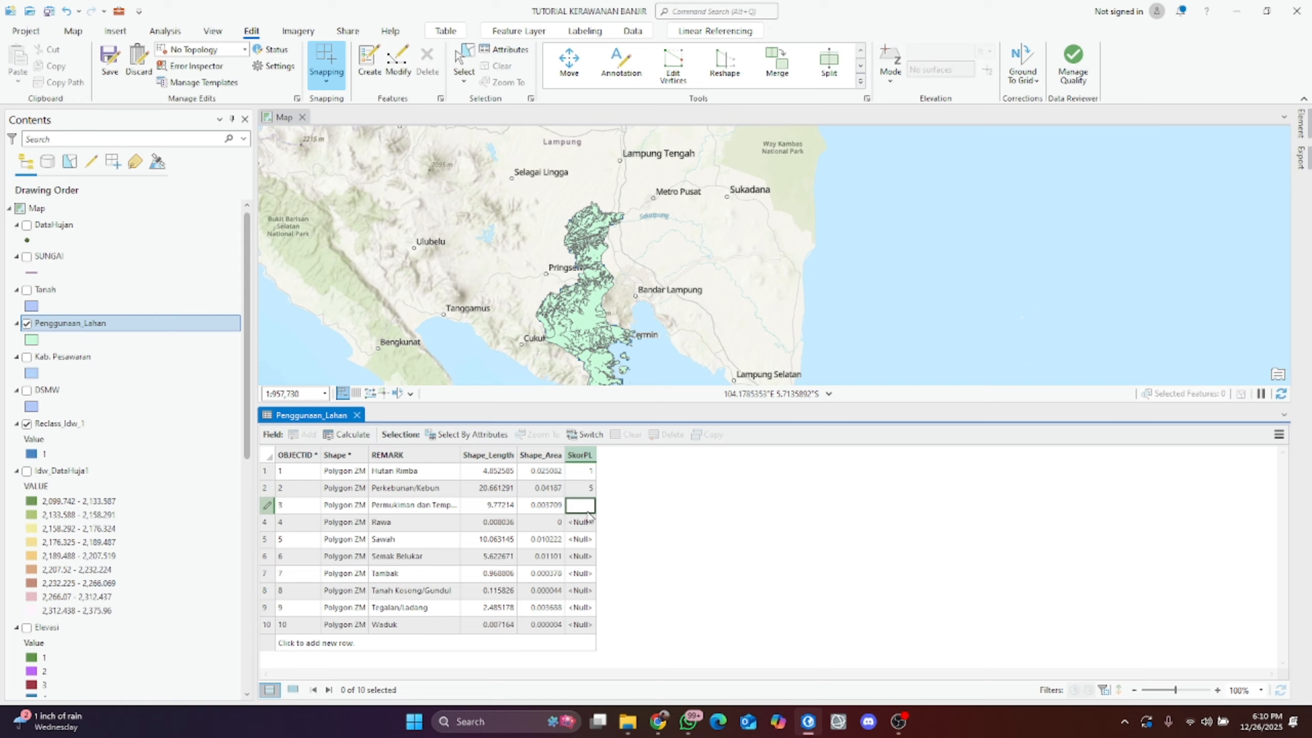
pyautogui.press('Return')
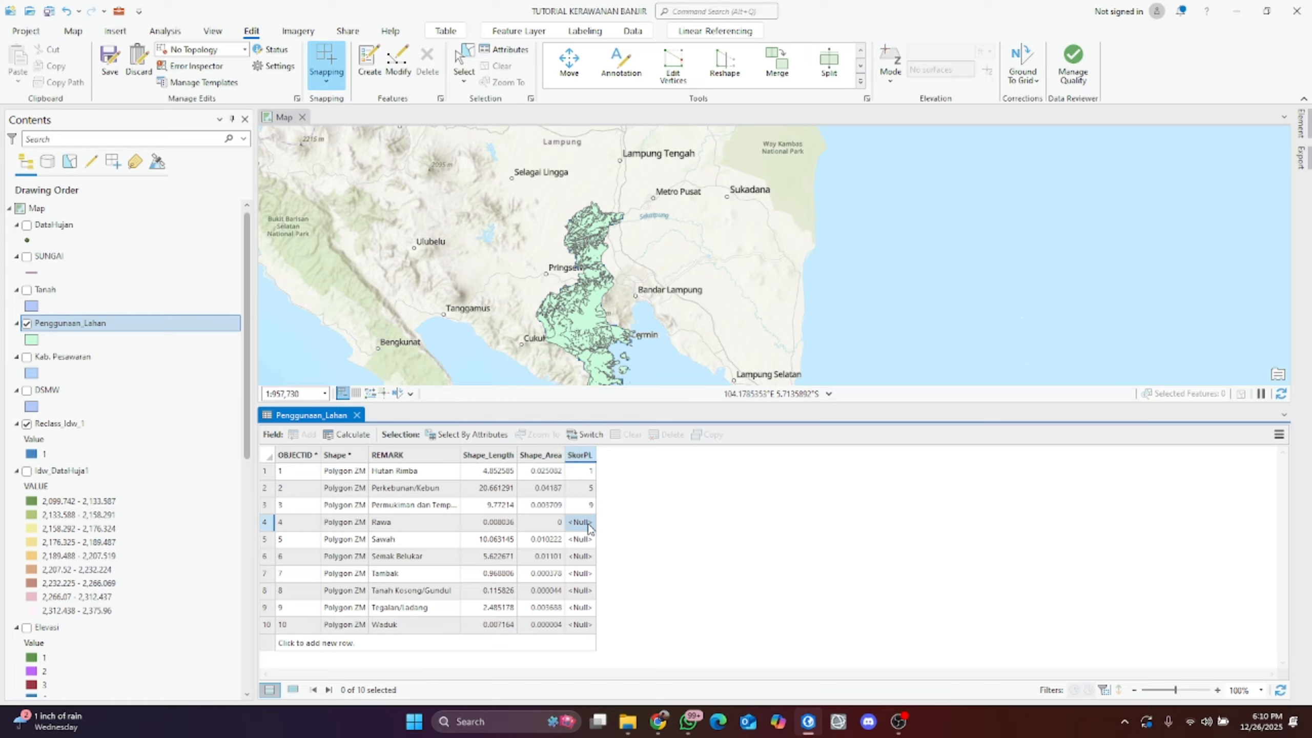
# Step: Set SkorPL to 7 for Rawa, Sawah and Tambak, and to 3 for Semak Belukar
pyautogui.doubleClick(589, 525)
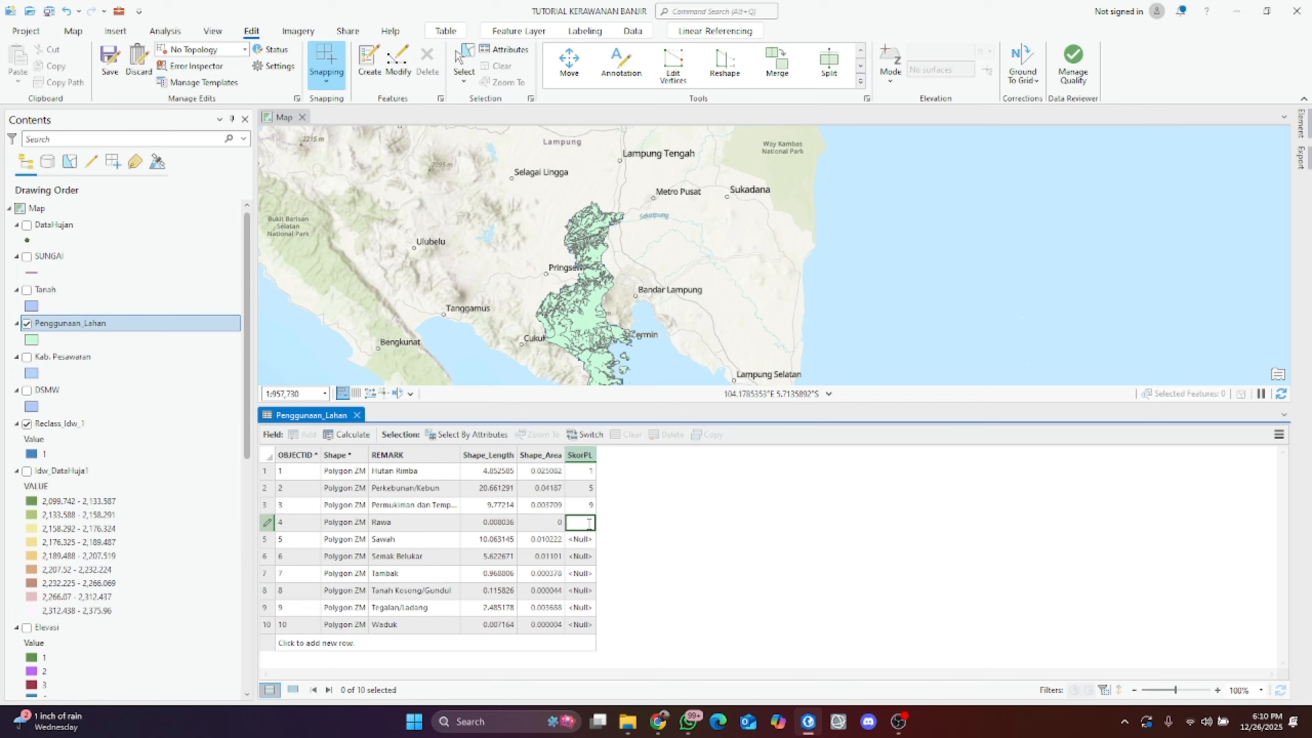
pyautogui.write('7')
pyautogui.press('Return')
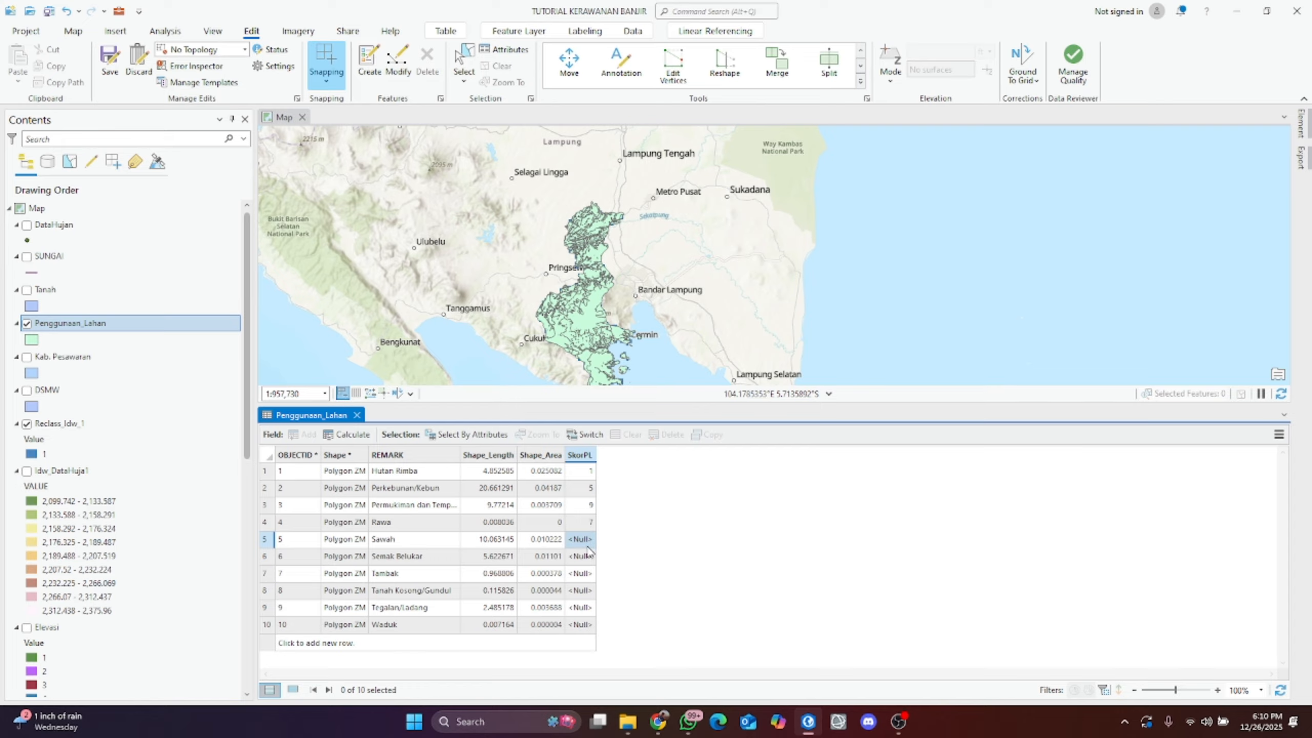
pyautogui.write('7')
pyautogui.press('Return')
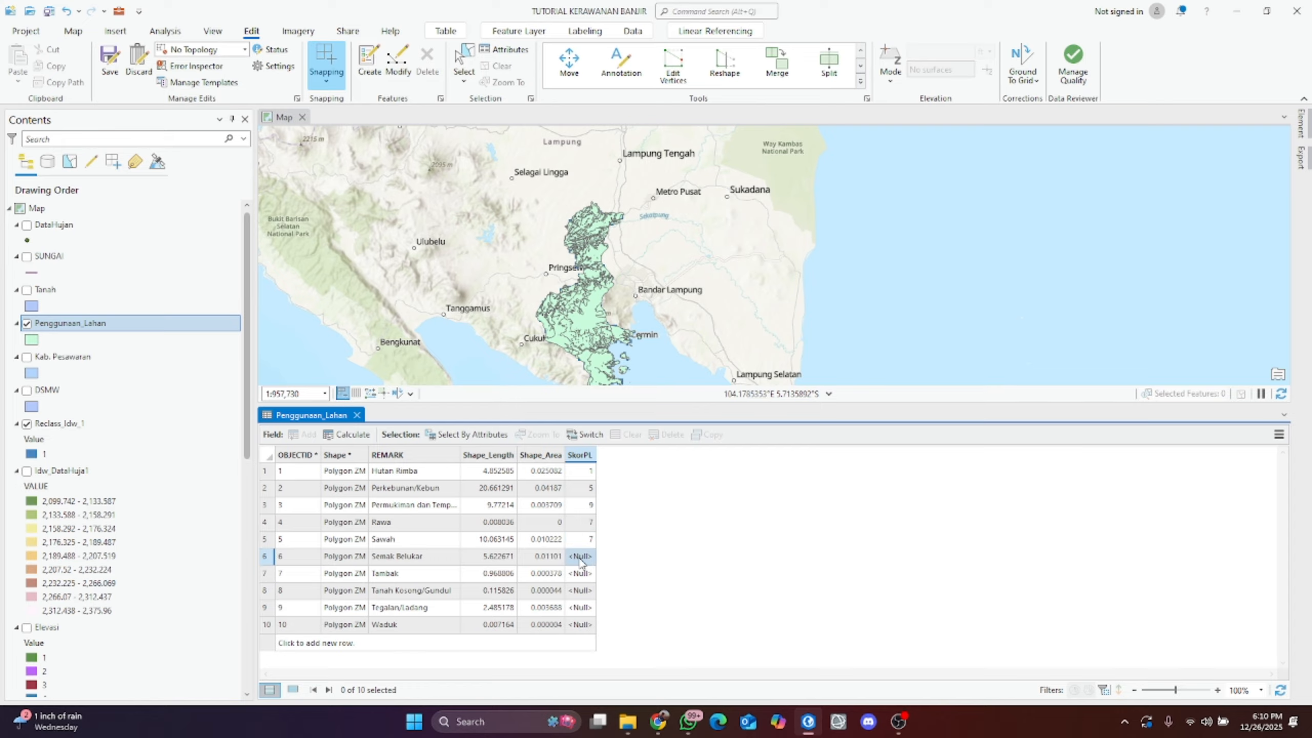
pyautogui.click(580, 558)
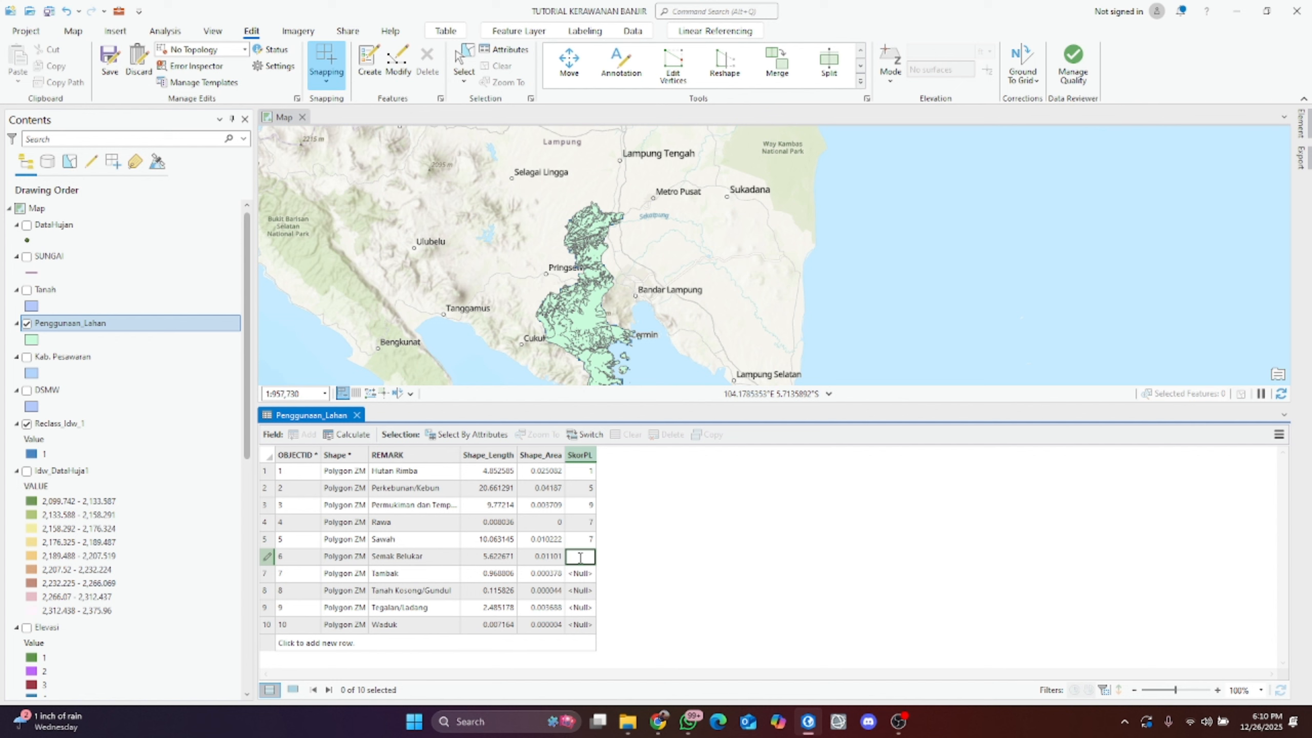
pyautogui.write('3')
pyautogui.press('Return')
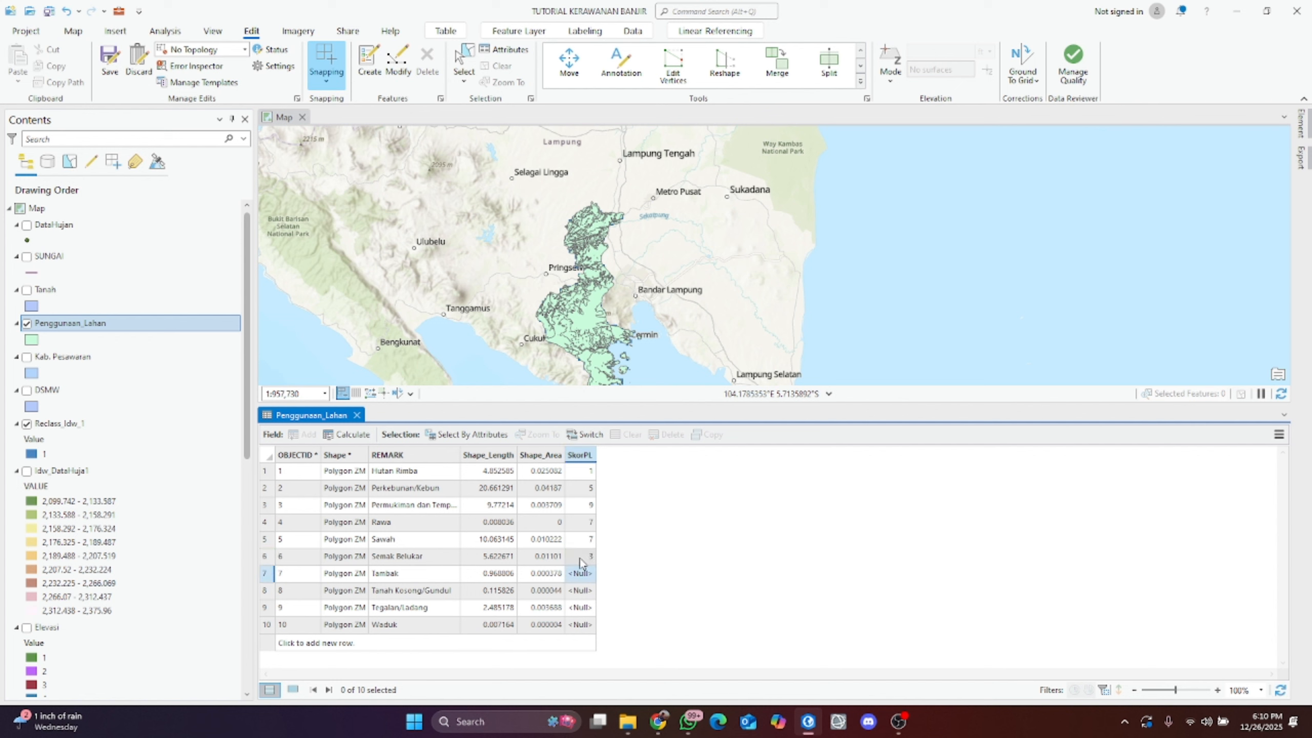
pyautogui.click(591, 575)
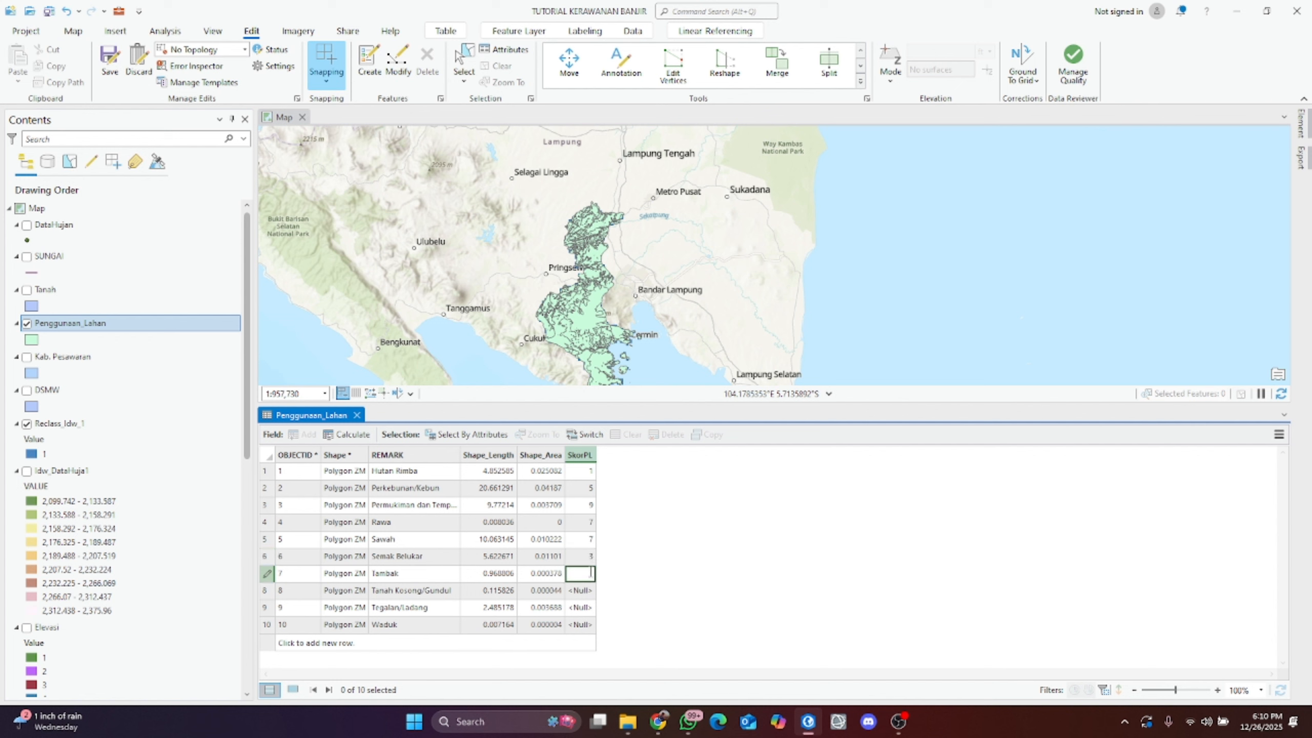
pyautogui.press('Return')
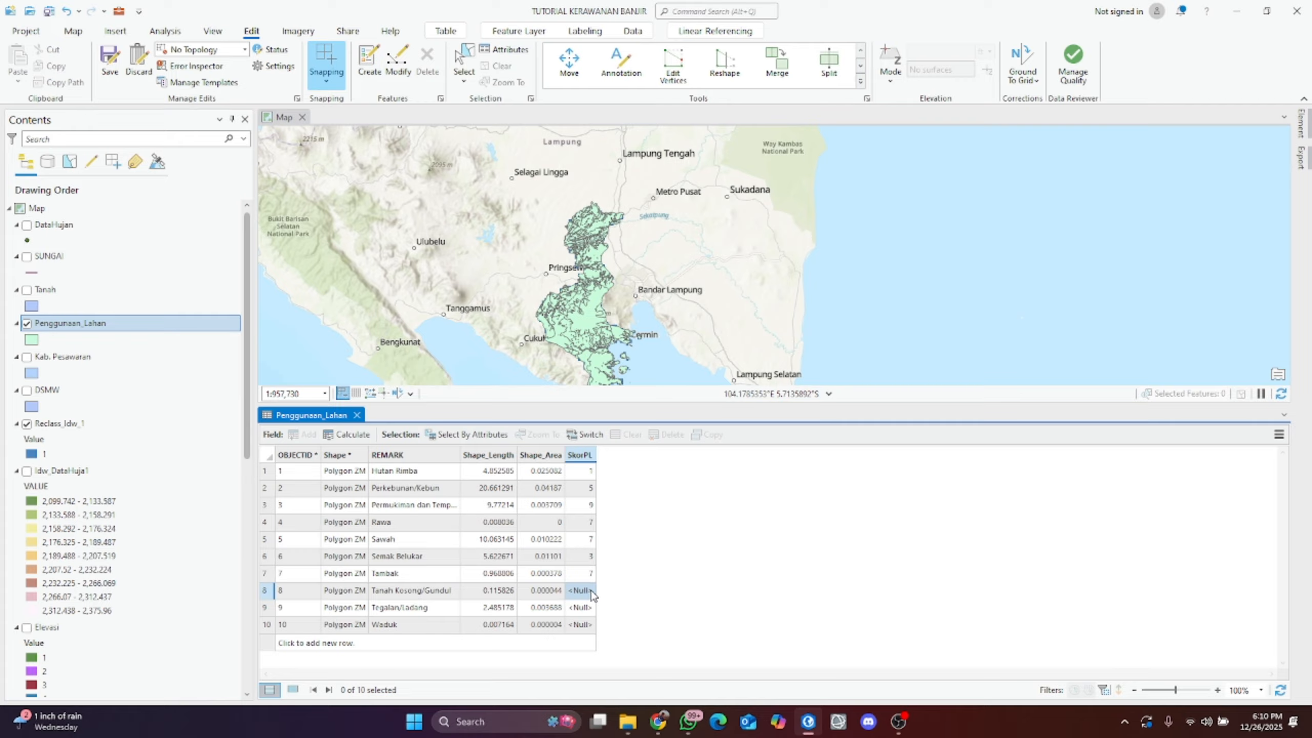
# Step: Set SkorPL to 9 for Tanah Kosong/Gundul, 5 for Tegalan/Ladang and 7 for Waduk
pyautogui.click(592, 594)
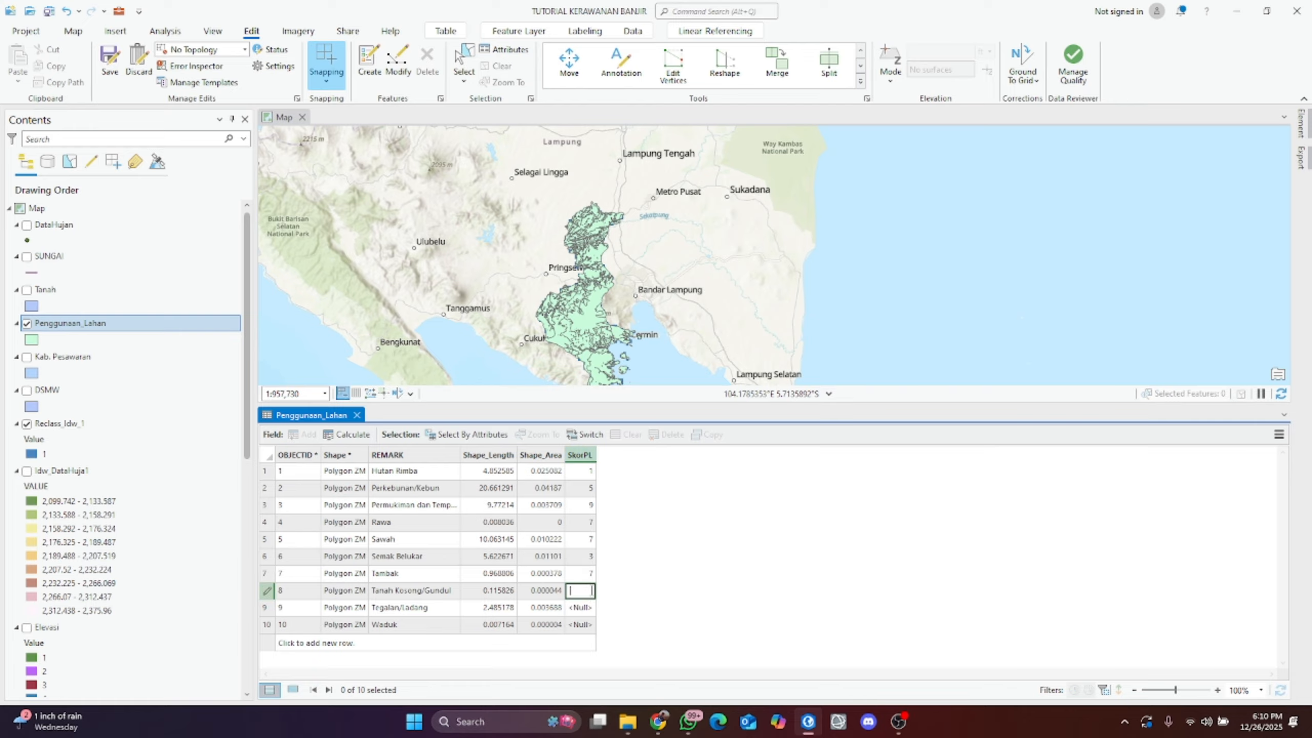
pyautogui.press('Return')
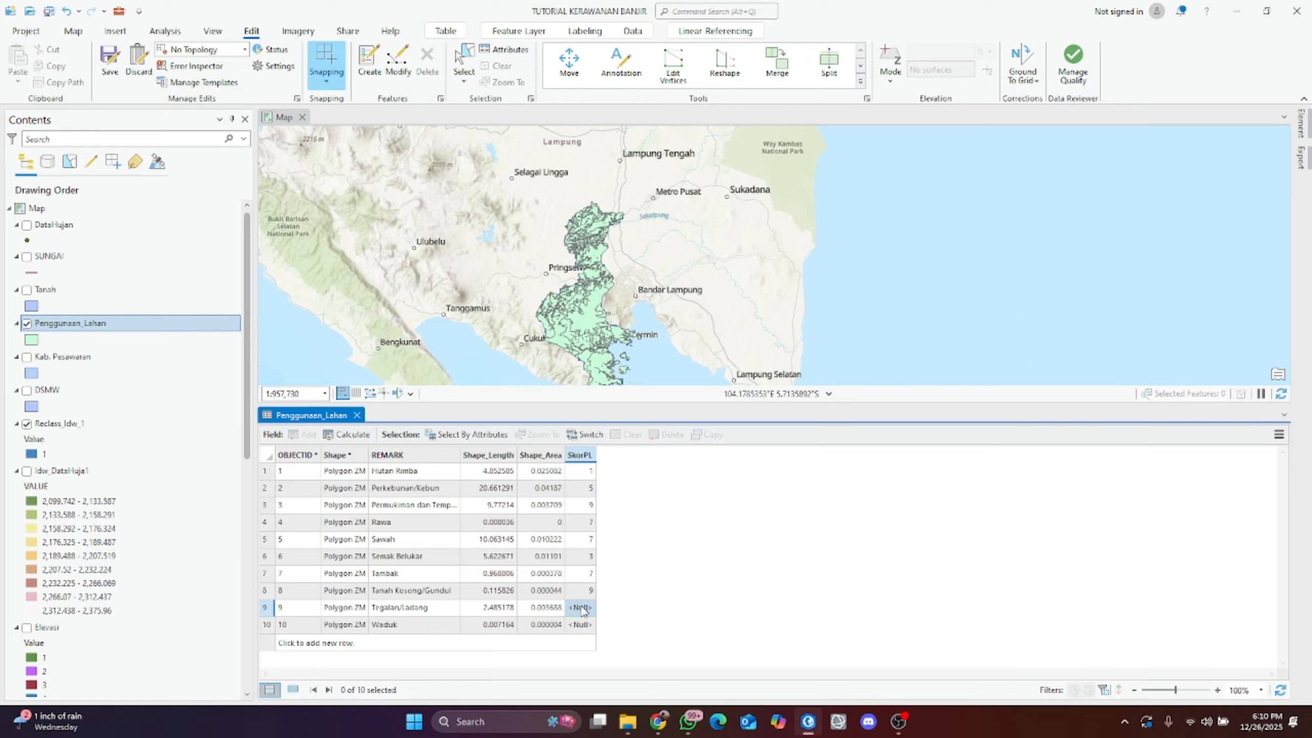
pyautogui.click(582, 609)
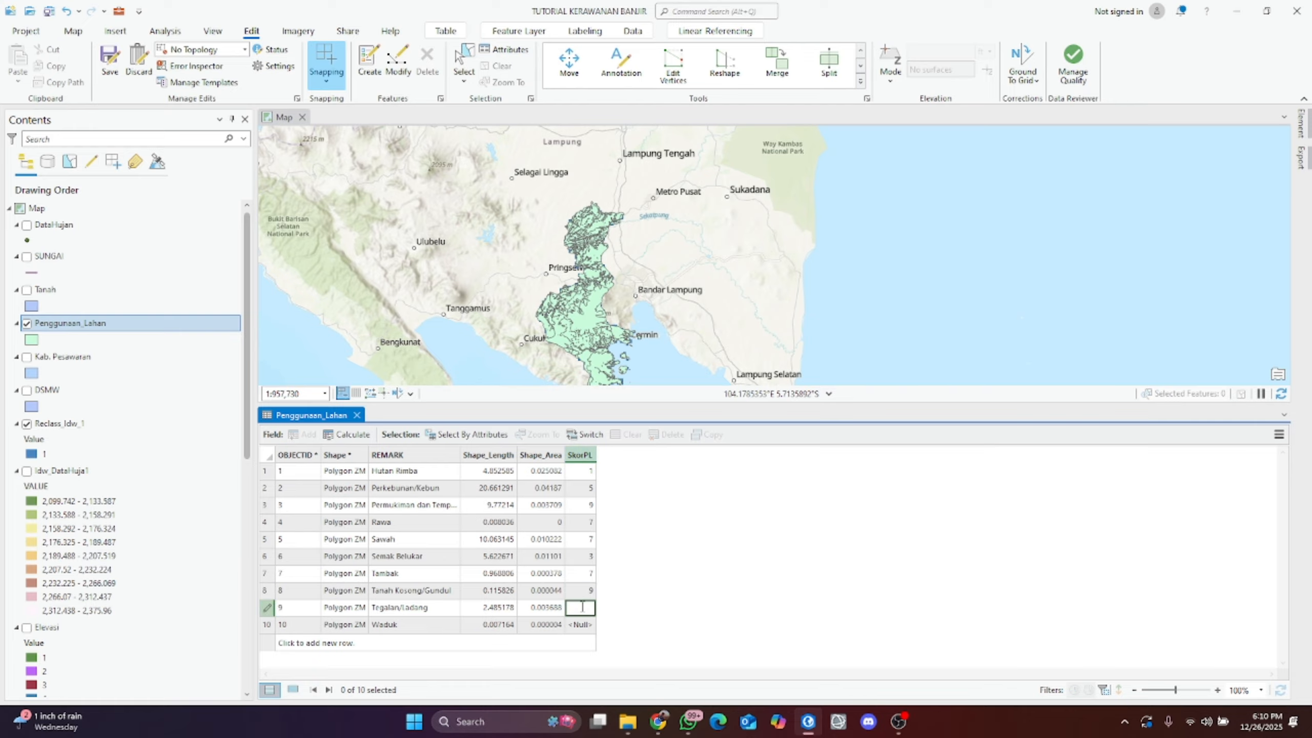
pyautogui.write('5')
pyautogui.press('Return')
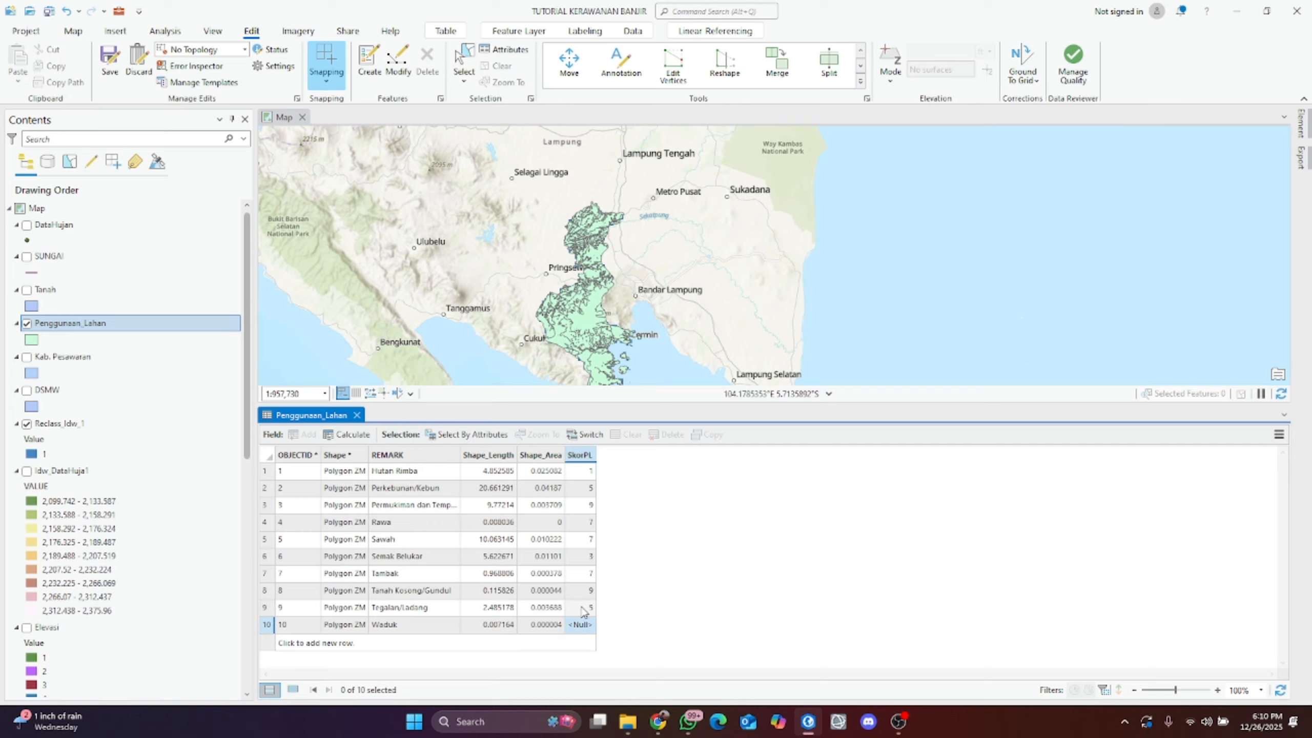
pyautogui.click(592, 625)
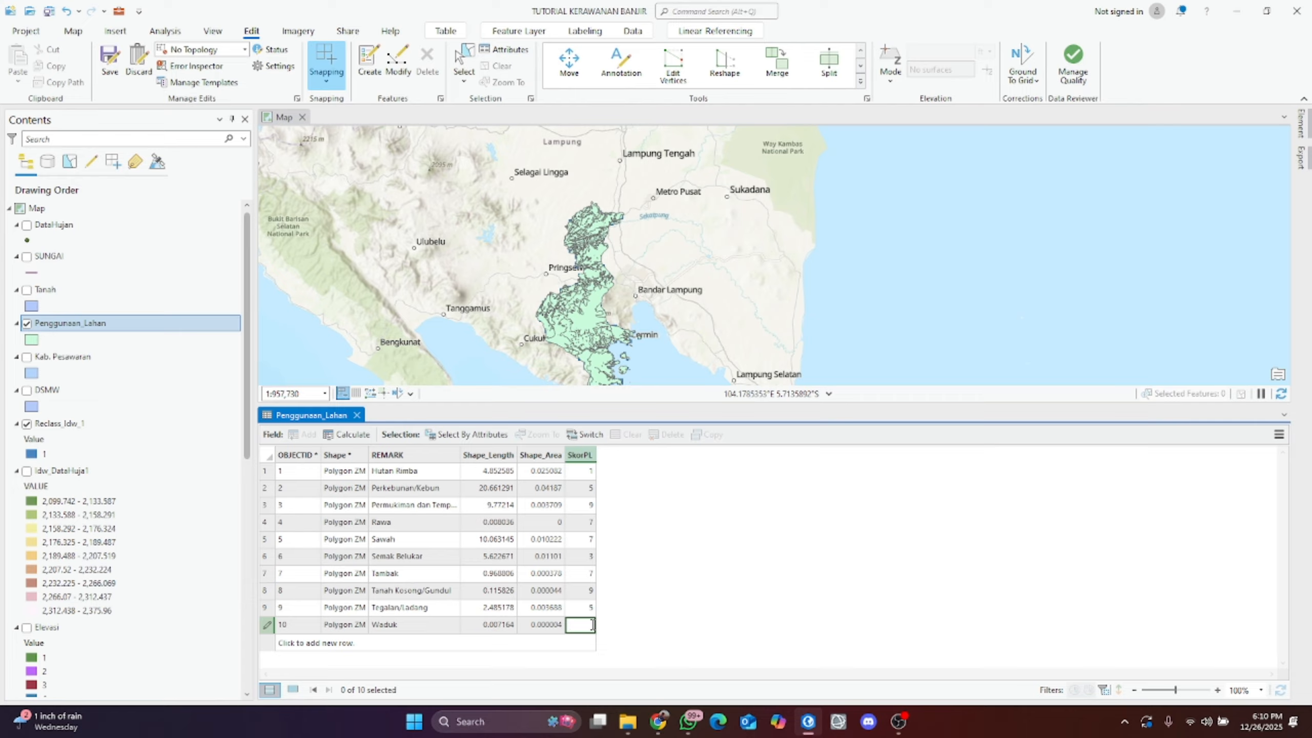
pyautogui.write('7')
pyautogui.press('Return')
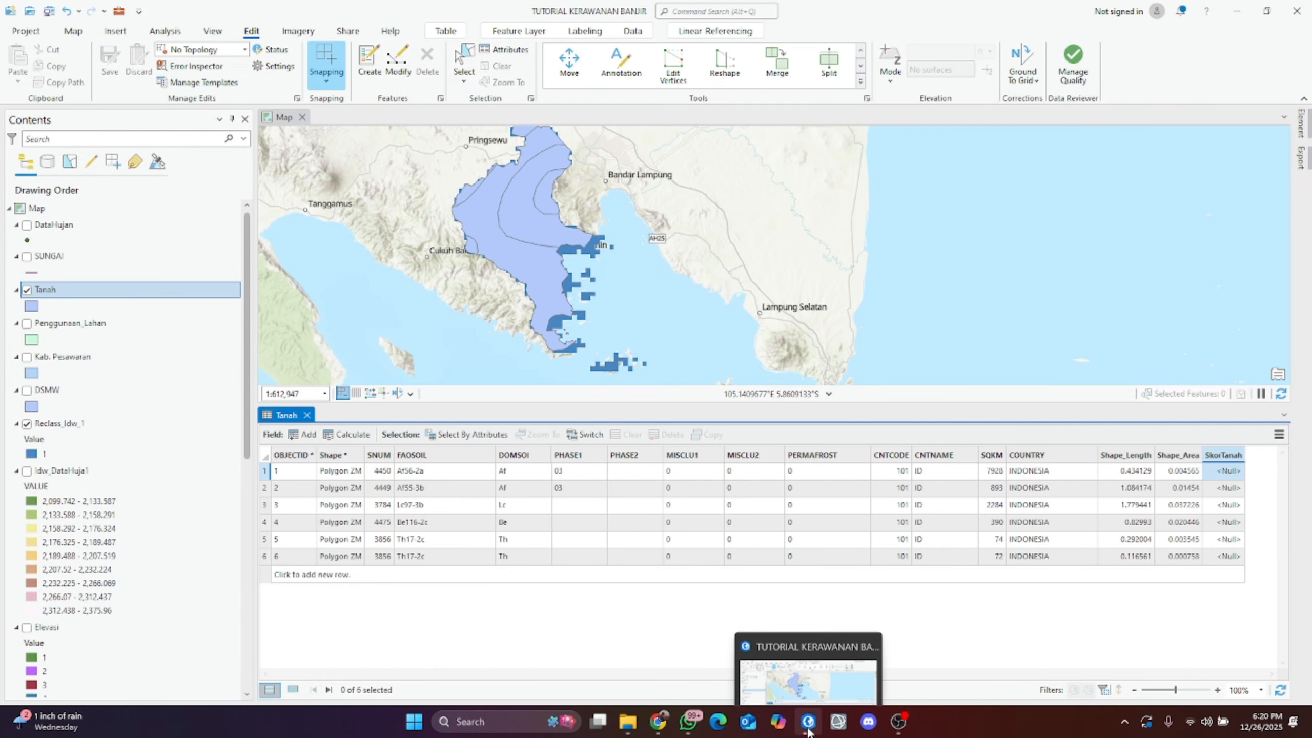
# Step: Compare the soil class scores in Tabel 2 of the article in Chrome with the soil codes in the Tanah table in ArcGIS Pro
pyautogui.click(611, 578)
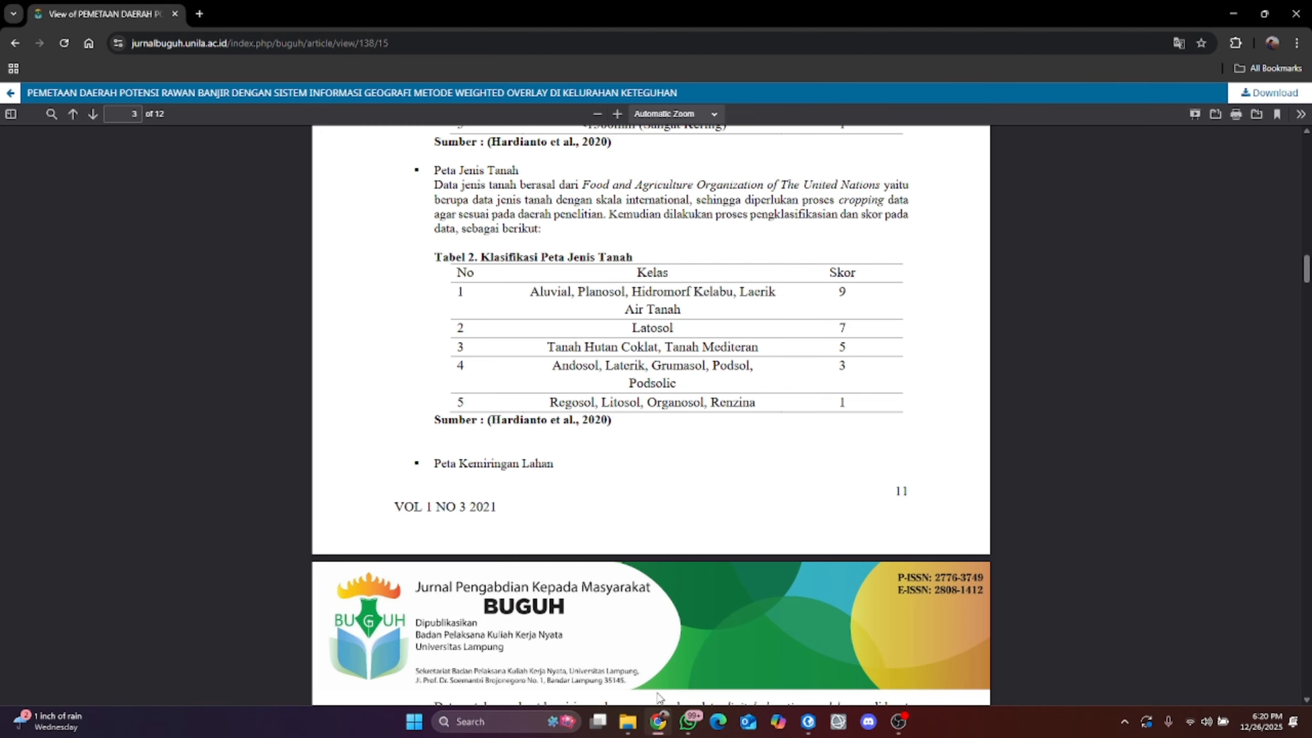
pyautogui.click(659, 724)
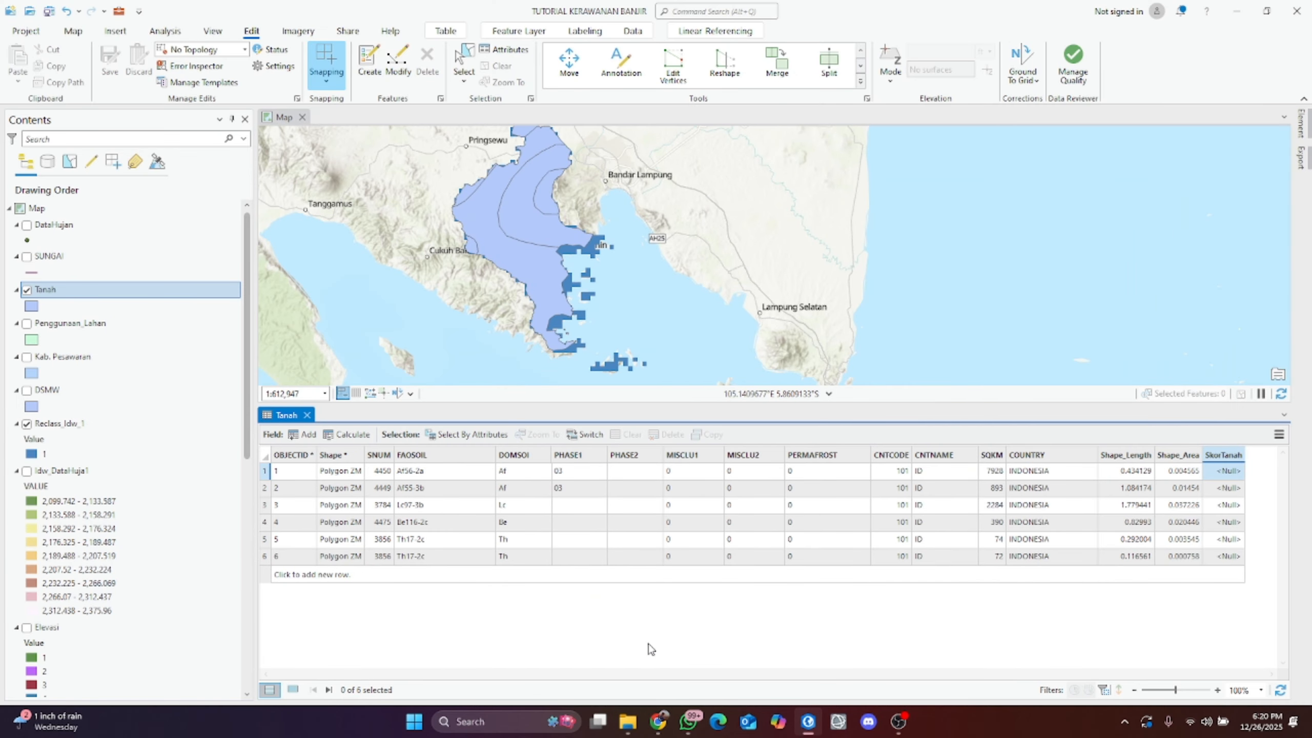
pyautogui.click(658, 722)
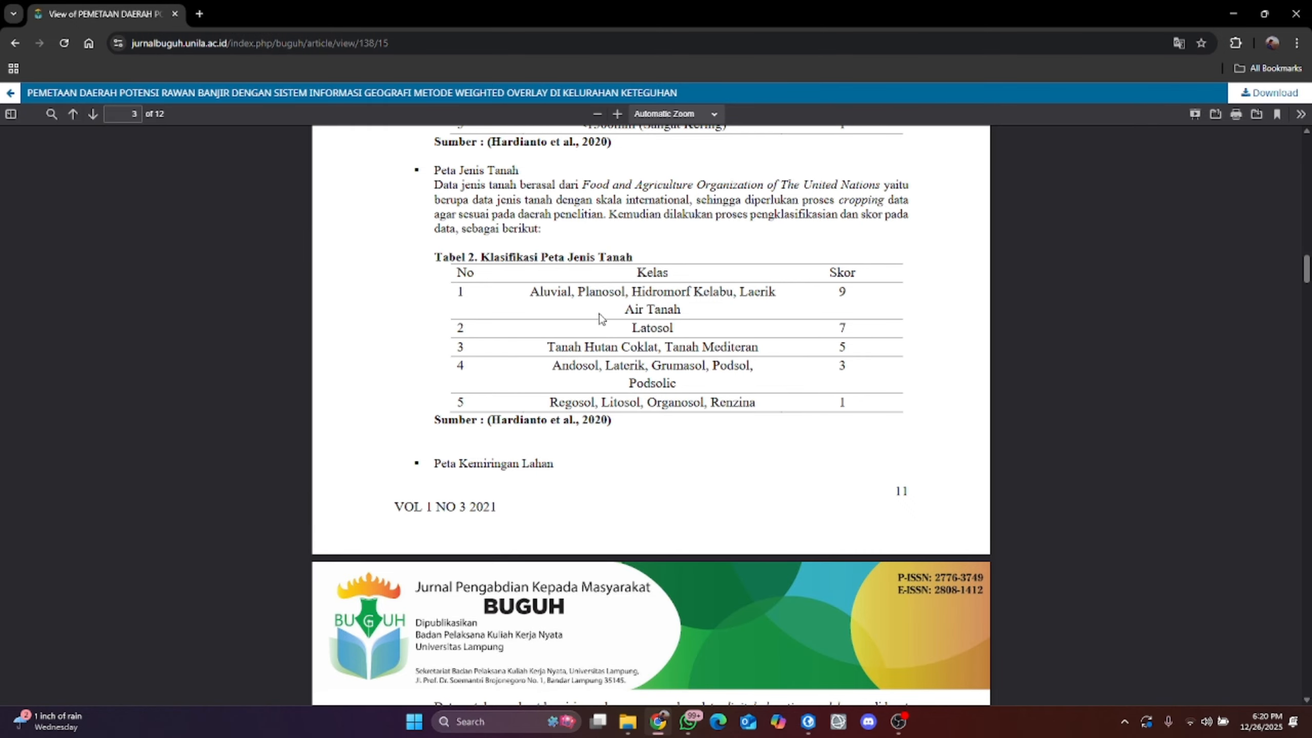
pyautogui.click(659, 722)
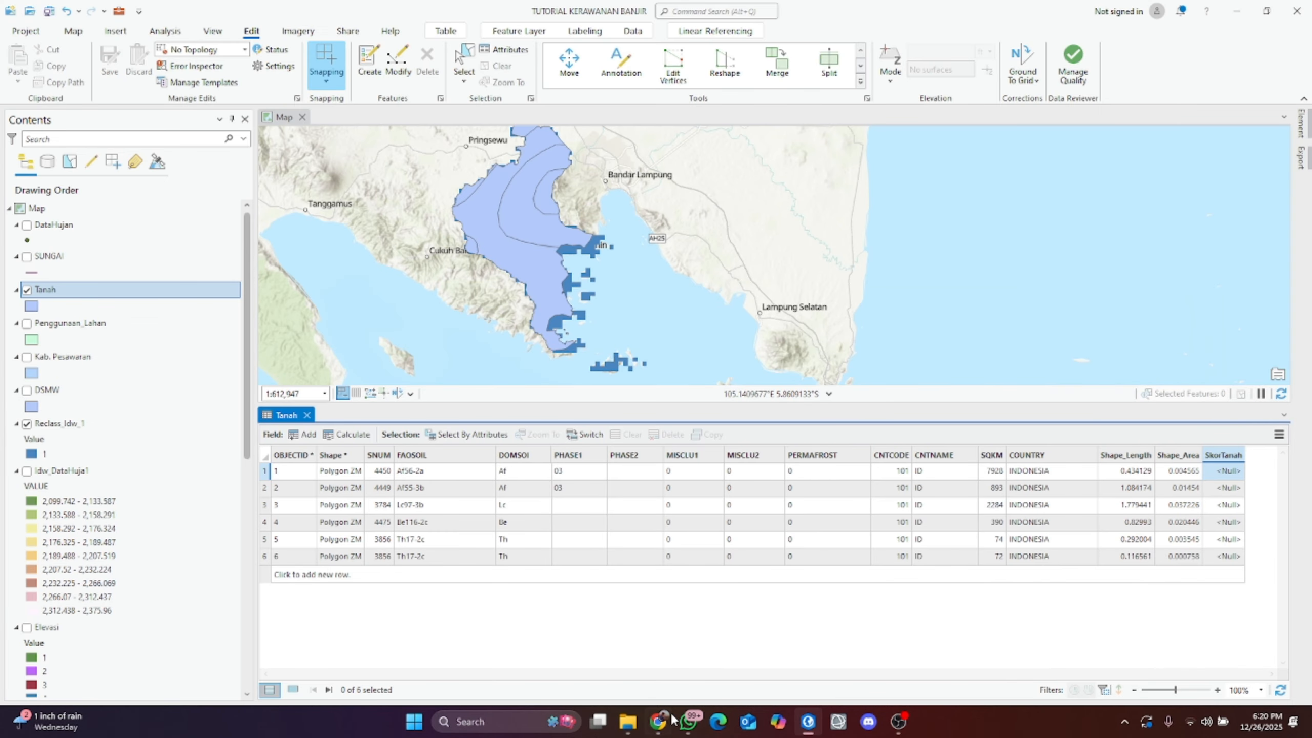
pyautogui.click(659, 722)
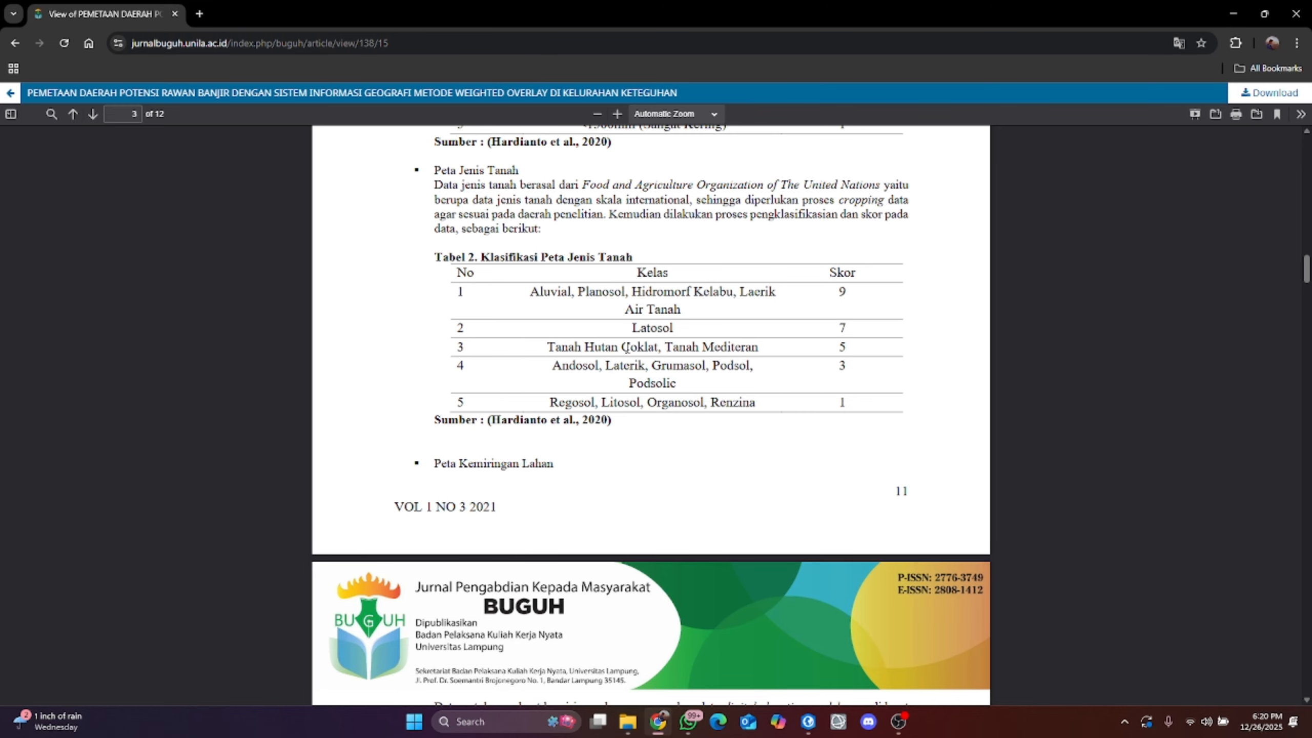
pyautogui.click(637, 729)
pyautogui.click(637, 729)
pyautogui.click(661, 724)
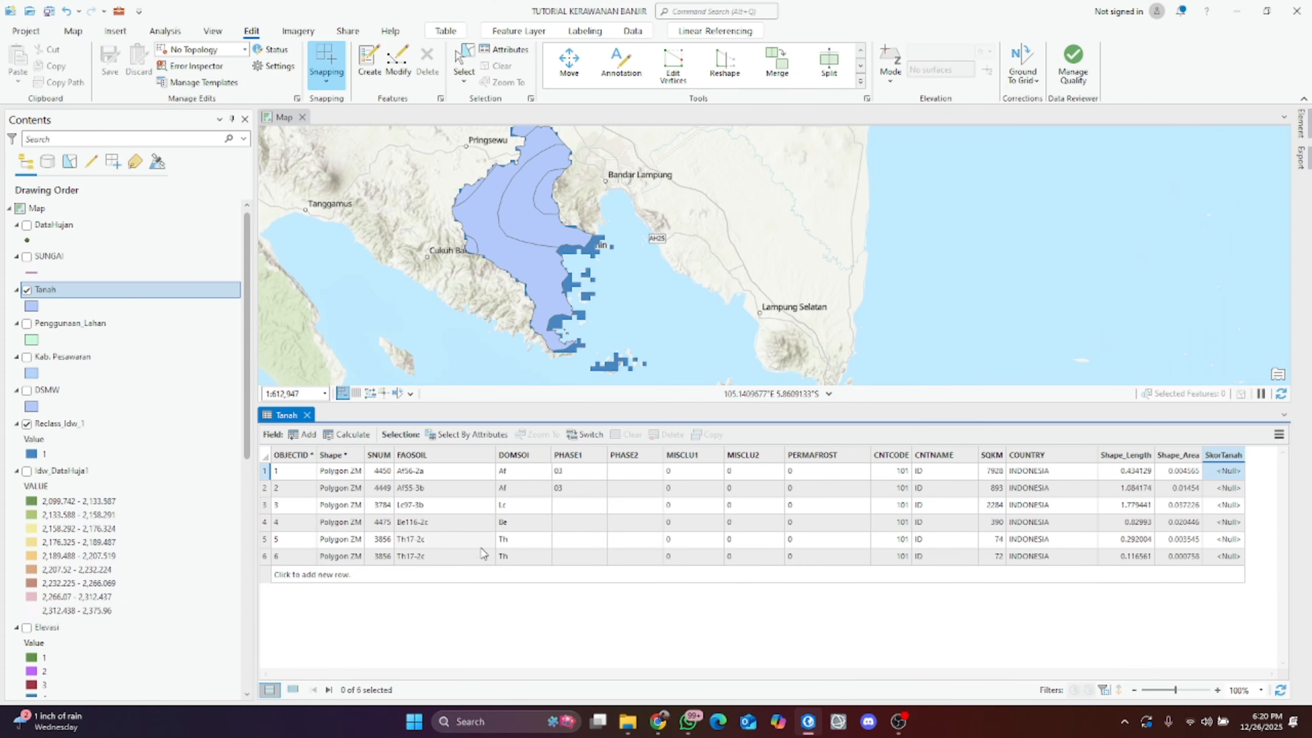
pyautogui.click(671, 729)
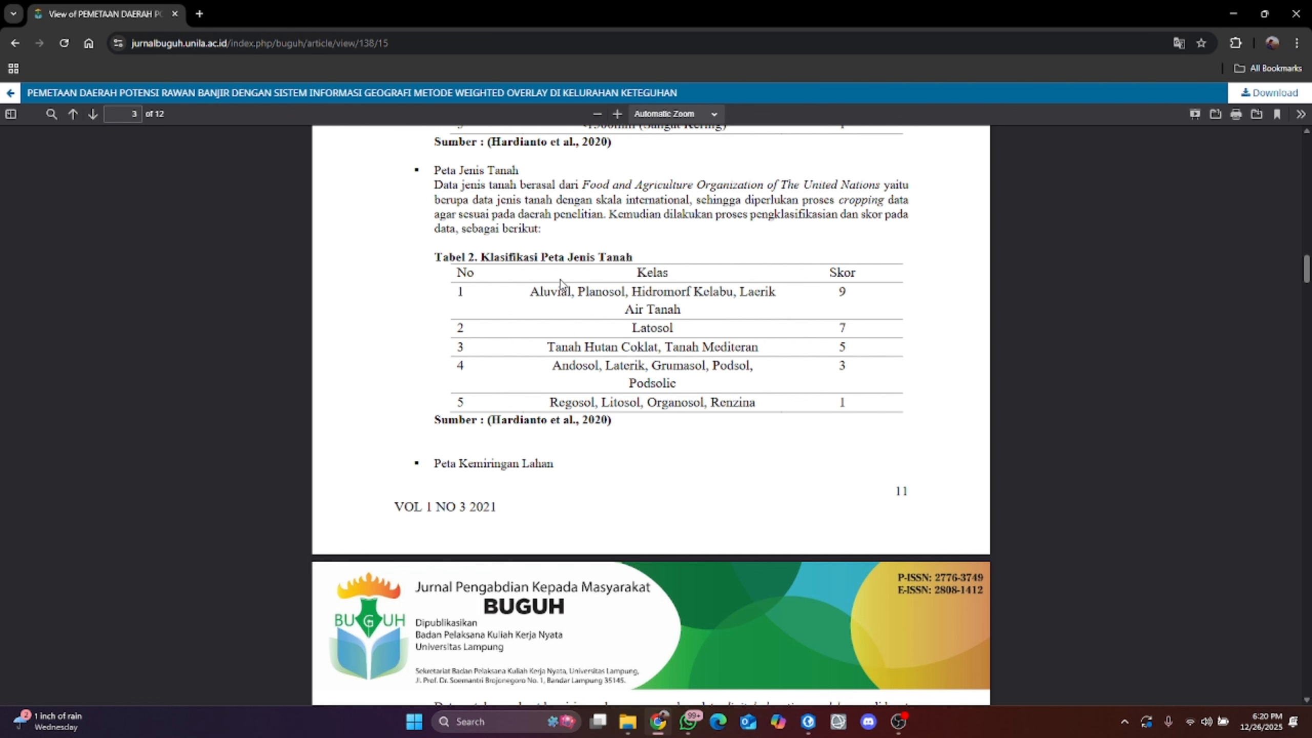
pyautogui.click(661, 724)
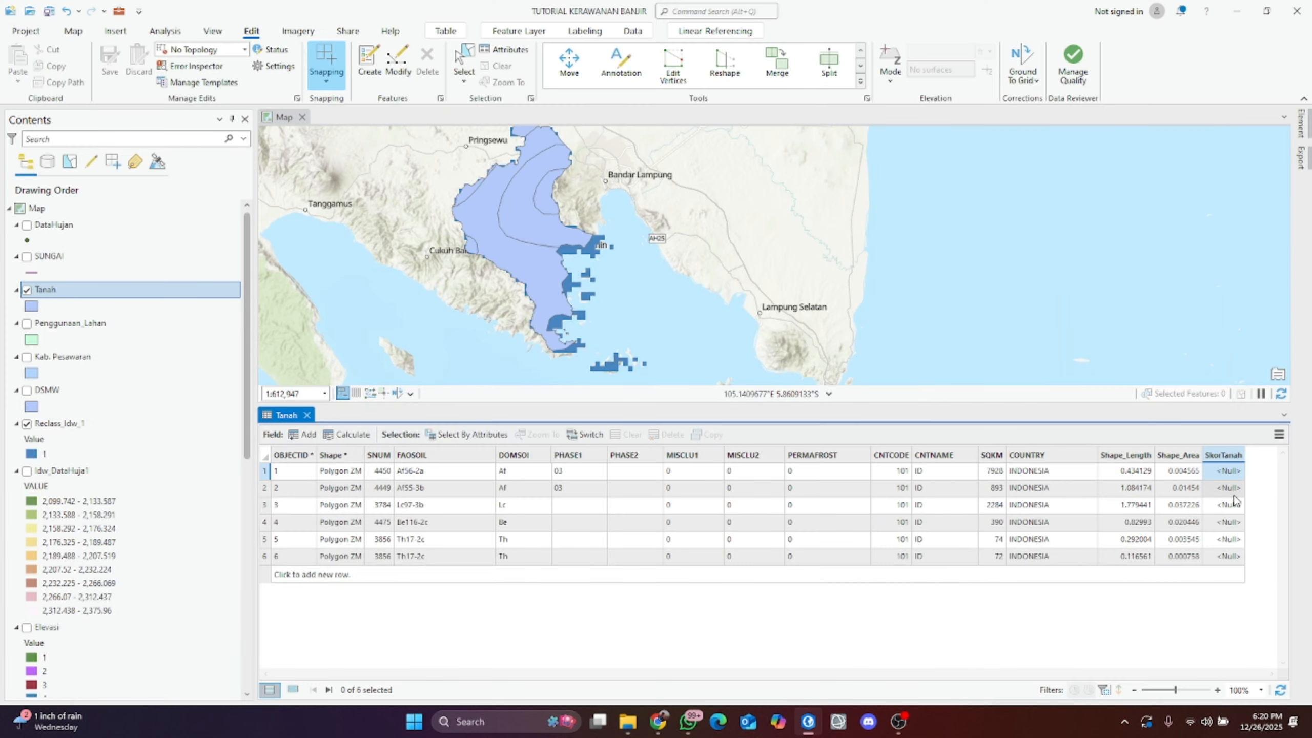
# Step: Set SkorTanah to 3 for both Af soil records in the Tanah table
pyautogui.click(1222, 473)
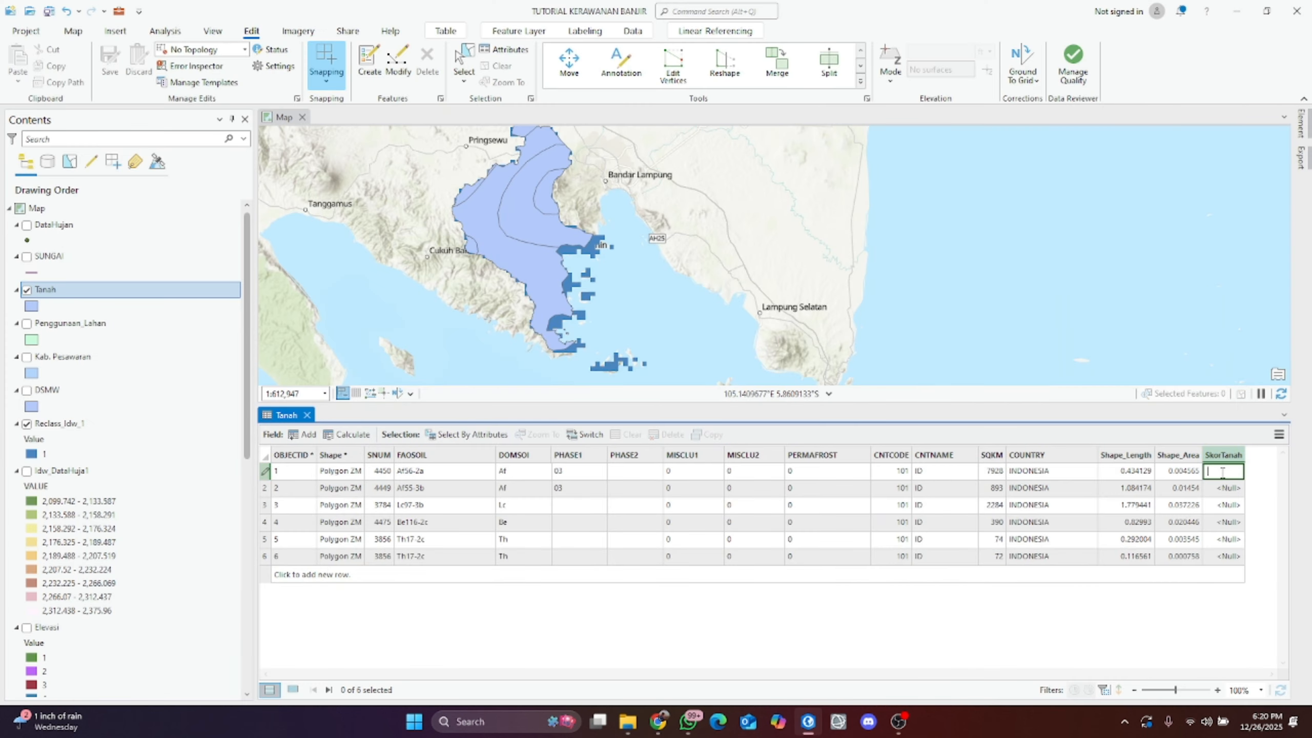
pyautogui.write('3')
pyautogui.press('Return')
pyautogui.write('3')
pyautogui.press('Return')
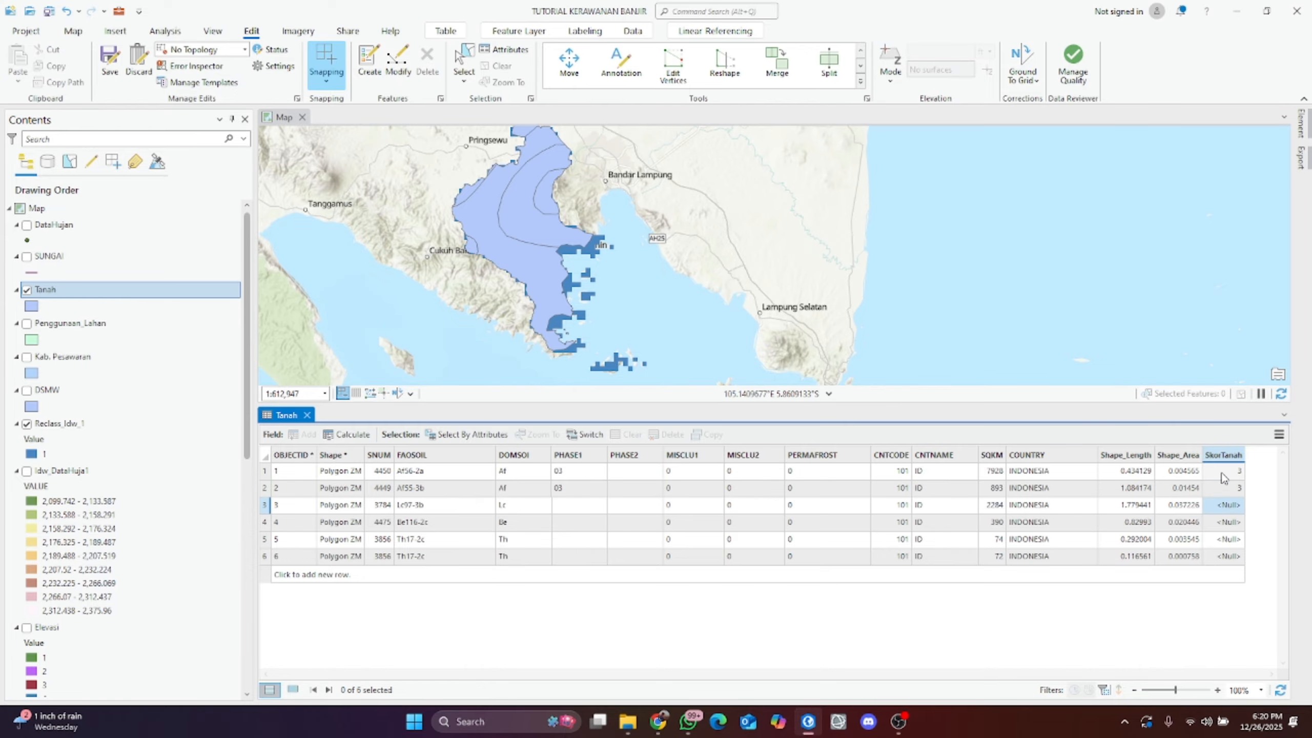
# Step: Set SkorTanah to 1 for the Lc soil, 3 for the Be soil and 1 for both Th soils
pyautogui.write('1')
pyautogui.press('Return')
pyautogui.write('3')
pyautogui.press('Return')
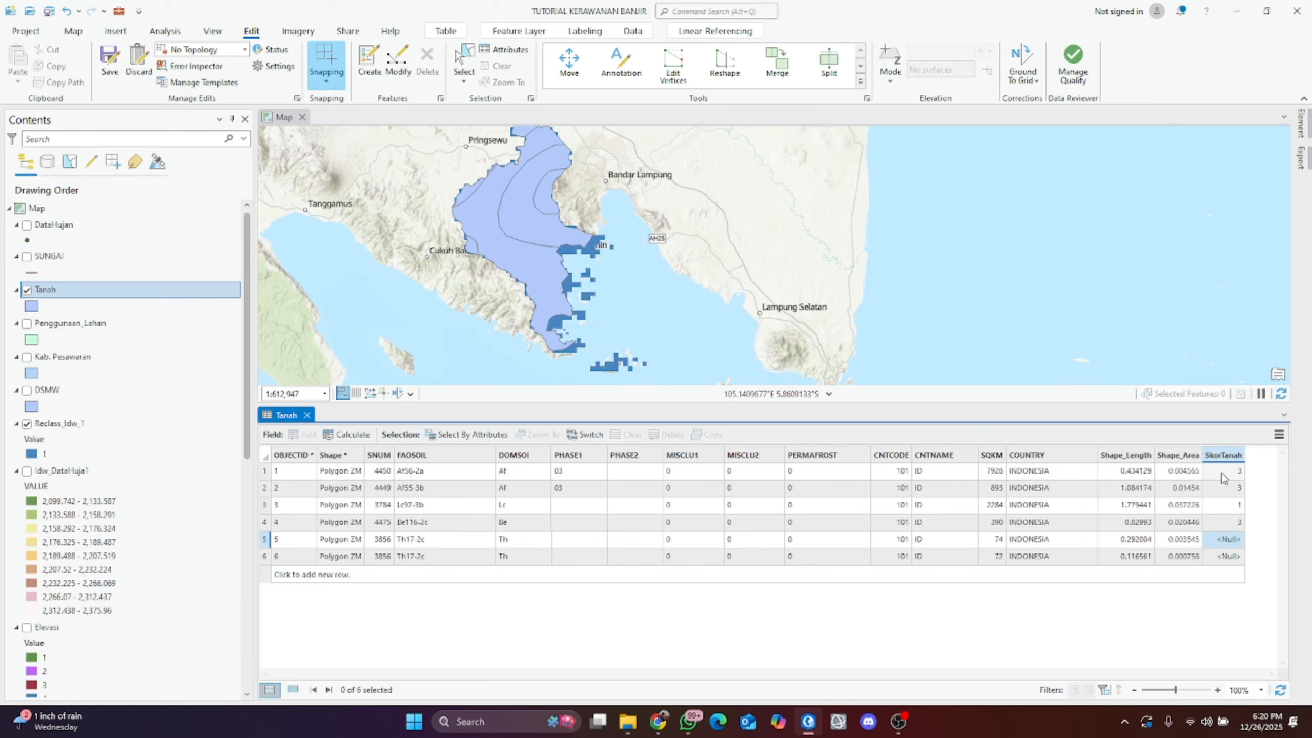
pyautogui.write('1')
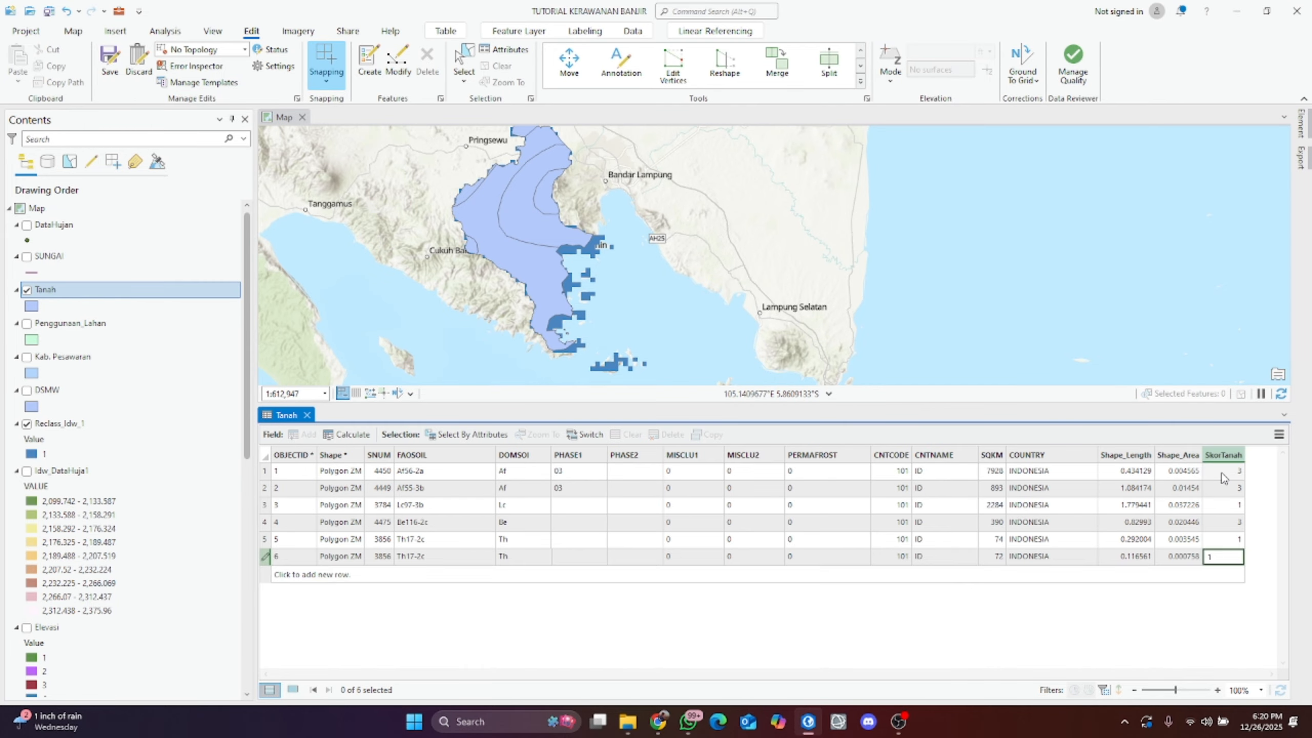
pyautogui.press('Return')
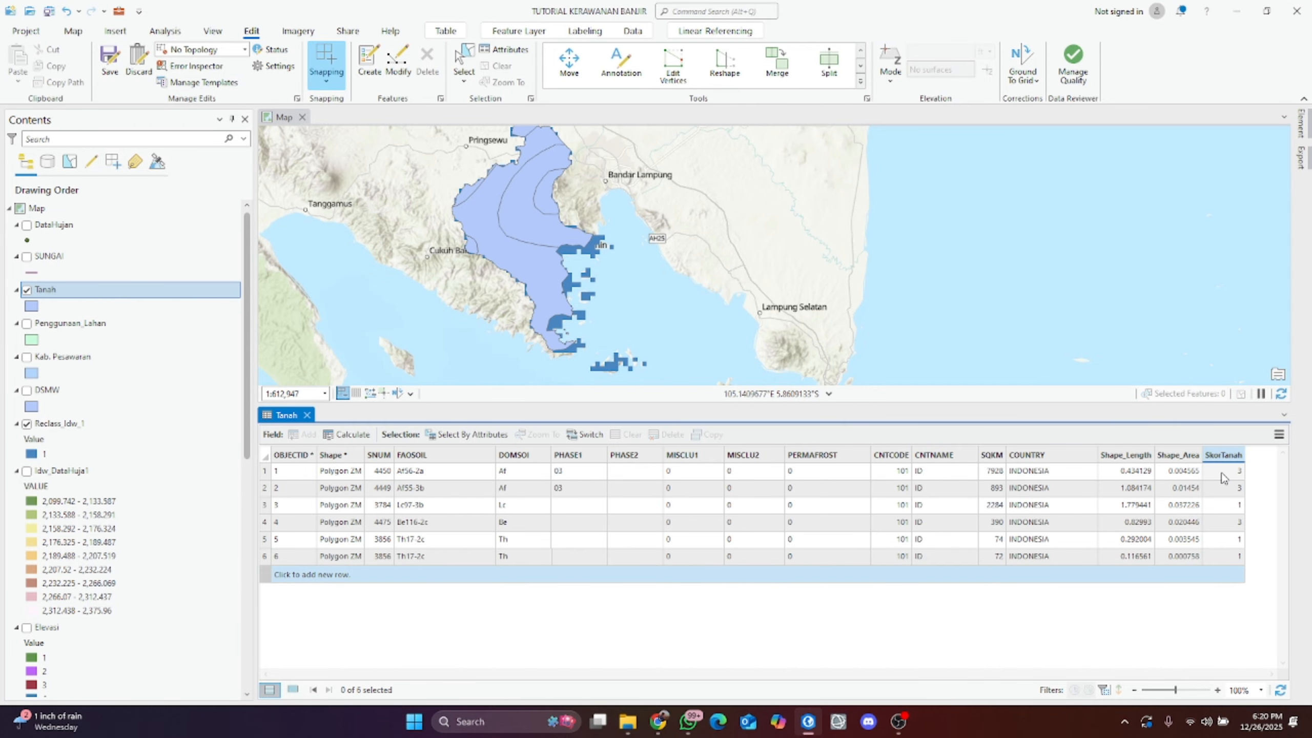
# Step: Close the Tanah table, hide the Tanah and Reclass_Idw_1 layers, and show the SUNGAI layer
pyautogui.click(308, 415)
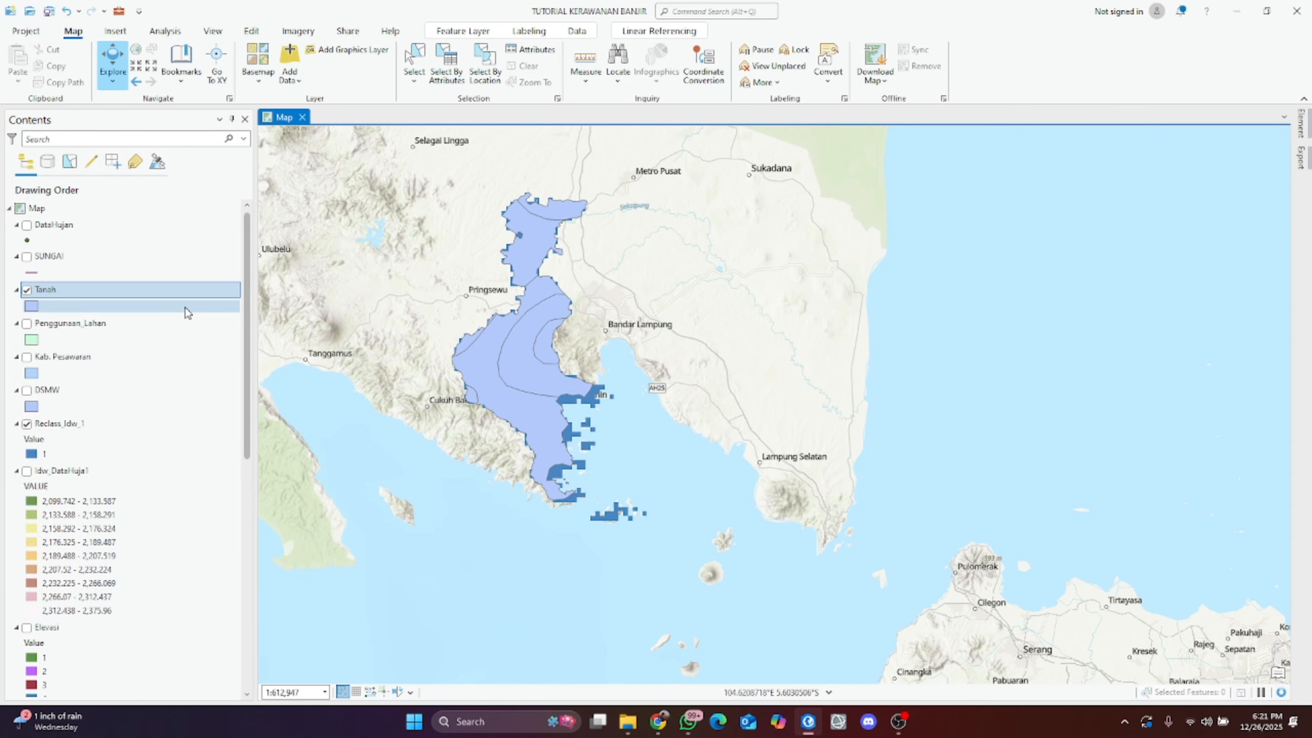
pyautogui.click(26, 291)
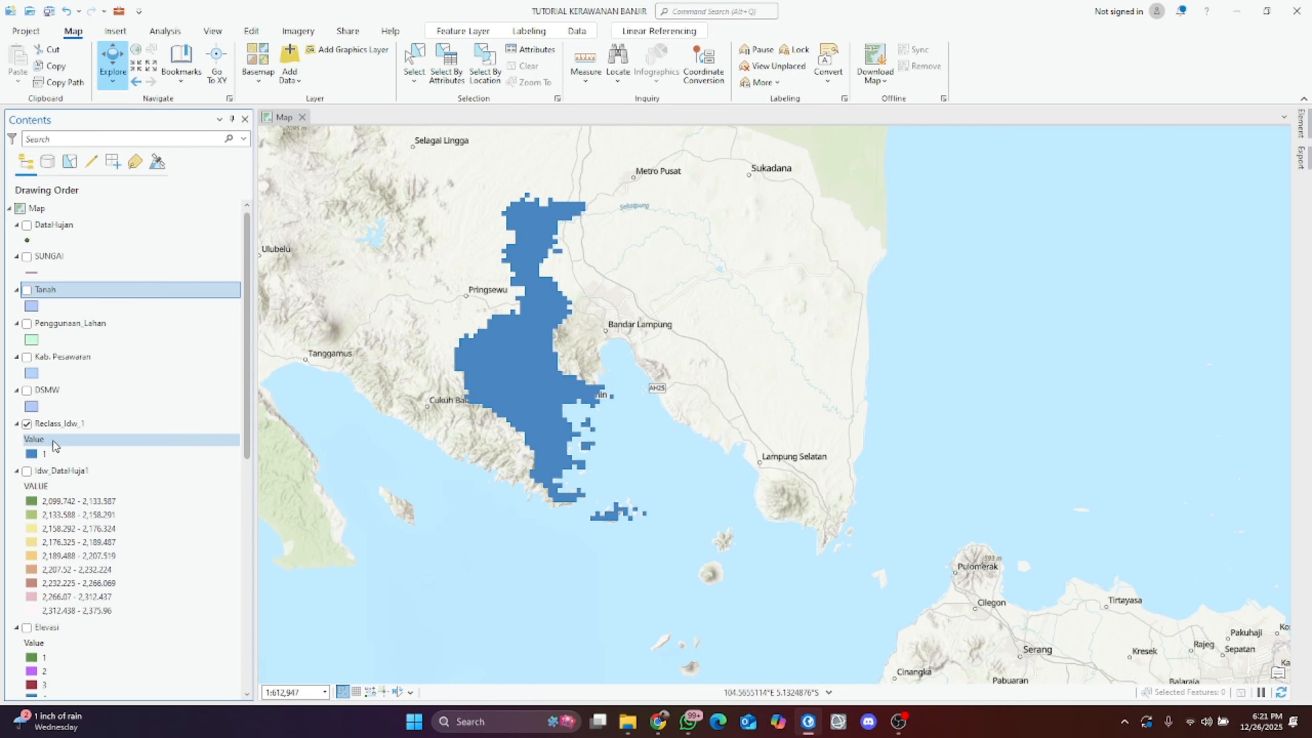
pyautogui.click(26, 424)
pyautogui.click(740, 11)
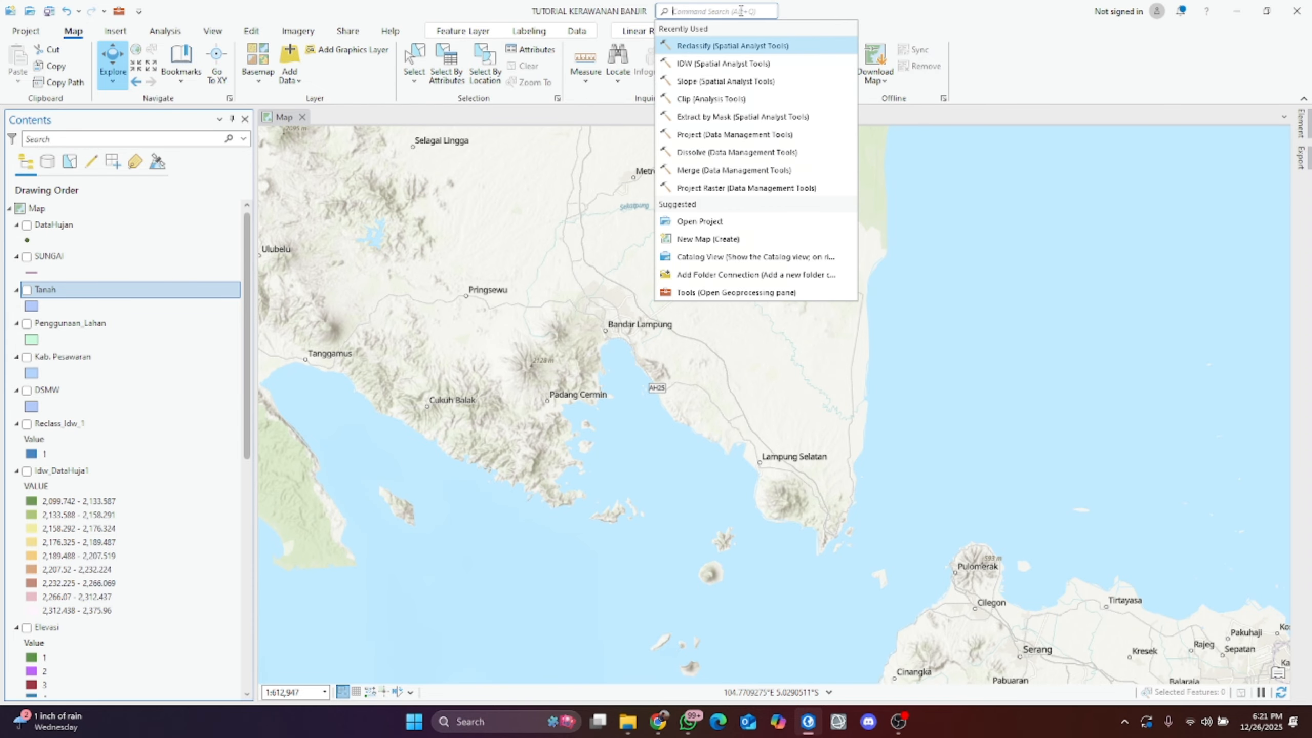
pyautogui.click(26, 258)
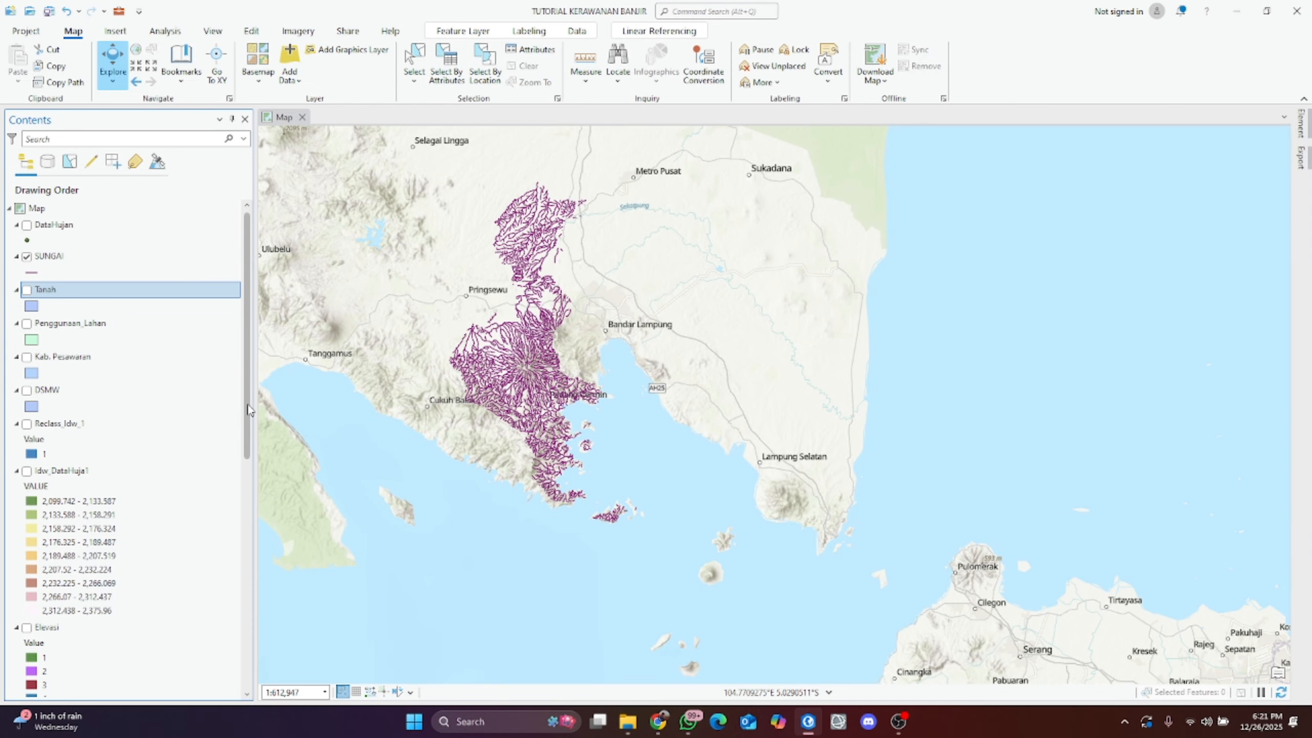
# Step: Look up the river buffer distances and scores in Tabel 6 of the article in Chrome, and return to ArcGIS Pro
pyautogui.click(661, 724)
pyautogui.scroll(-10, 730, 415)
pyautogui.scroll(-15, 730, 415)
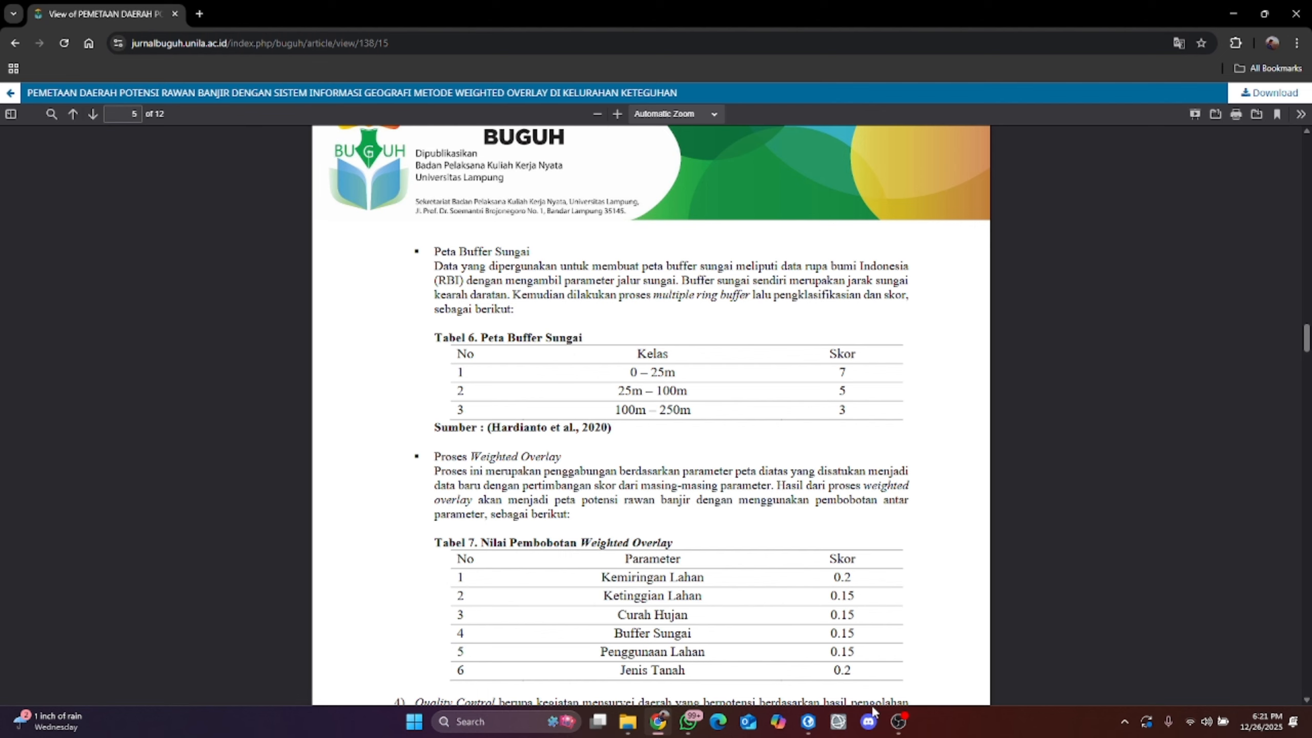
pyautogui.click(808, 721)
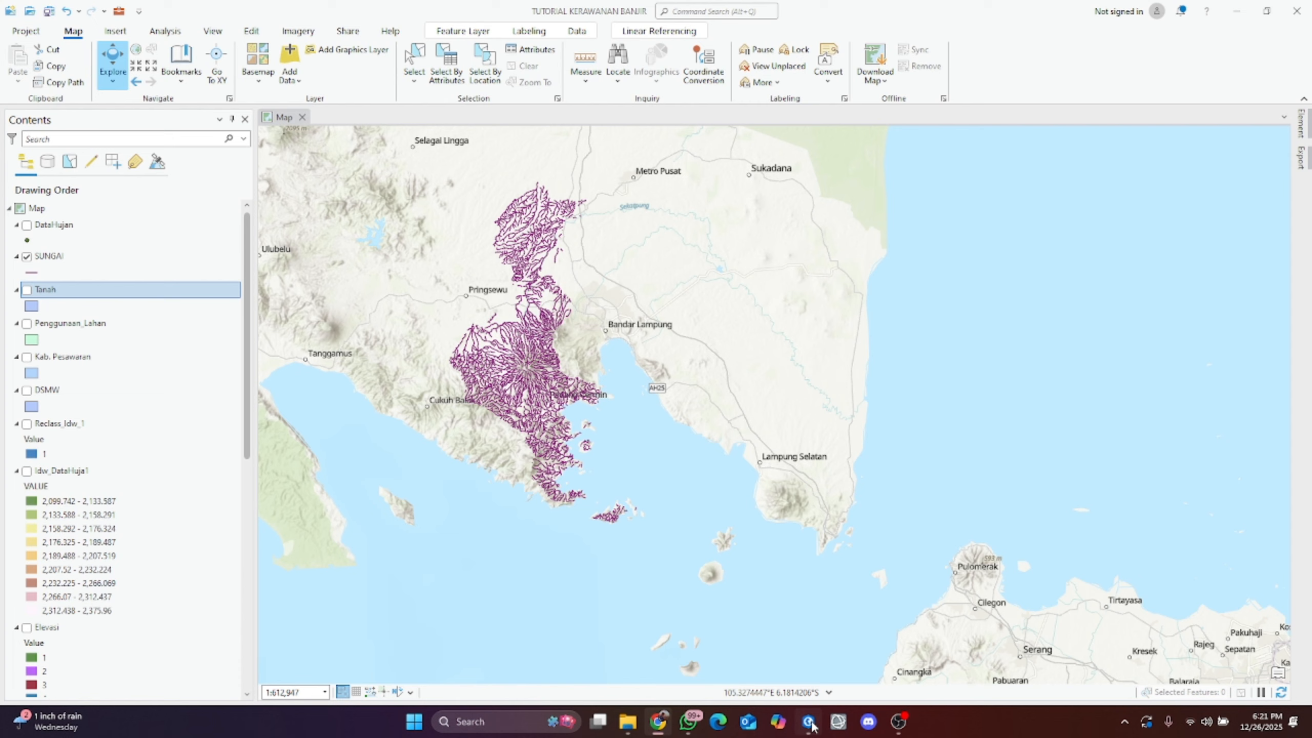
# Step: Find and open the Multiple Ring Buffer analysis tool, and choose SUNGAI as its input features
pyautogui.click(670, 12)
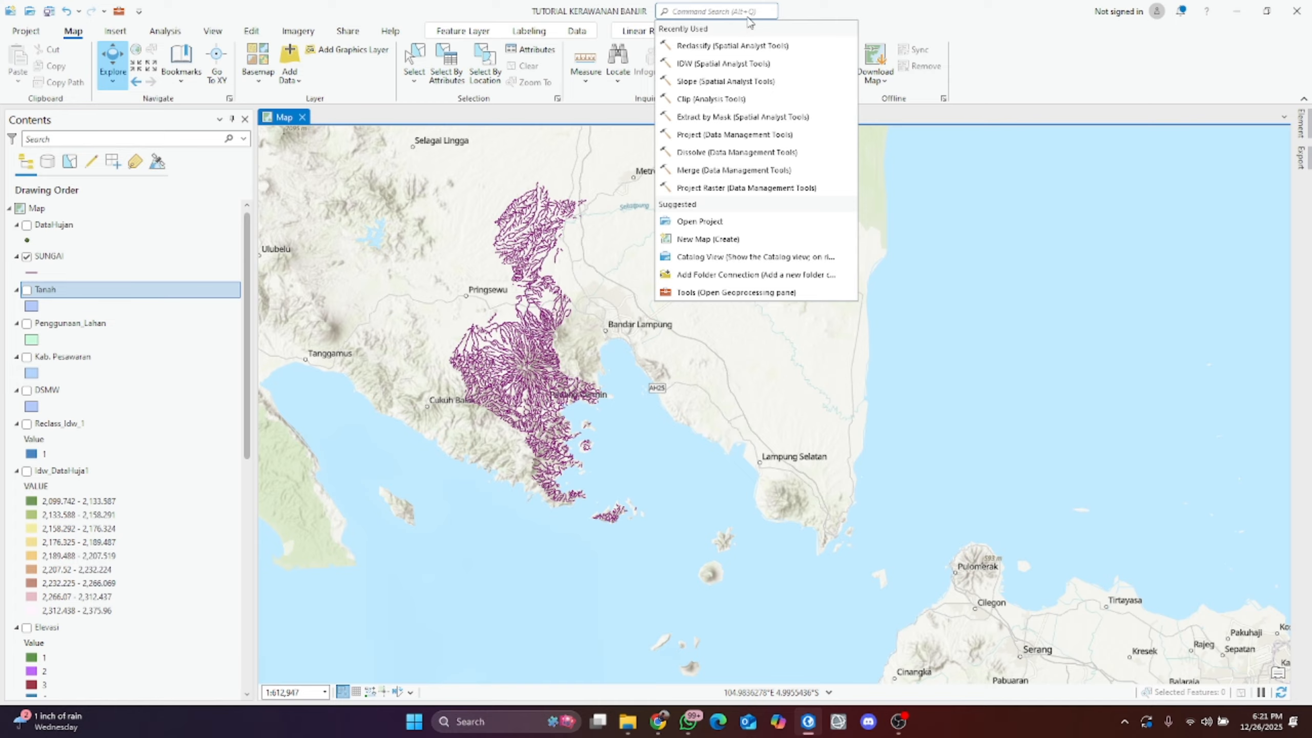
pyautogui.write('multi')
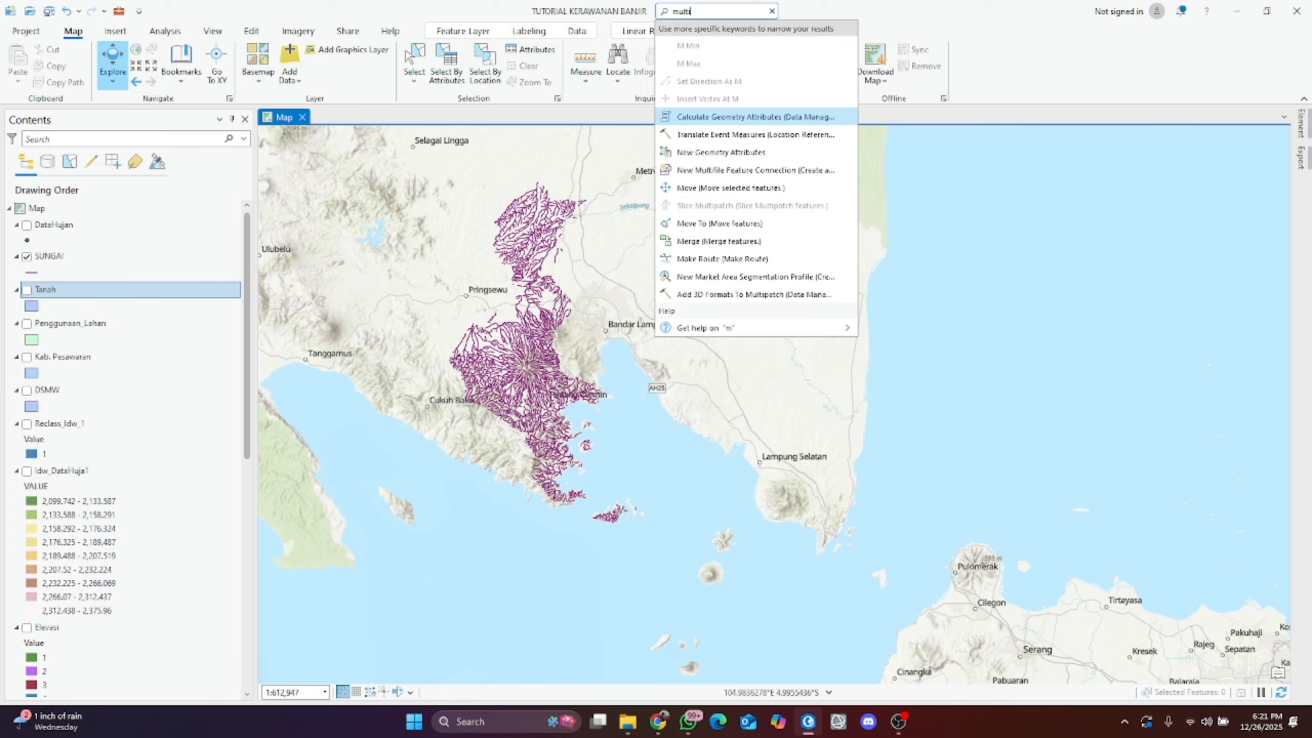
pyautogui.write(' buff')
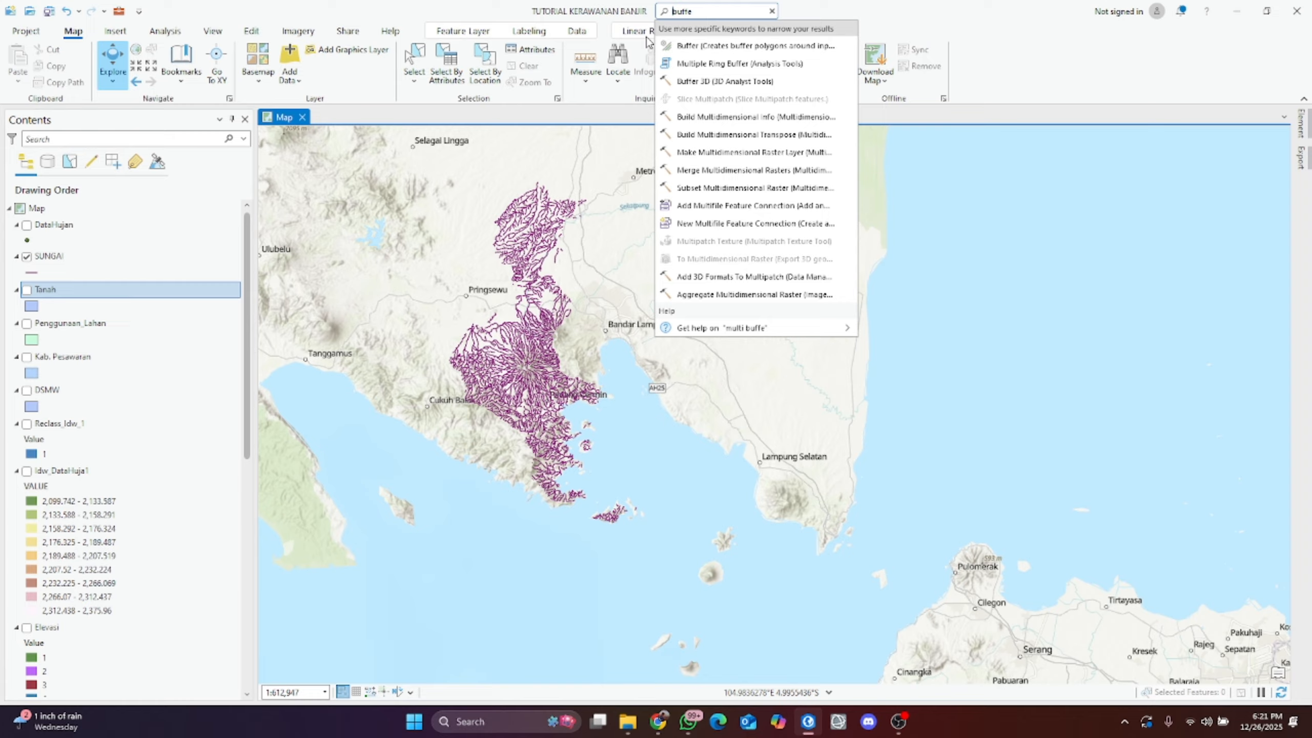
pyautogui.write('e')
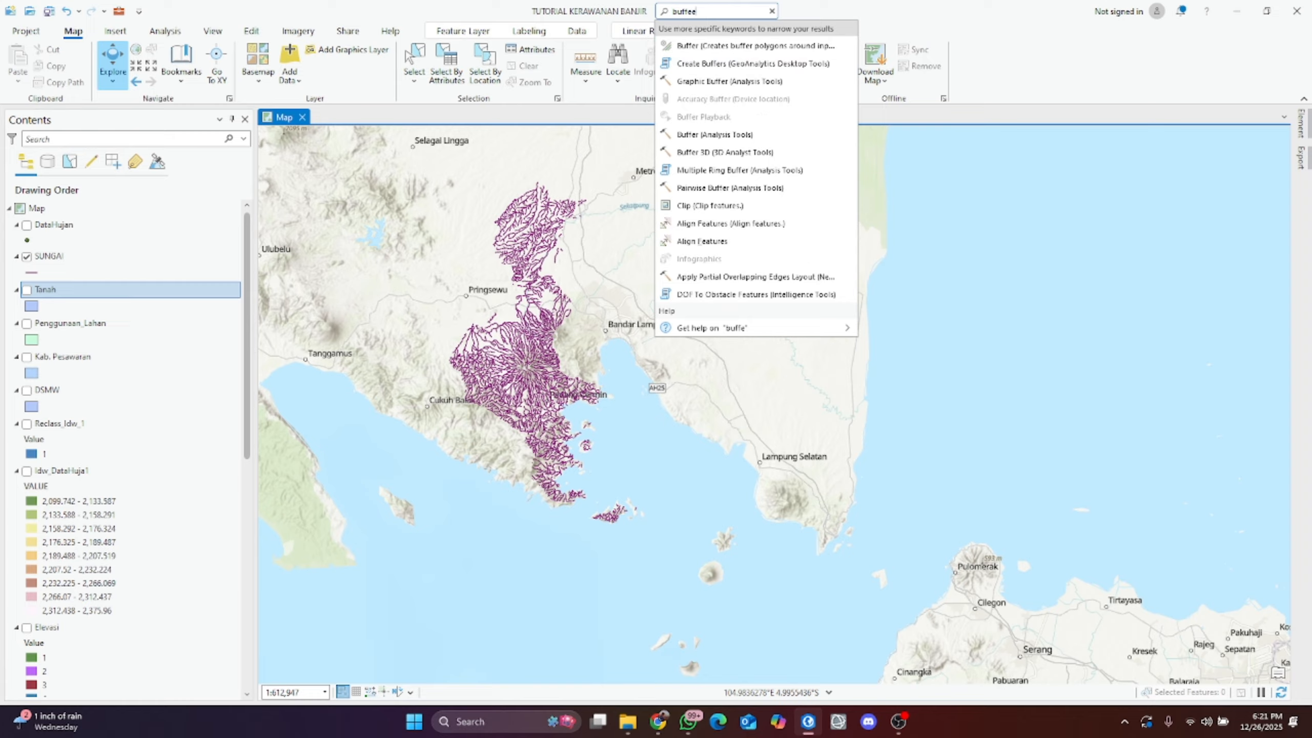
pyautogui.write('r')
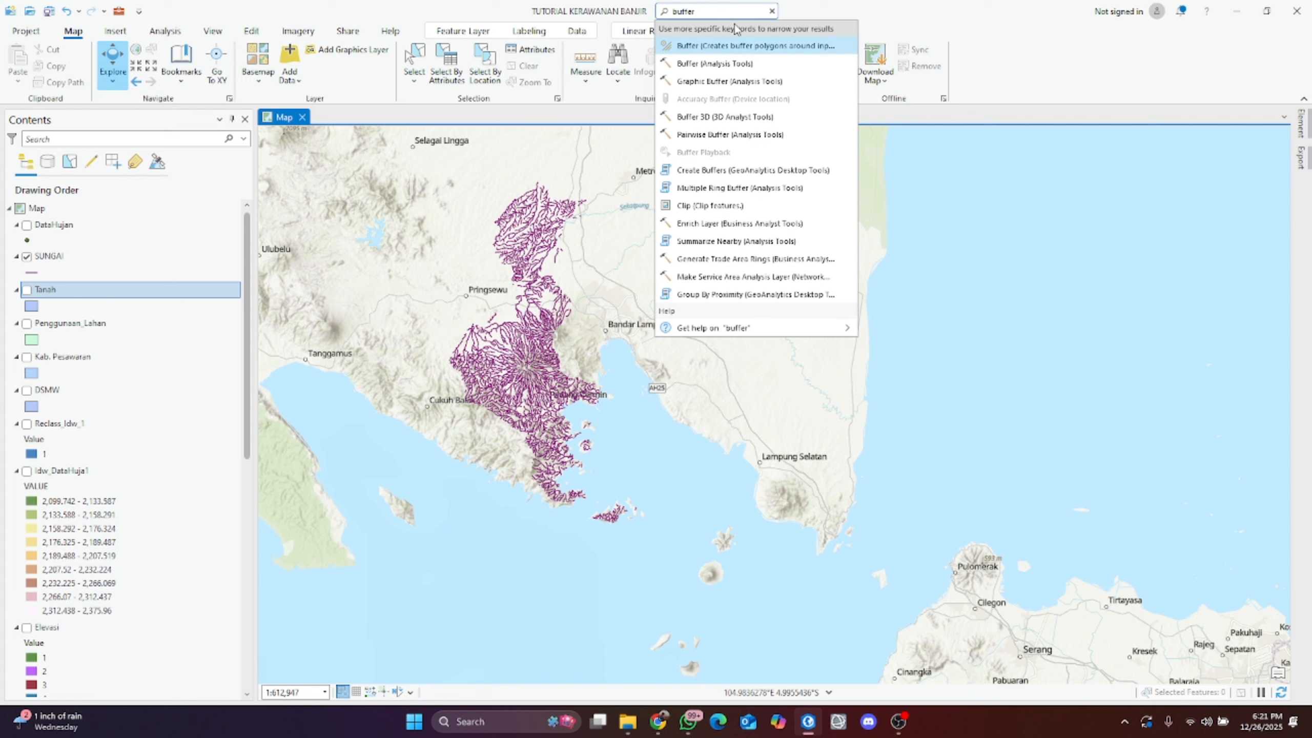
pyautogui.click(756, 192)
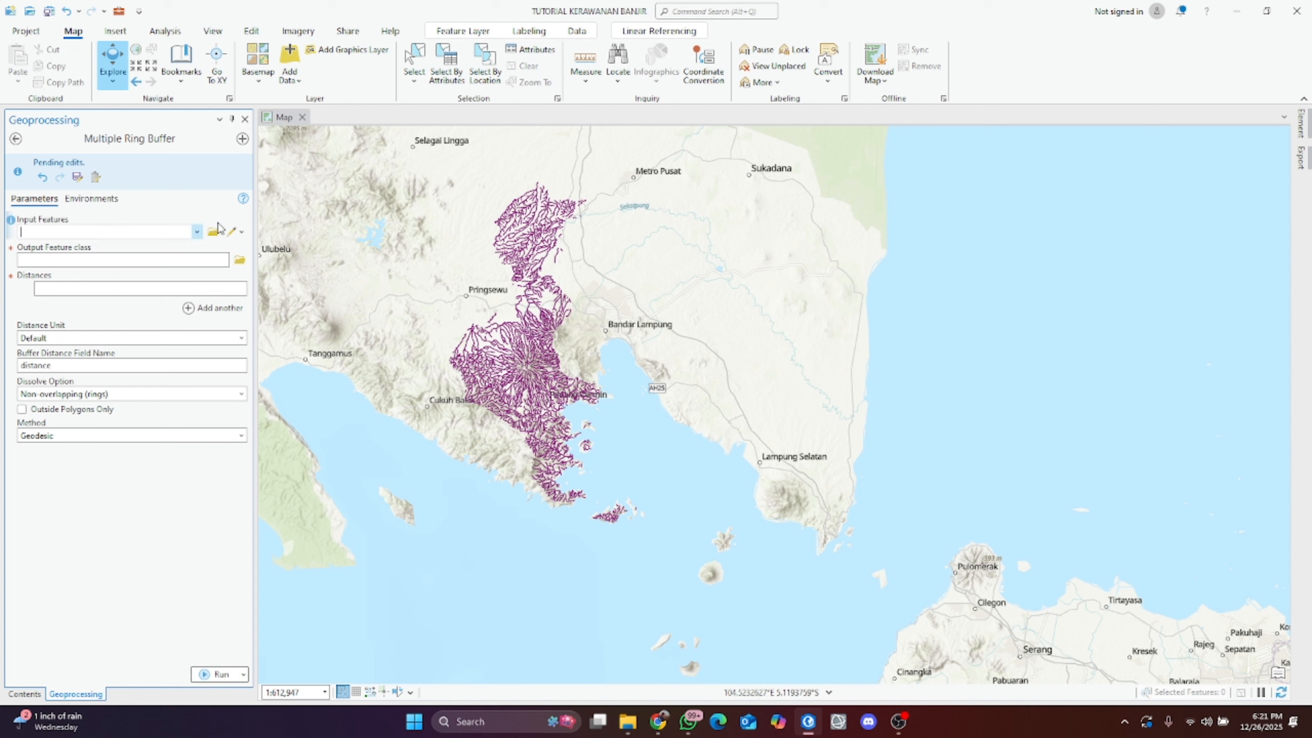
pyautogui.click(198, 232)
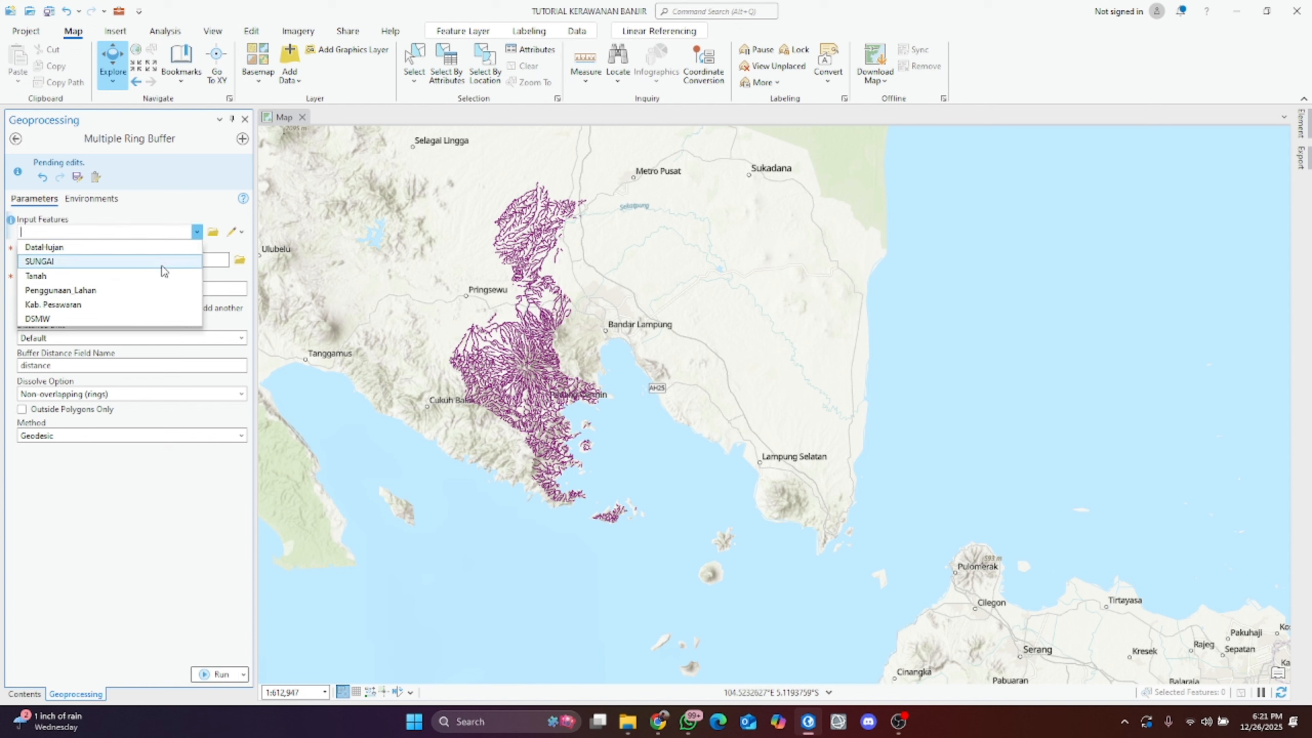
pyautogui.click(164, 270)
# Step: Set the buffer distances to 25, 100 and 250 with Meters as the unit, and run the ring buffer
pyautogui.click(188, 289)
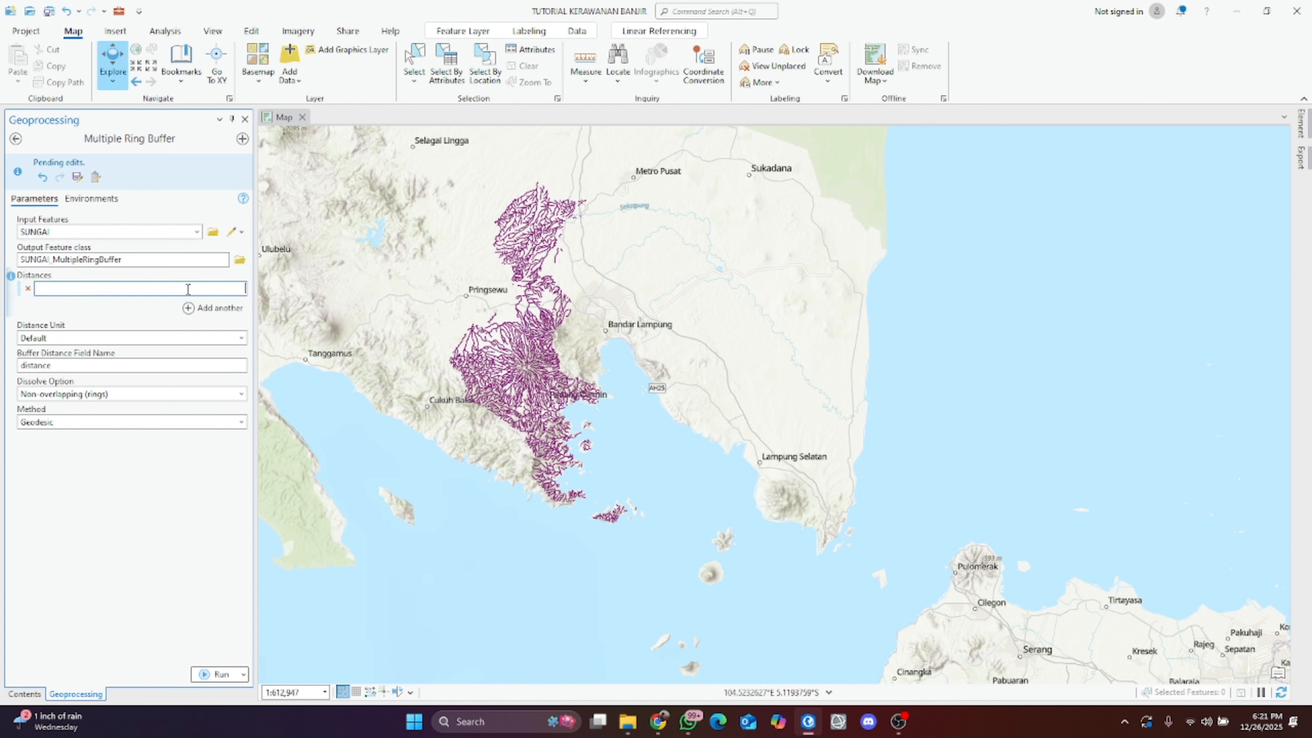
pyautogui.click(241, 338)
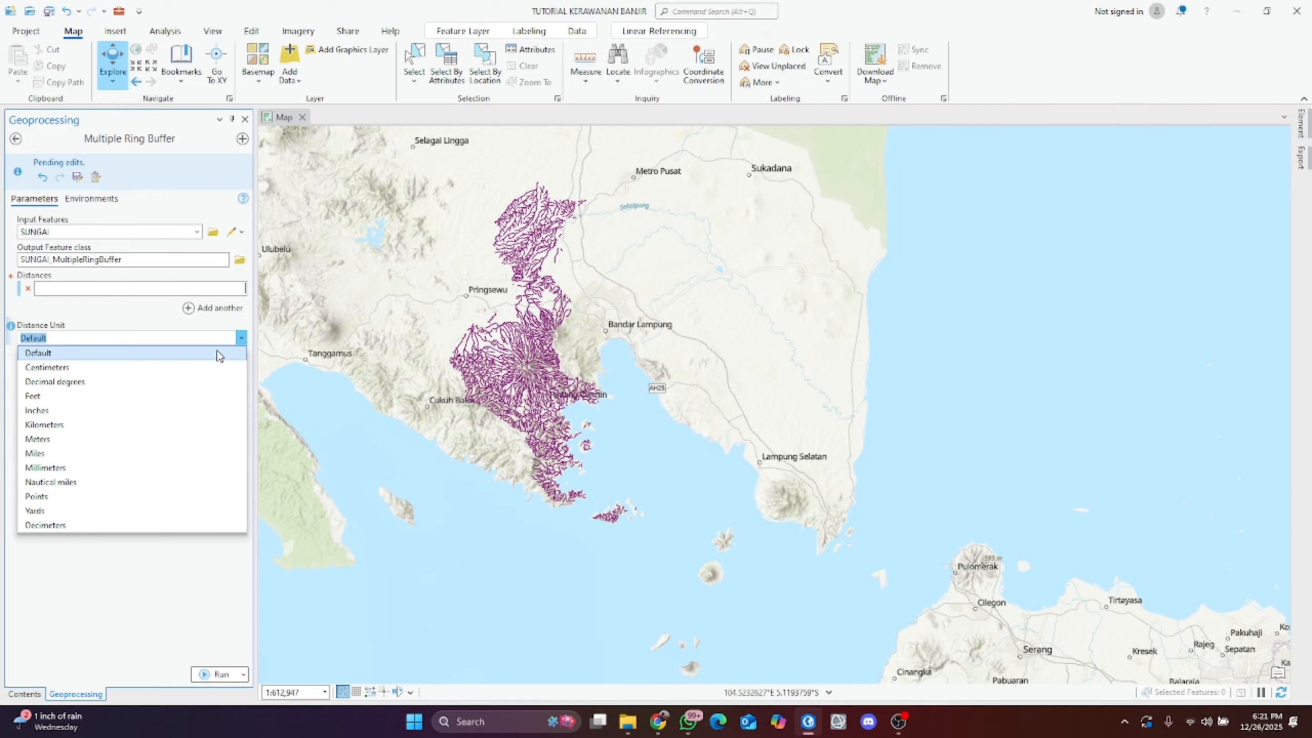
pyautogui.click(115, 438)
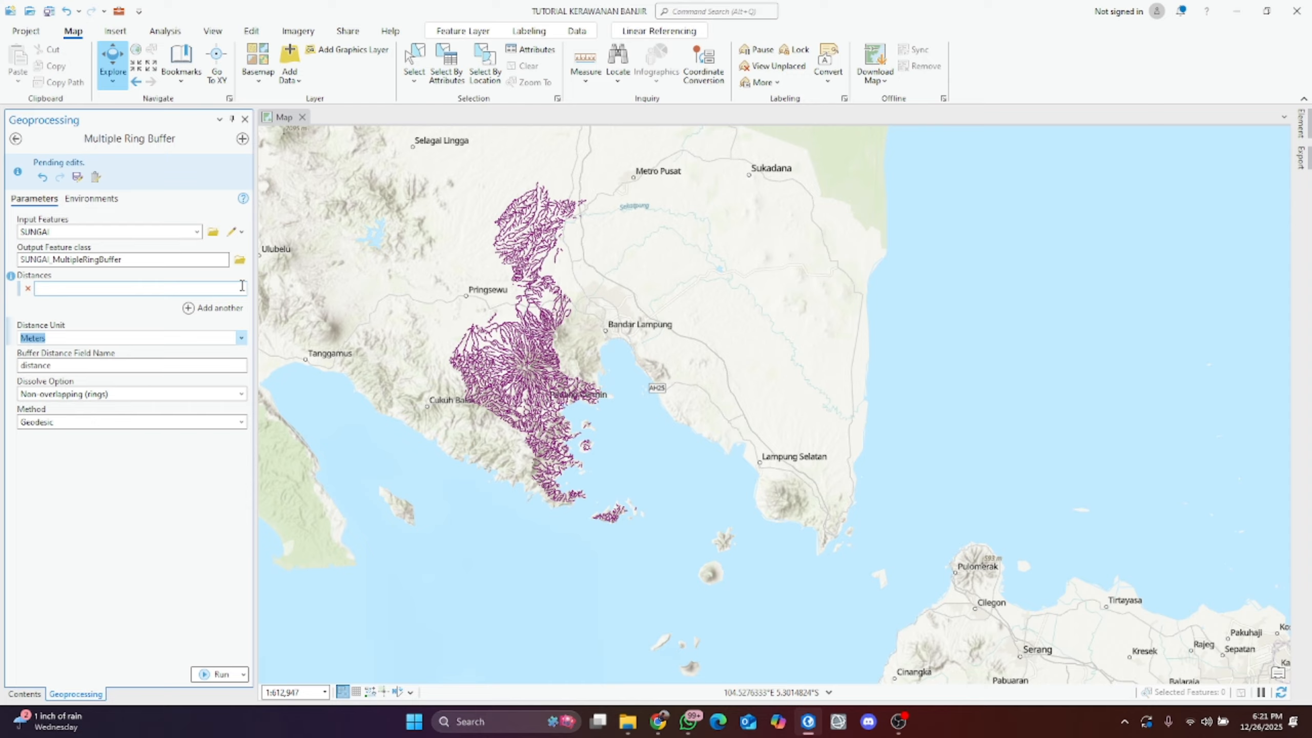
pyautogui.click(244, 288)
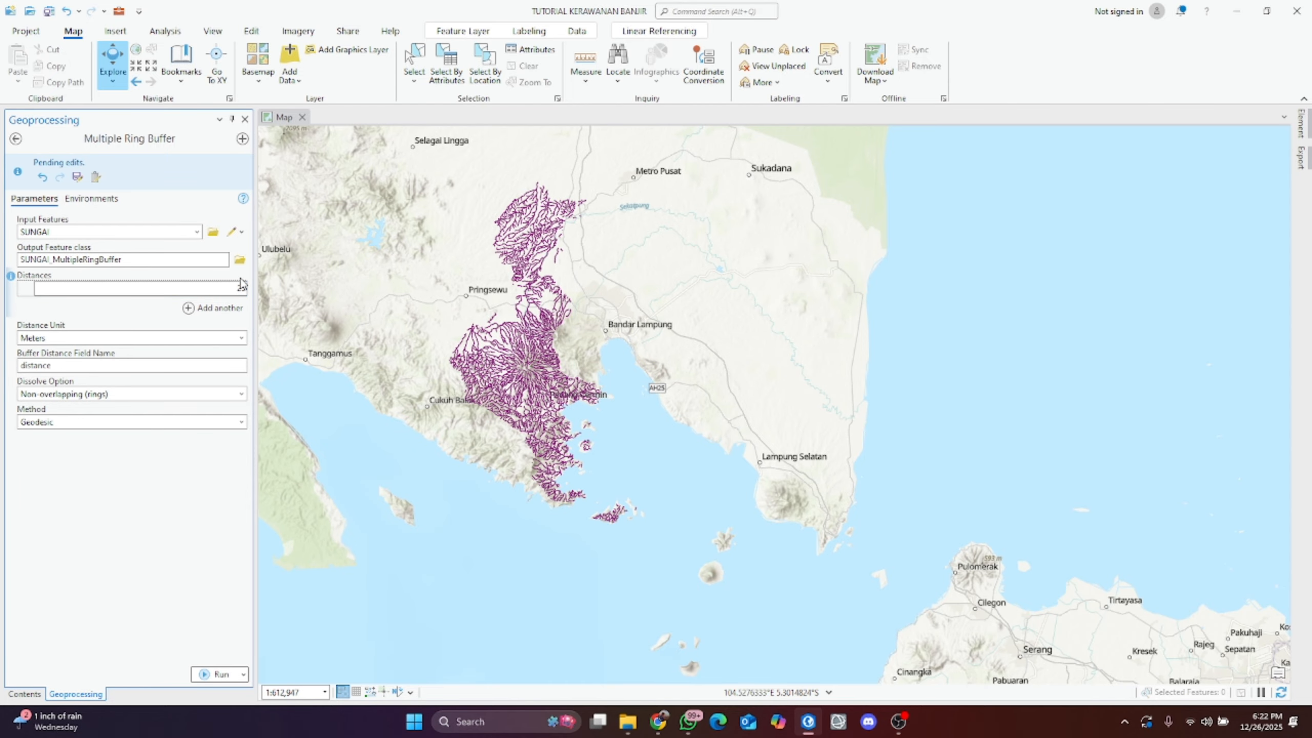
pyautogui.click(216, 308)
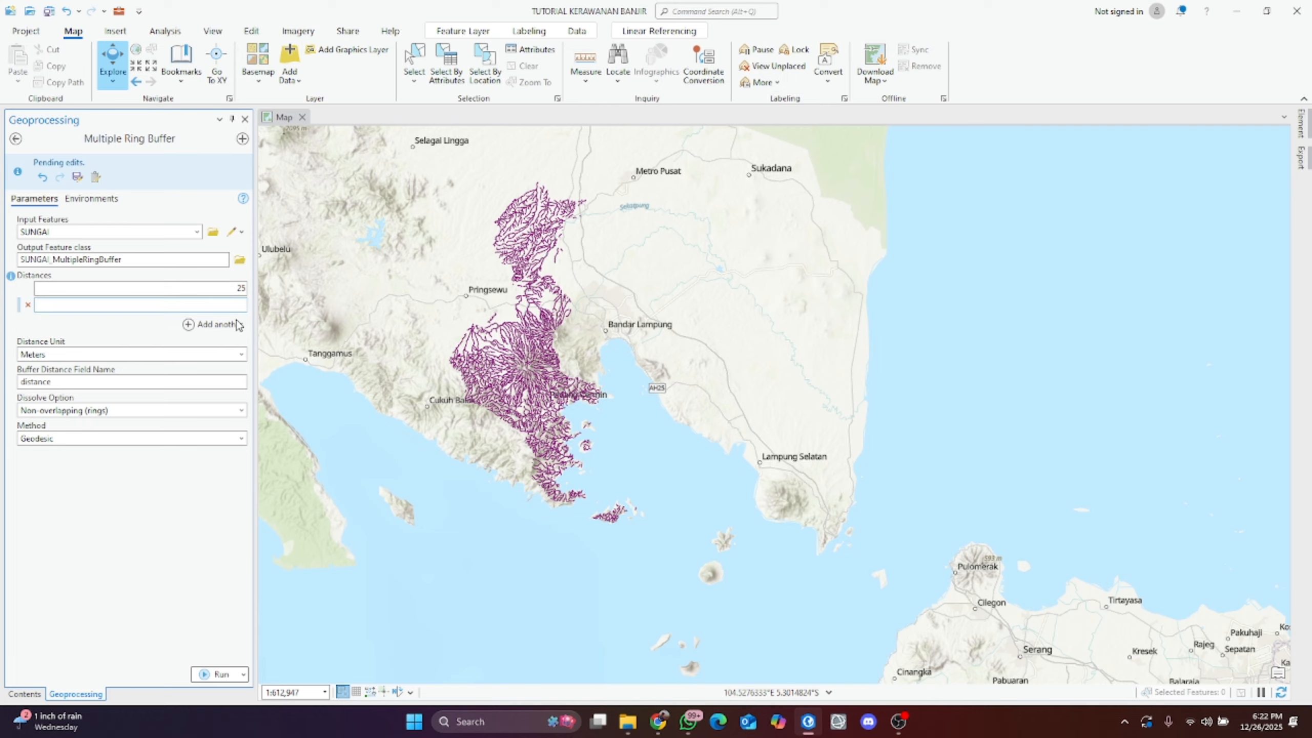
pyautogui.click(245, 304)
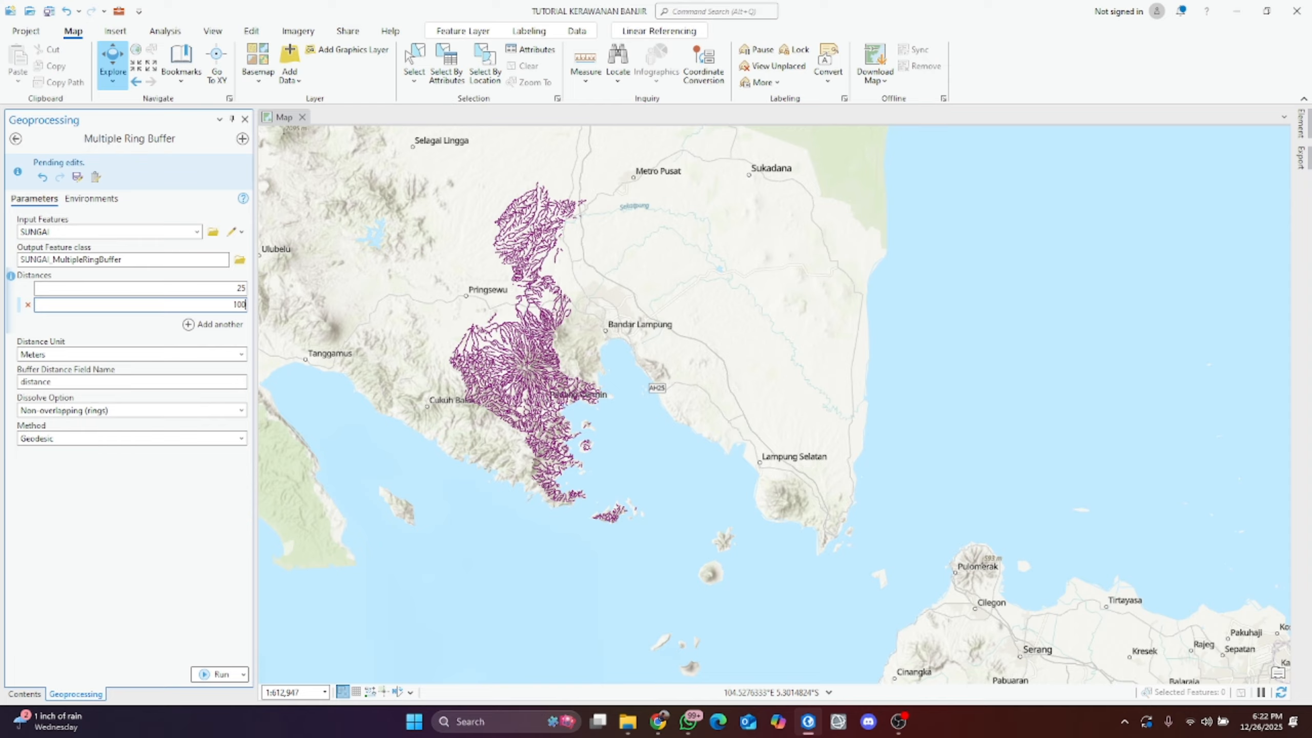
pyautogui.write('100')
pyautogui.click(212, 324)
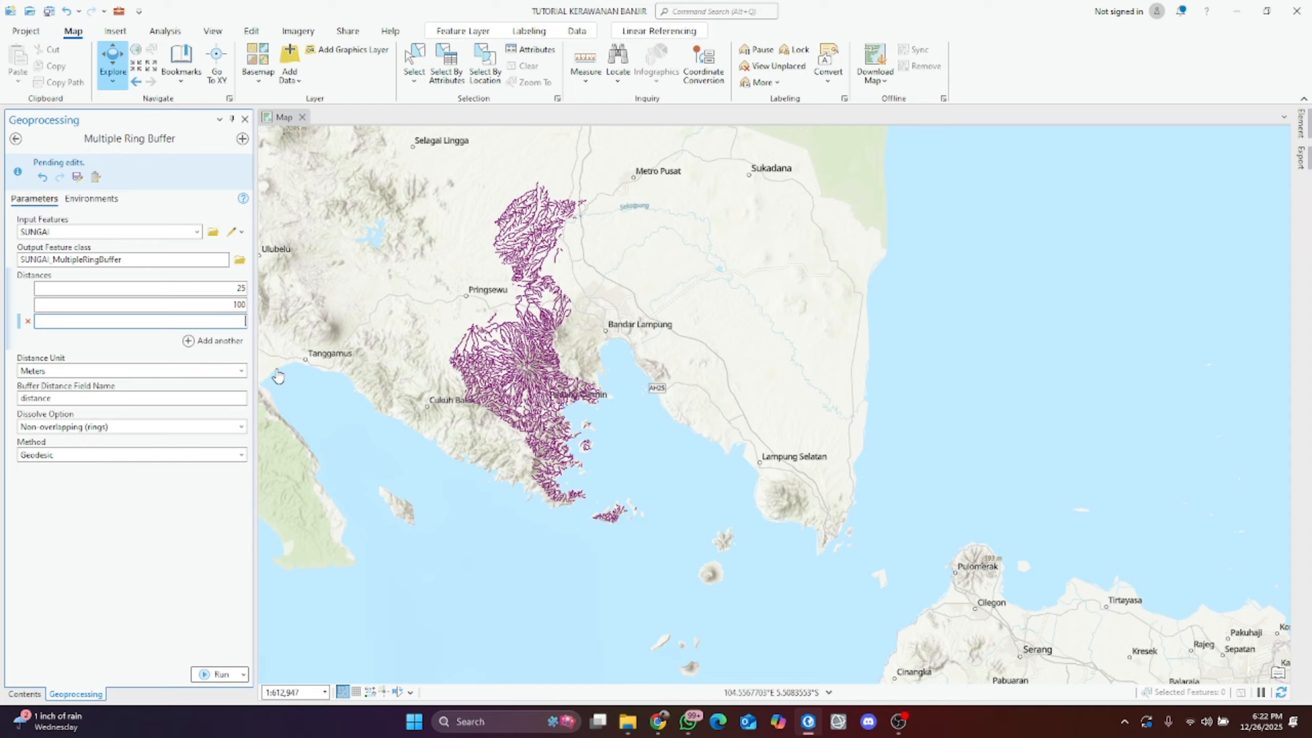
pyautogui.write('250')
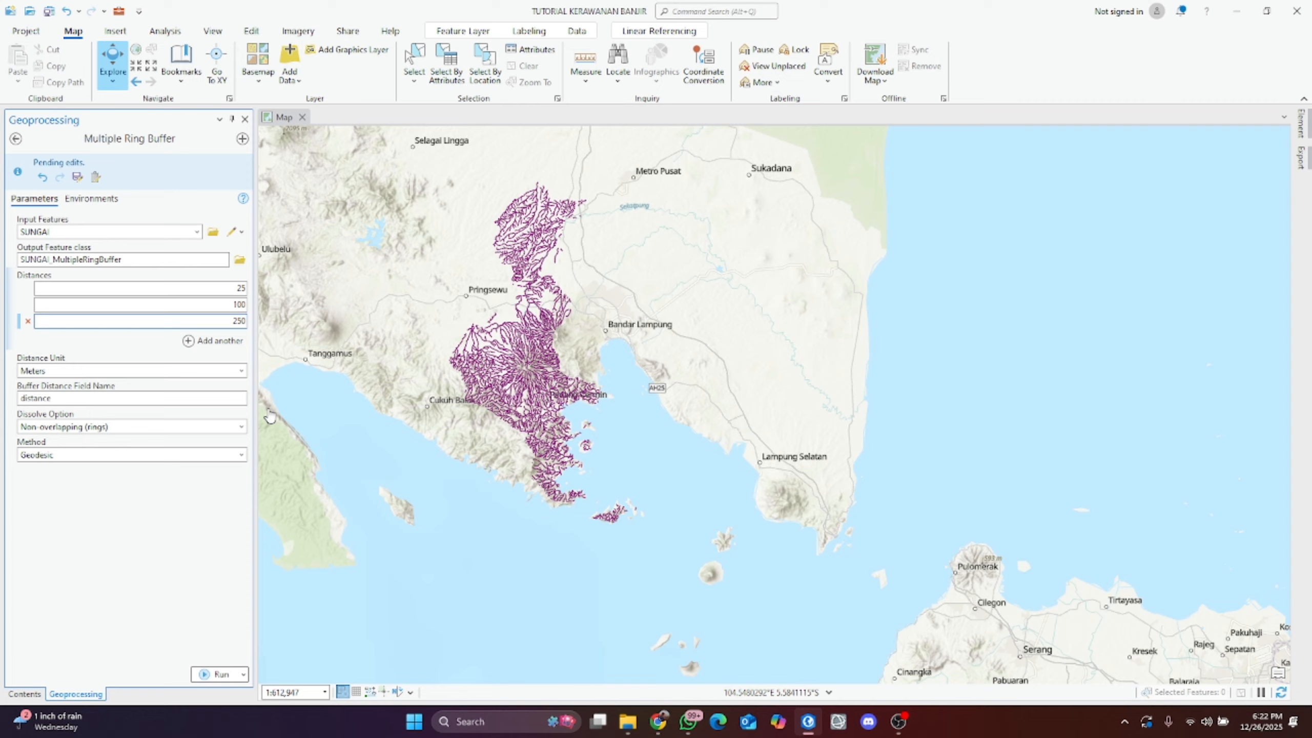
pyautogui.click(217, 674)
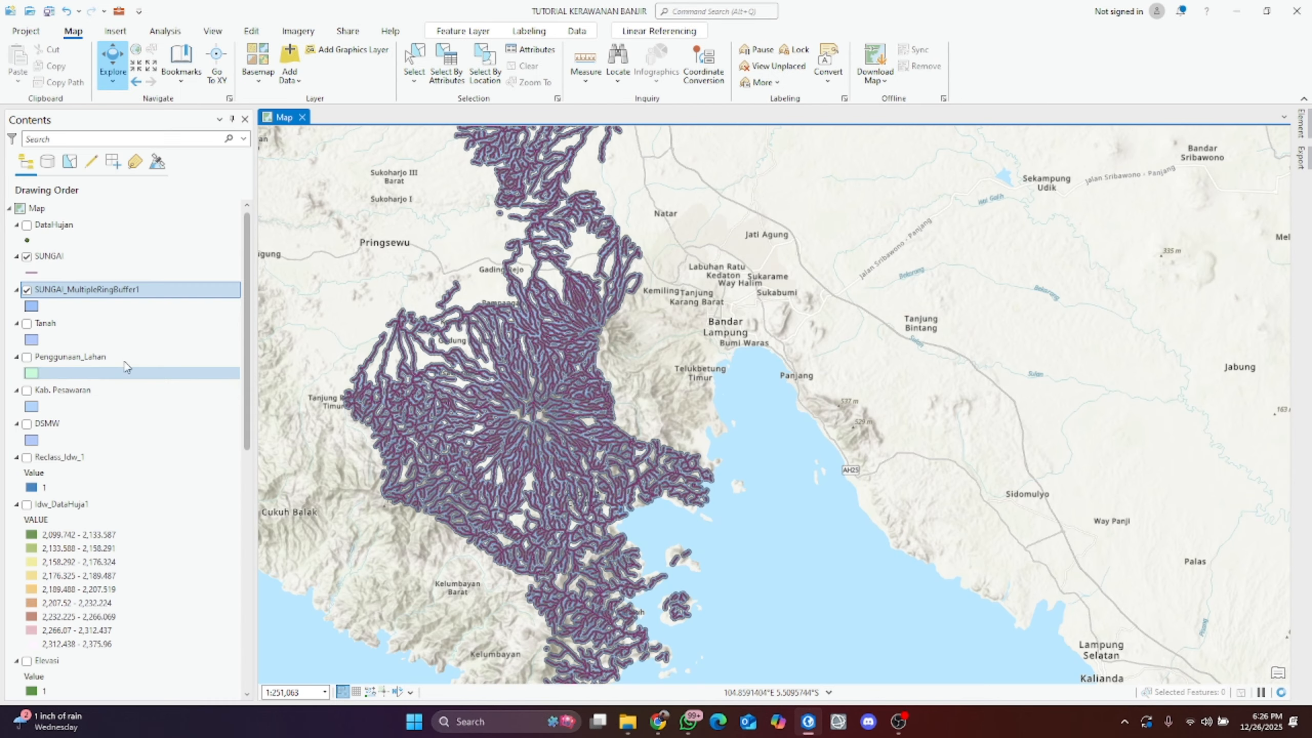
# Step: Add a SkorSungai field of type Double to the SUNGAI_MultipleRingBuffer1 attribute table and save the field changes
pyautogui.rightClick(148, 293)
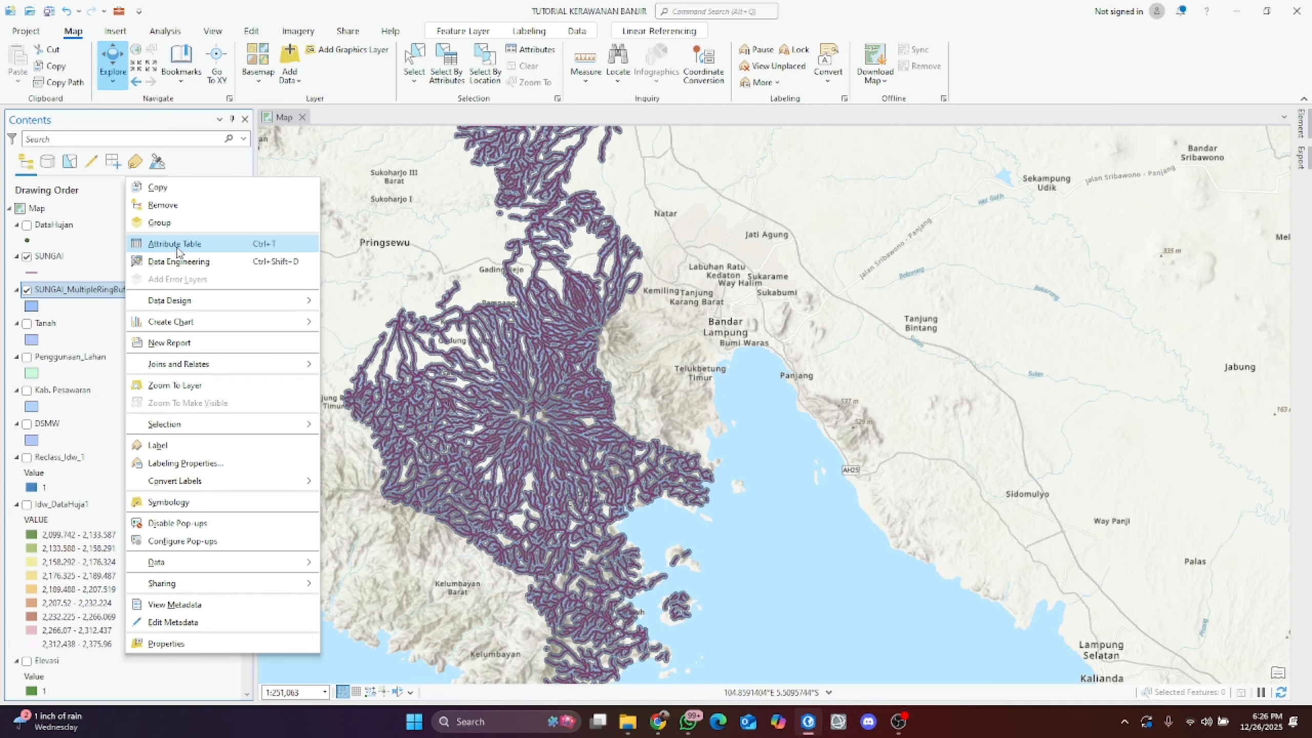
pyautogui.click(180, 247)
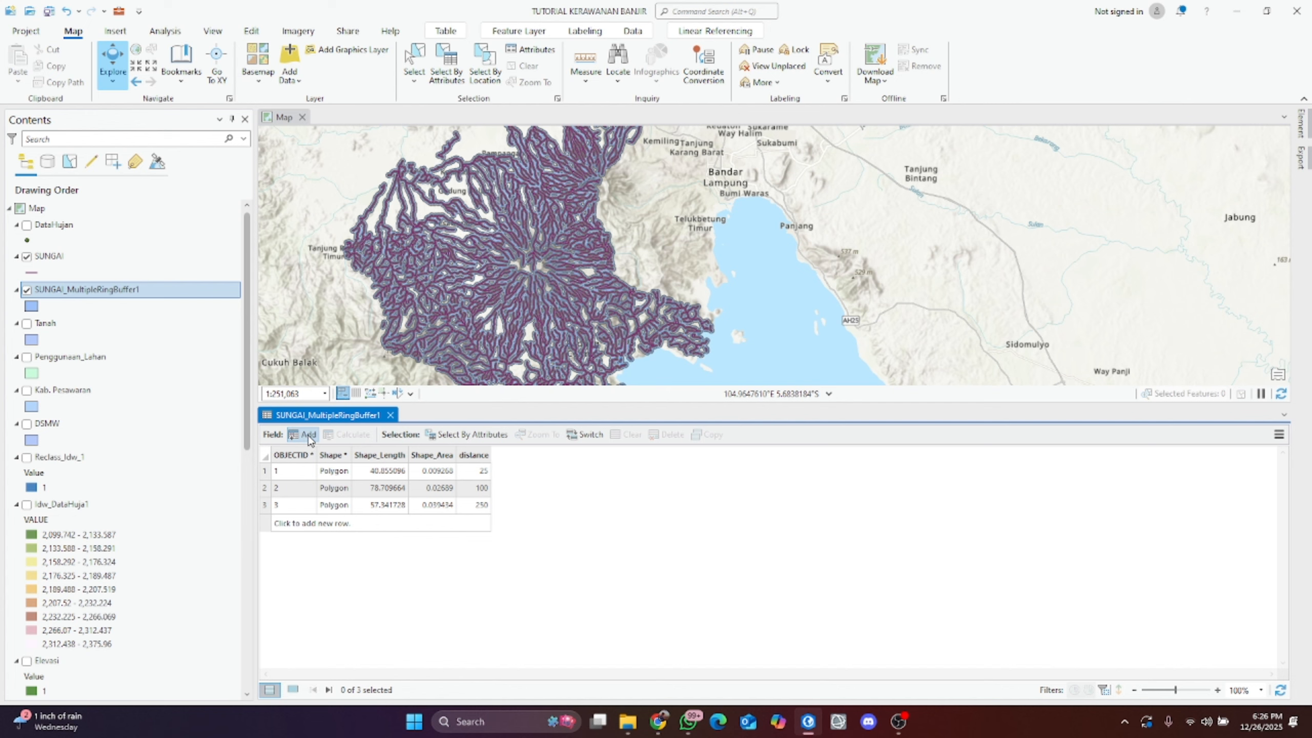
pyautogui.click(303, 434)
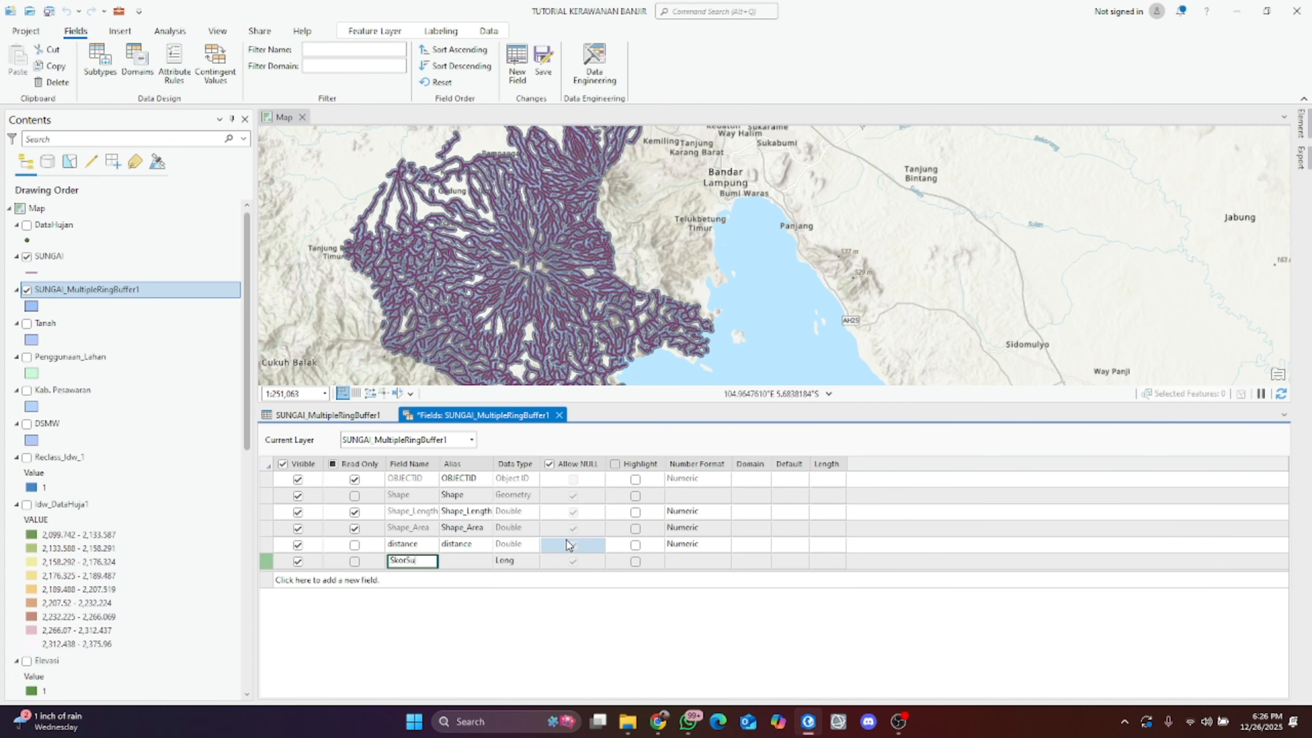
pyautogui.click(515, 562)
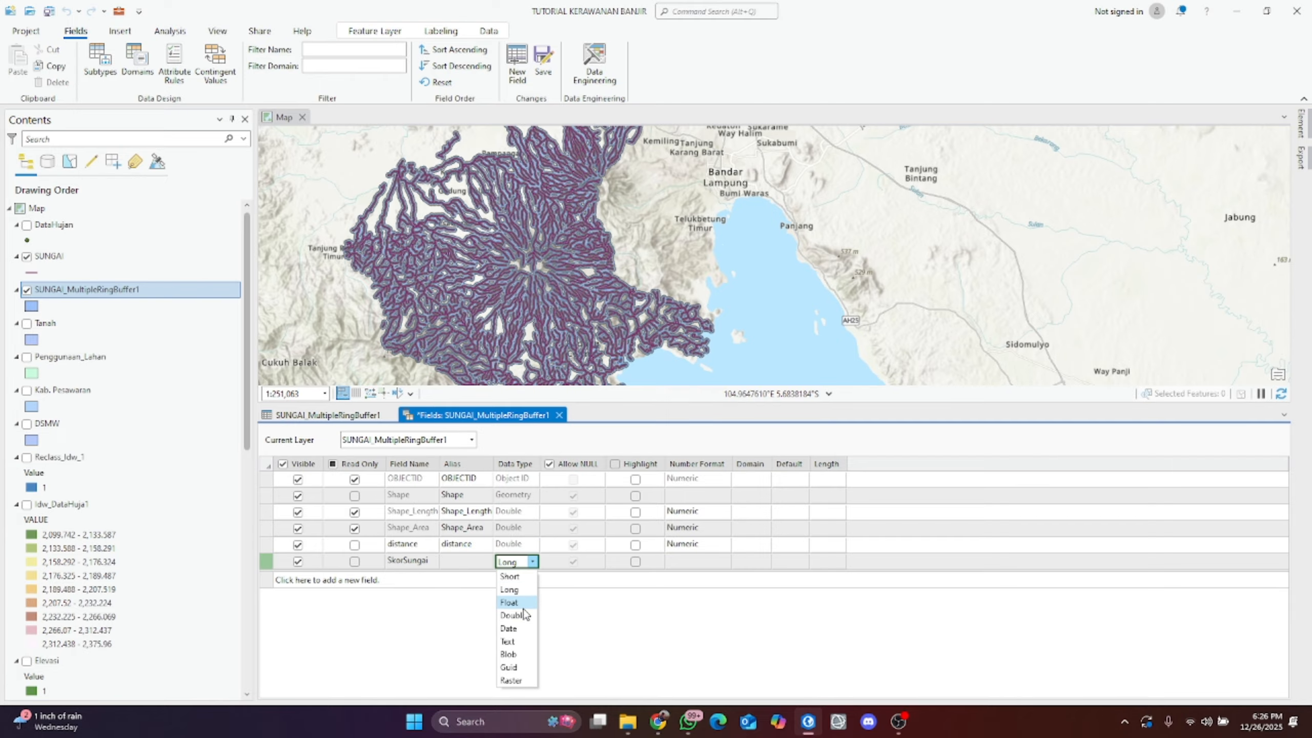
pyautogui.click(517, 612)
pyautogui.click(559, 416)
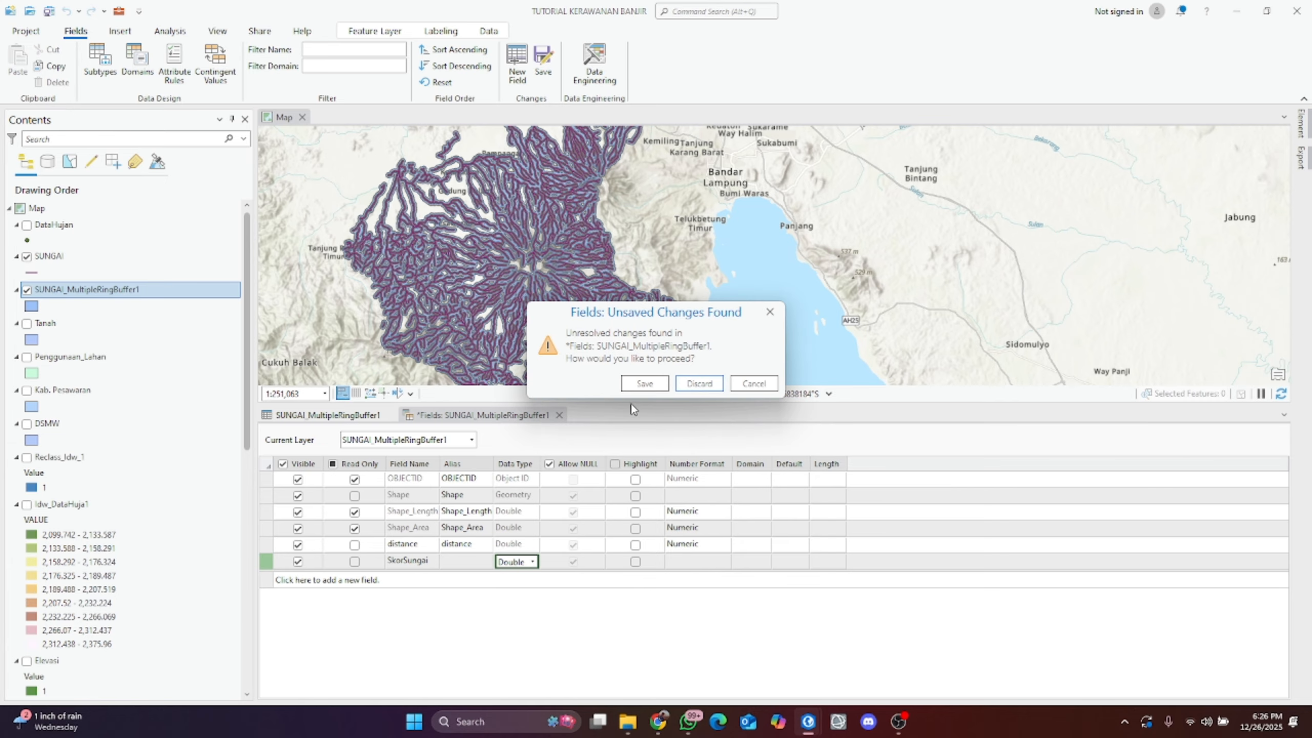
pyautogui.click(643, 383)
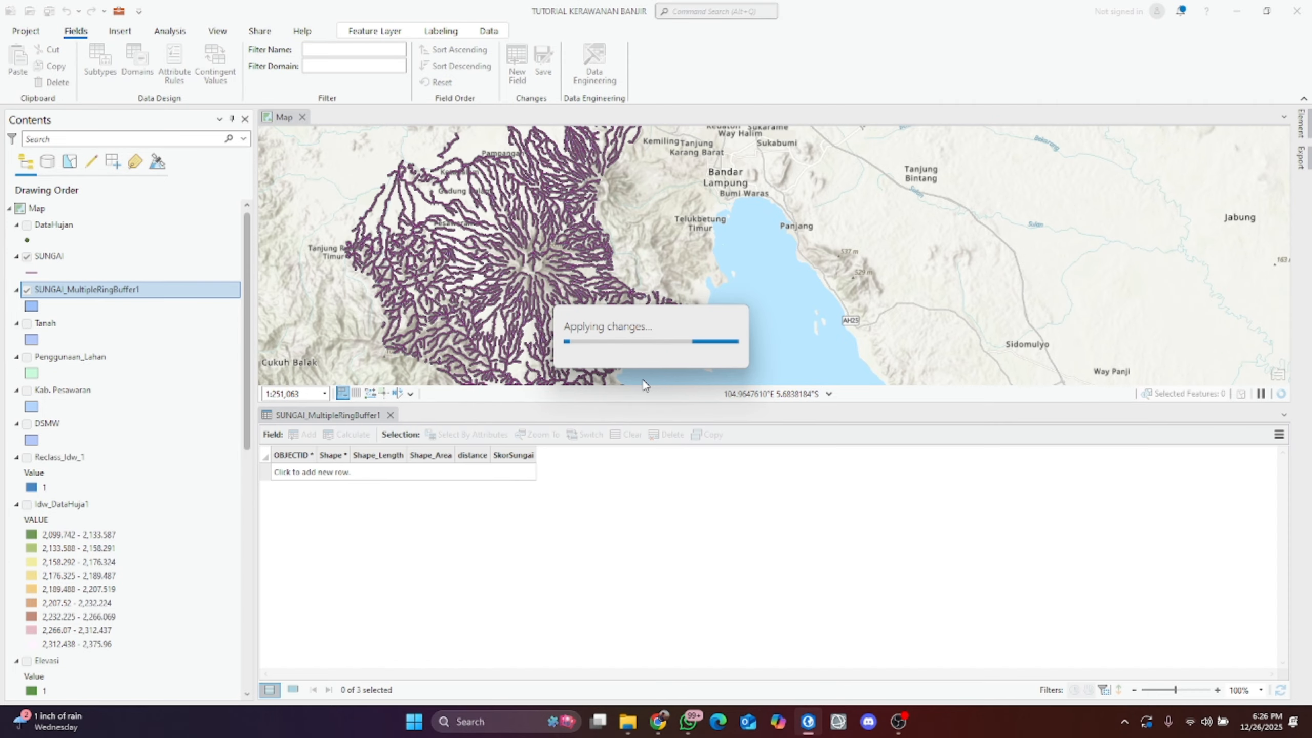
# Step: Using Tabel 6 of the article in Chrome, enter SkorSungai scores 7, 5 and 3 for distances 25, 100 and 250, and hide the SUNGAI layer
pyautogui.click(657, 720)
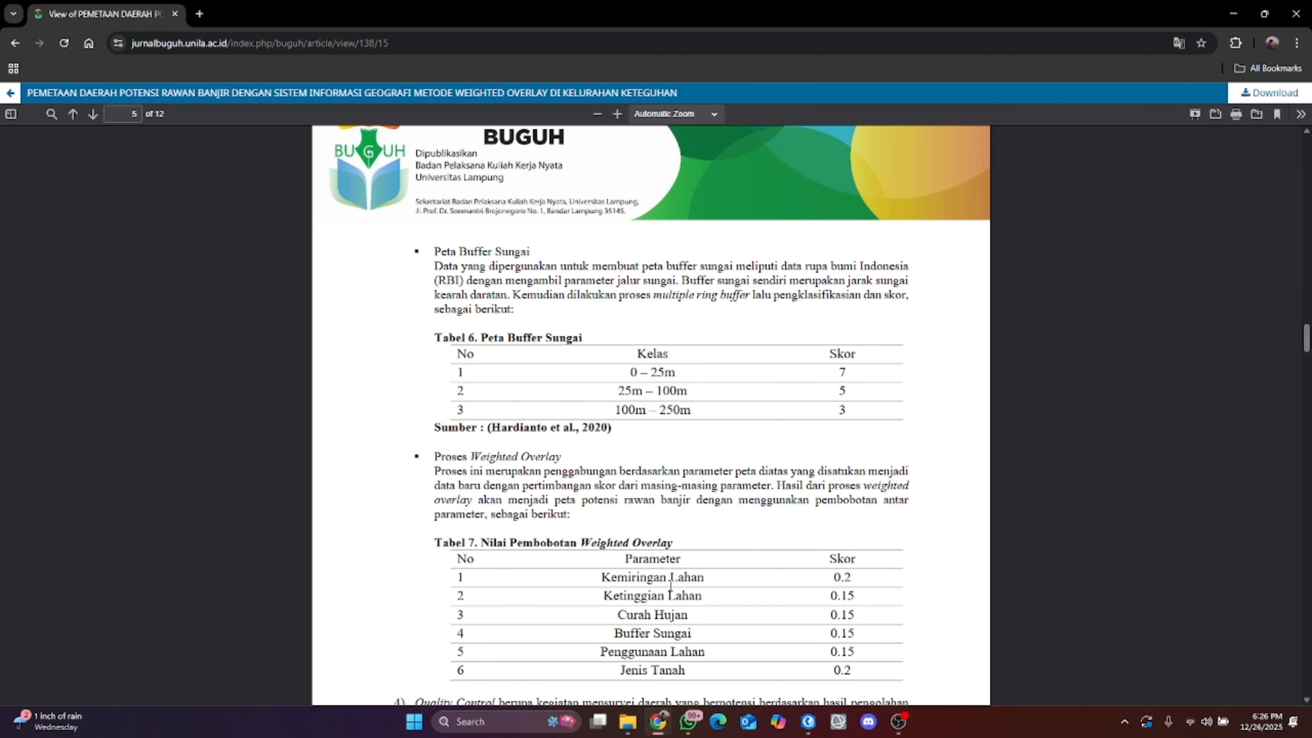
pyautogui.click(654, 723)
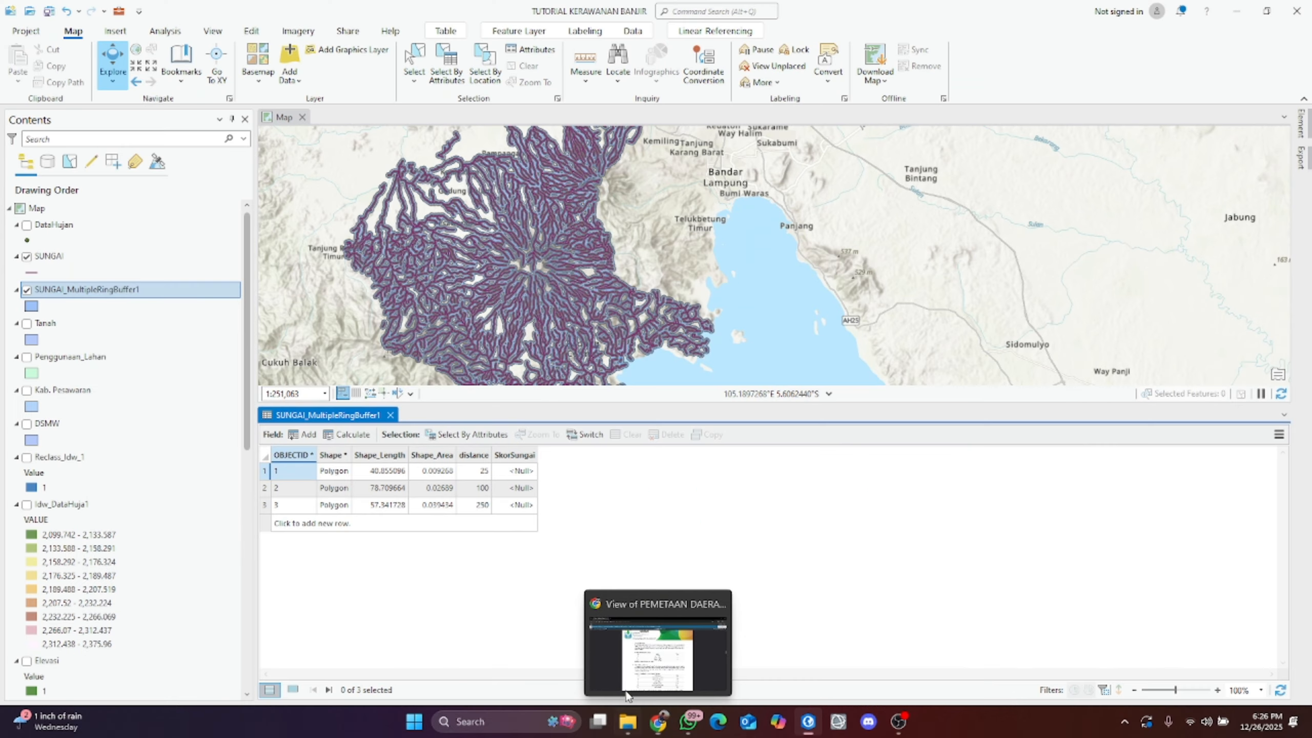
pyautogui.doubleClick(525, 471)
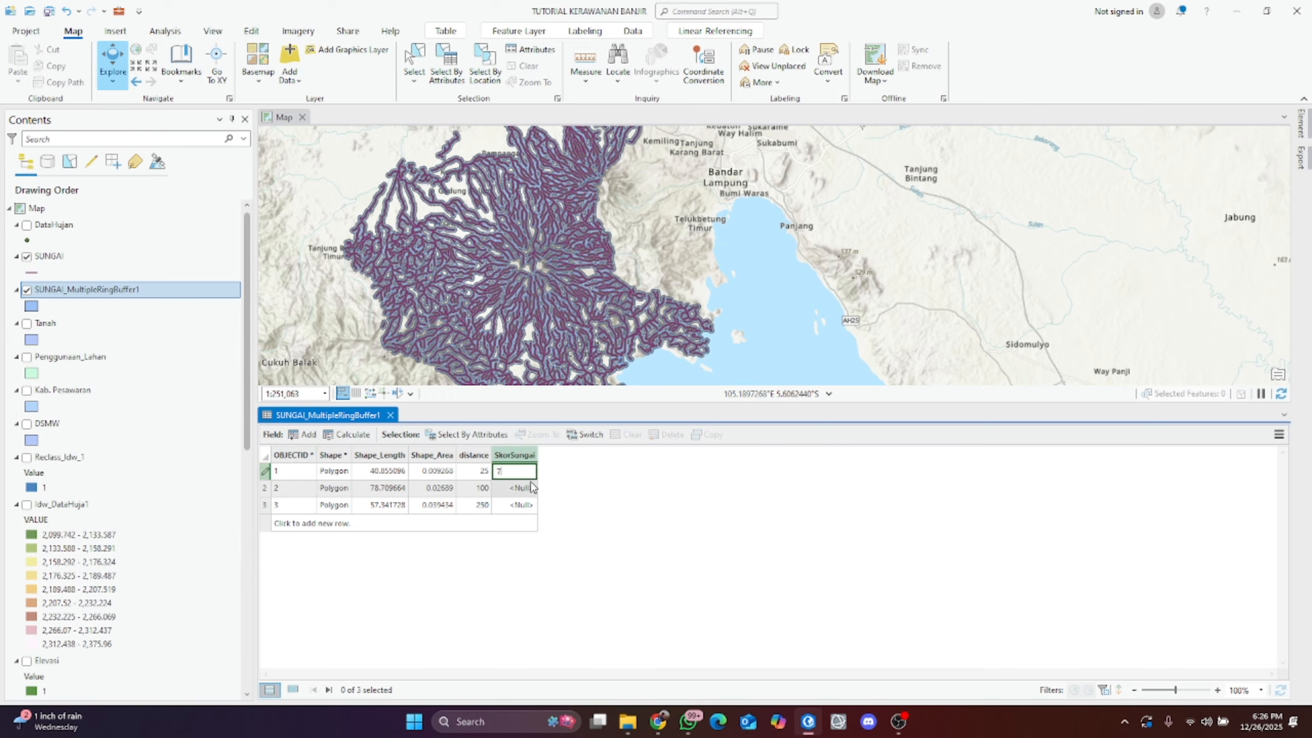
pyautogui.doubleClick(531, 488)
pyautogui.doubleClick(524, 506)
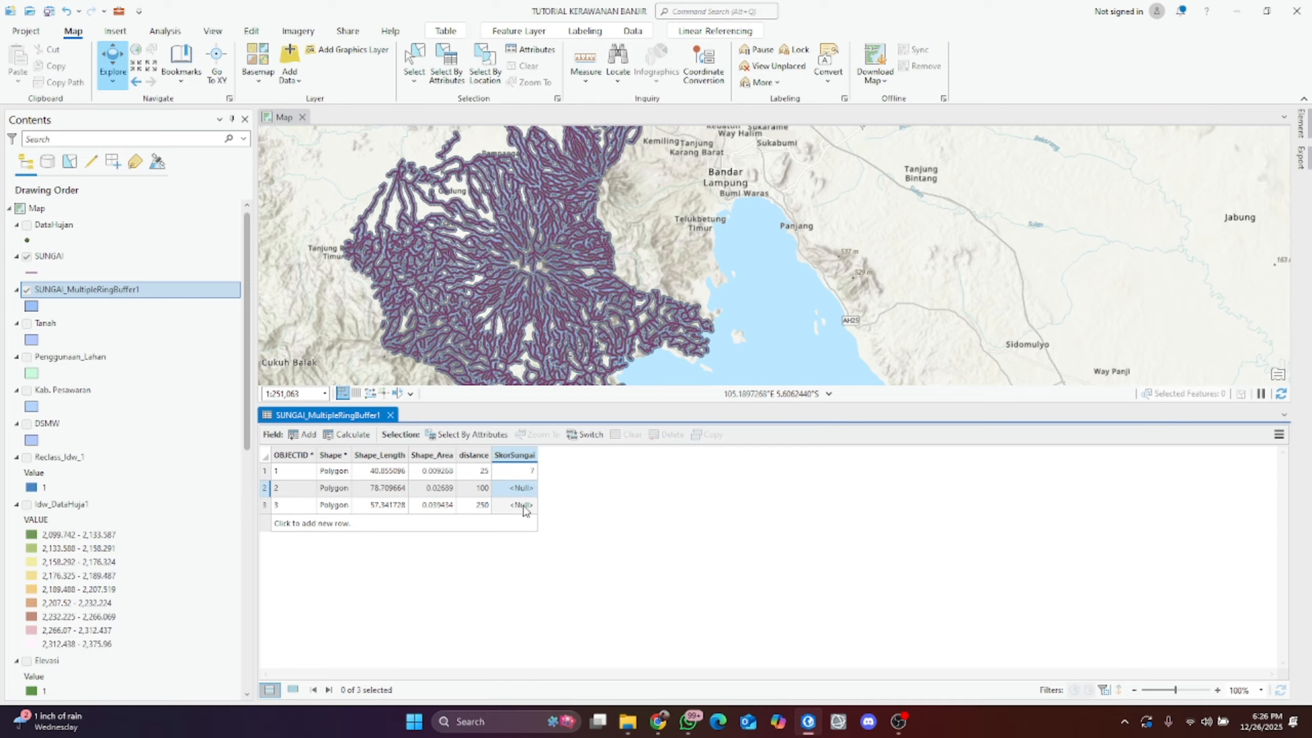
pyautogui.doubleClick(529, 491)
pyautogui.write('5')
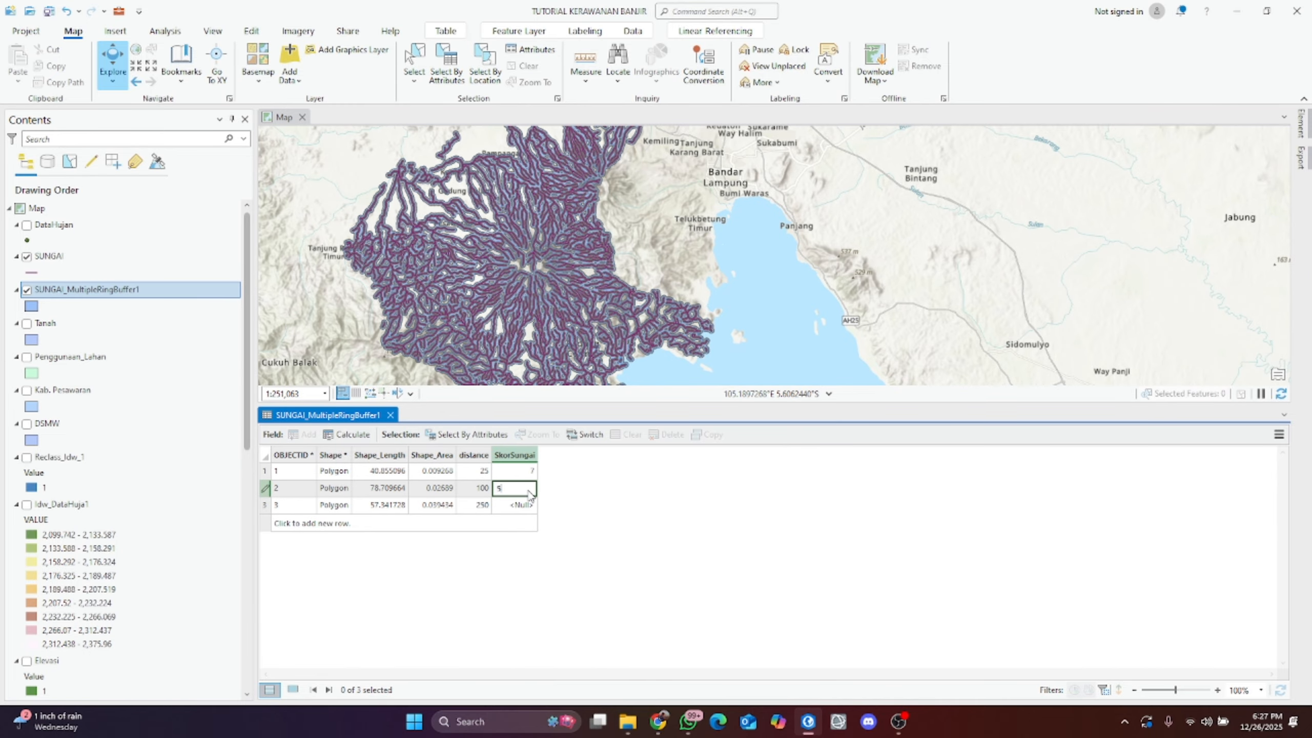
pyautogui.press('Return')
pyautogui.write('3')
pyautogui.press('Return')
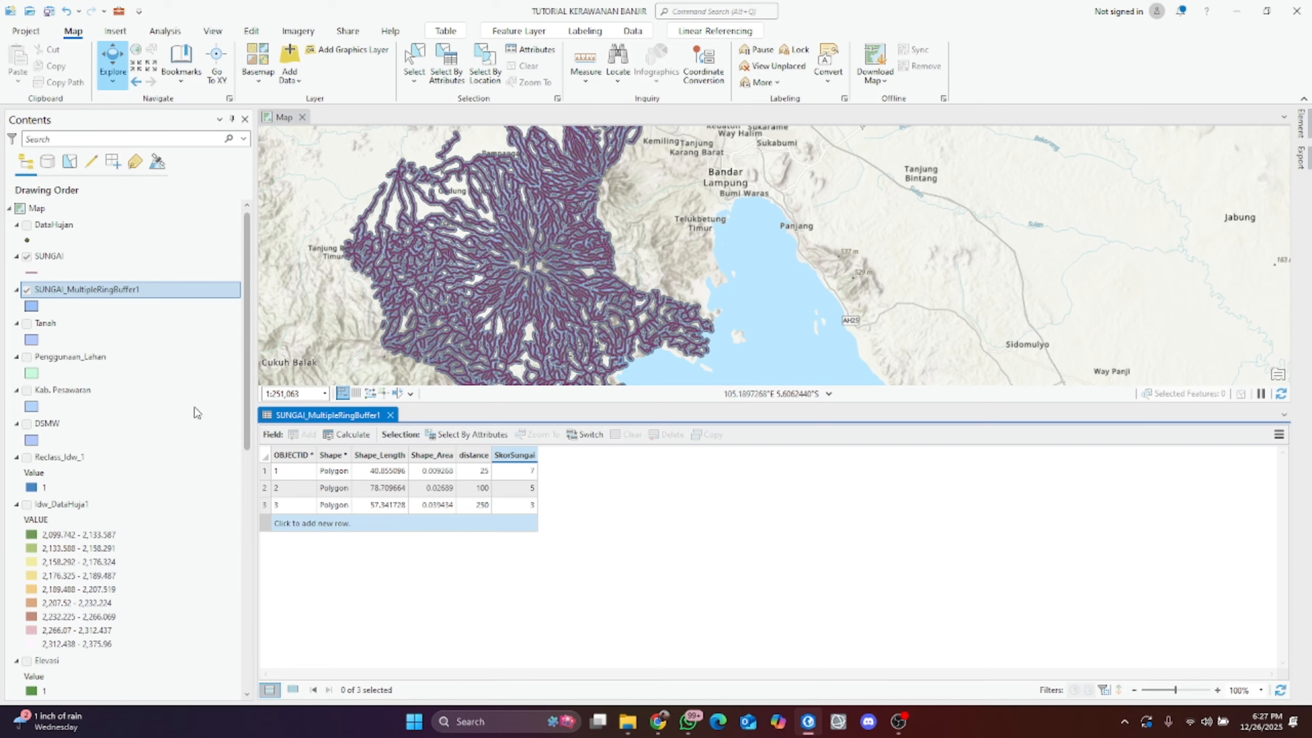
pyautogui.click(30, 263)
pyautogui.click(27, 257)
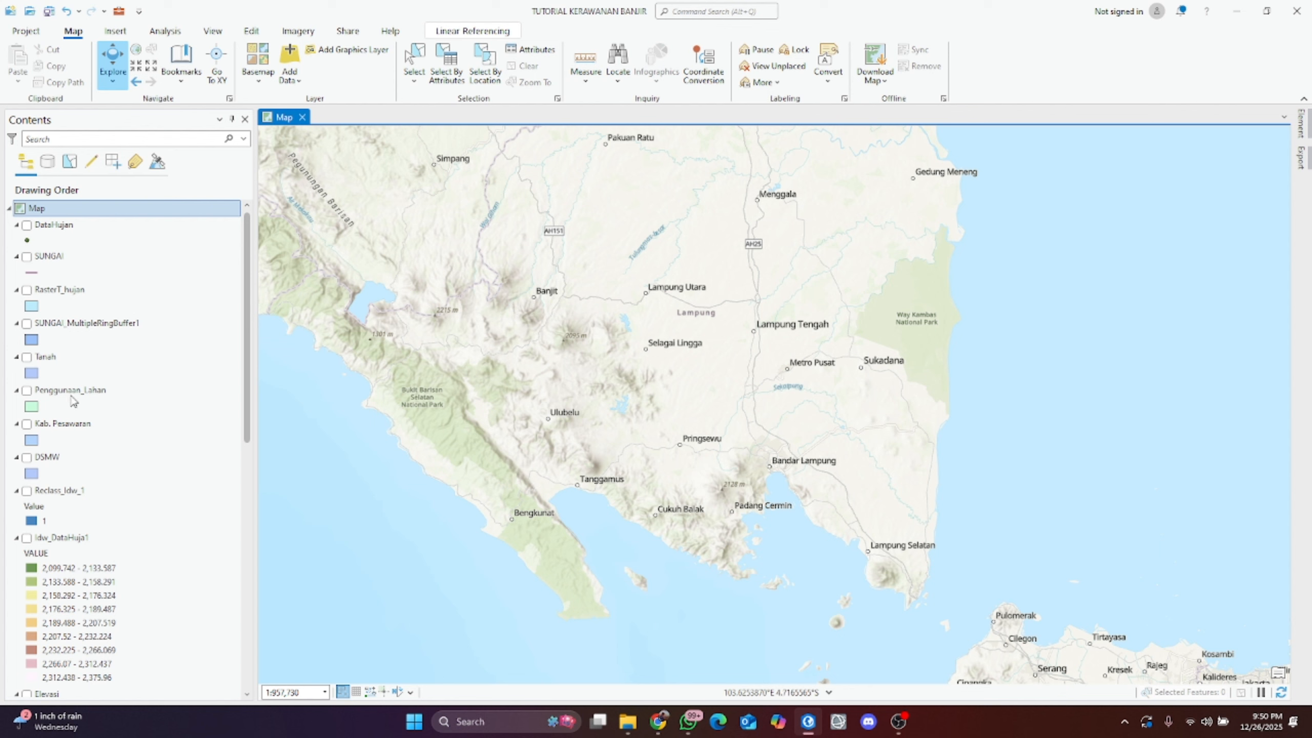
# Step: Open the Raster to Polygon conversion tool and choose Elevasi as the input raster
pyautogui.scroll(-2, 175, 357)
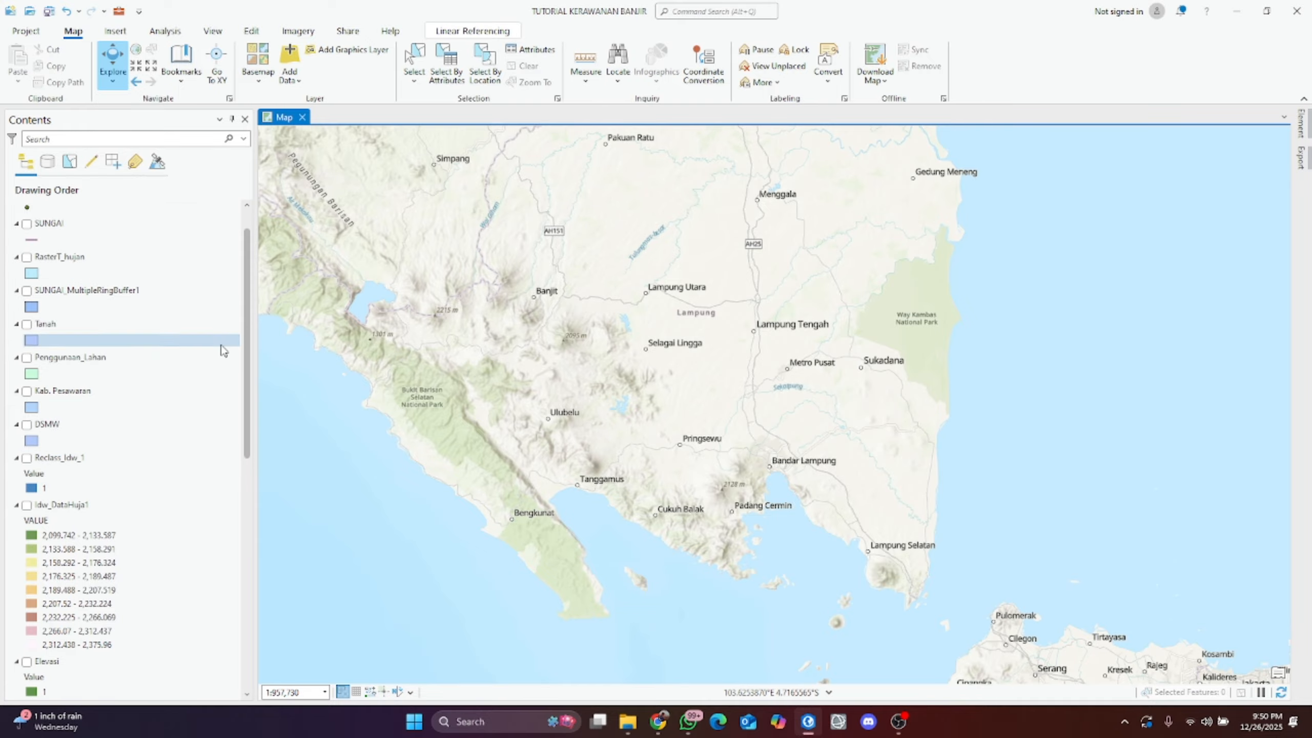
pyautogui.scroll(-3, 116, 370)
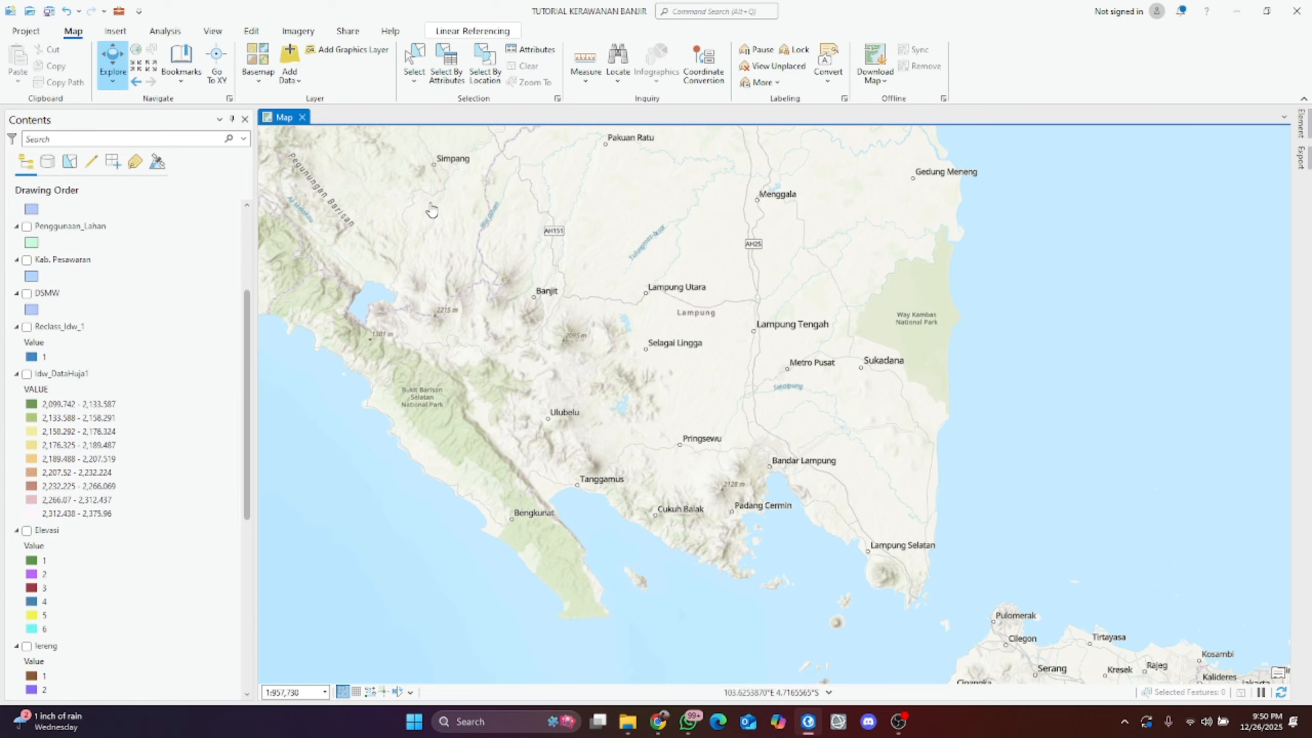
pyautogui.click(762, 12)
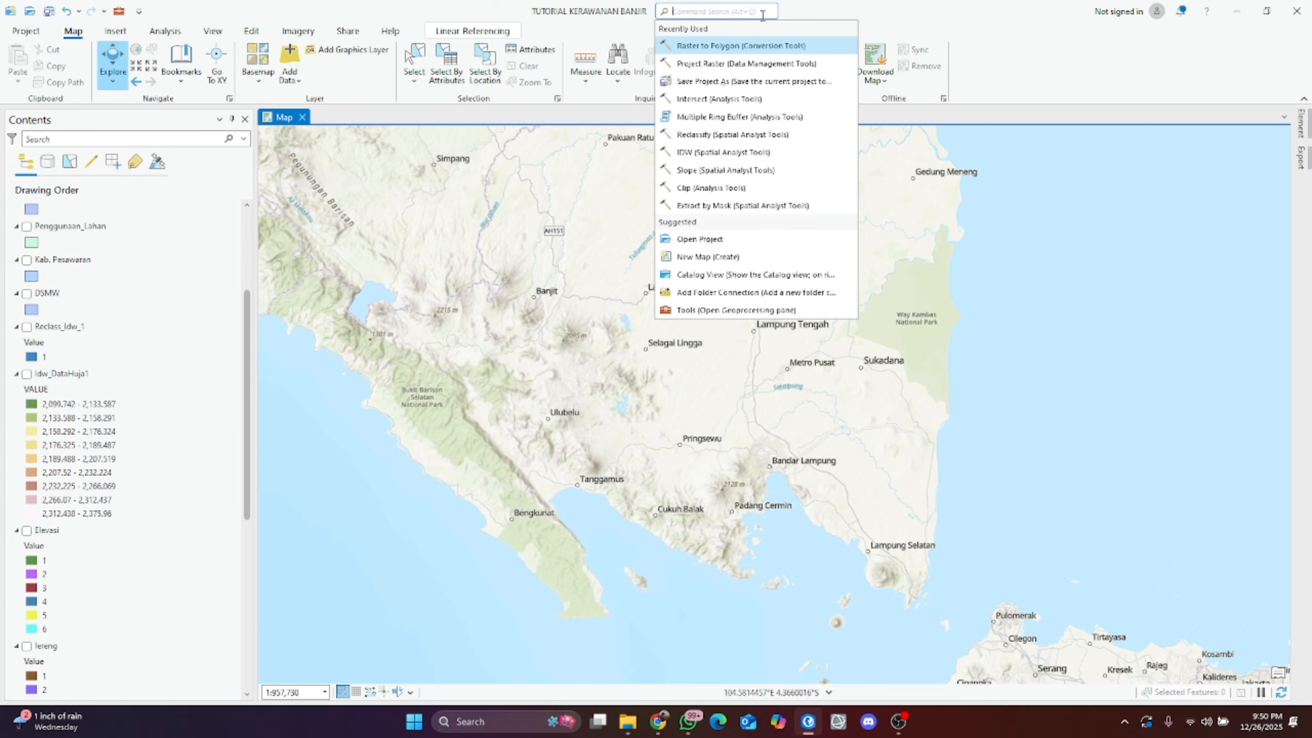
pyautogui.click(770, 50)
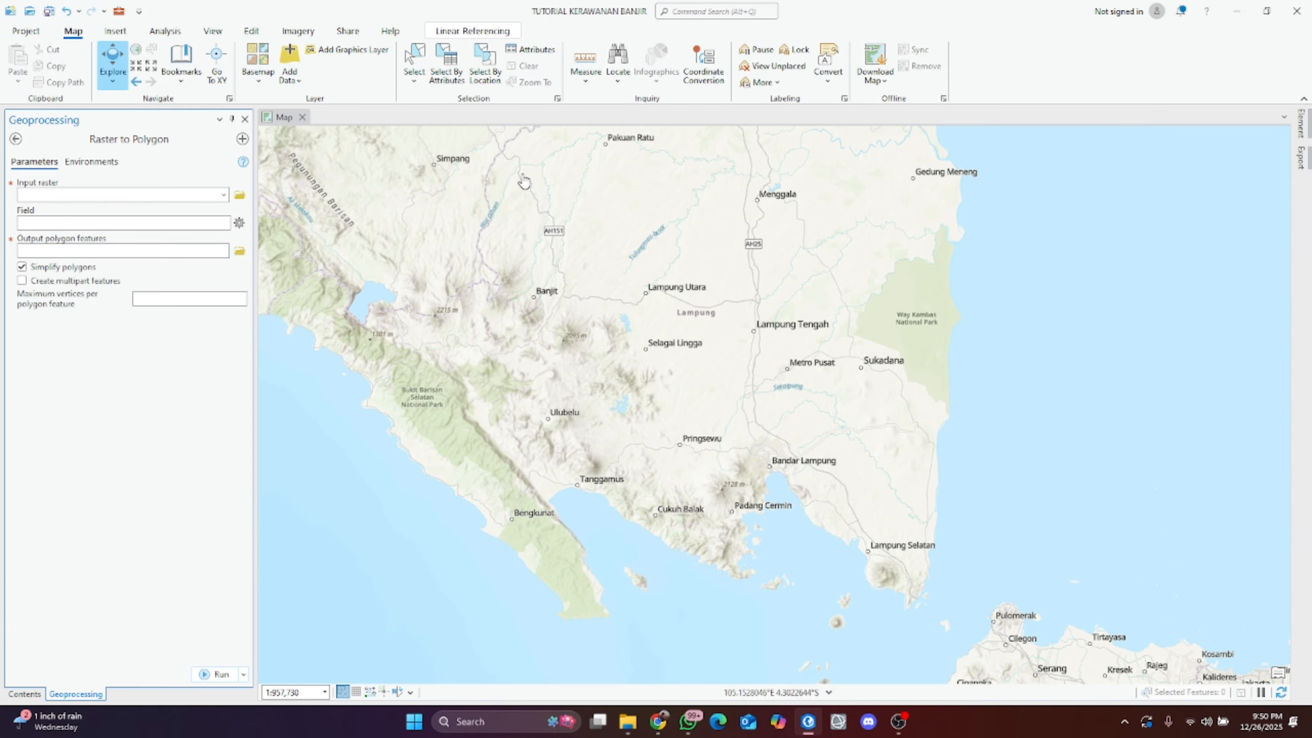
pyautogui.click(223, 196)
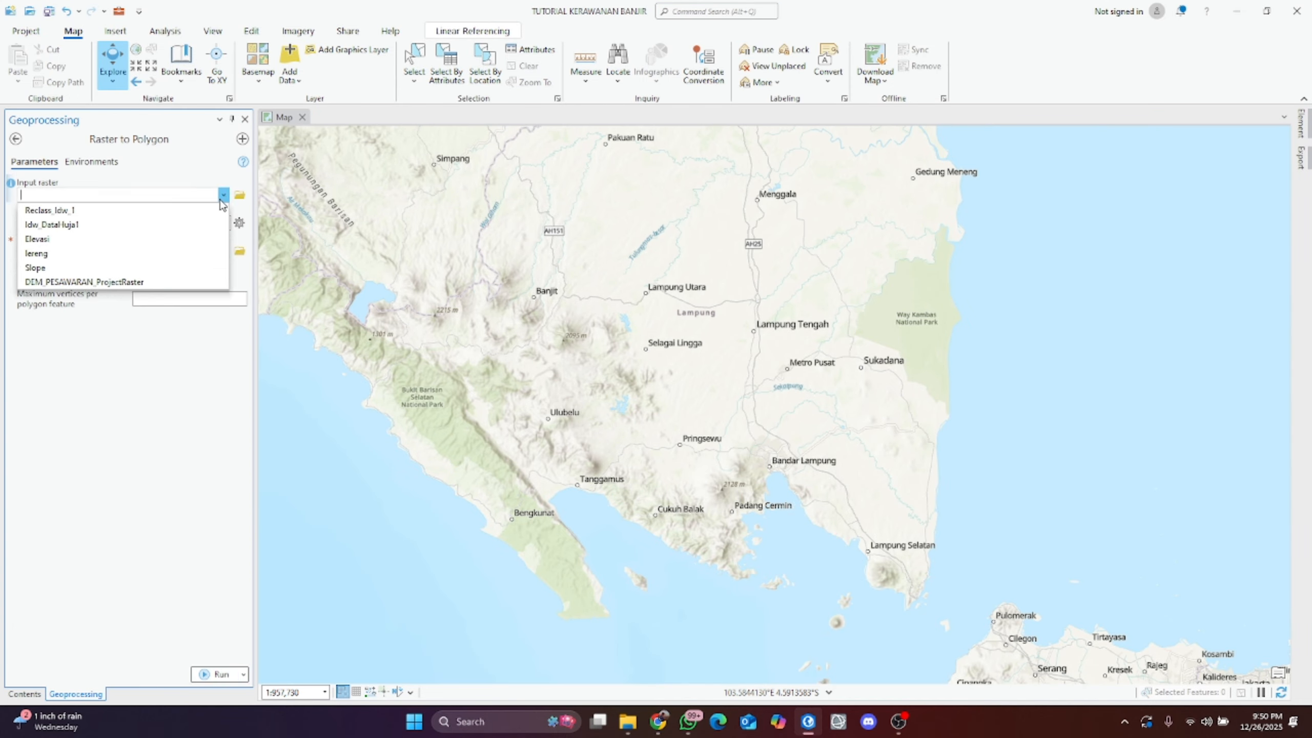
pyautogui.click(173, 242)
# Step: Name the output polygon features RasterT_elevasi and run the raster-to-polygon conversion of Elevasi
pyautogui.click(191, 251)
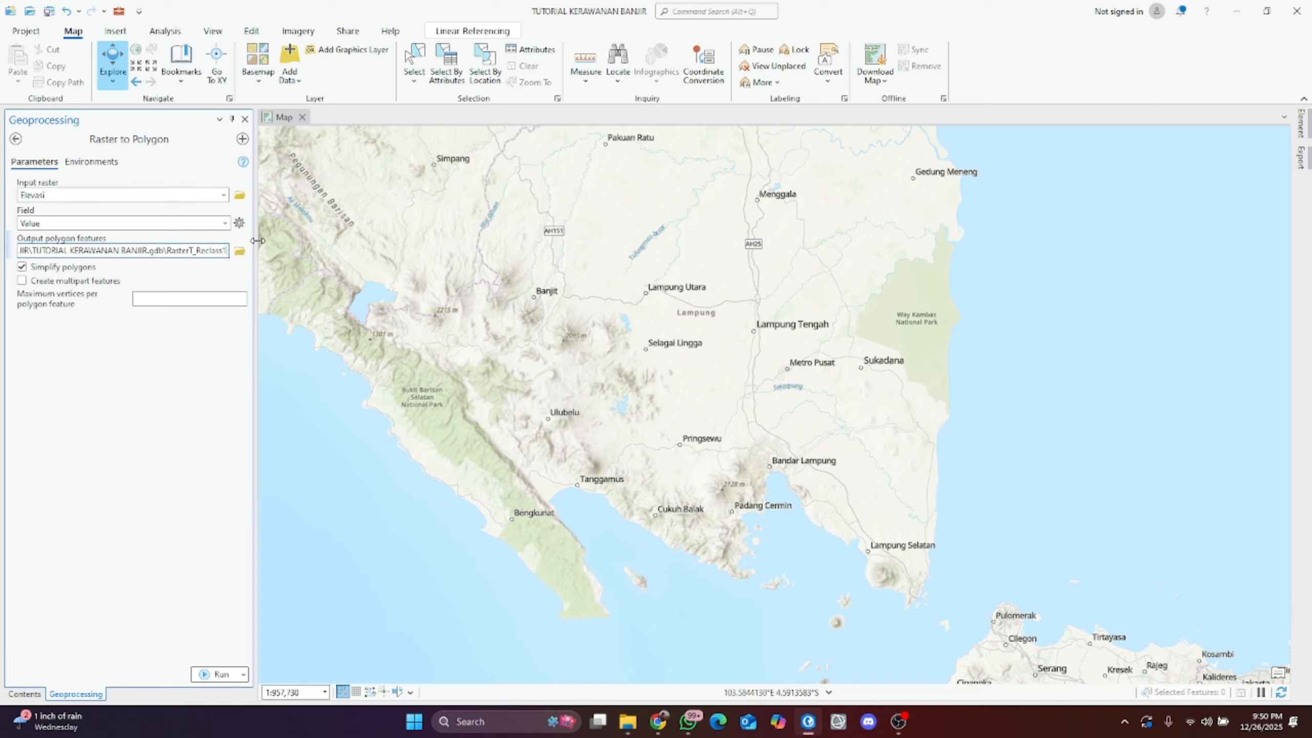
pyautogui.press('BackSpace')
pyautogui.press('BackSpace')
pyautogui.press('BackSpace')
pyautogui.press('BackSpace')
pyautogui.press('BackSpace')
pyautogui.press('BackSpace')
pyautogui.press('BackSpace')
pyautogui.press('BackSpace')
pyautogui.write('elevasi')
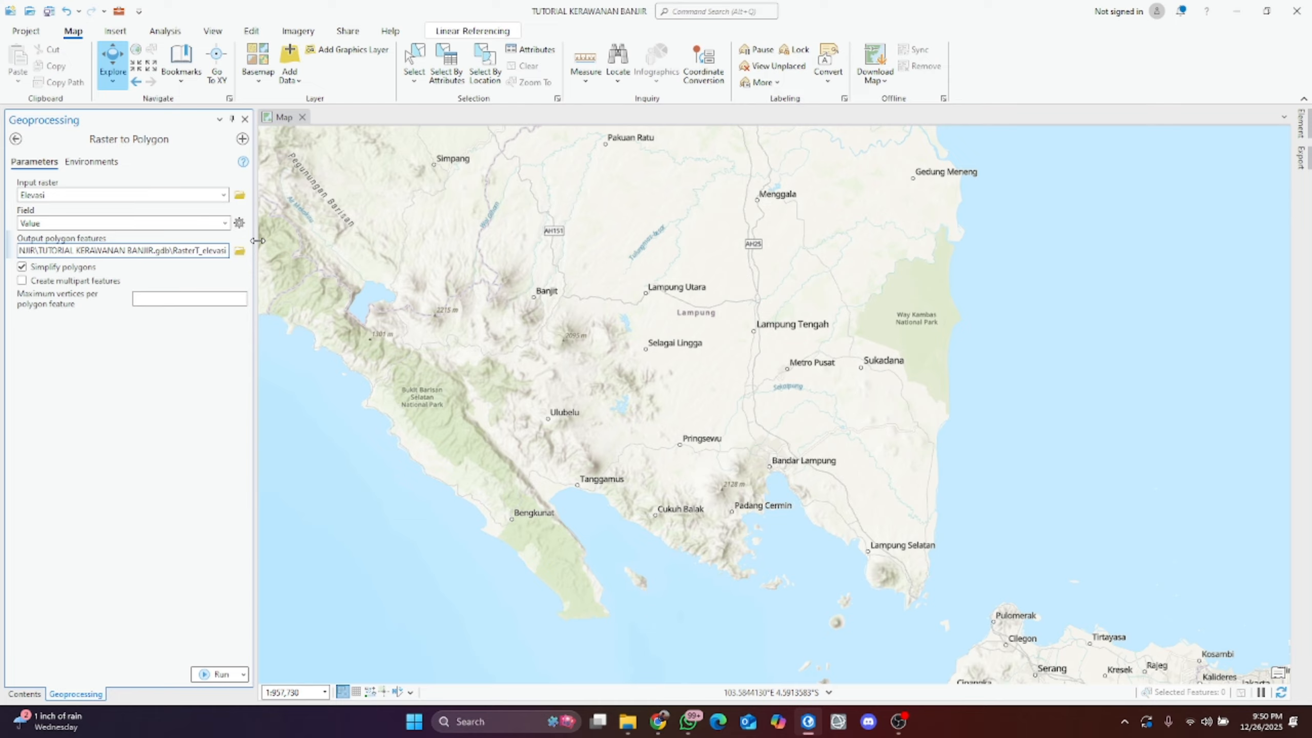
pyautogui.click(224, 672)
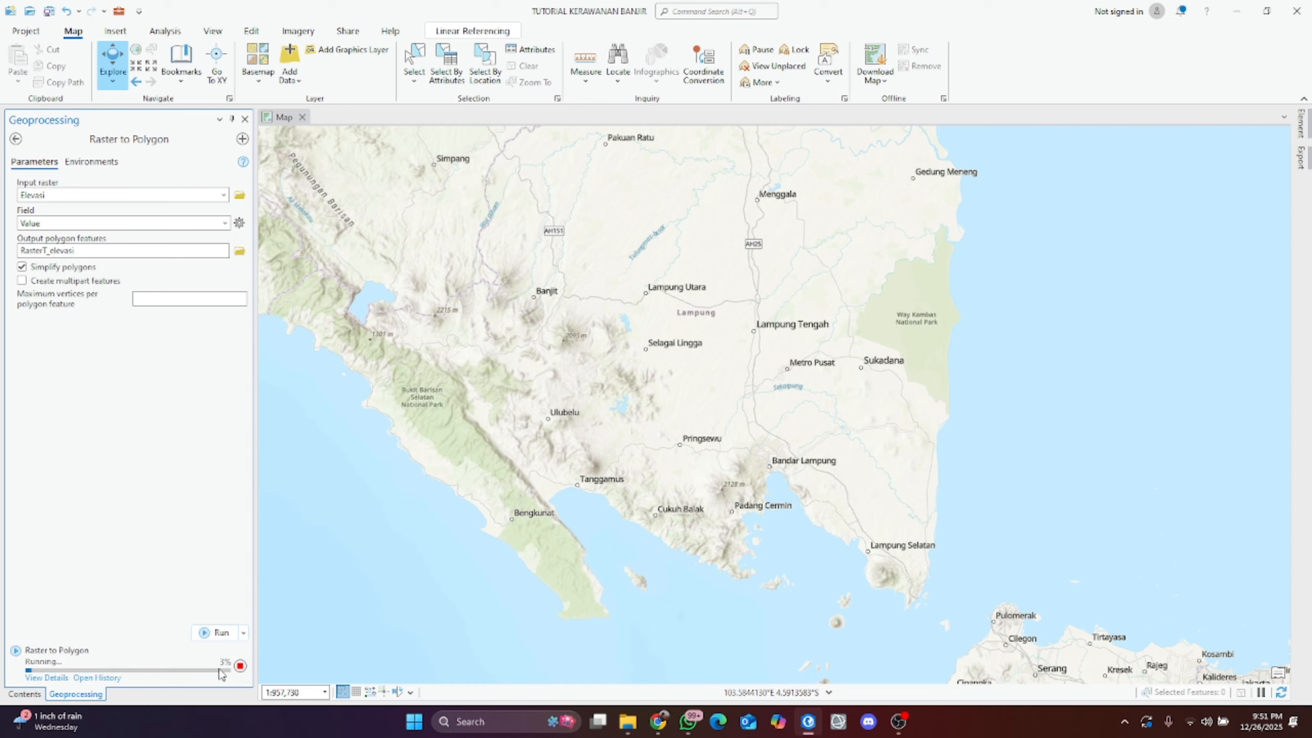
pyautogui.click(223, 195)
pyautogui.click(170, 267)
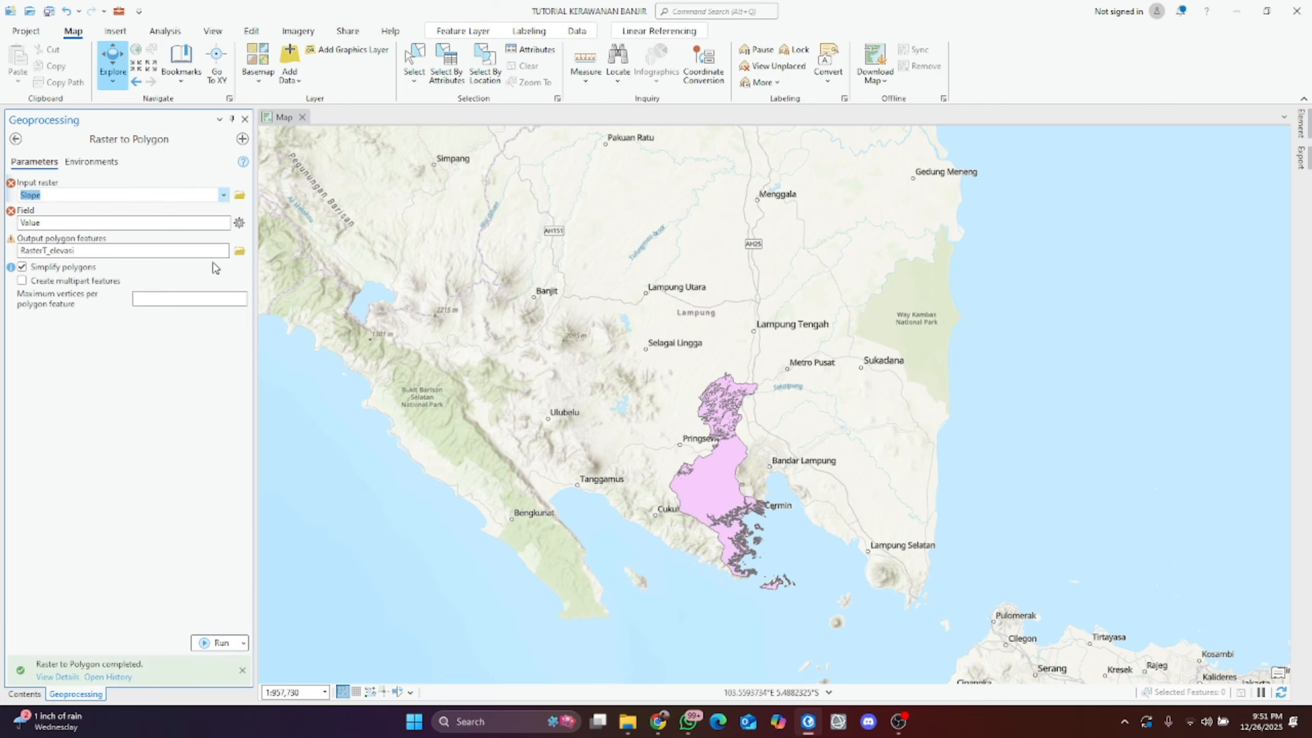
pyautogui.click(245, 119)
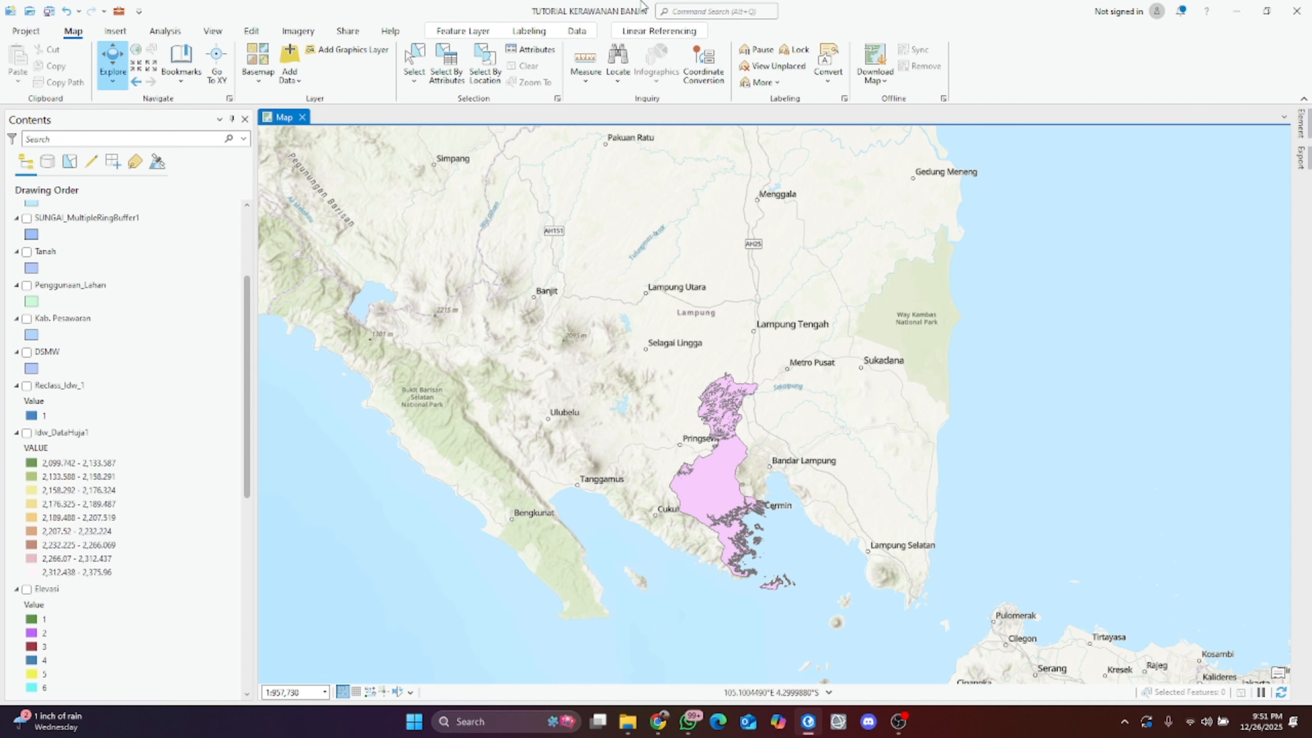
# Step: Open the Raster to Polygon tool afresh and choose the lereng raster as its input
pyautogui.click(694, 10)
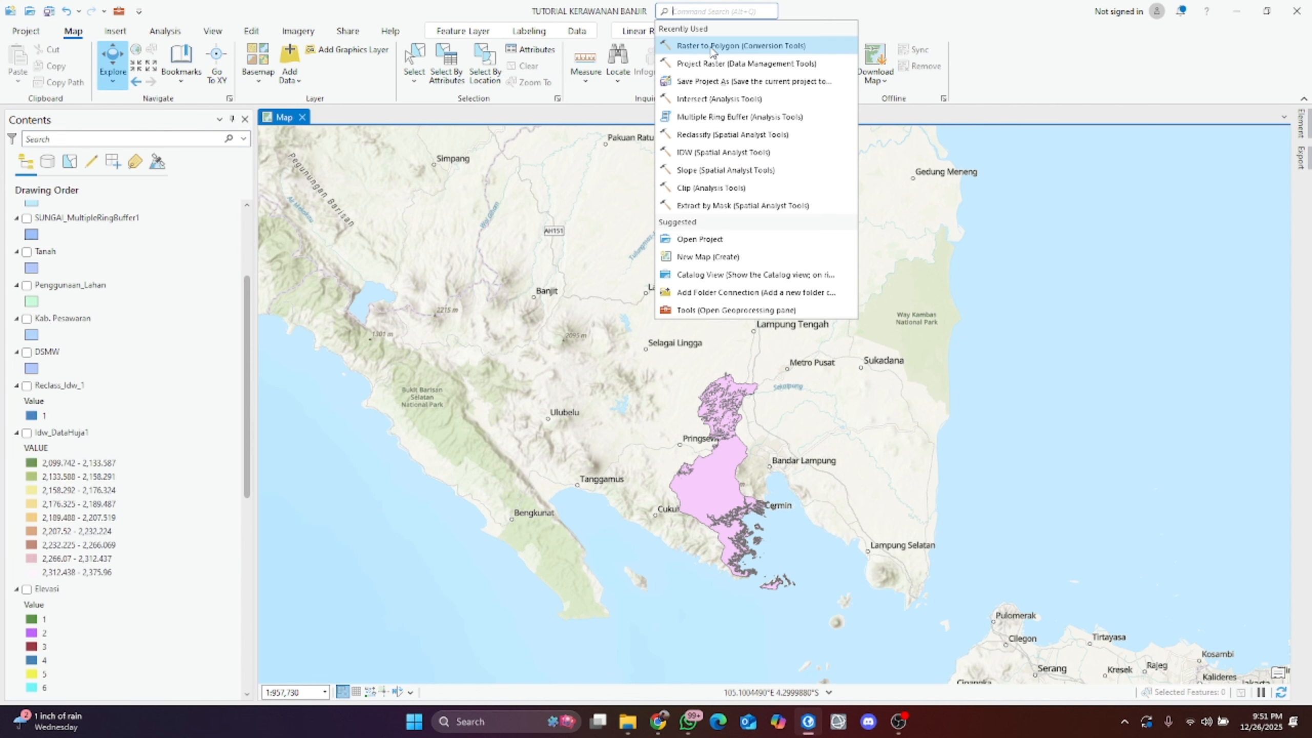
pyautogui.click(703, 46)
pyautogui.click(206, 196)
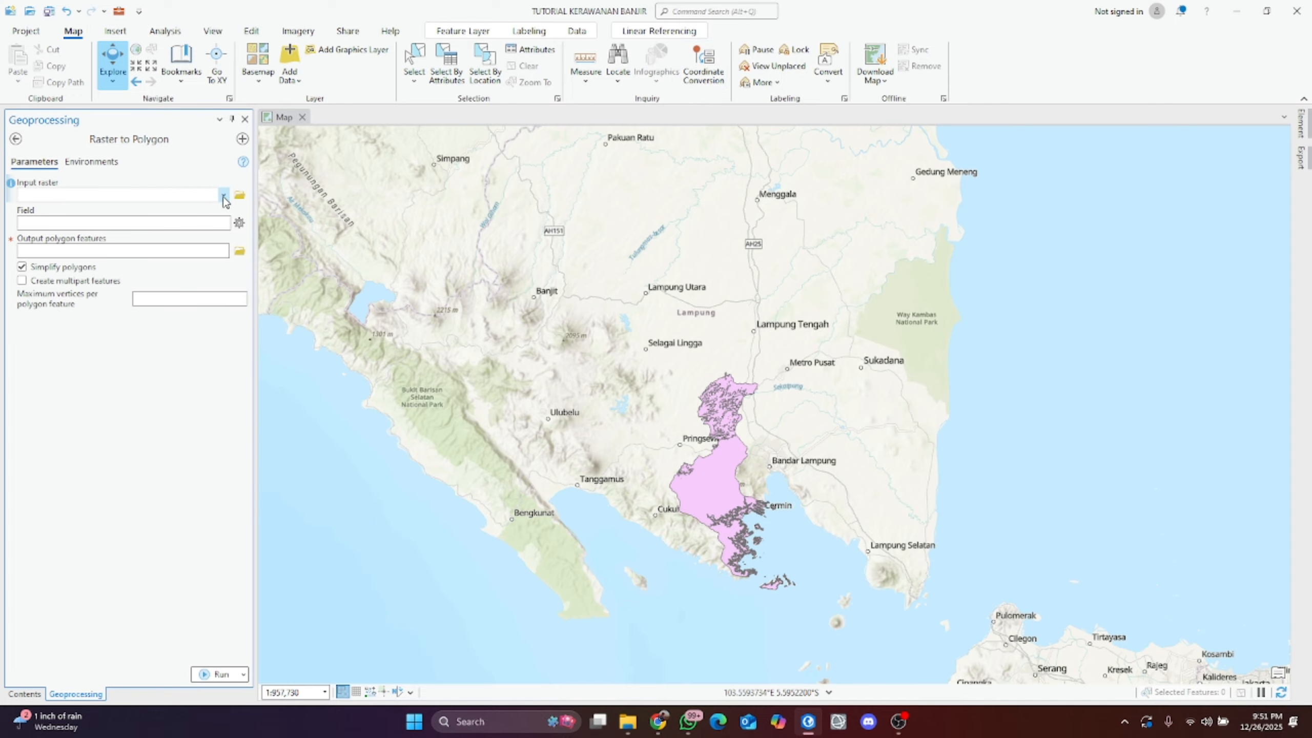
pyautogui.click(224, 197)
pyautogui.click(154, 256)
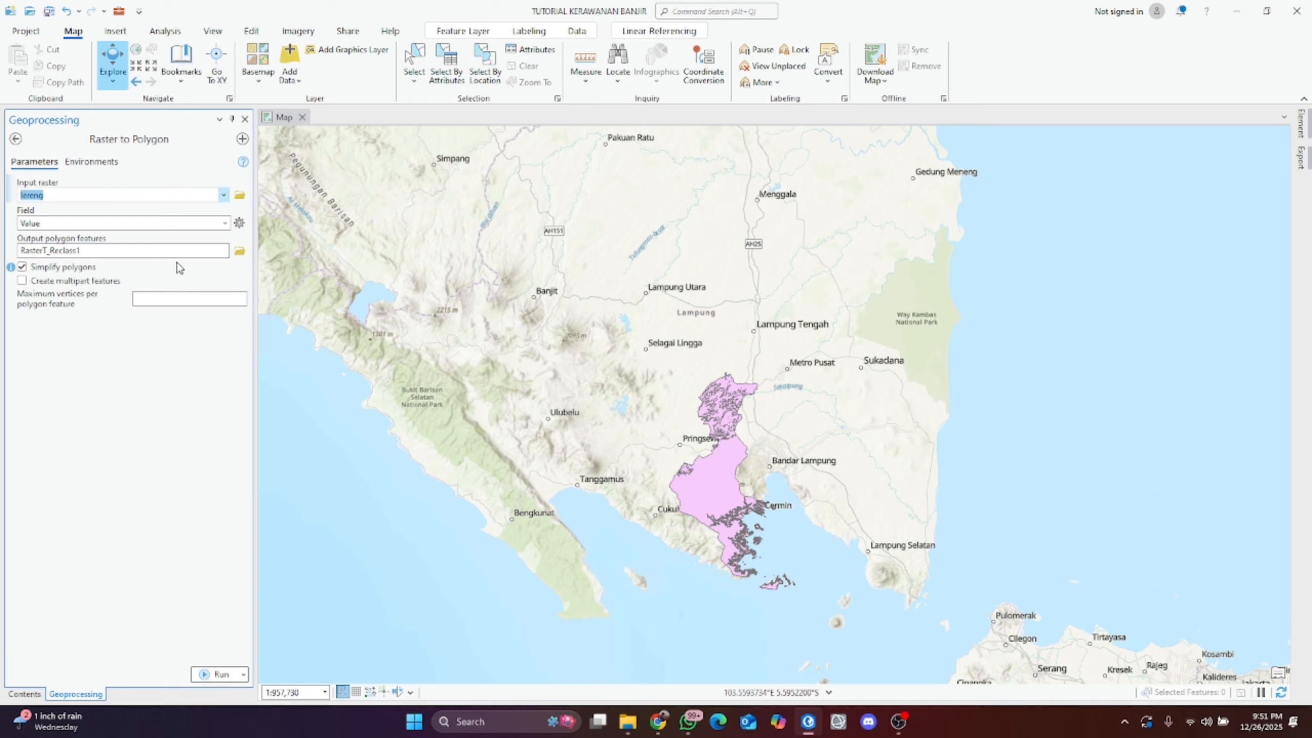
# Step: Name the output polygon features RasterT_lereng, run the conversion, and close the tool
pyautogui.click(198, 252)
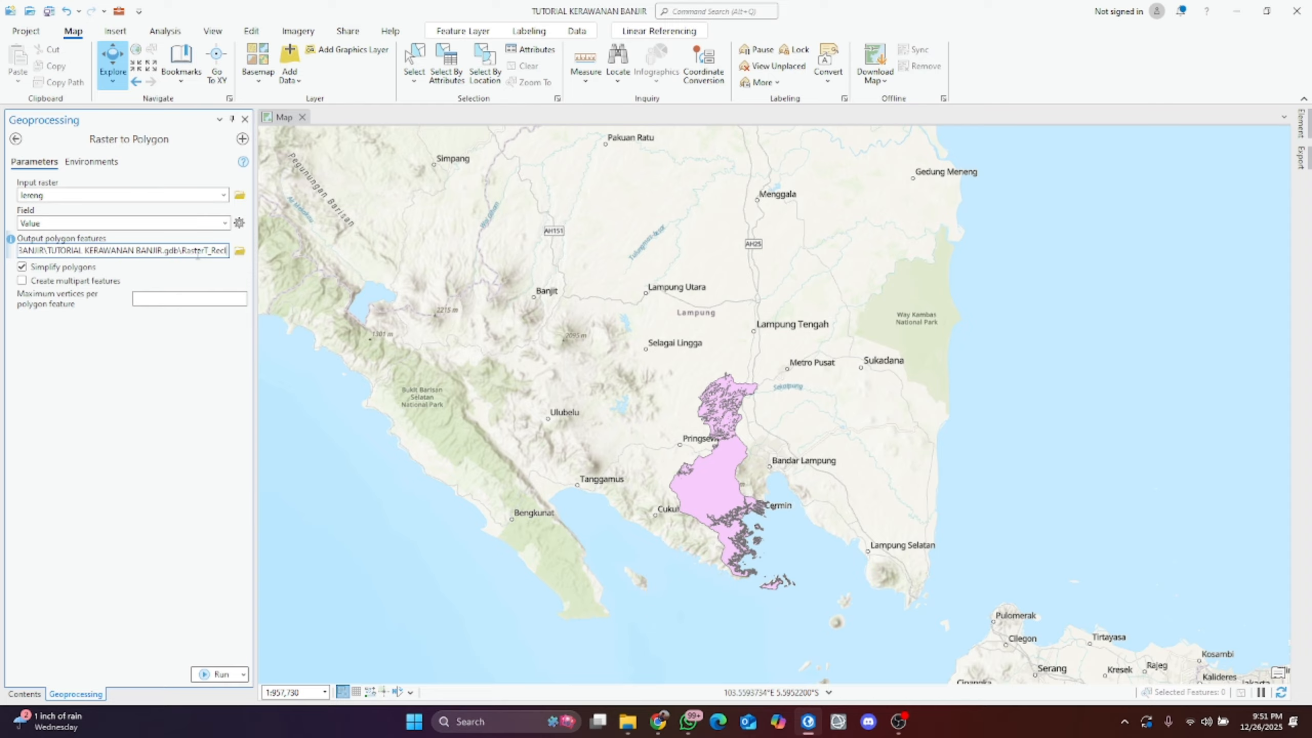
pyautogui.press('BackSpace')
pyautogui.press('BackSpace')
pyautogui.press('BackSpace')
pyautogui.press('BackSpace')
pyautogui.press('BackSpace')
pyautogui.press('BackSpace')
pyautogui.press('BackSpace')
pyautogui.press('BackSpace')
pyautogui.write('lereng')
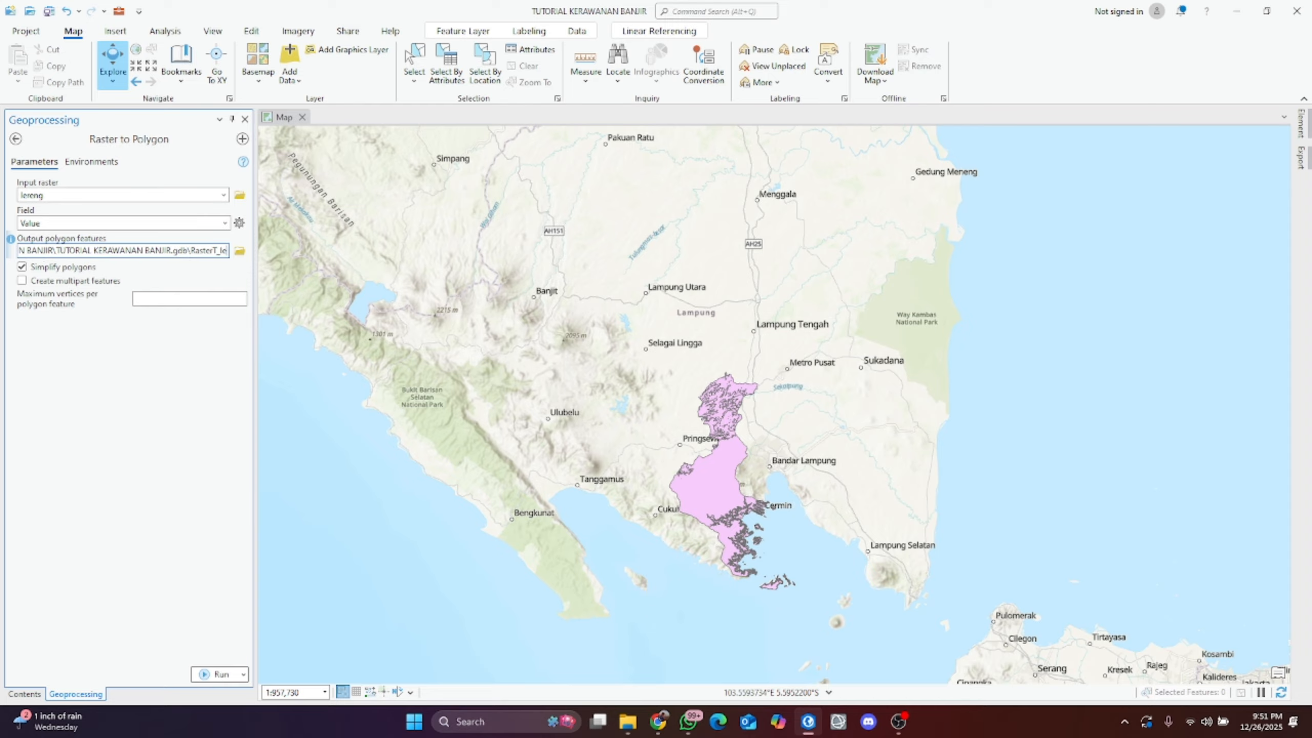
pyautogui.click(218, 673)
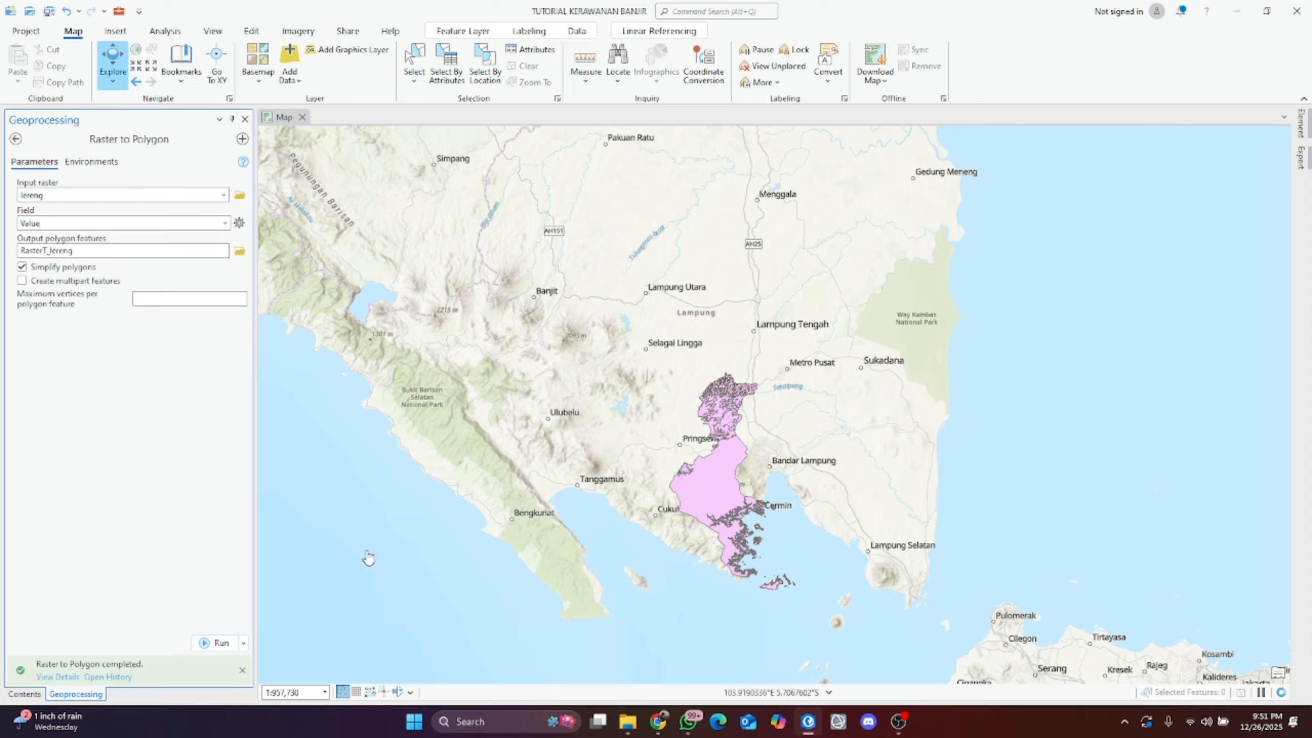
pyautogui.click(245, 119)
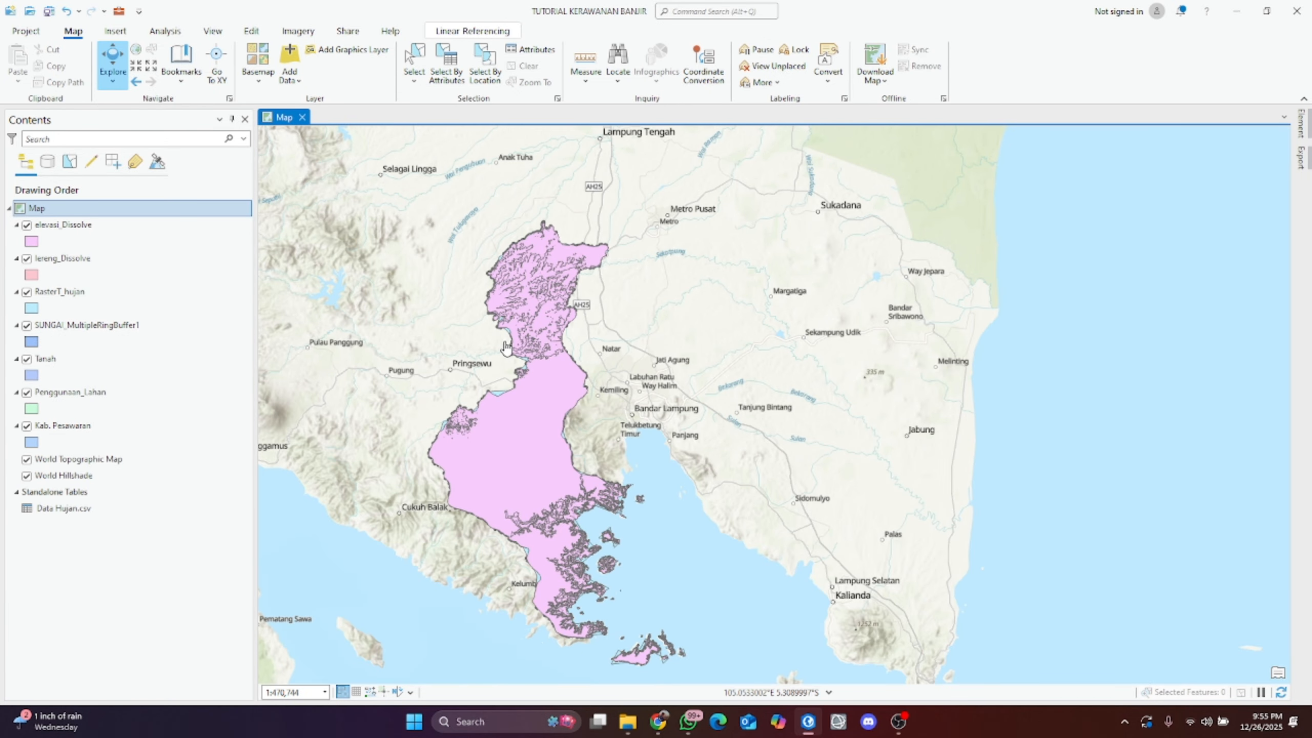
# Step: Open the Union analysis tool and add elevasi_Dissolve, lereng_Dissolve and RasterT_hujan as input features
pyautogui.moveTo(511, 293); pyautogui.dragTo(540, 366)
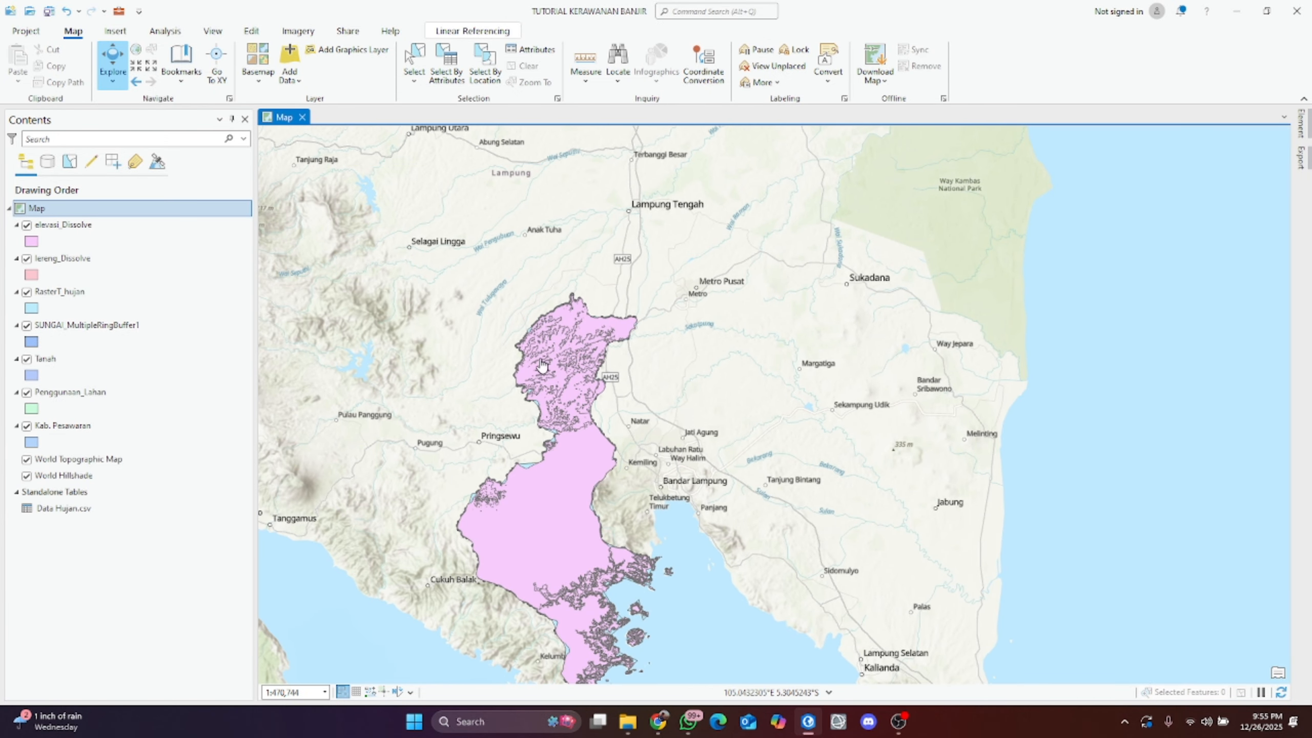
pyautogui.click(726, 9)
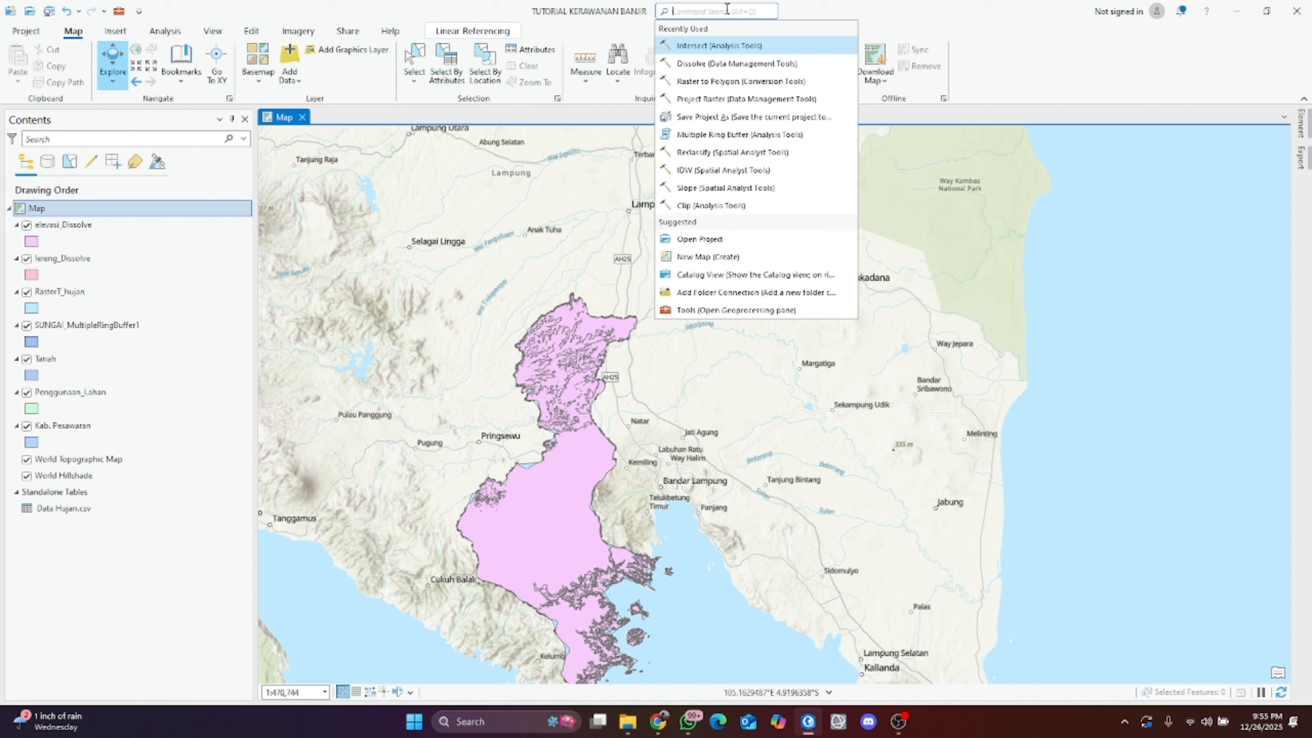
pyautogui.write('unio')
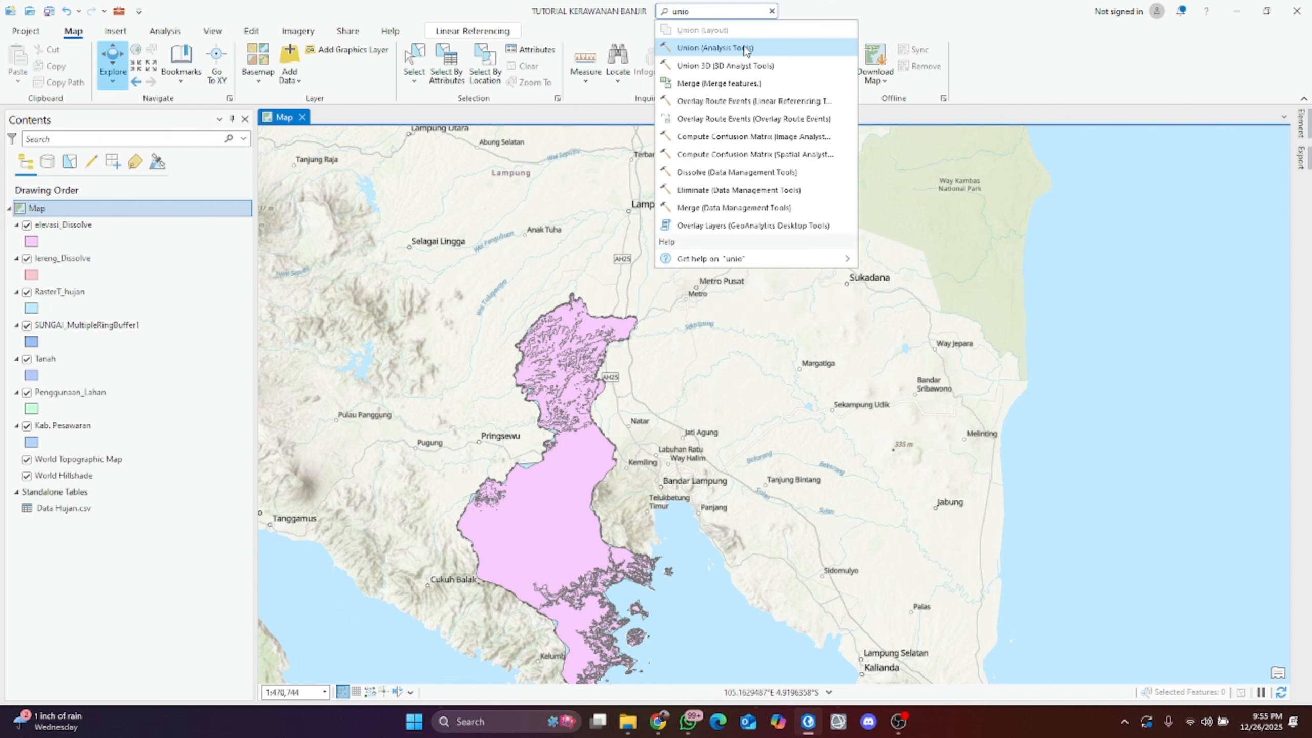
pyautogui.click(746, 51)
pyautogui.click(147, 198)
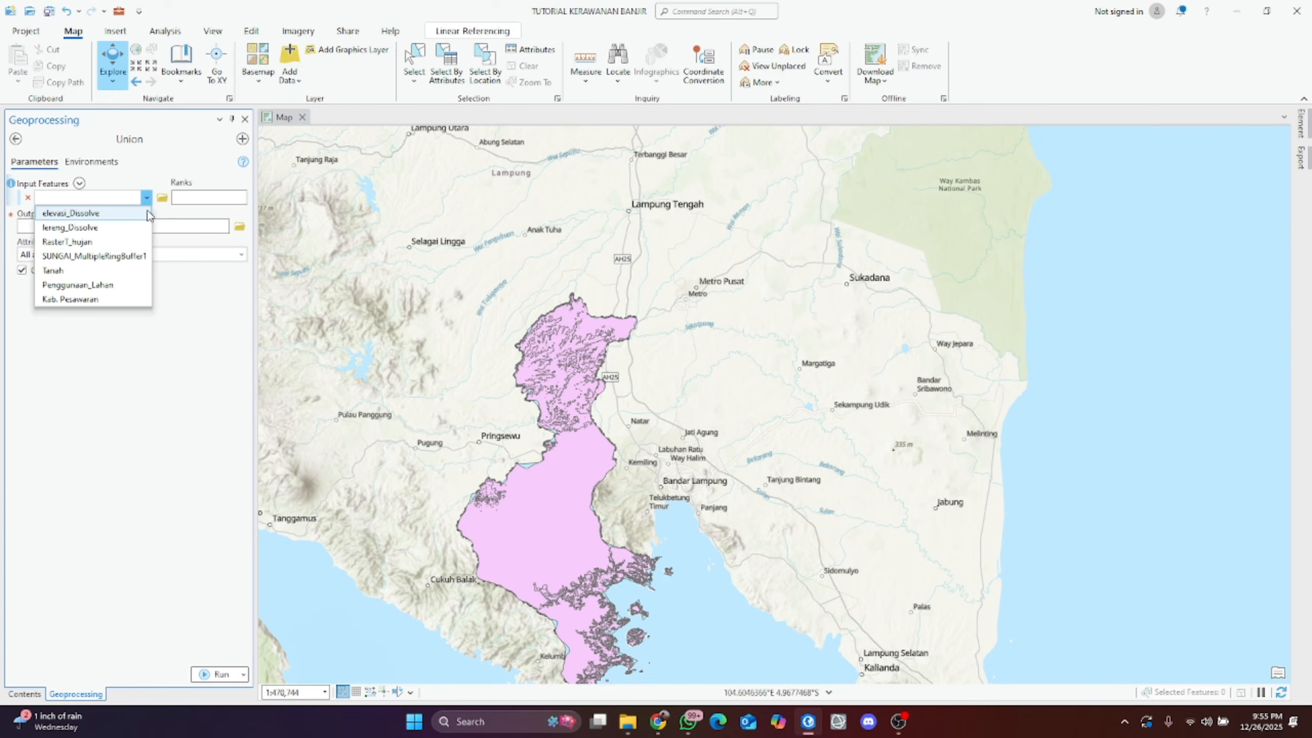
pyautogui.click(71, 213)
pyautogui.click(146, 214)
pyautogui.click(149, 238)
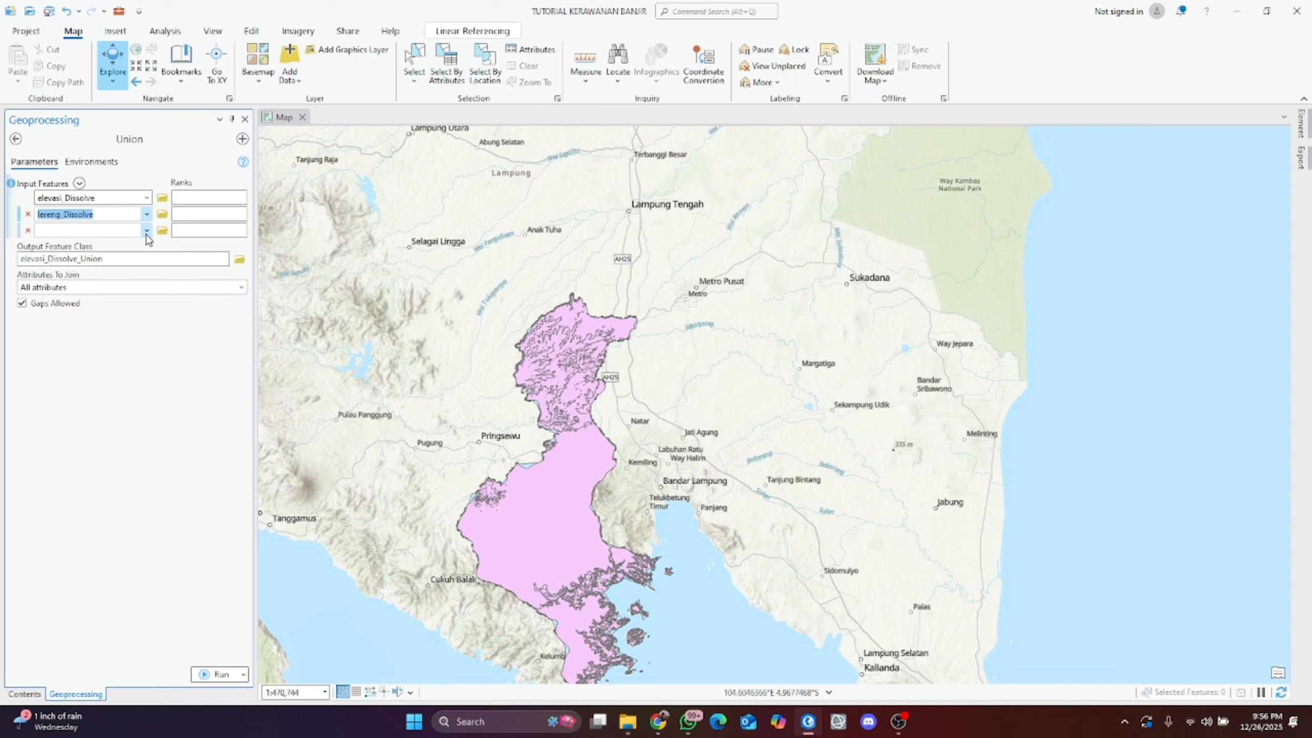
pyautogui.click(147, 234)
pyautogui.click(142, 273)
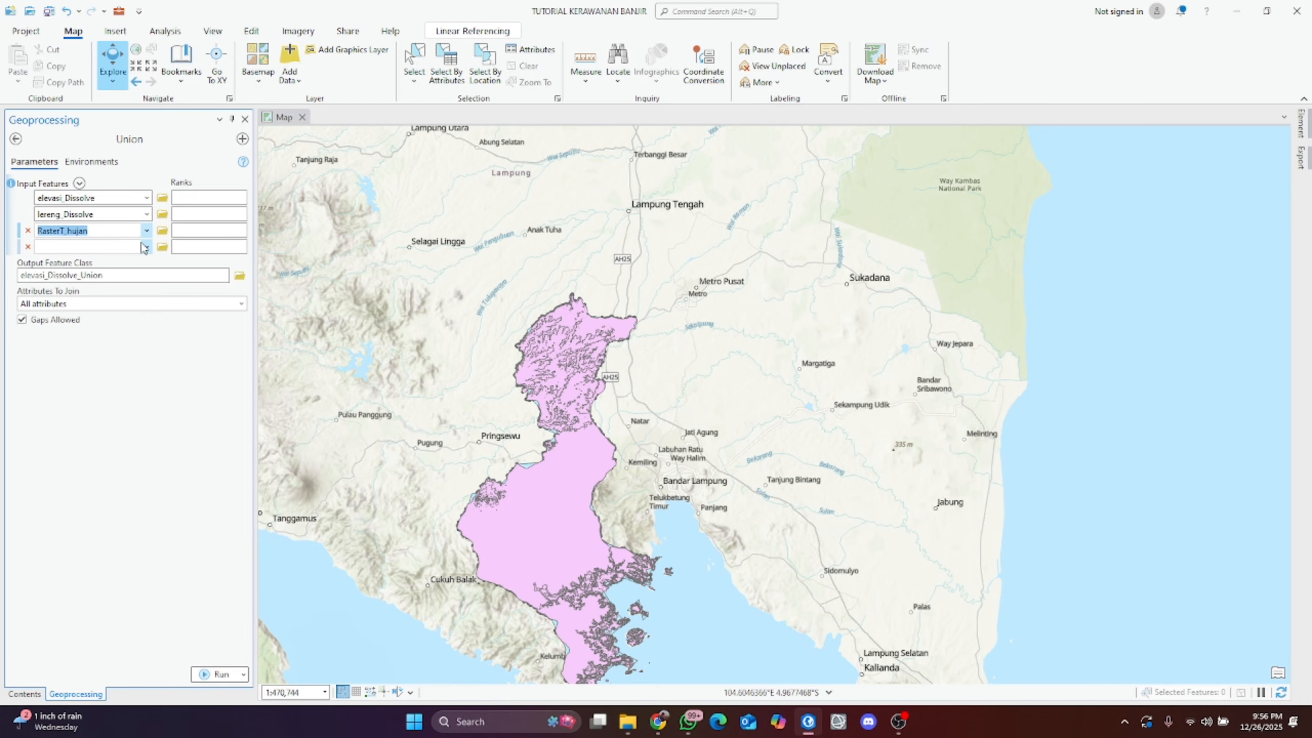
# Step: Add SUNGAI_MultipleRingBuffer1, Penggunaan_Lahan and Tanah to the Union inputs and run the tool
pyautogui.click(147, 247)
pyautogui.click(88, 302)
pyautogui.click(147, 263)
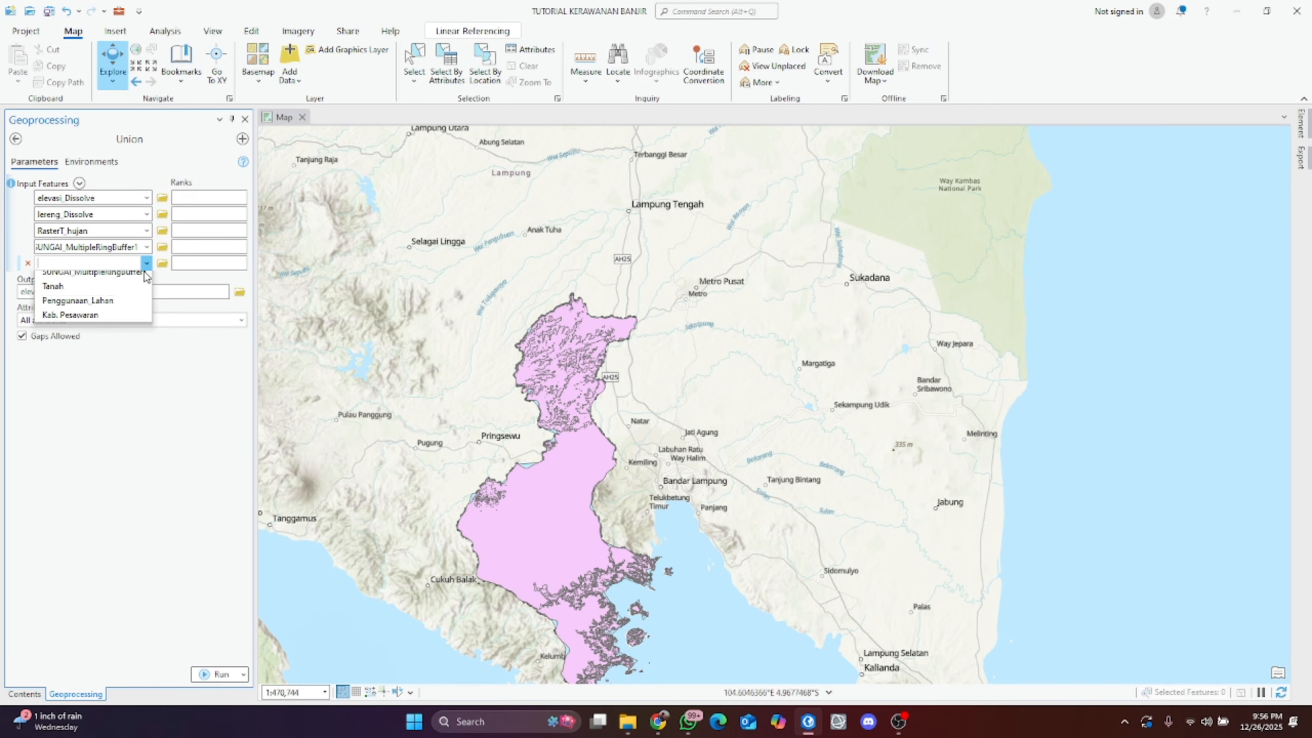
pyautogui.click(129, 352)
pyautogui.click(146, 280)
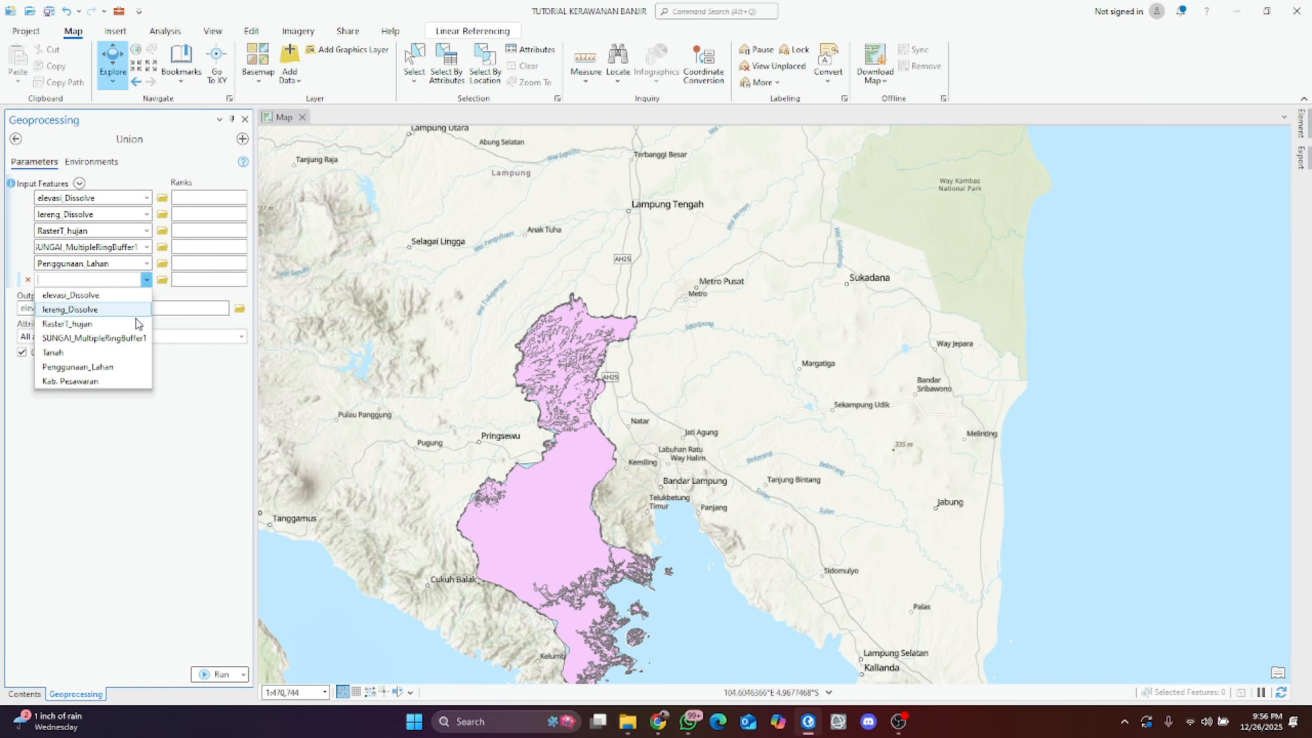
pyautogui.click(133, 353)
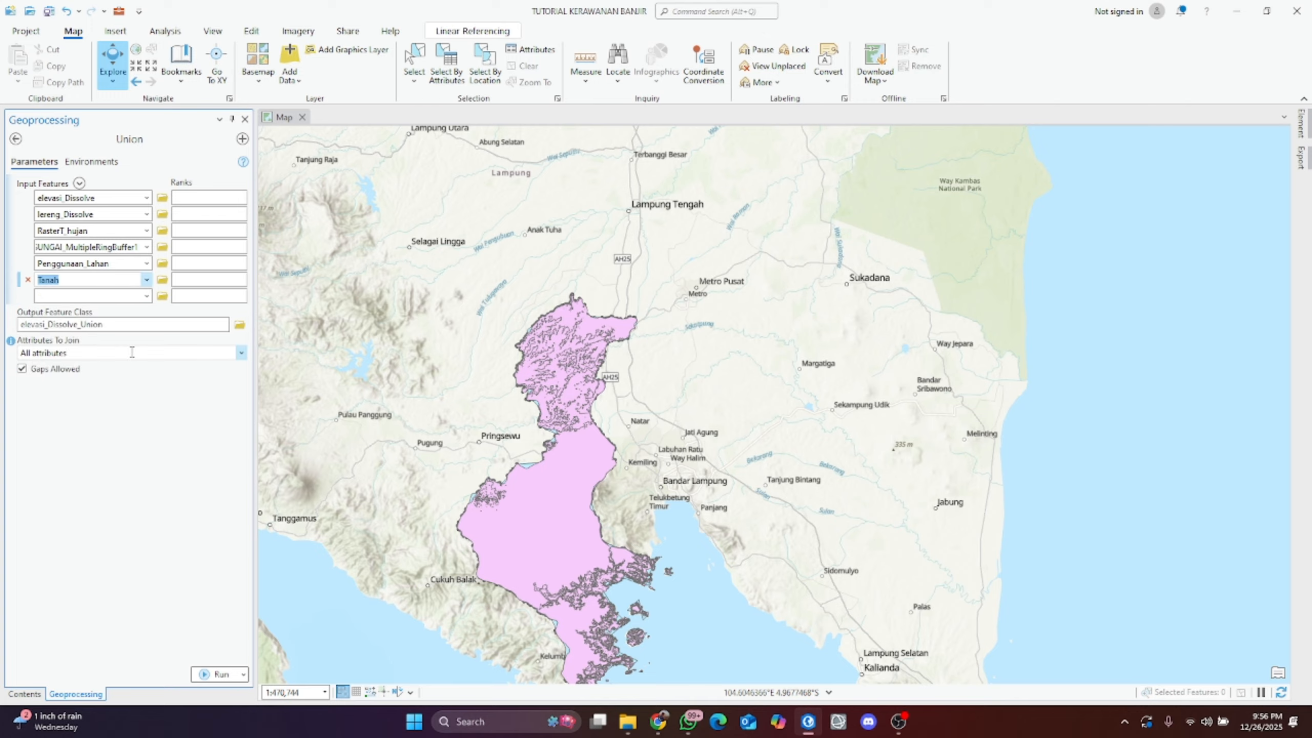
pyautogui.click(220, 680)
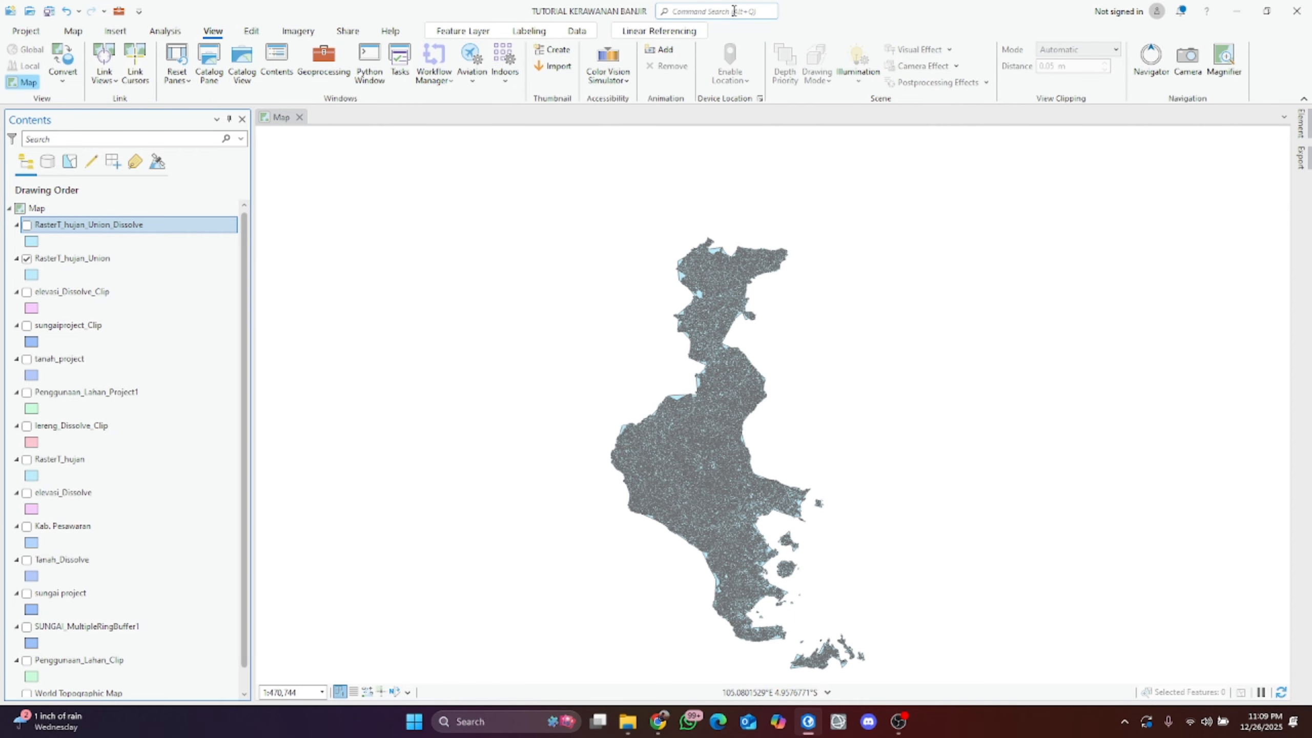
# Step: Open the Dissolve tool and choose RasterT_hujan_Union as its input features
pyautogui.click(733, 11)
pyautogui.click(733, 46)
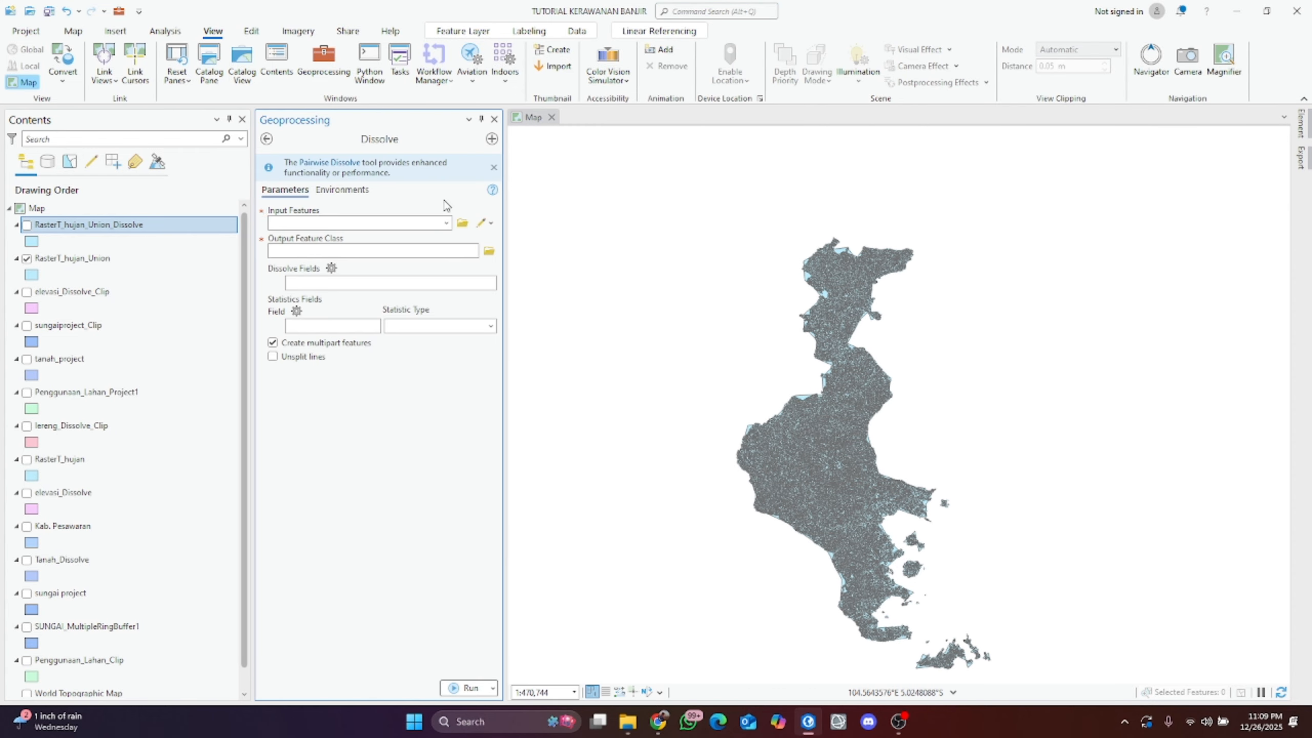
pyautogui.click(446, 223)
pyautogui.click(313, 252)
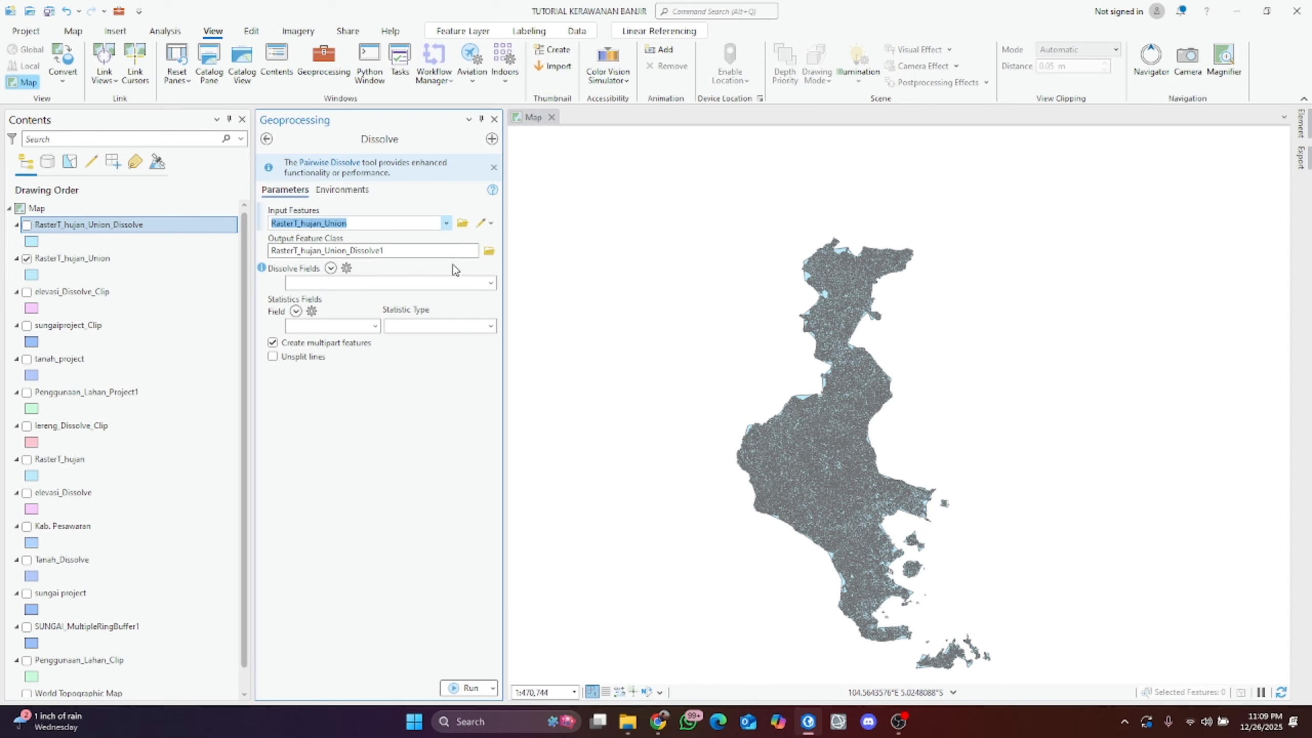
# Step: Choose gridcode, SkorPL, SkorTanah and SkorSungai as the first four dissolve fields
pyautogui.click(490, 284)
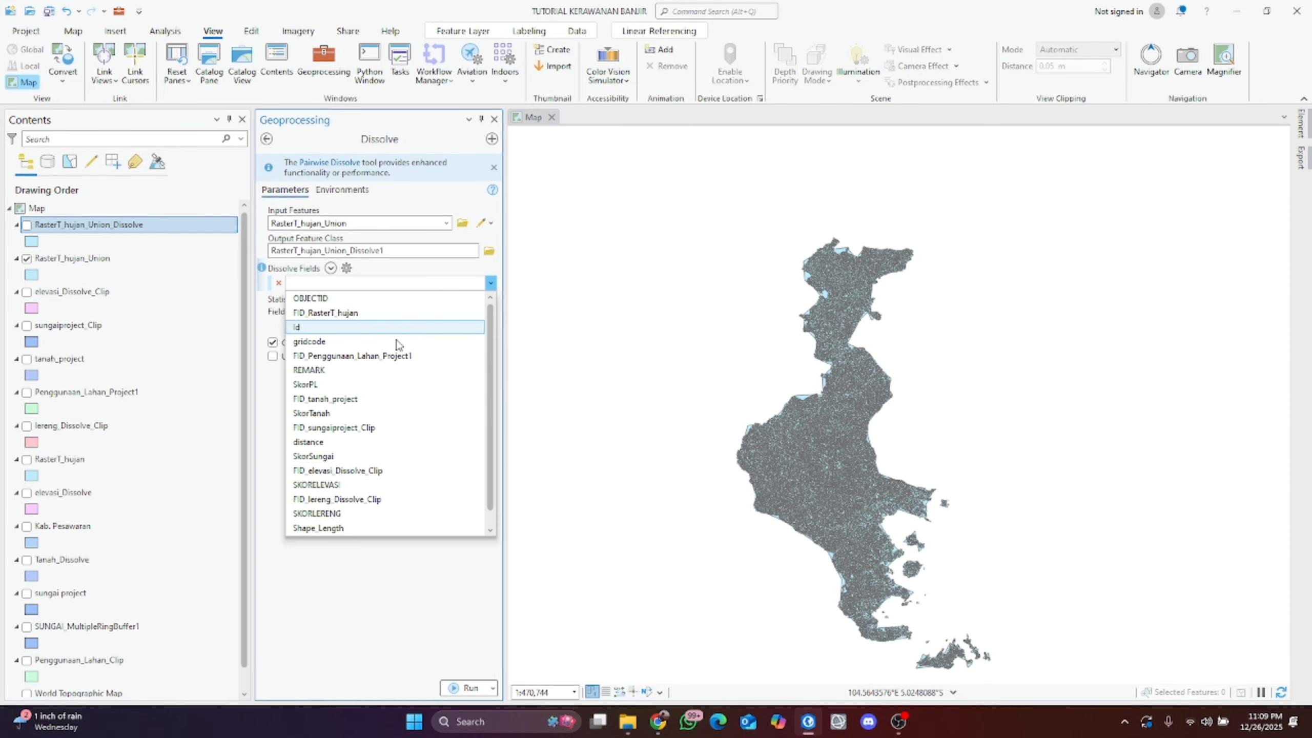
pyautogui.click(398, 341)
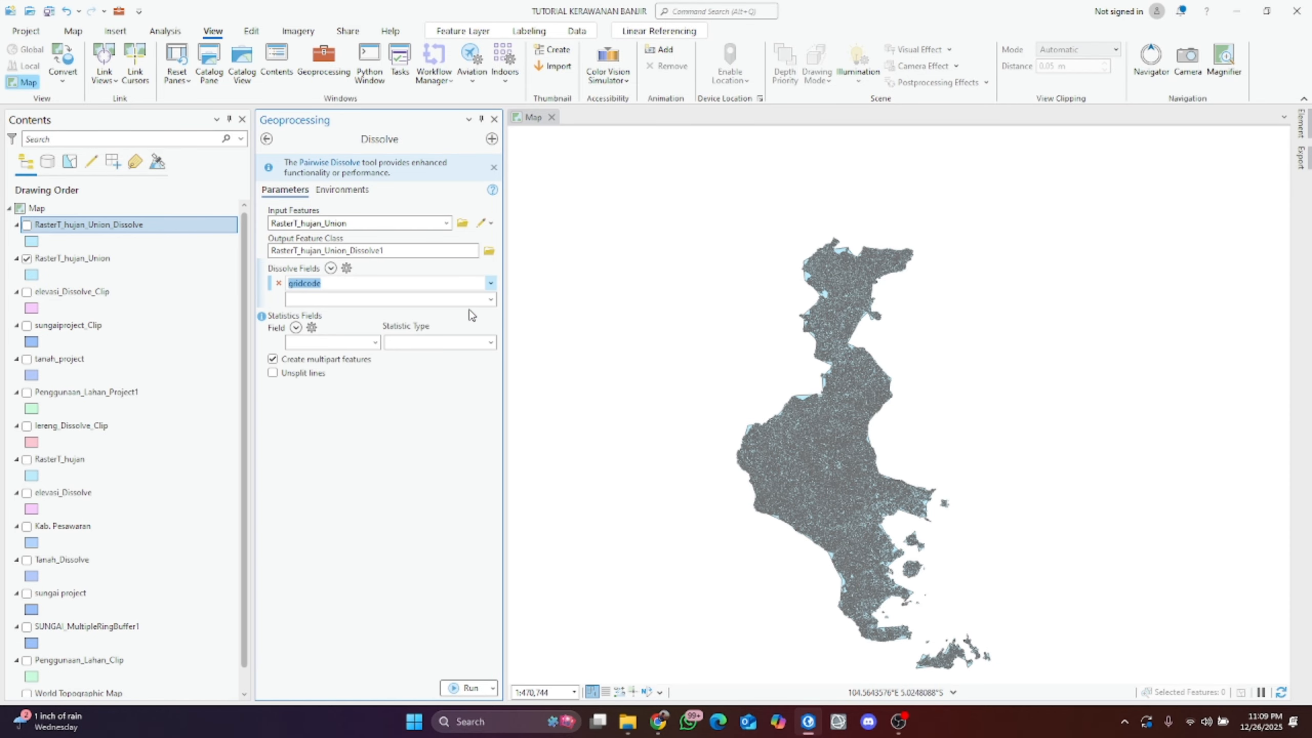
pyautogui.click(490, 300)
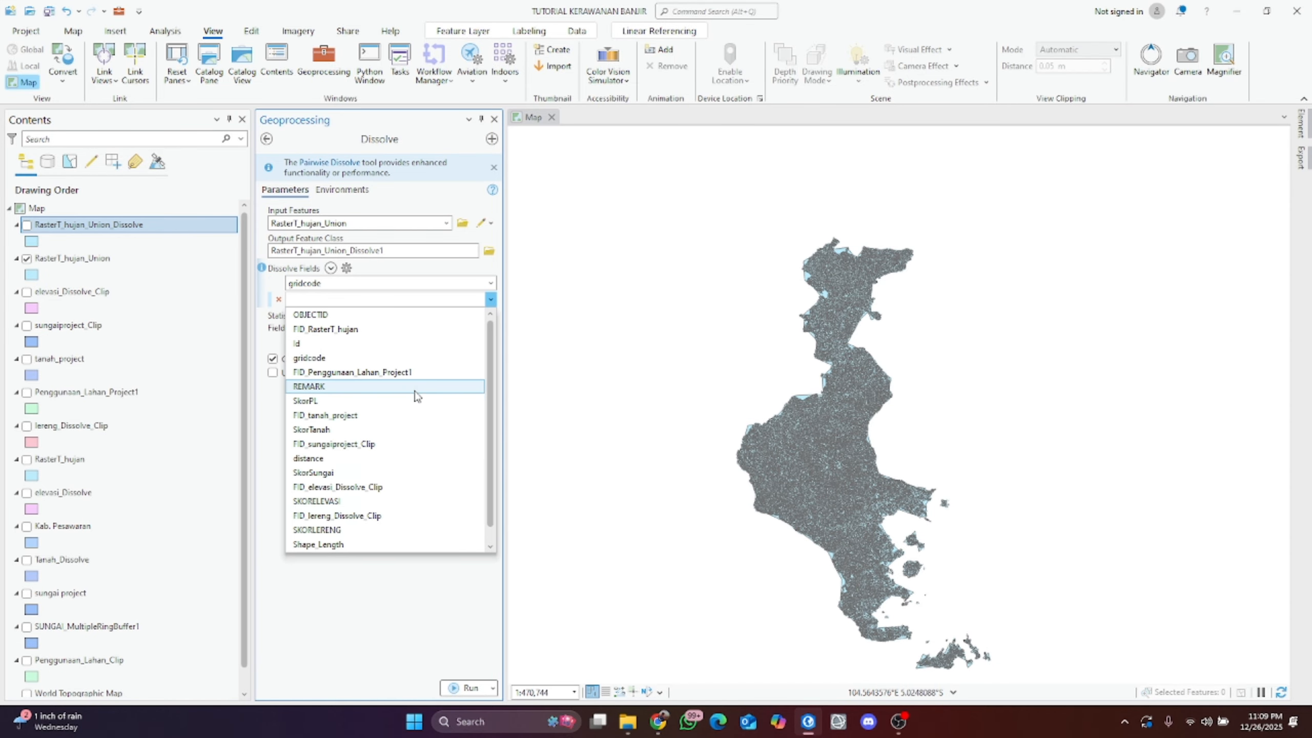
pyautogui.click(489, 316)
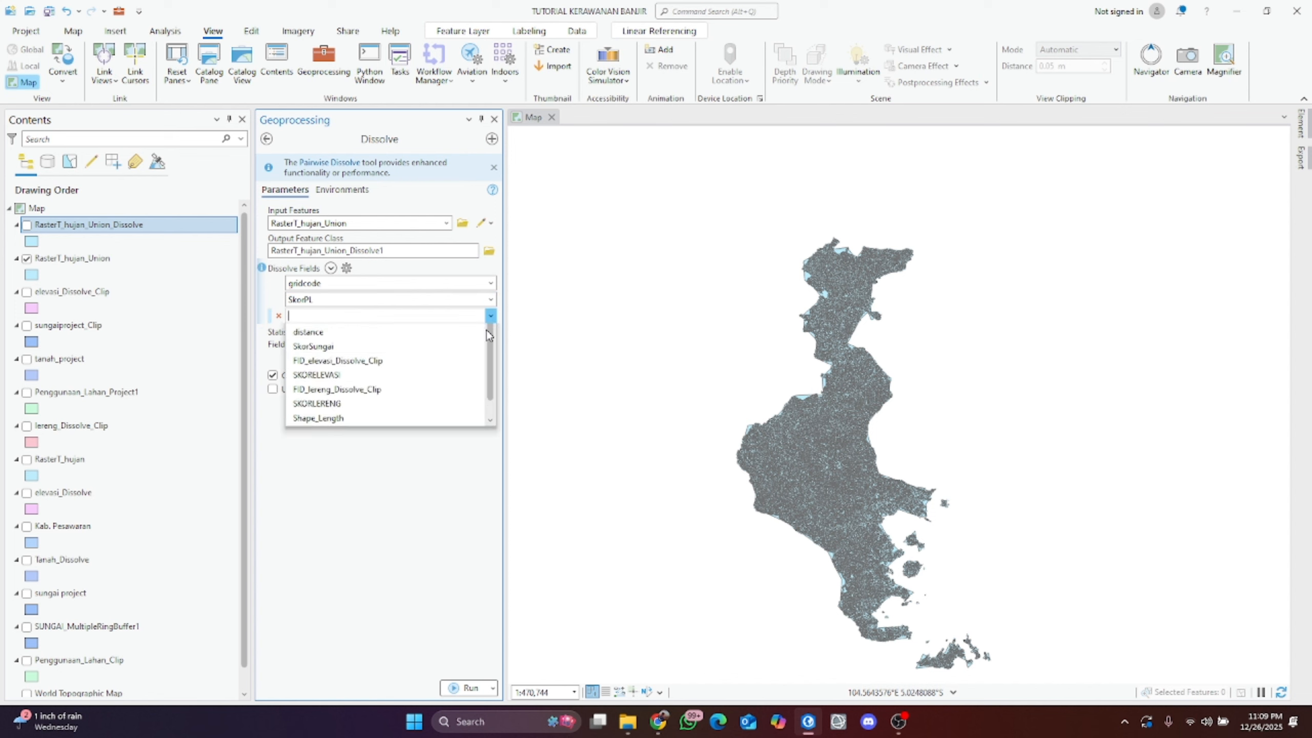
pyautogui.click(424, 442)
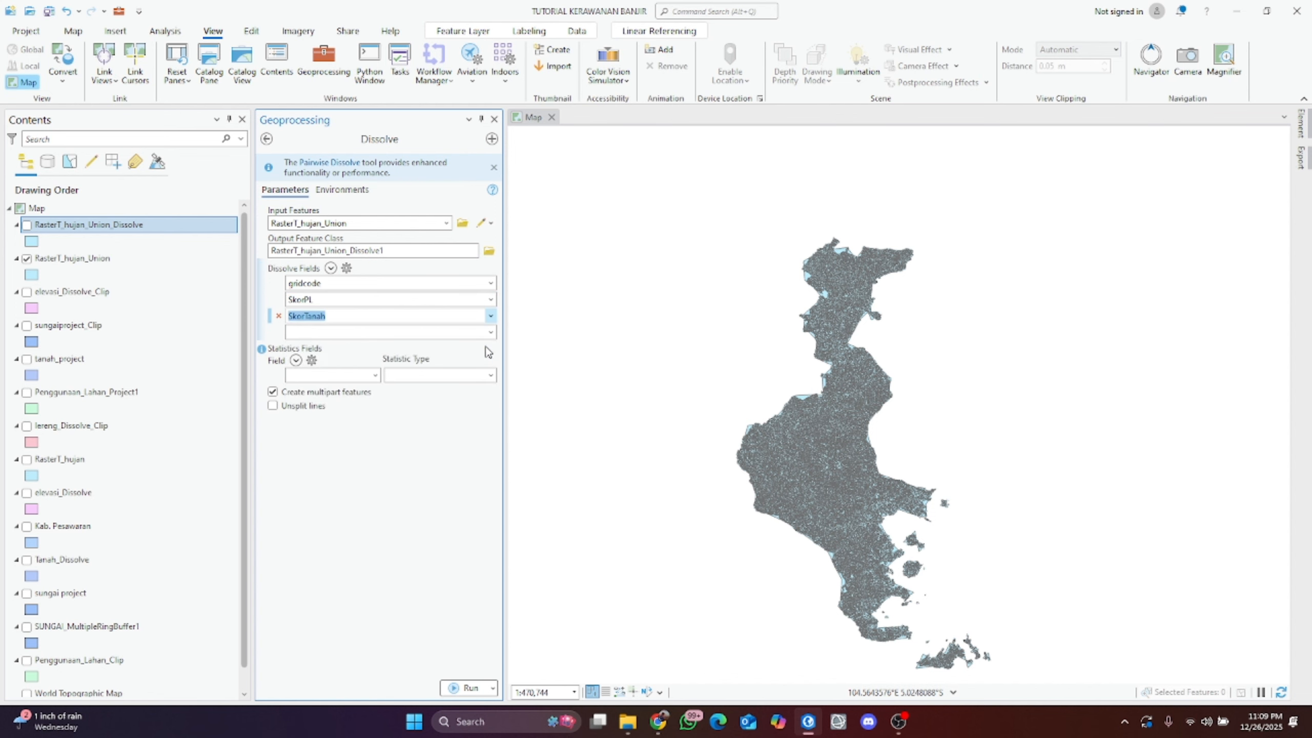
pyautogui.click(490, 331)
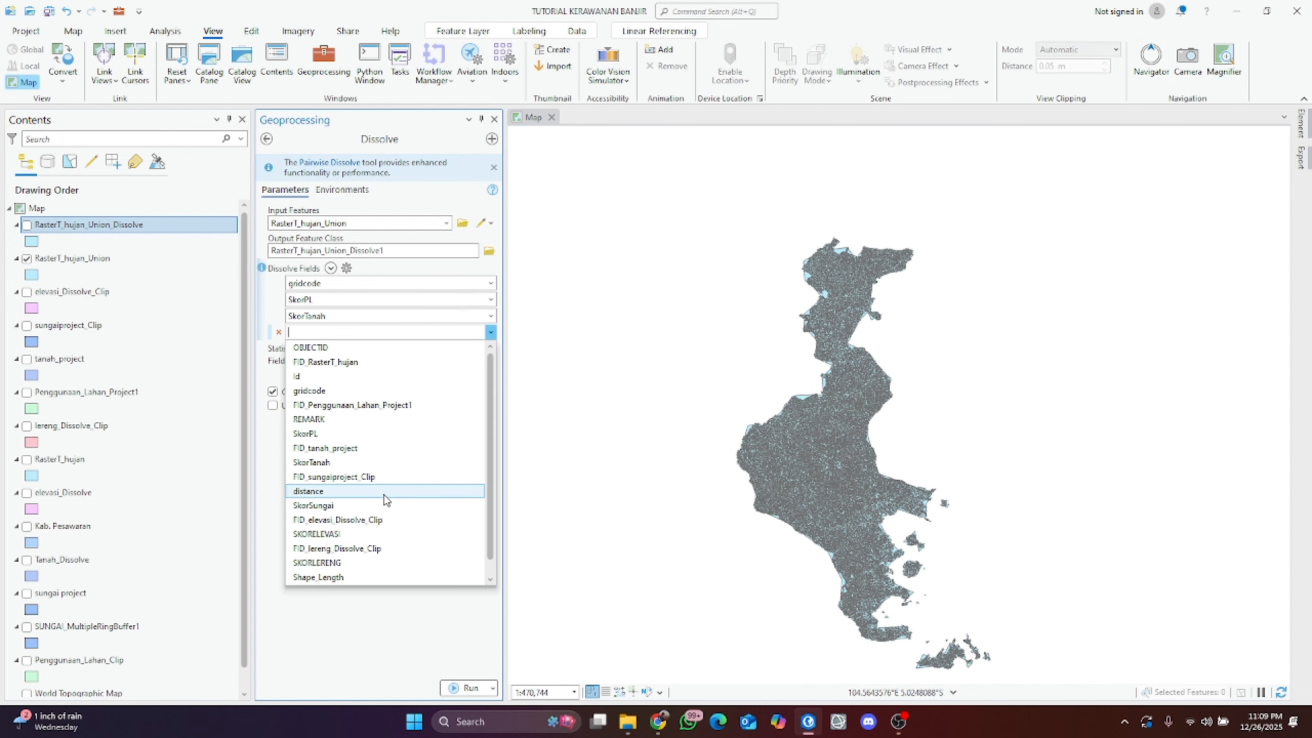
pyautogui.click(383, 506)
# Step: Add SKORELEVASI and SKORLERENG as dissolve fields and run the Dissolve of the union layer
pyautogui.click(488, 349)
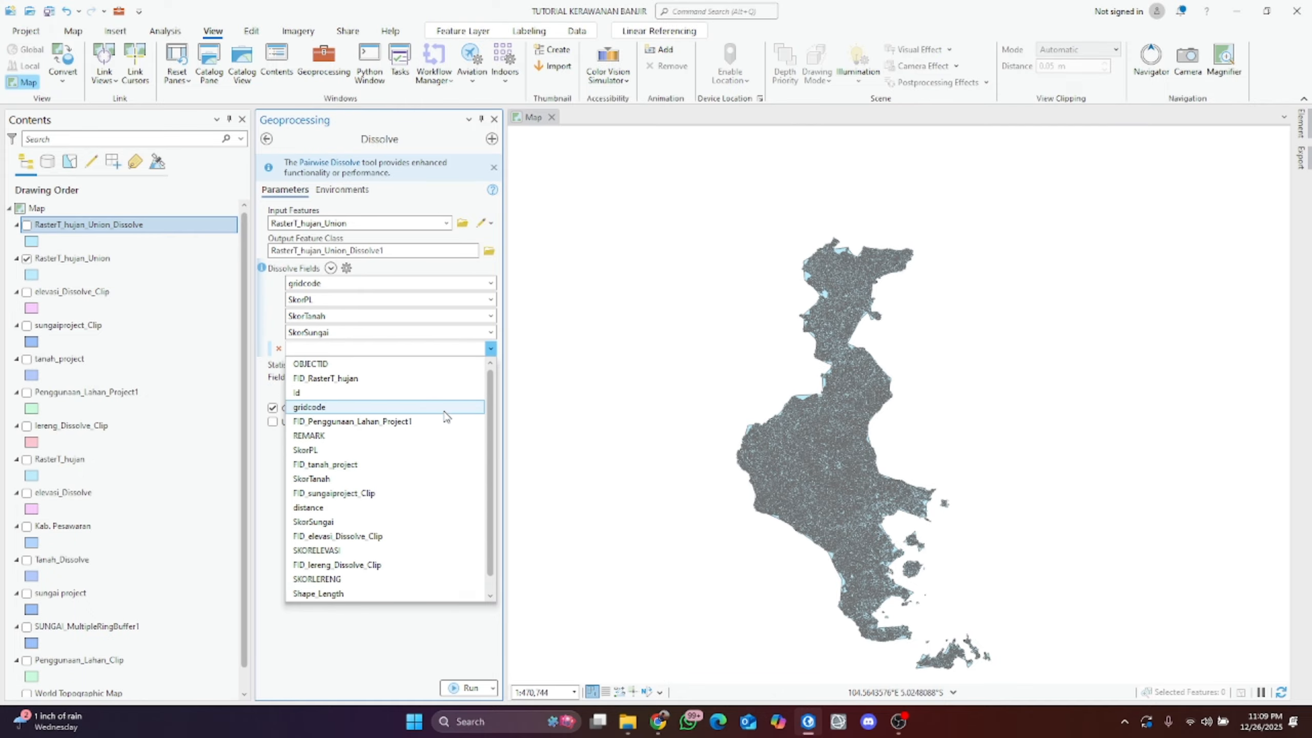
pyautogui.click(389, 549)
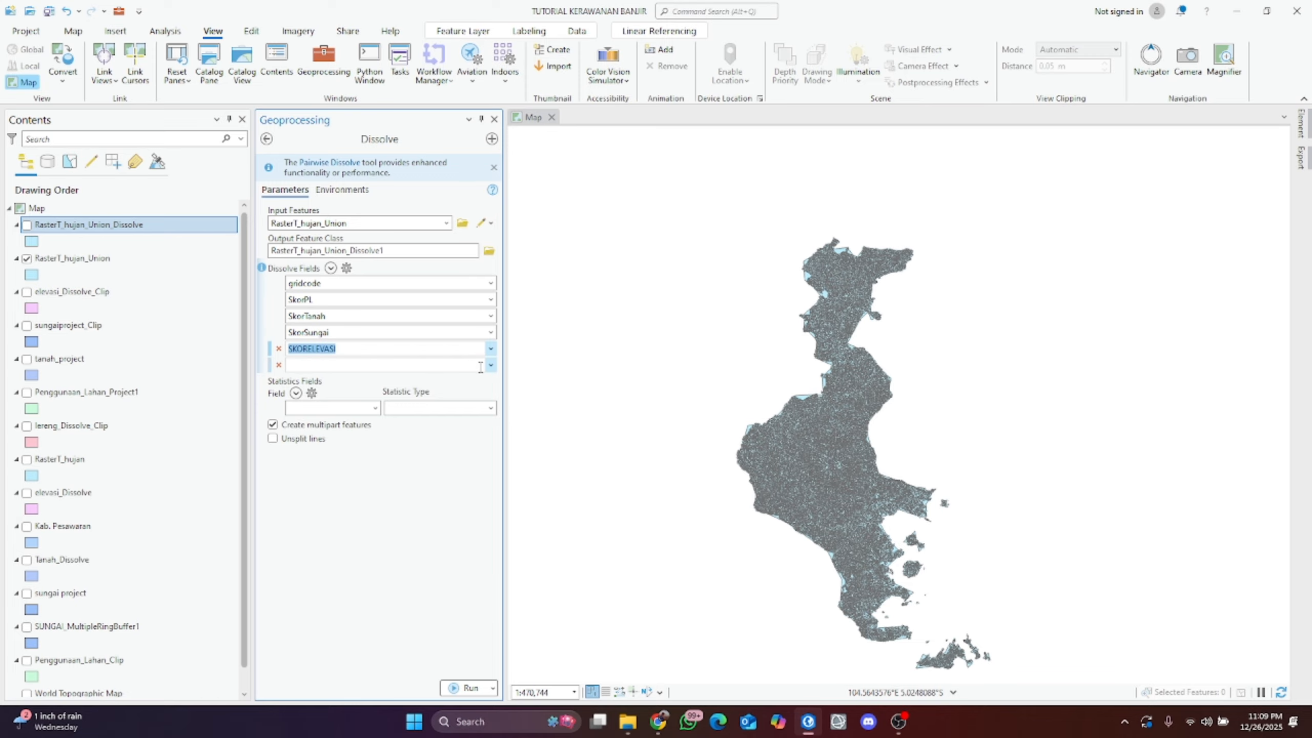
pyautogui.click(490, 365)
pyautogui.click(356, 597)
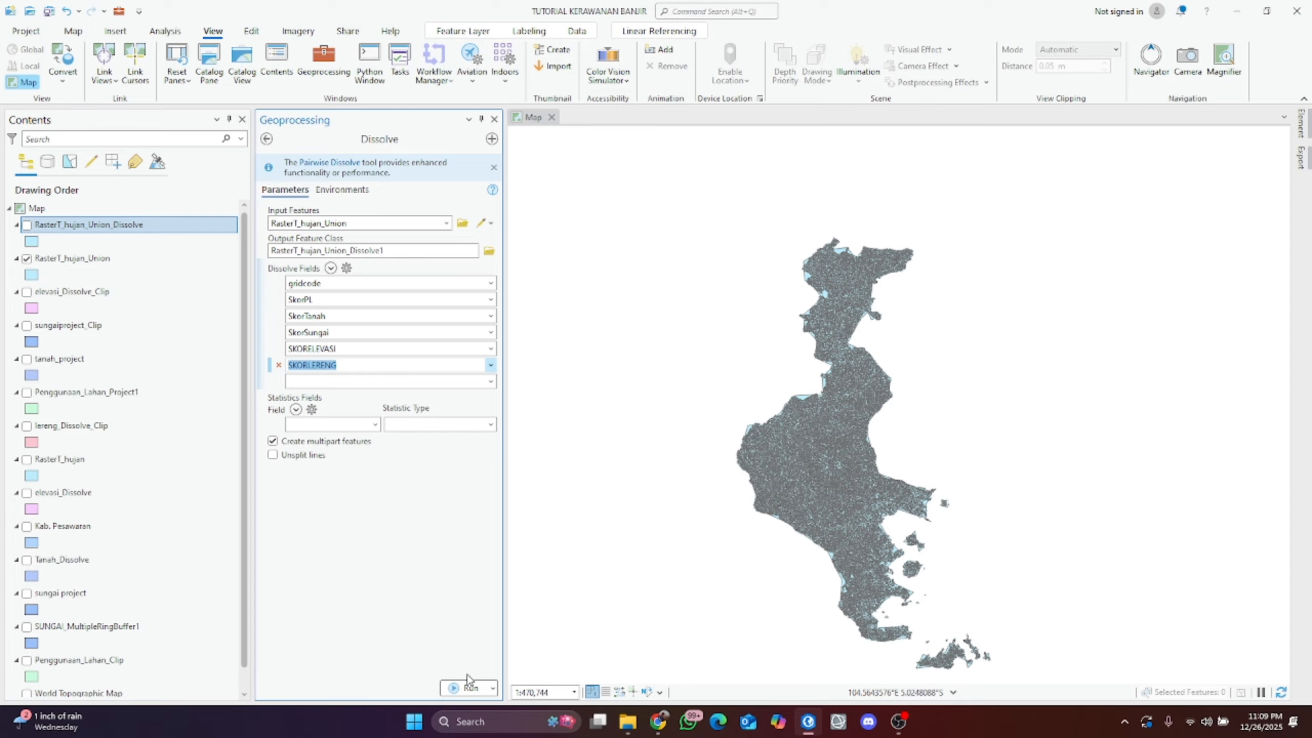
pyautogui.click(469, 689)
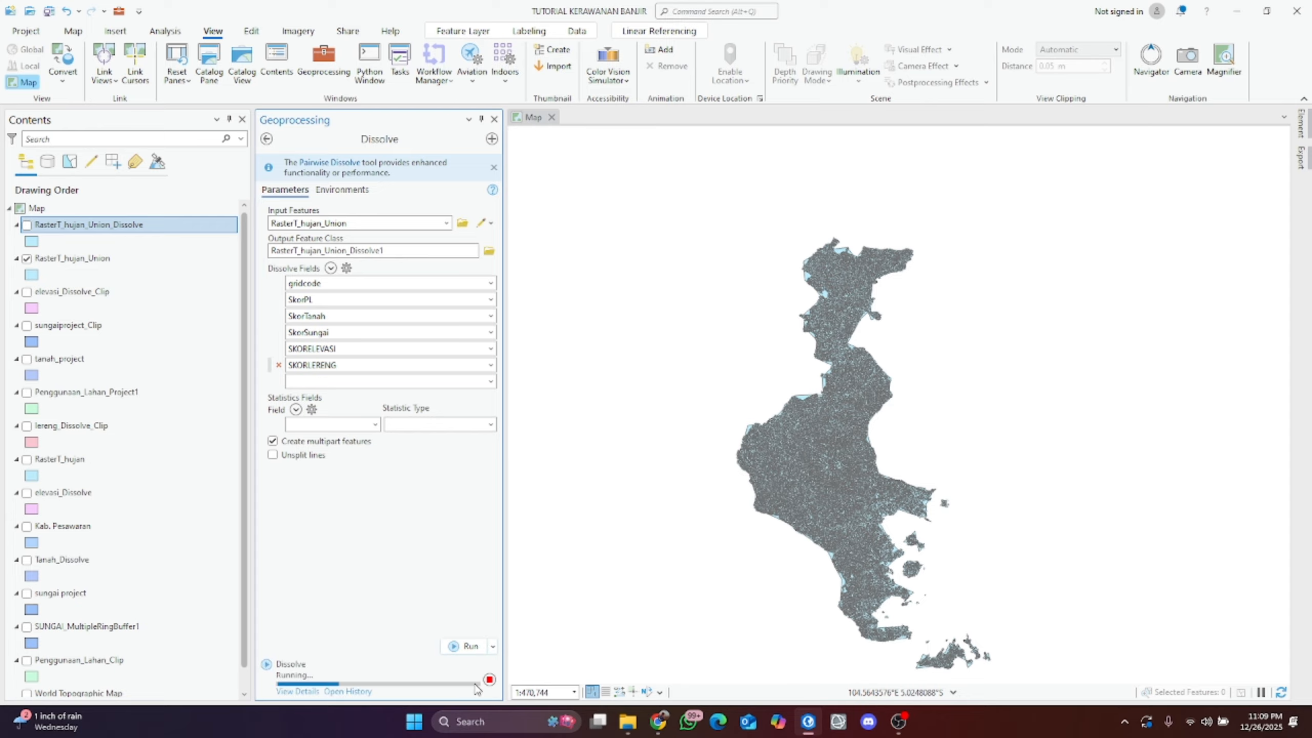
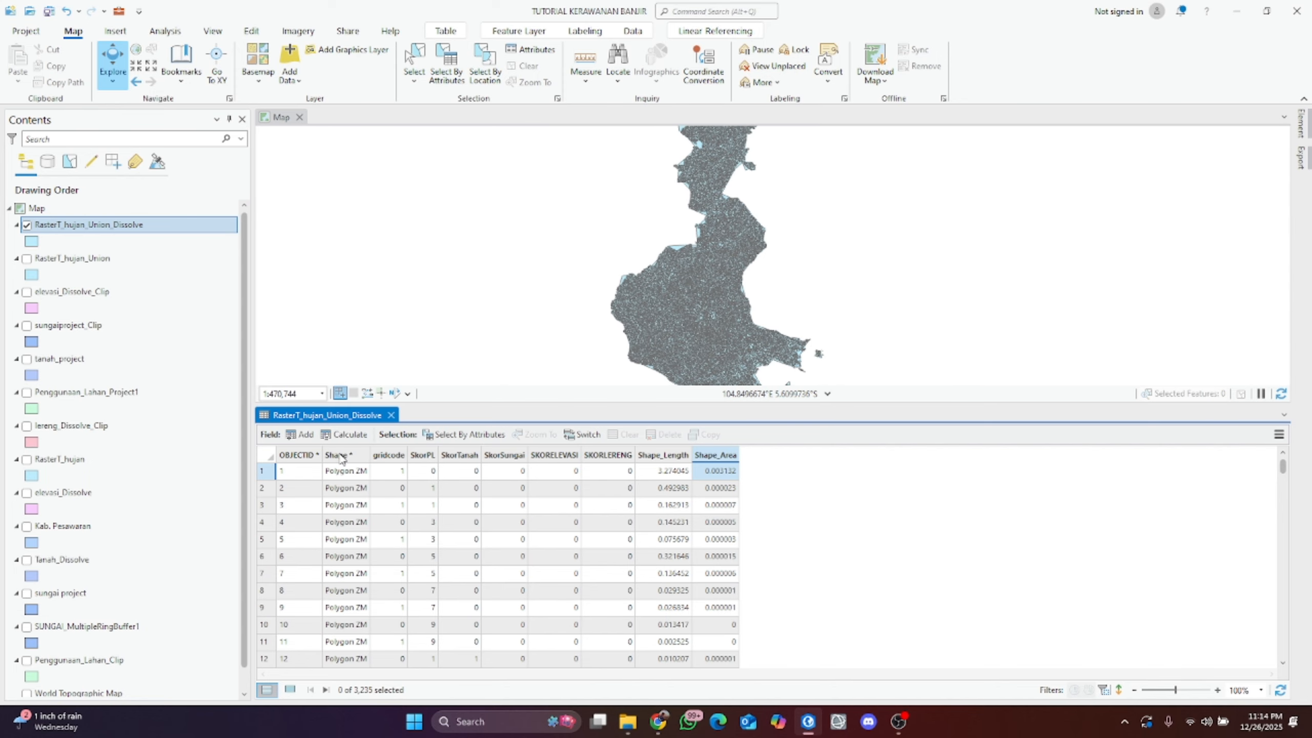
# Step: Add a field named TotalBobot of type Double to the RasterT_hujan_Union_Dissolve table and save the field changes
pyautogui.click(306, 434)
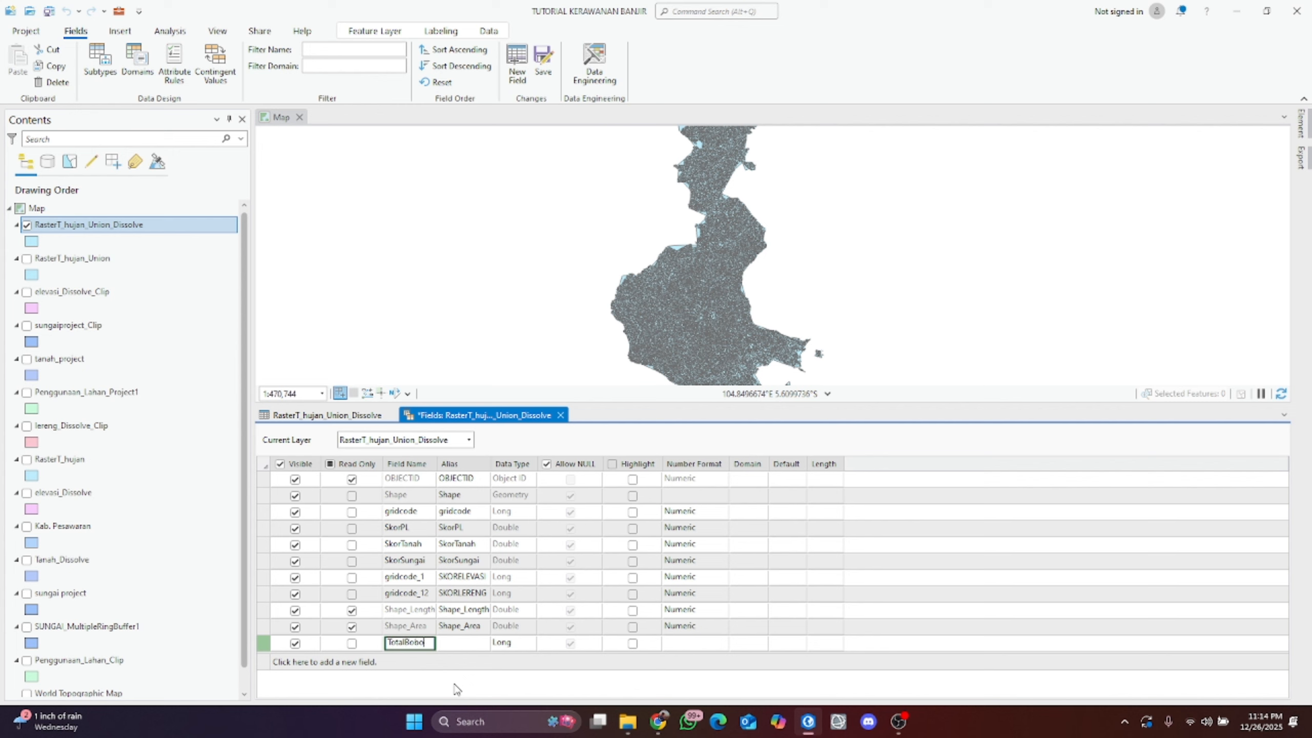
pyautogui.write('TotalBobot')
pyautogui.click(512, 642)
pyautogui.click(511, 565)
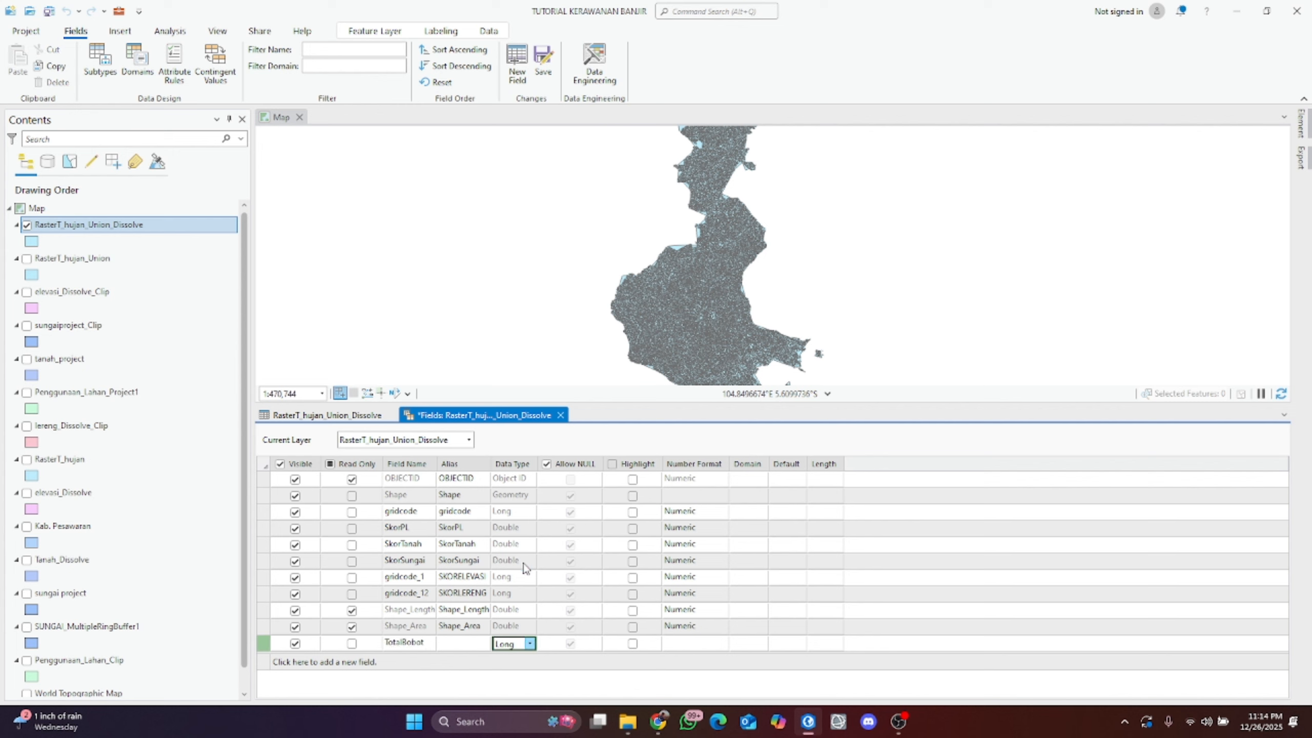
pyautogui.click(560, 415)
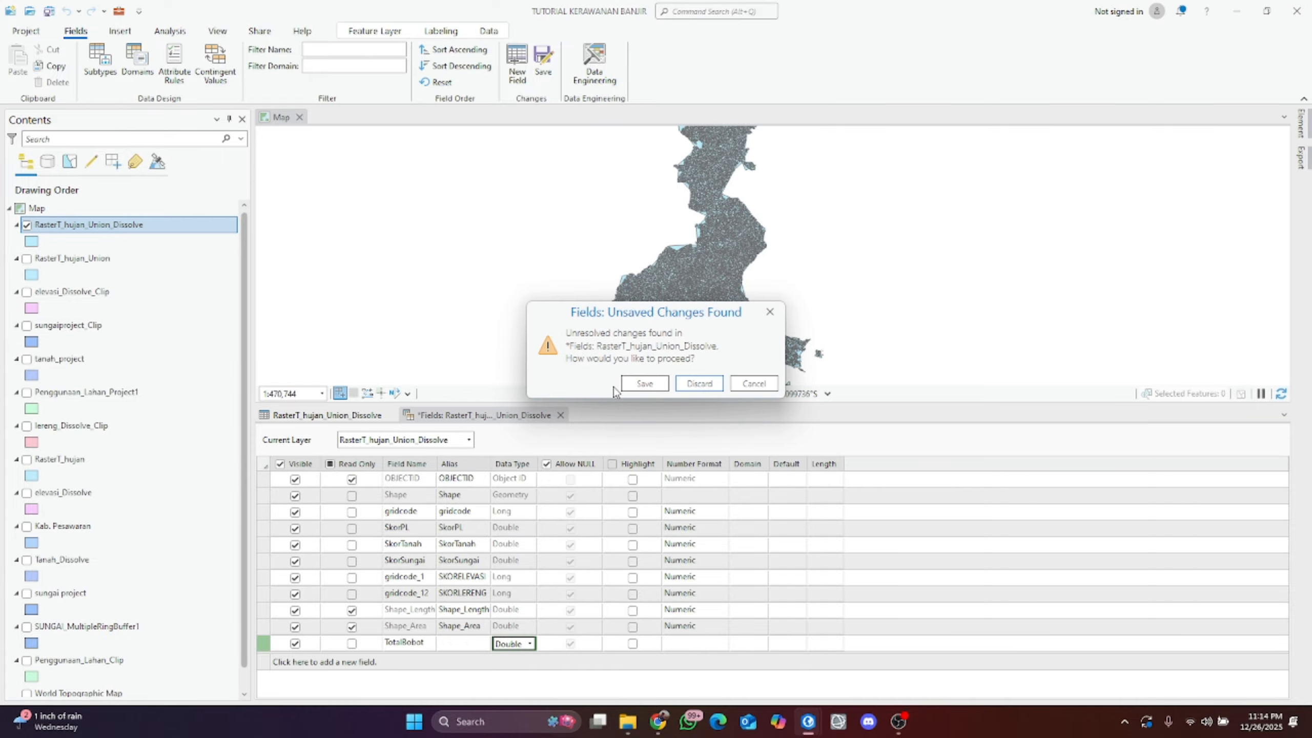
pyautogui.click(633, 384)
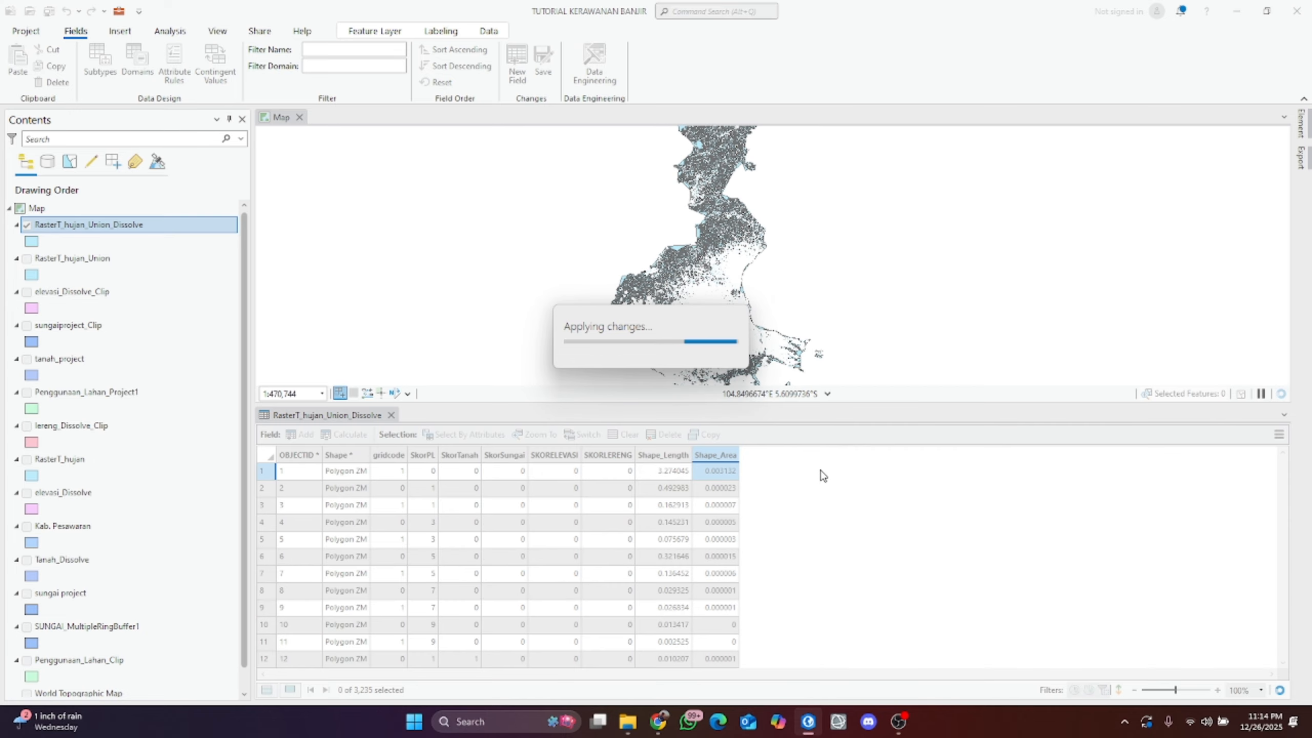
# Step: Open the field calculation for TotalBobot with the weighted sum of the six score fields, and write the gridcode_12 weight as 0.2
pyautogui.click(764, 456)
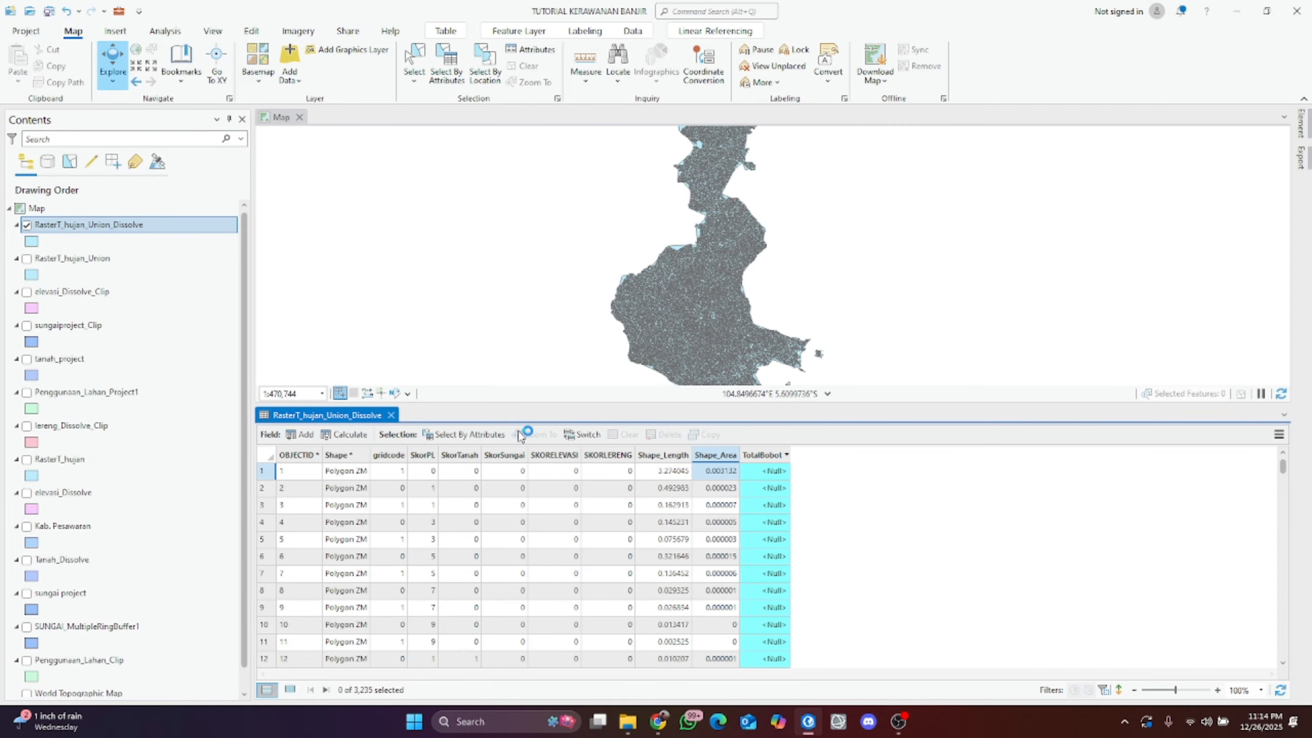
pyautogui.click(346, 434)
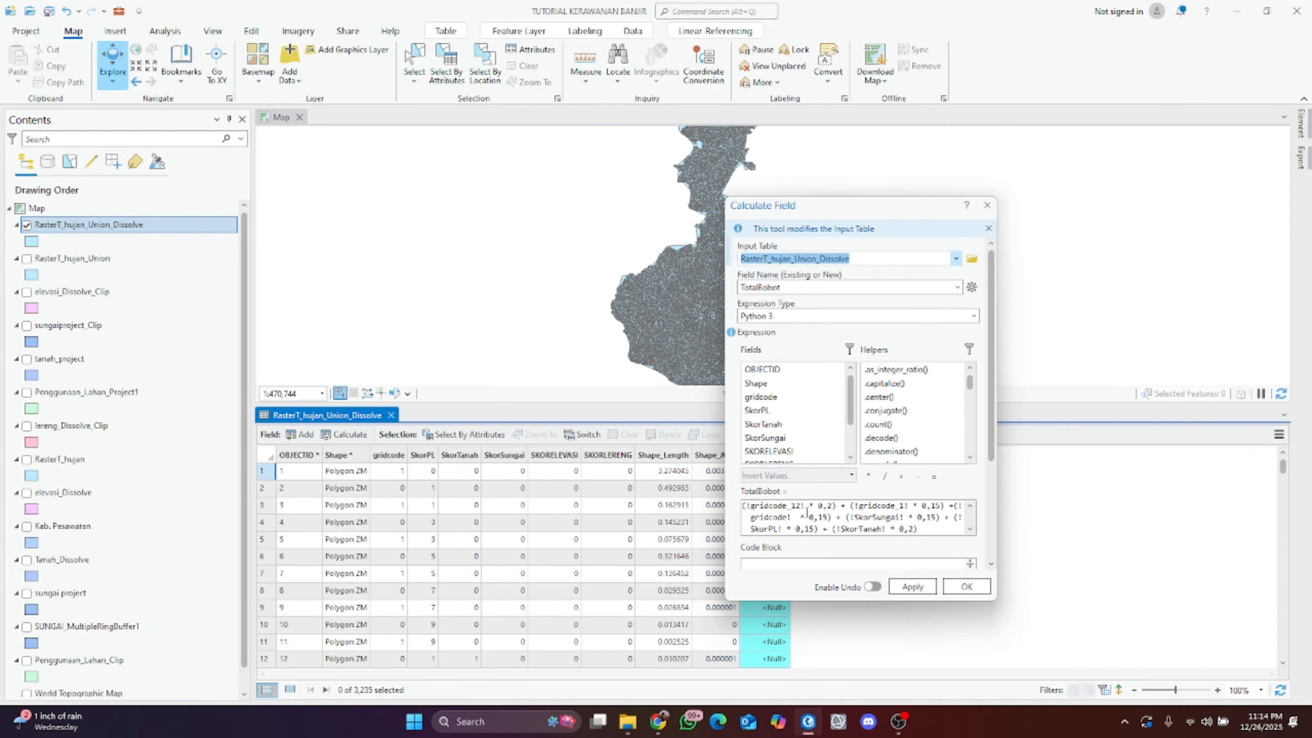
pyautogui.click(828, 509)
pyautogui.press('BackSpace')
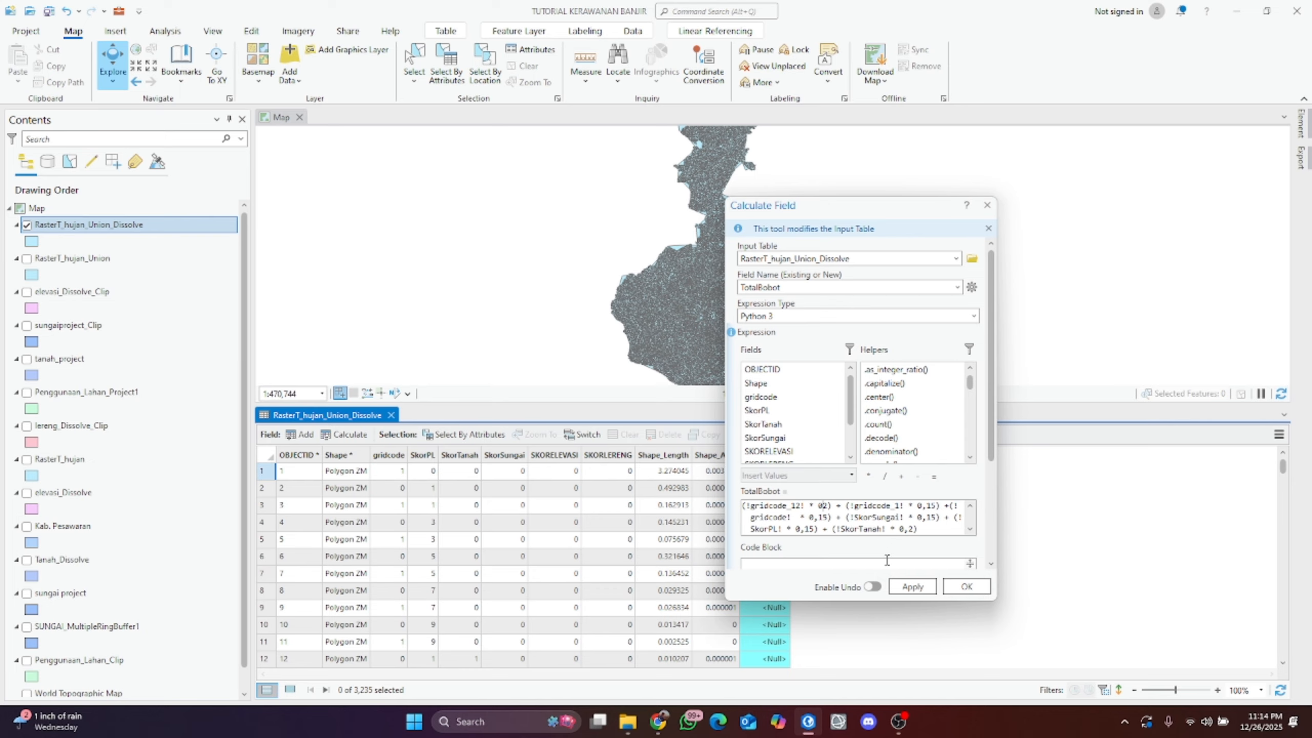
pyautogui.write('.')
pyautogui.press('BackSpace')
pyautogui.write('.')
# Step: Replace the decimal commas with points in the remaining weights of 0.15 and 0.2, and run the TotalBobot calculation
pyautogui.click(833, 518)
pyautogui.press('BackSpace')
pyautogui.write('.')
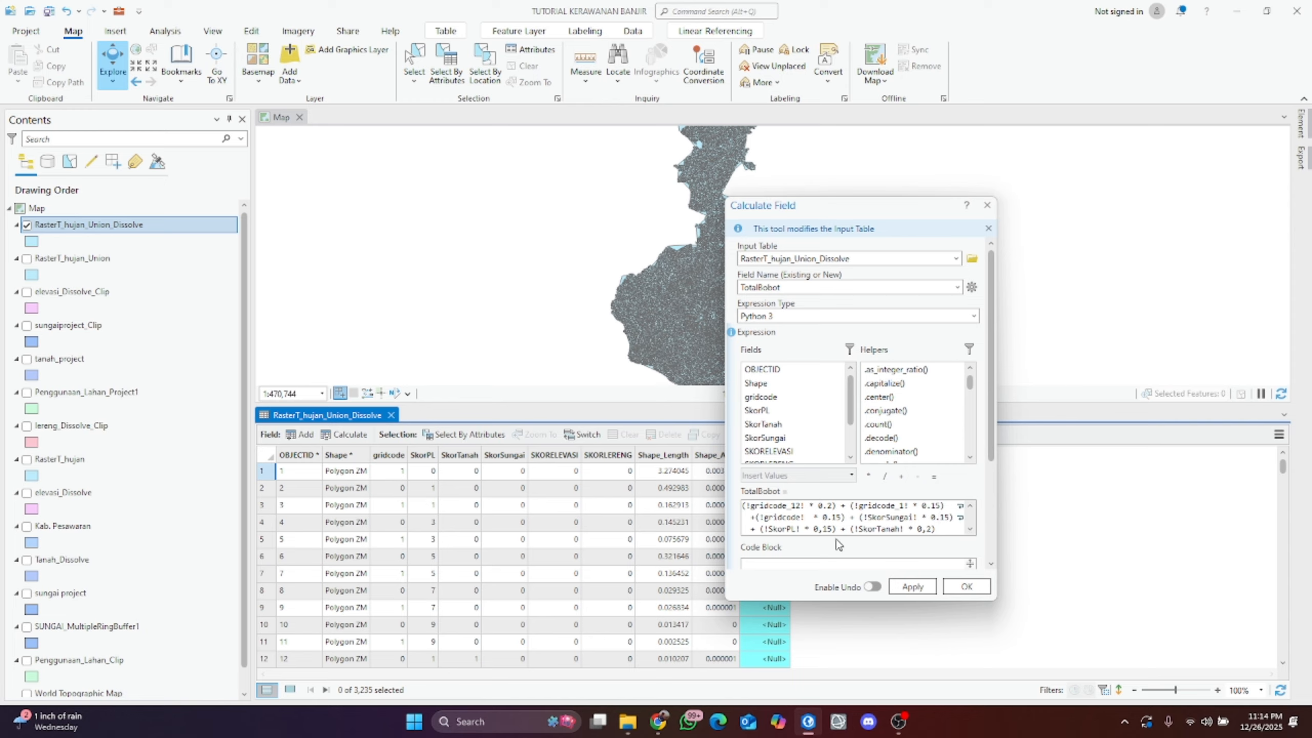
pyautogui.press('BackSpace')
pyautogui.write('.')
pyautogui.click(981, 587)
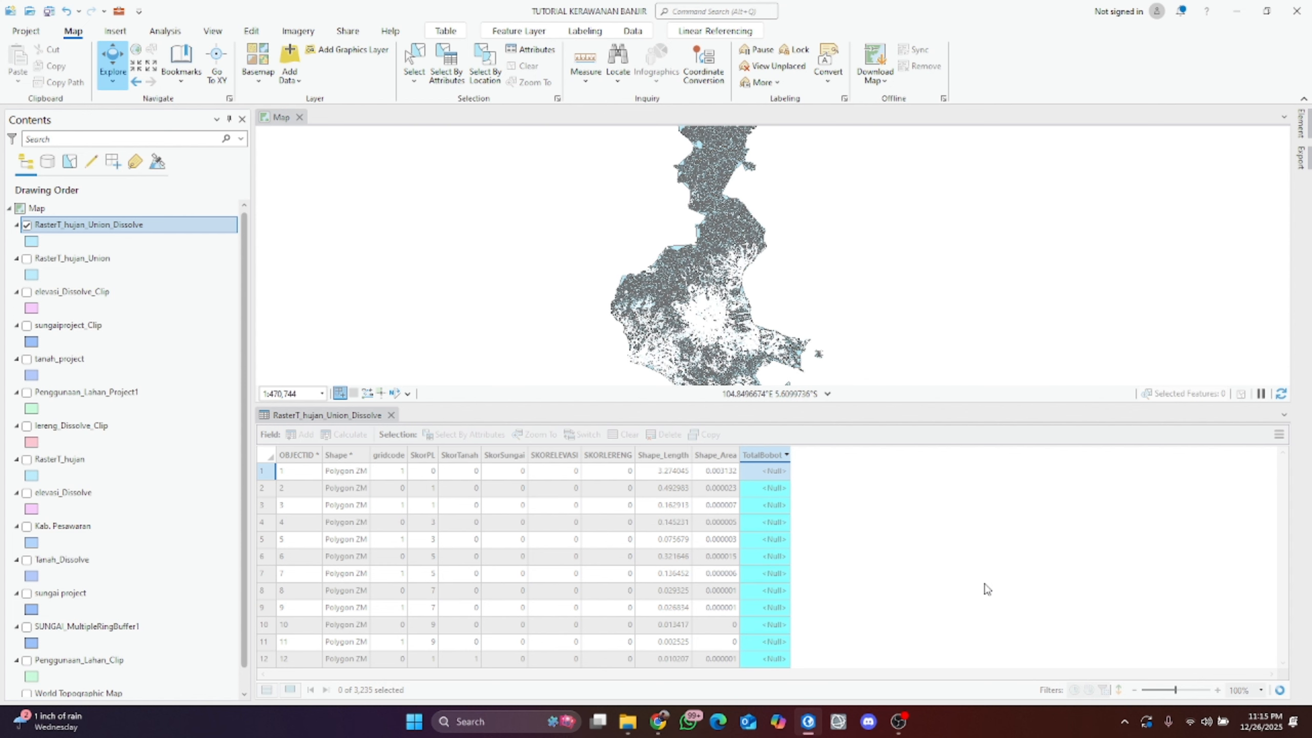
# Step: Review the calculated TotalBobot values and sort the attribute table by TotalBobot in ascending order
pyautogui.scroll(-20, 762, 541)
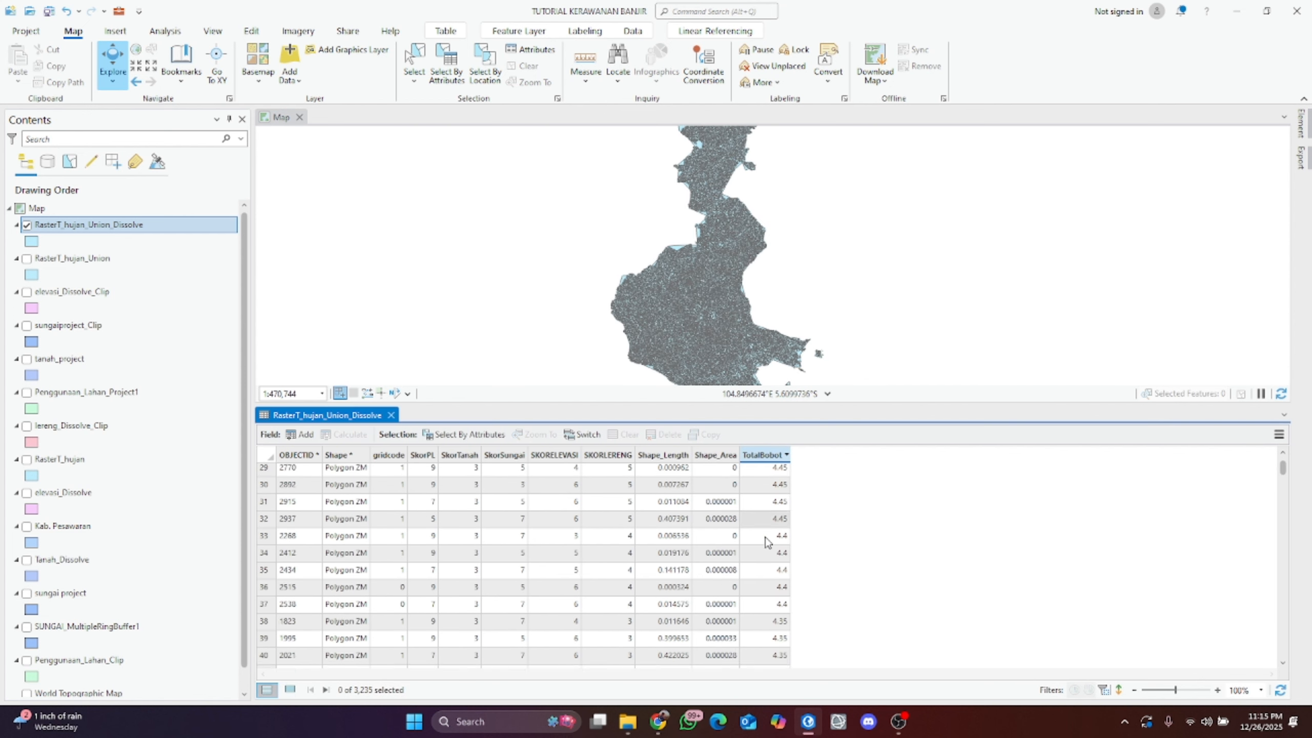
pyautogui.click(786, 456)
pyautogui.click(783, 459)
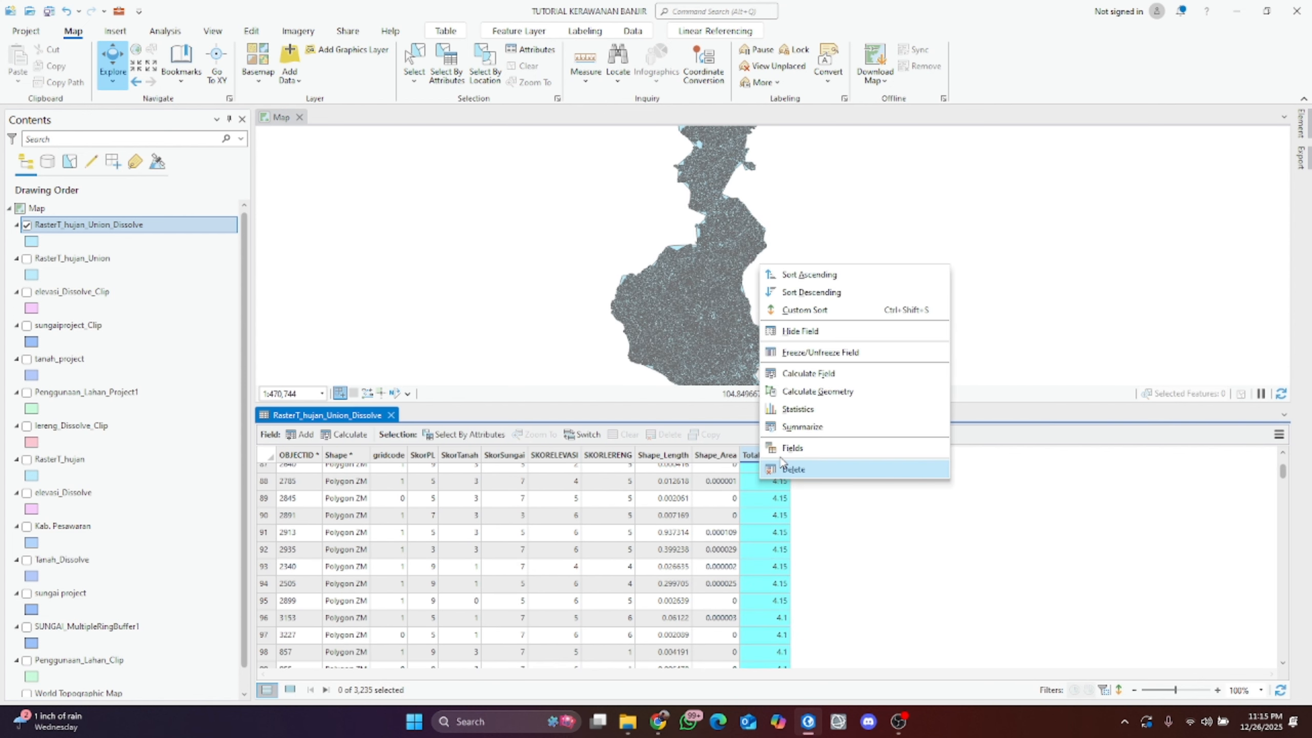
pyautogui.click(821, 275)
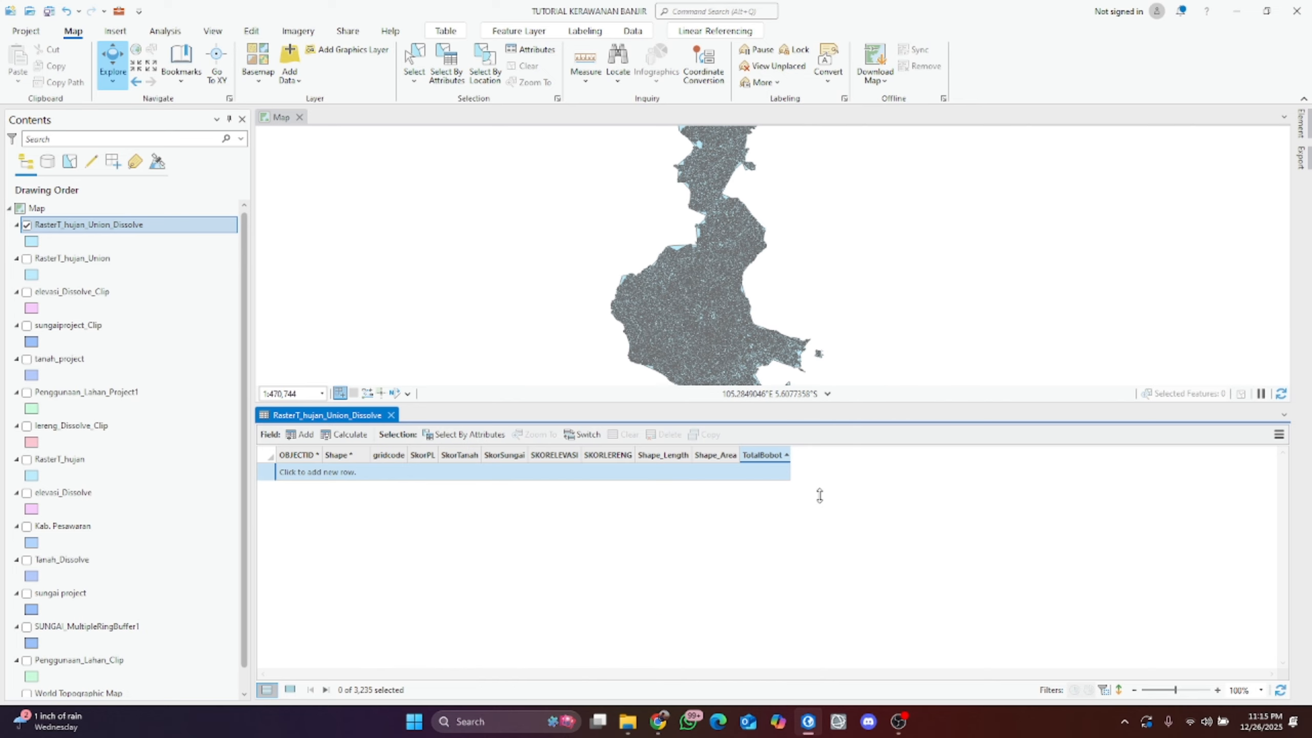
# Step: Add a field named KelasKerawanan of type Text to the RasterT_hujan_Union_Dissolve1 table and save the field changes
pyautogui.scroll(-5, 836, 565)
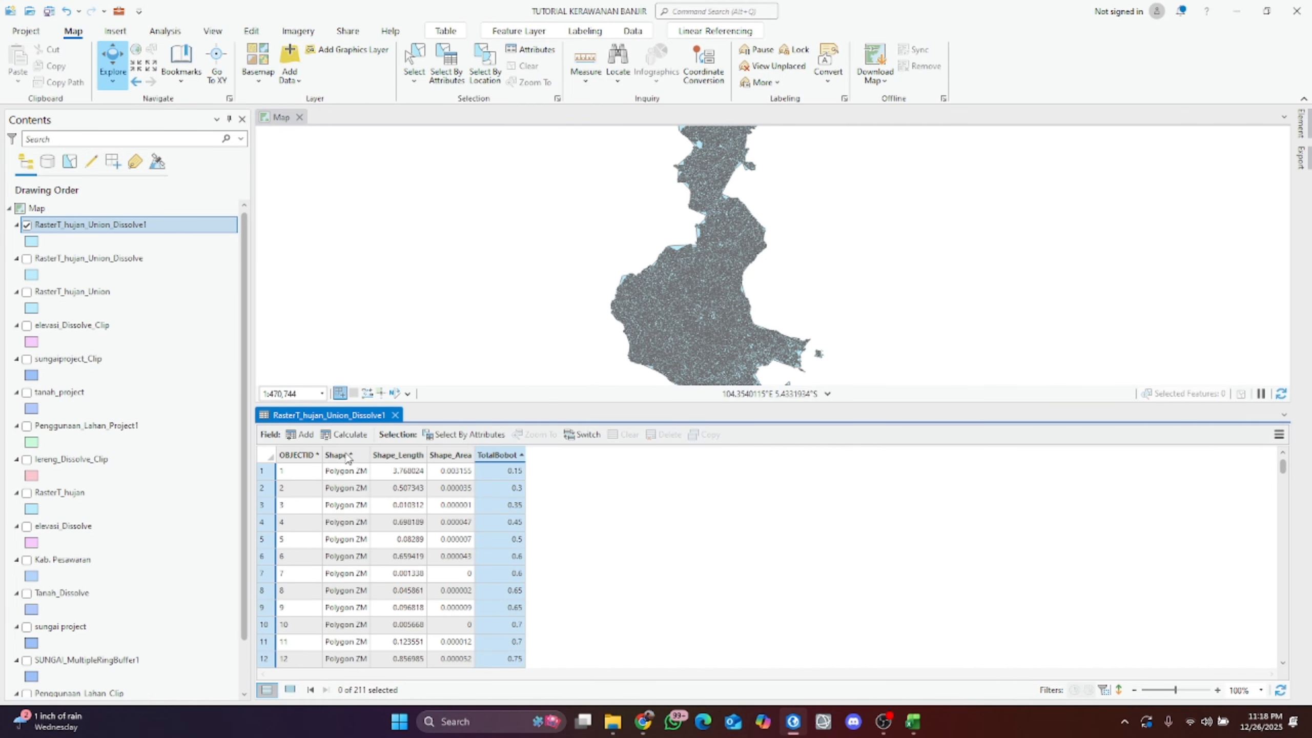
pyautogui.click(304, 434)
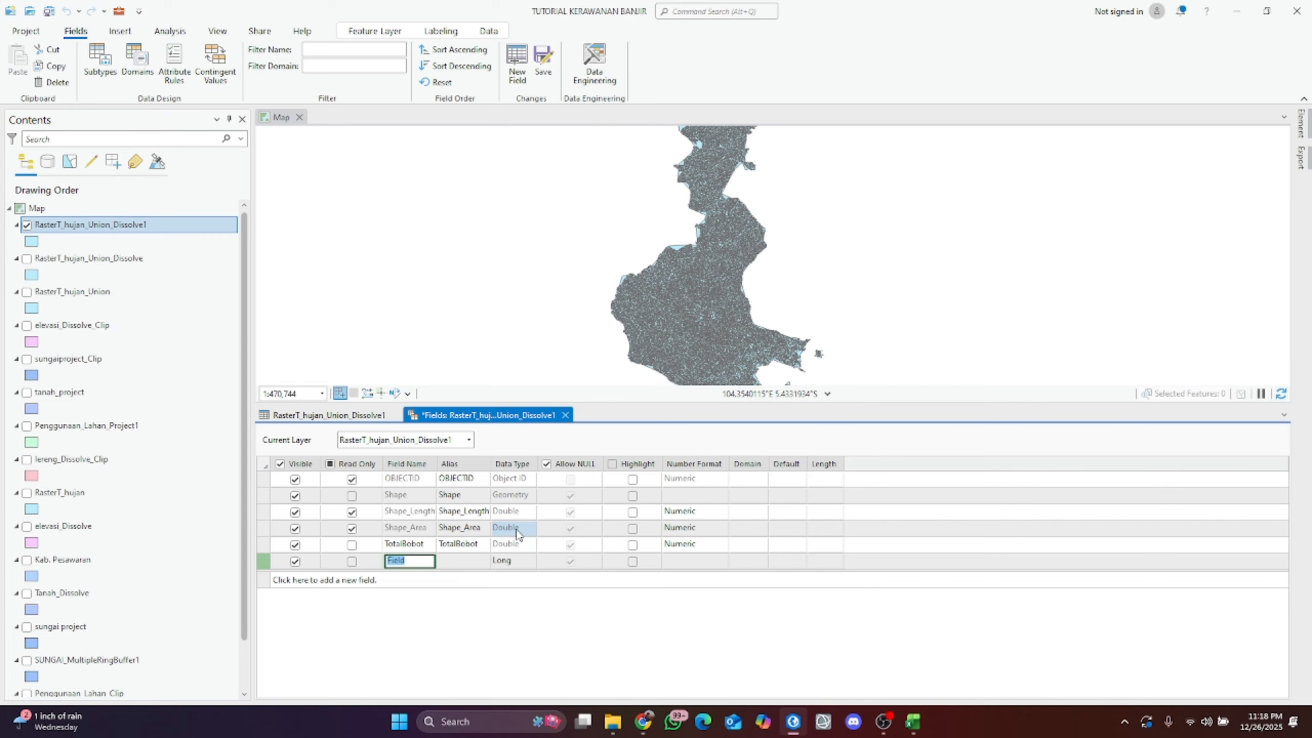
pyautogui.write('KelasKerawanan')
pyautogui.press('Tab')
pyautogui.click(523, 561)
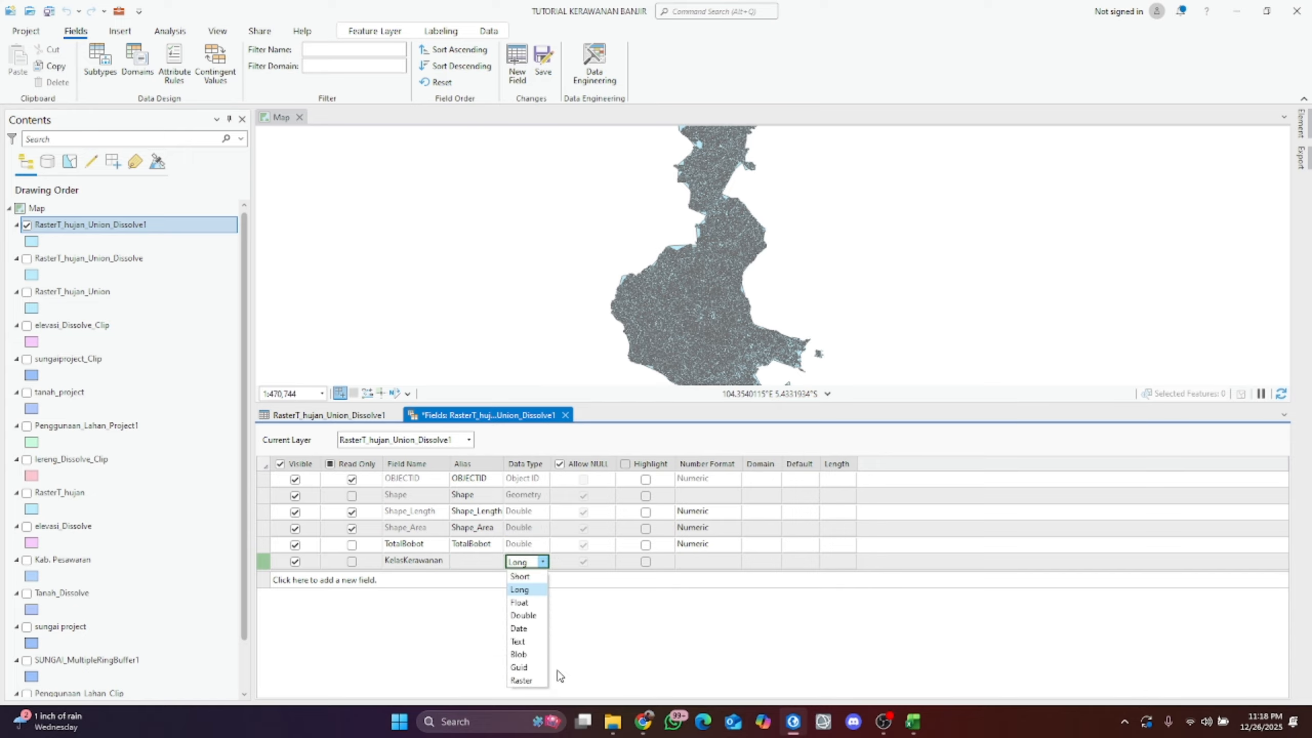
pyautogui.click(527, 643)
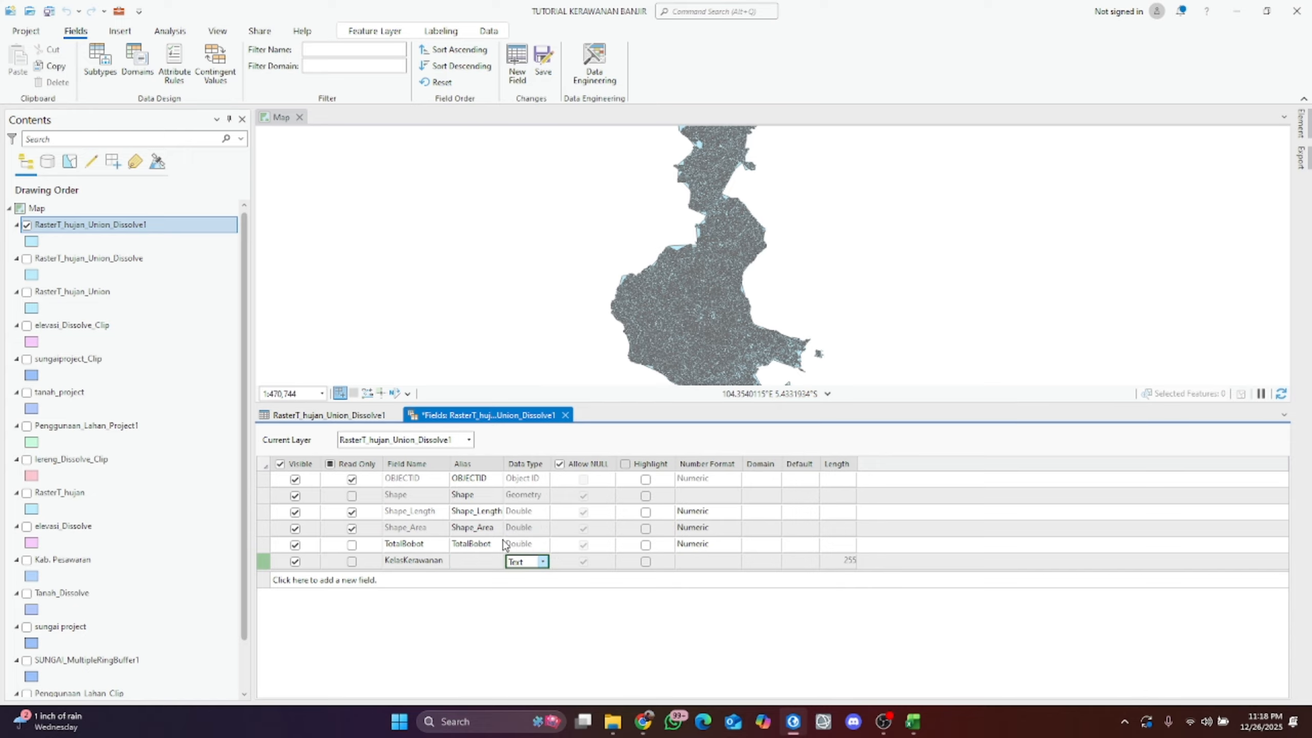
pyautogui.click(568, 417)
pyautogui.click(643, 383)
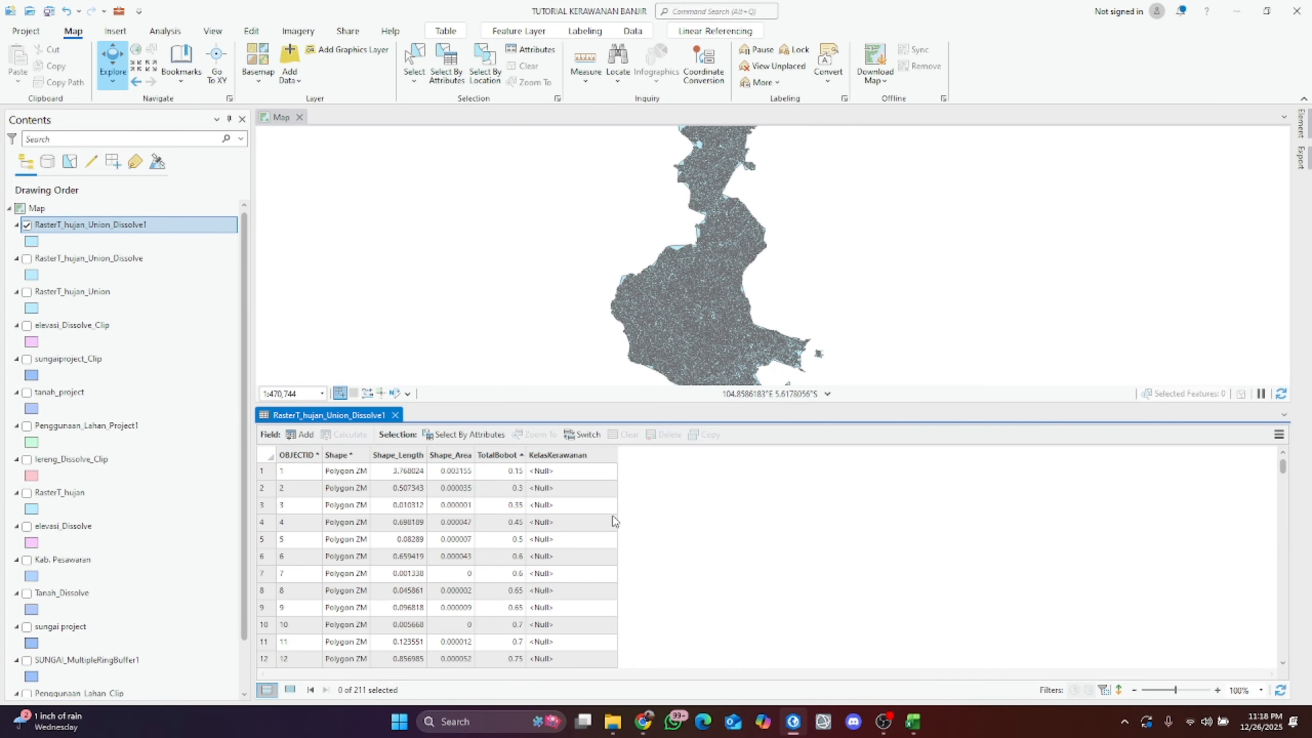
# Step: Look through the table's TotalBobot values and check the four class ranges in the Book1 workbook in Excel
pyautogui.click(594, 505)
pyautogui.scroll(-20, 594, 509)
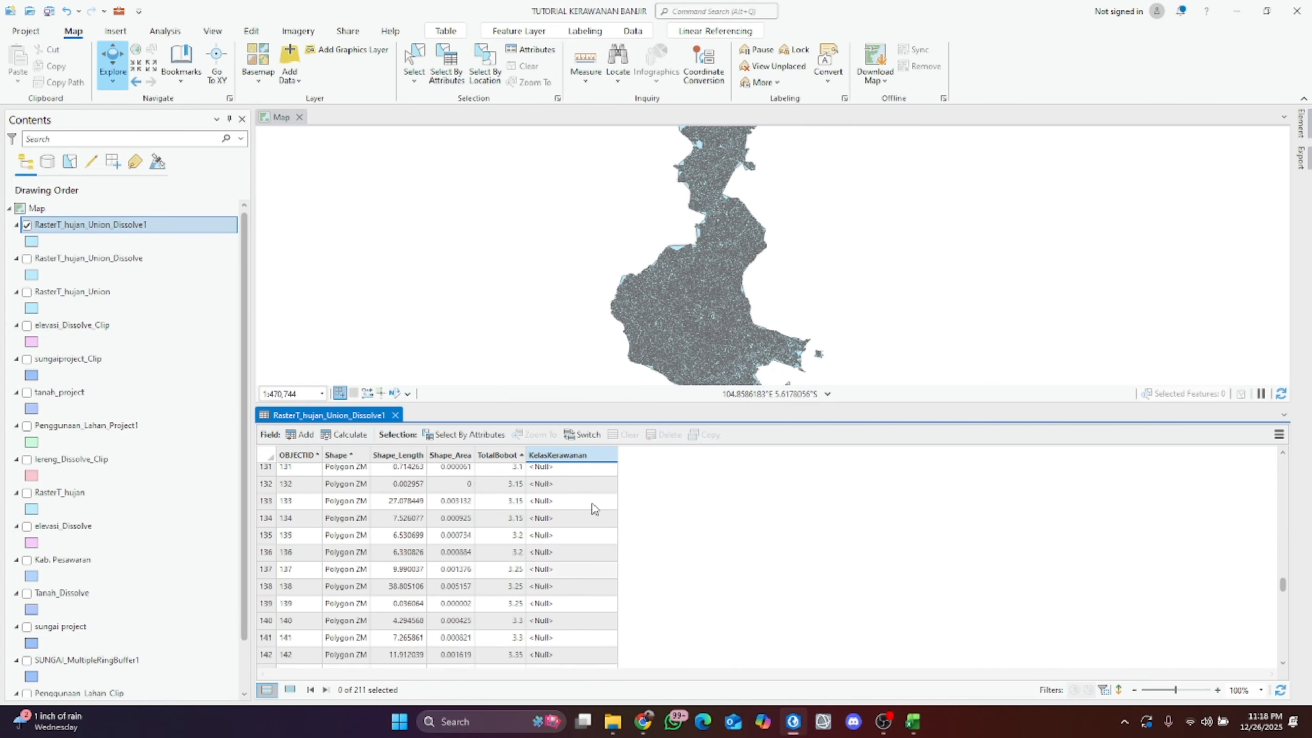
pyautogui.scroll(20, 594, 509)
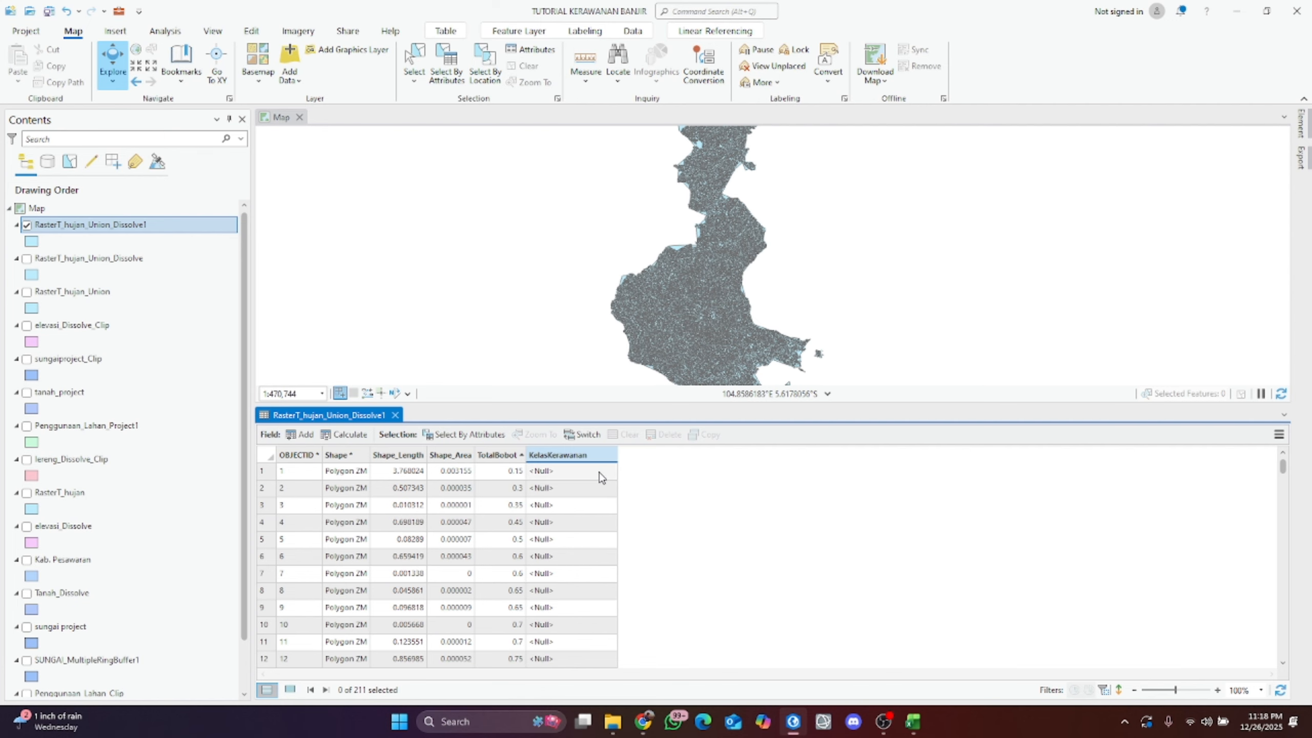
pyautogui.moveTo(919, 720)
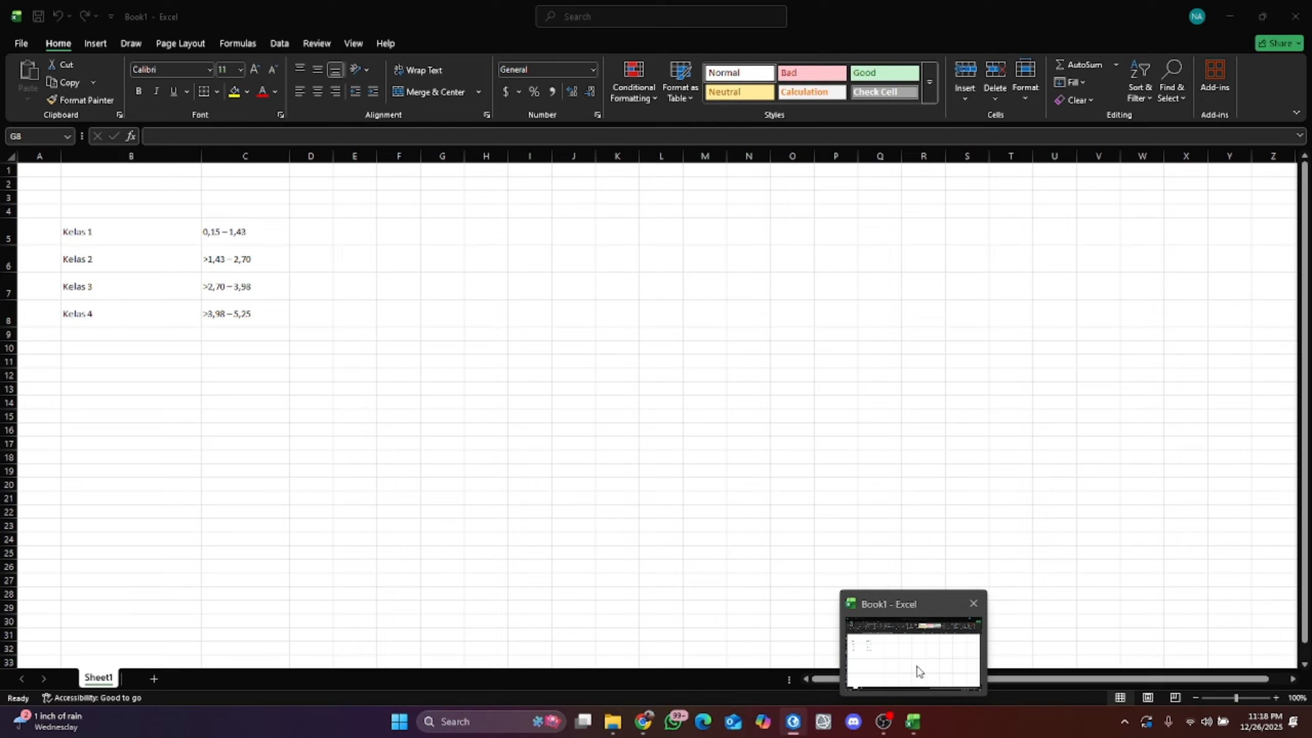
pyautogui.click(918, 672)
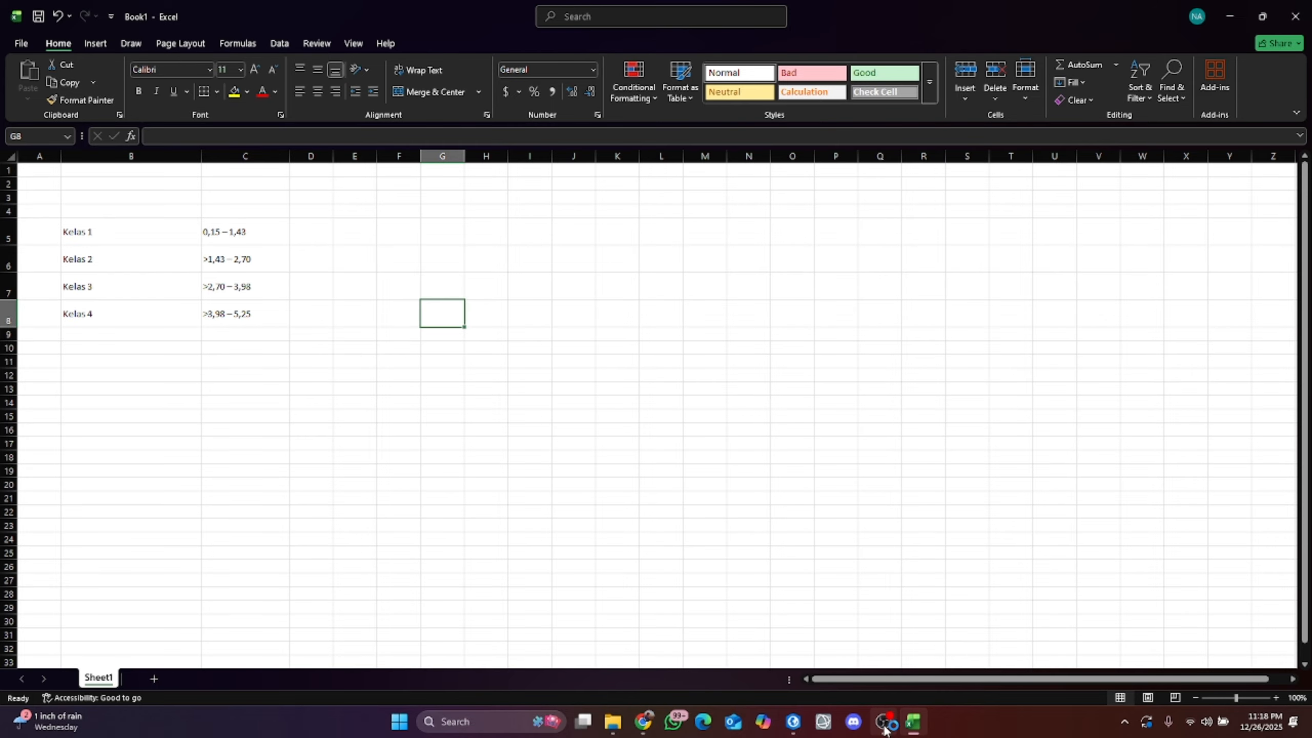
pyautogui.moveTo(800, 725)
pyautogui.click(792, 722)
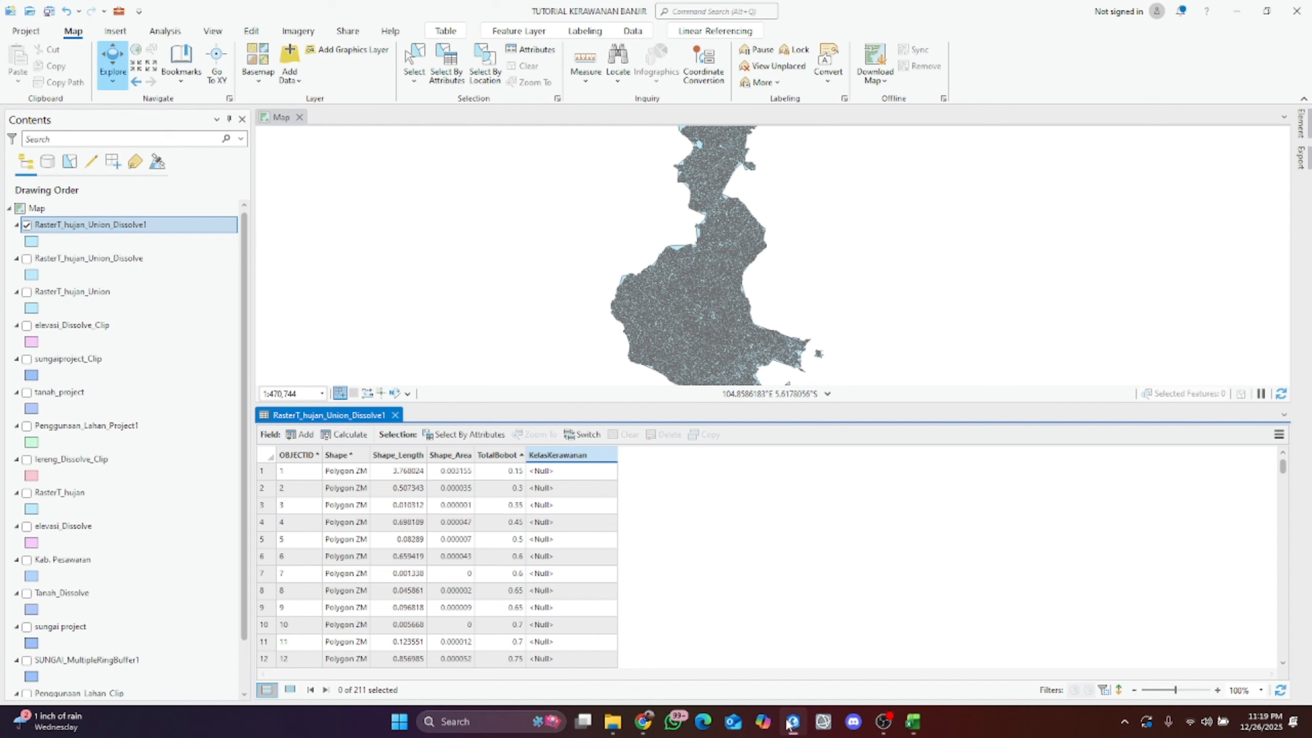
# Step: Enter Aman as the KelasKerawanan value of the first record, with TotalBobot 0.15
pyautogui.click(569, 473)
pyautogui.click(568, 475)
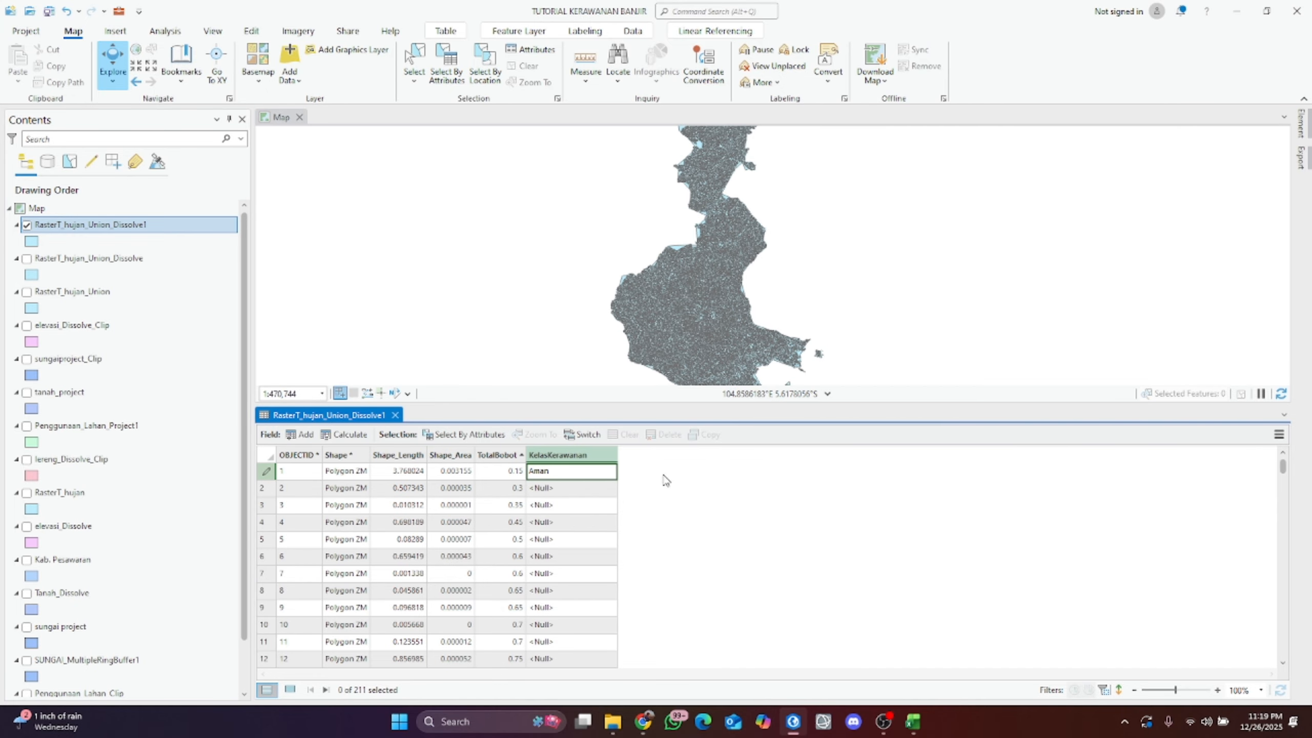
pyautogui.doubleClick(600, 474)
pyautogui.click(656, 484)
pyautogui.click(589, 490)
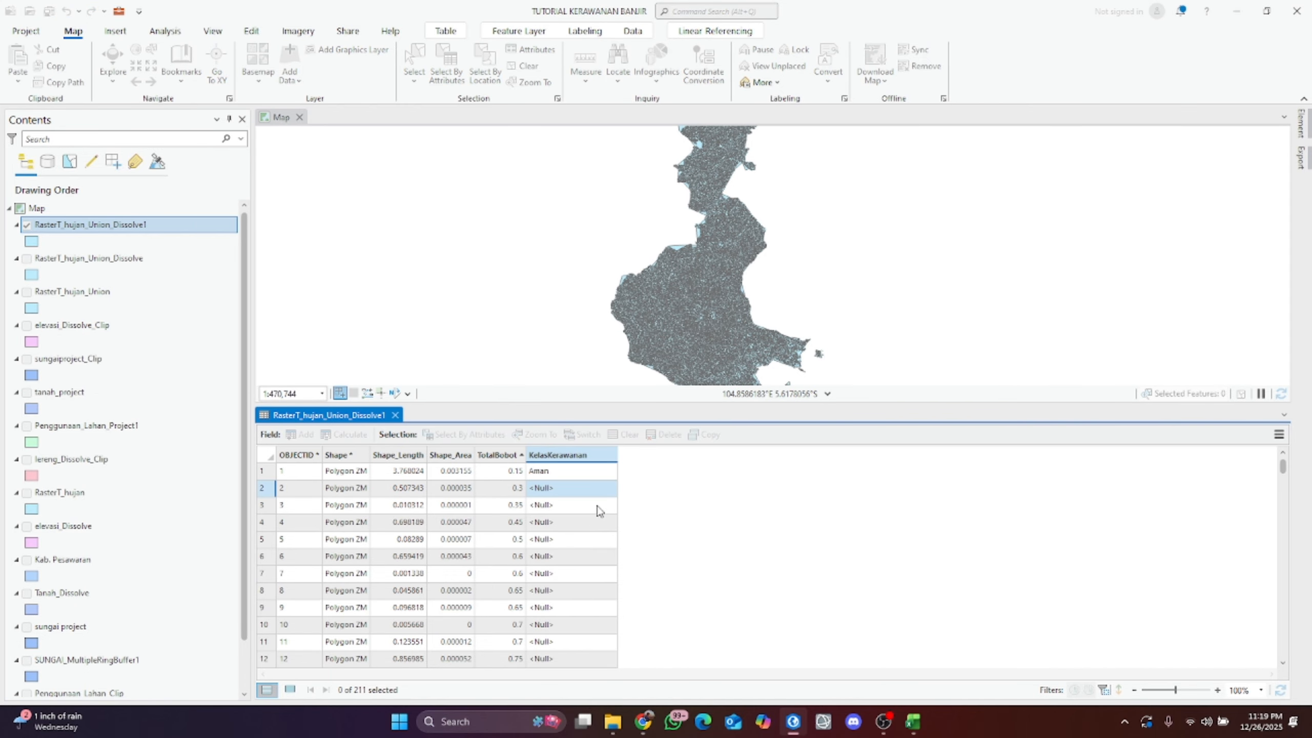
# Step: Find where class 2 begins in the table and enter Tidak Rawan as KelasKerawanan for record 41
pyautogui.scroll(-3, 577, 524)
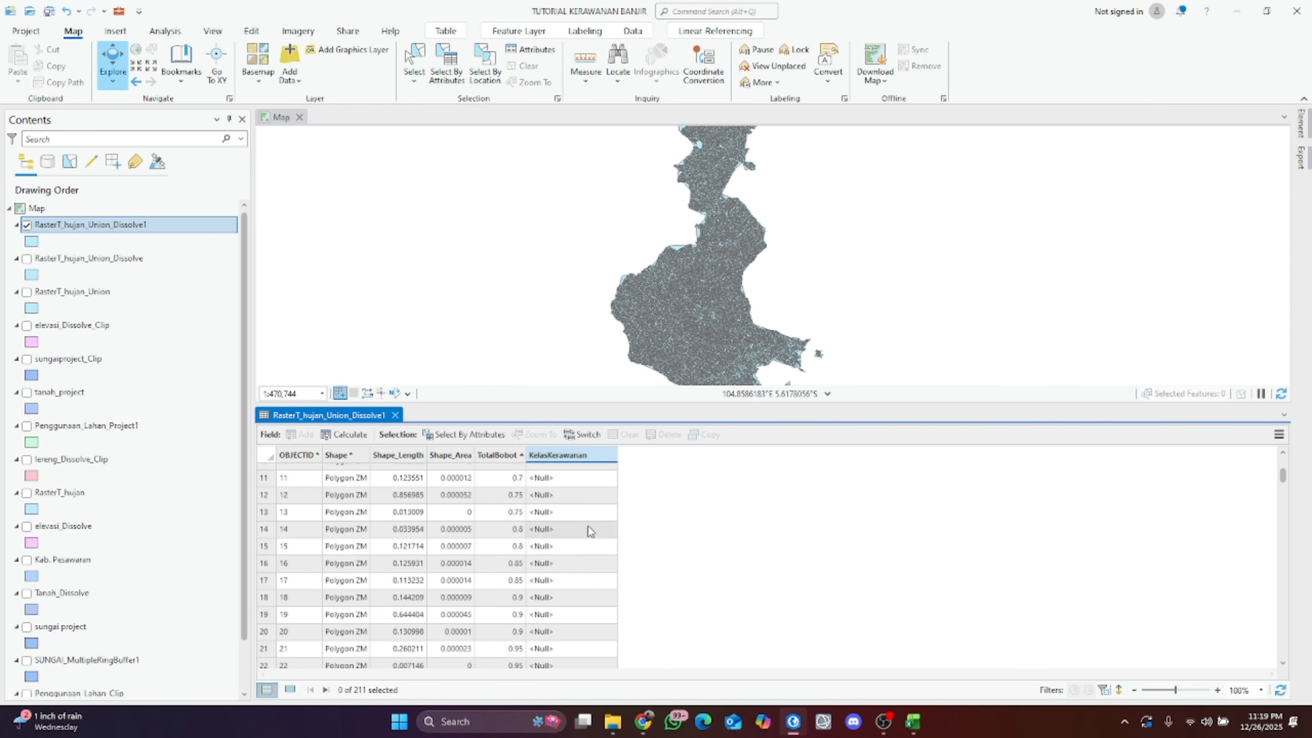
pyautogui.moveTo(924, 719)
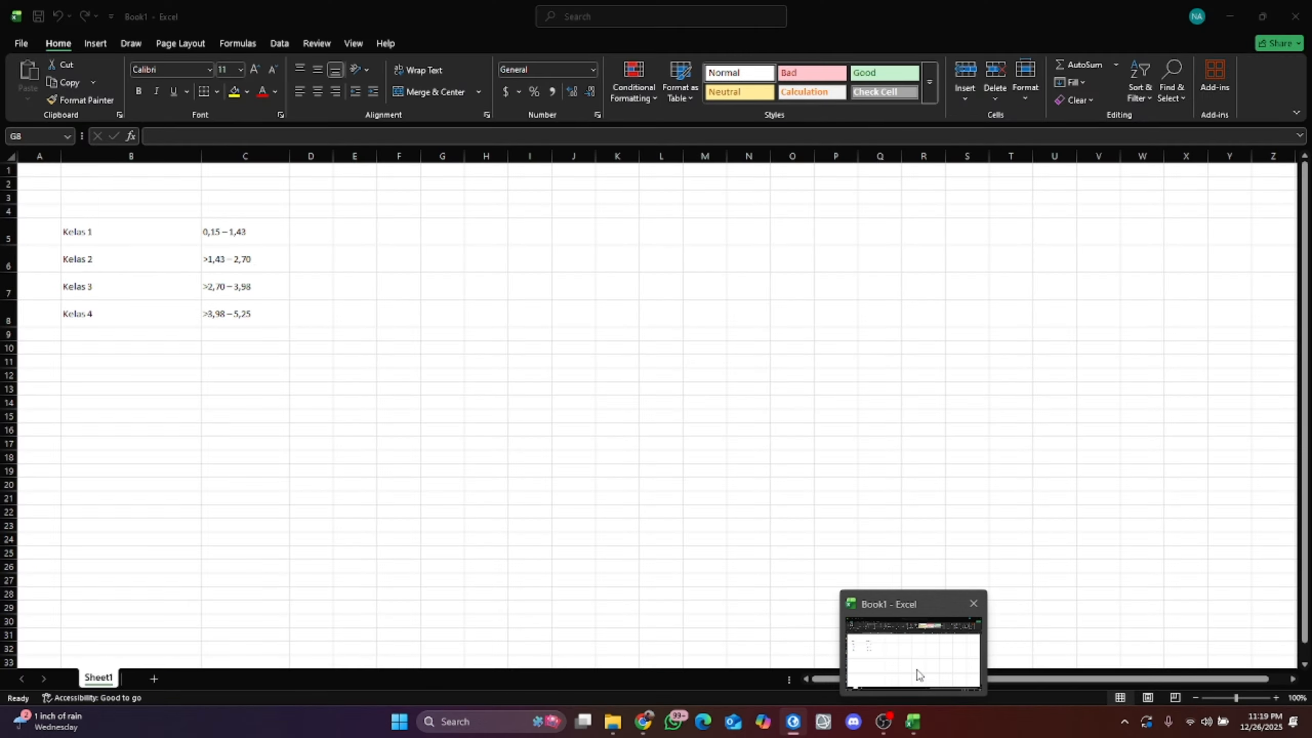
pyautogui.scroll(-10, 584, 572)
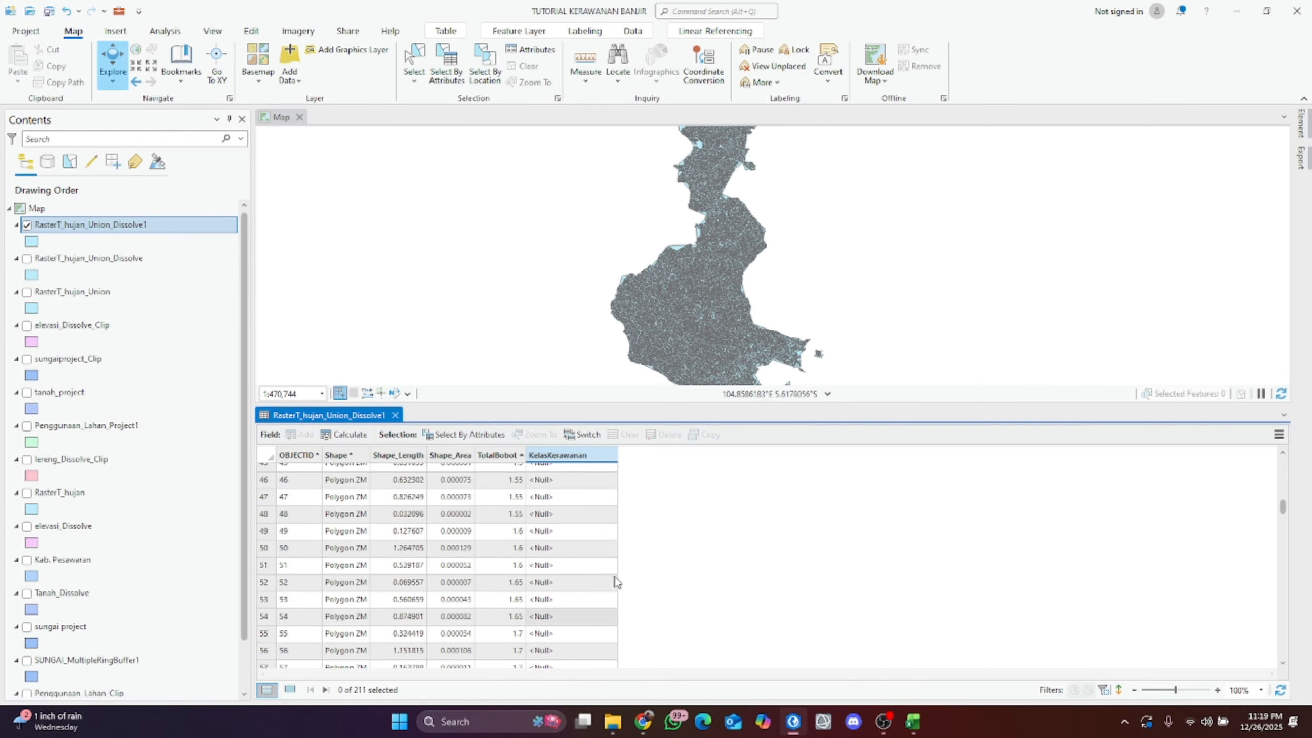
pyautogui.click(564, 497)
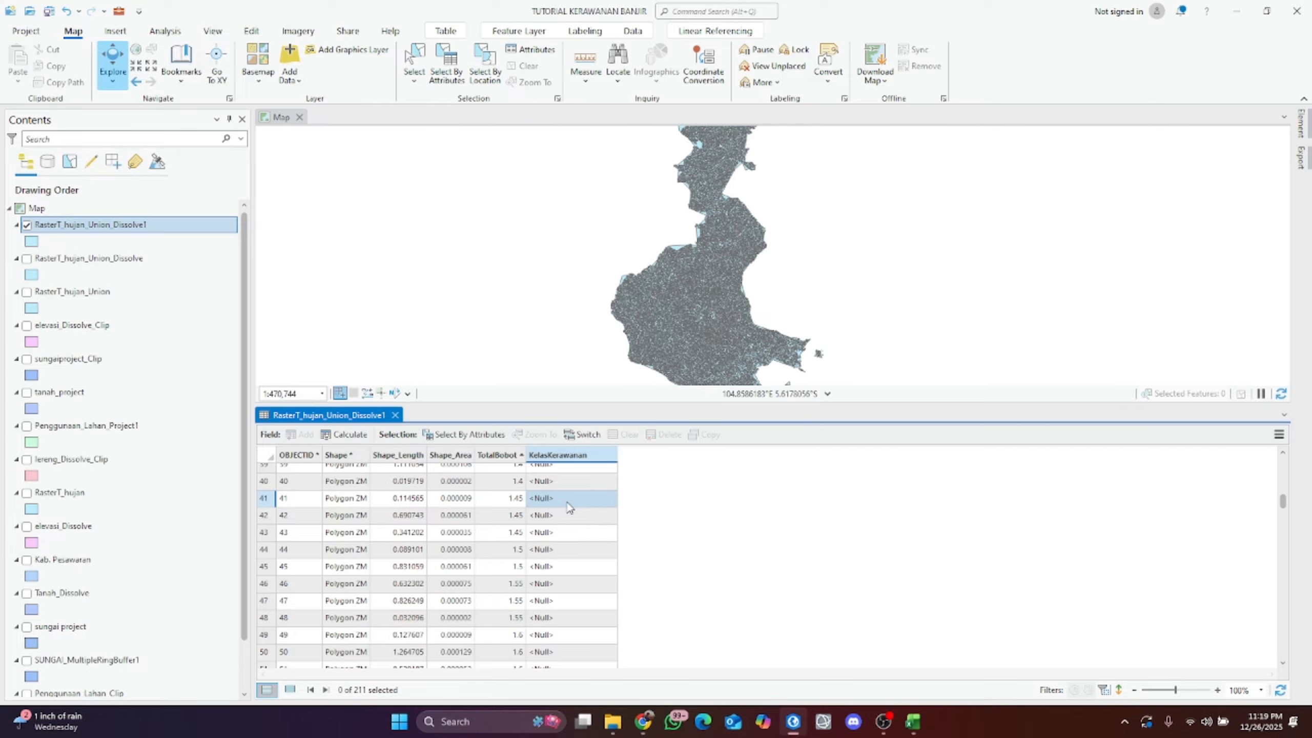
pyautogui.write('Tidak Rawan')
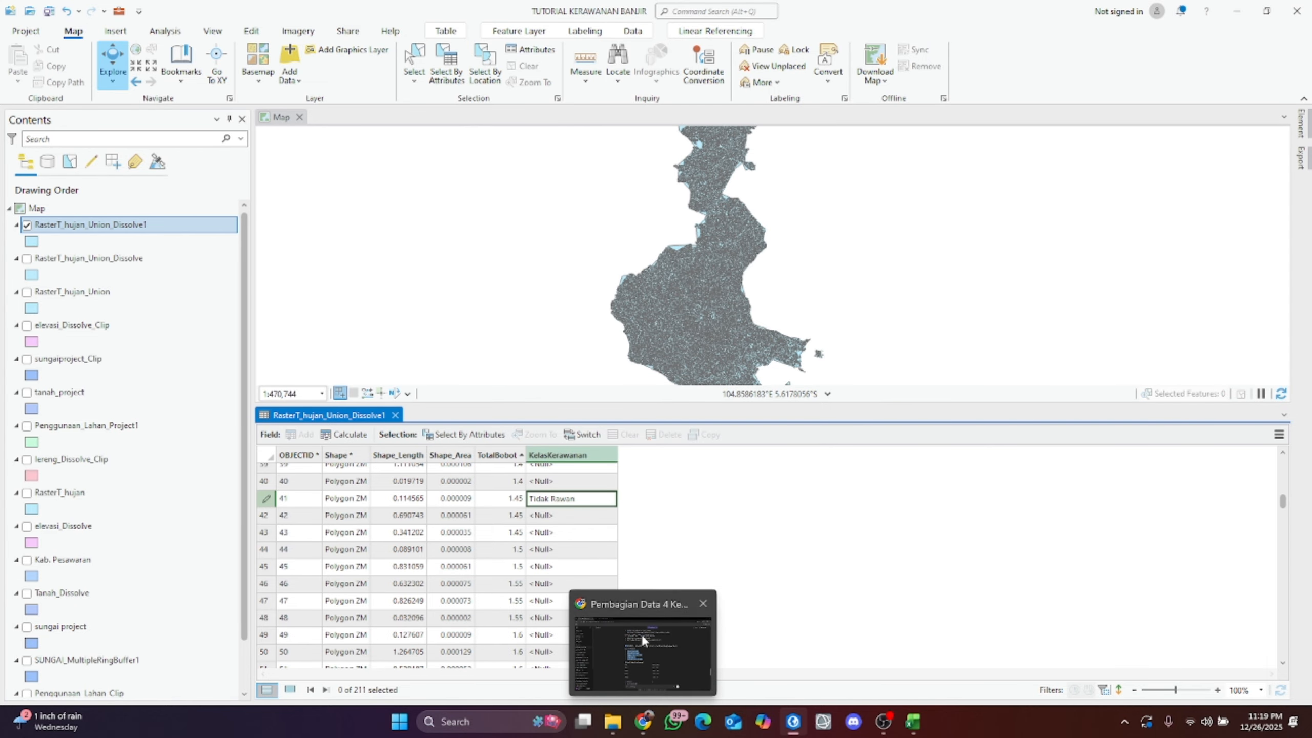
# Step: Check the class ranges in Excel and enter Rawan as KelasKerawanan for record 109, where class 3 begins
pyautogui.scroll(-11, 683, 561)
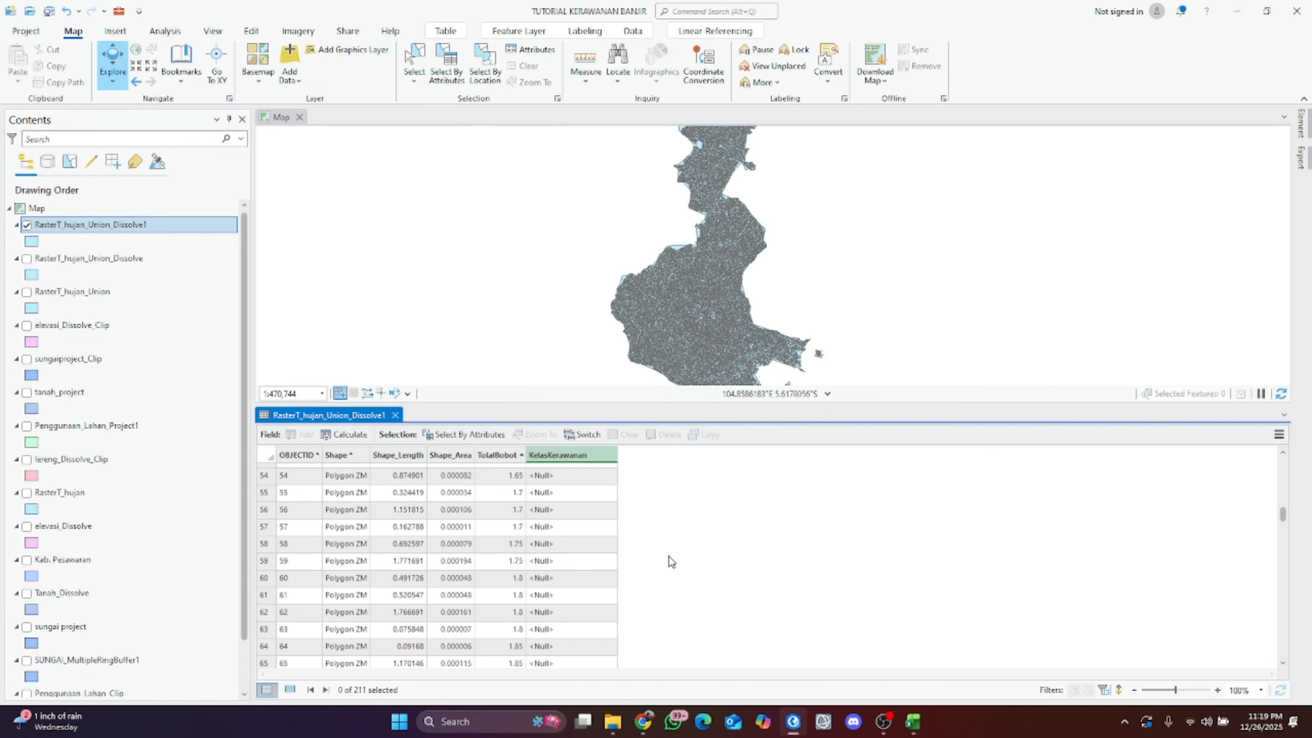
pyautogui.moveTo(922, 720)
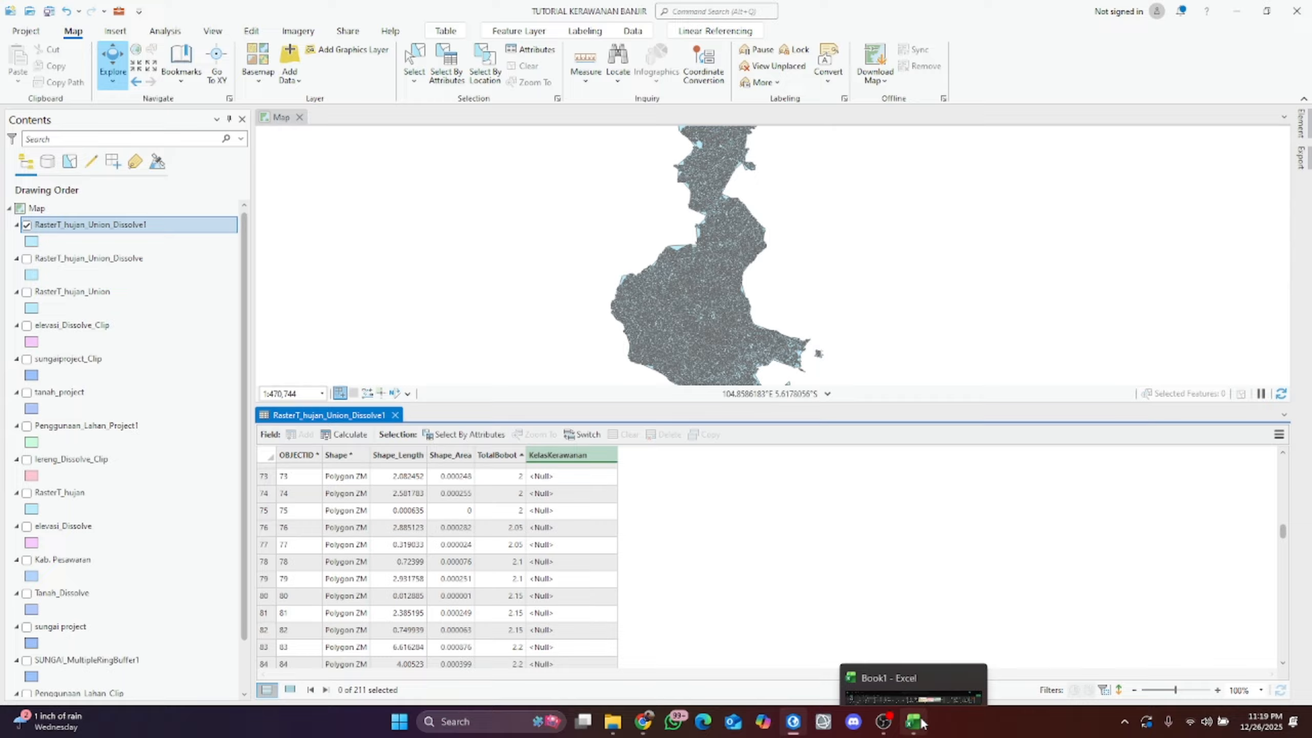
pyautogui.click(905, 681)
pyautogui.hotkey('alt', 'Tab')
pyautogui.scroll(-14, 579, 610)
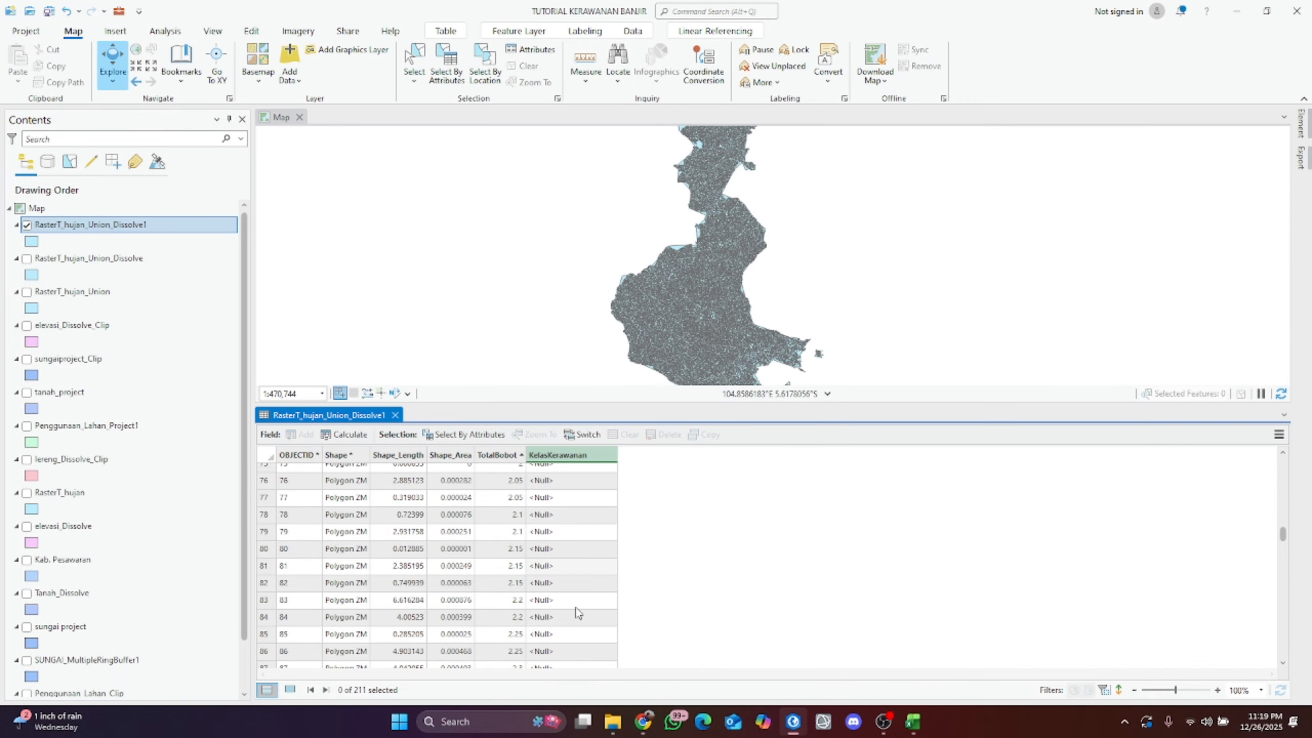
pyautogui.scroll(3, 580, 611)
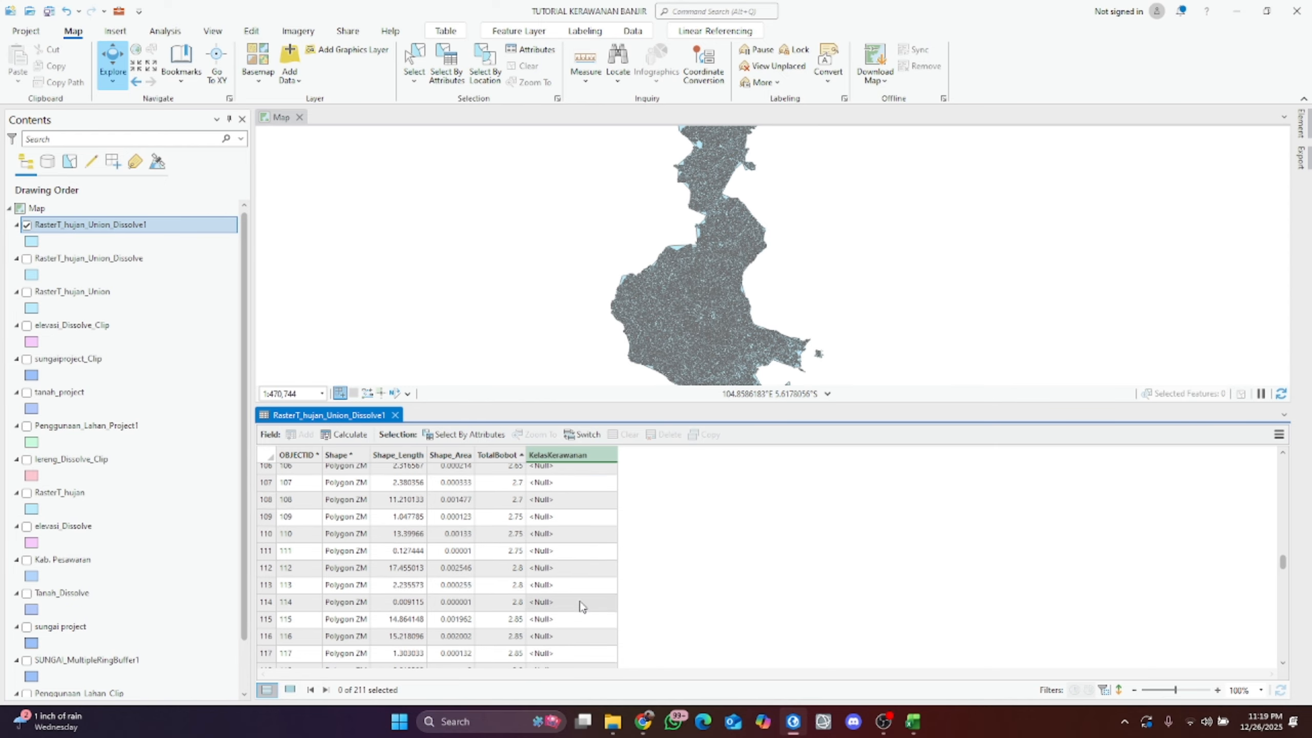
pyautogui.click(565, 524)
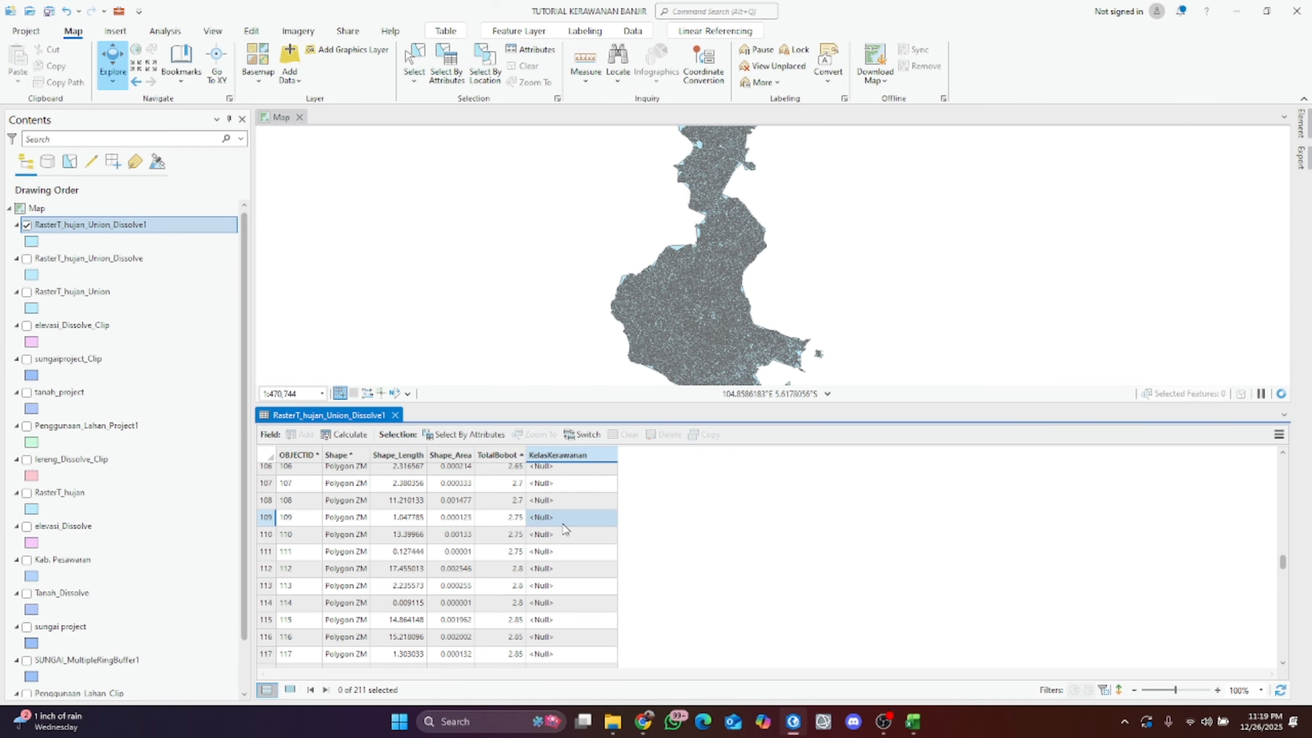
pyautogui.write('Rawan')
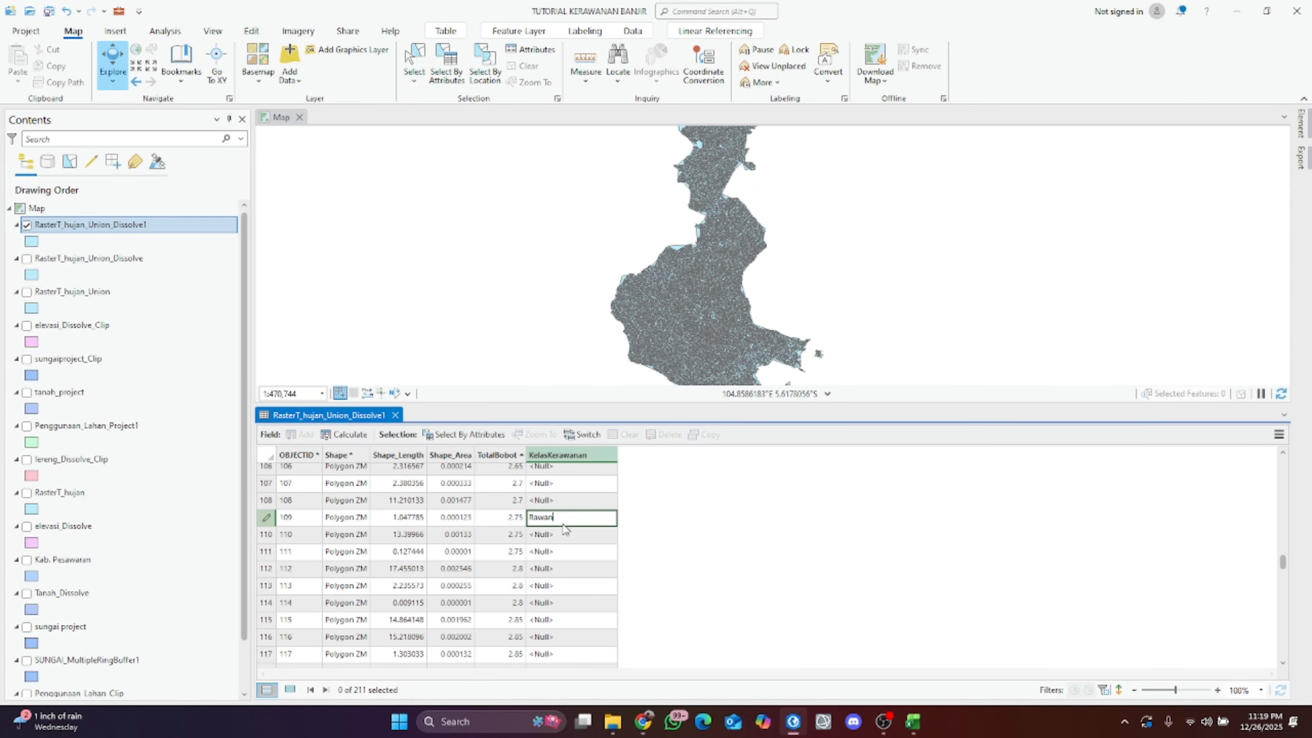
# Step: Locate the records with TotalBobot above 3.98 and enter Sangat Rawan as KelasKerawanan for record 179
pyautogui.scroll(-8, 595, 563)
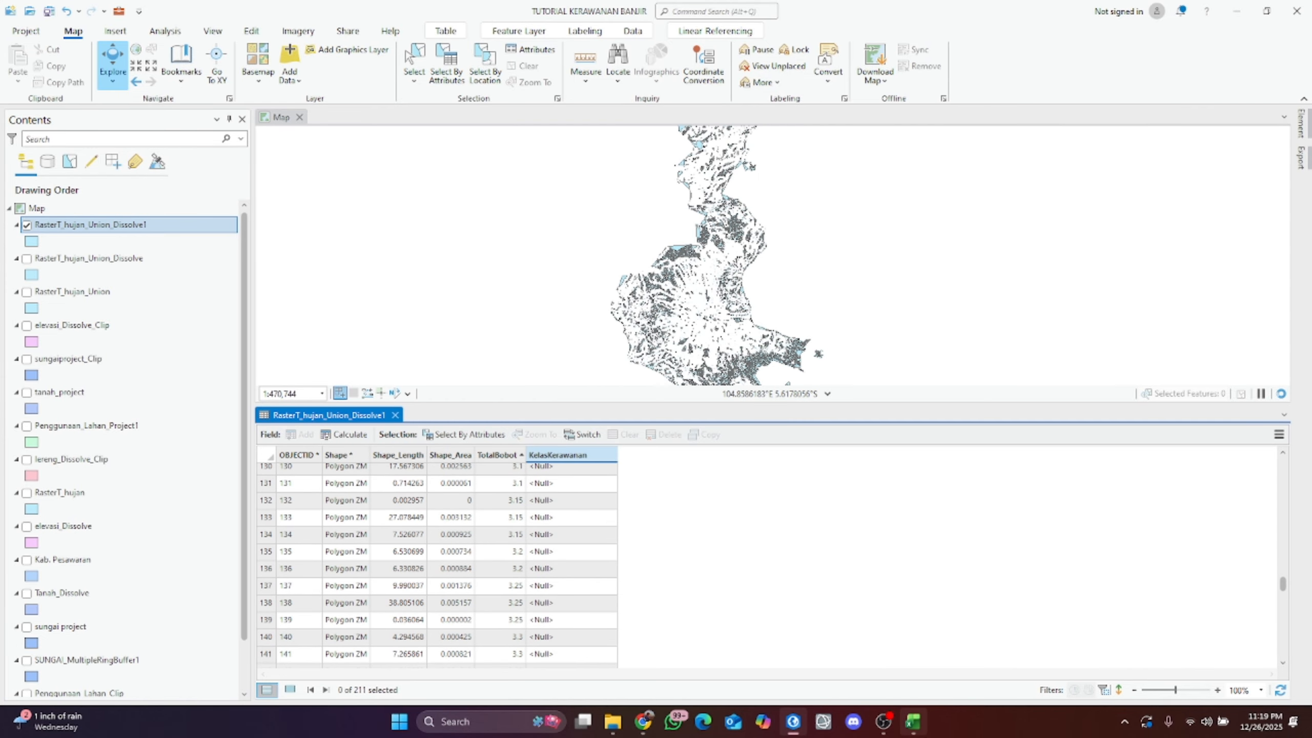
pyautogui.moveTo(912, 723)
pyautogui.moveTo(915, 682)
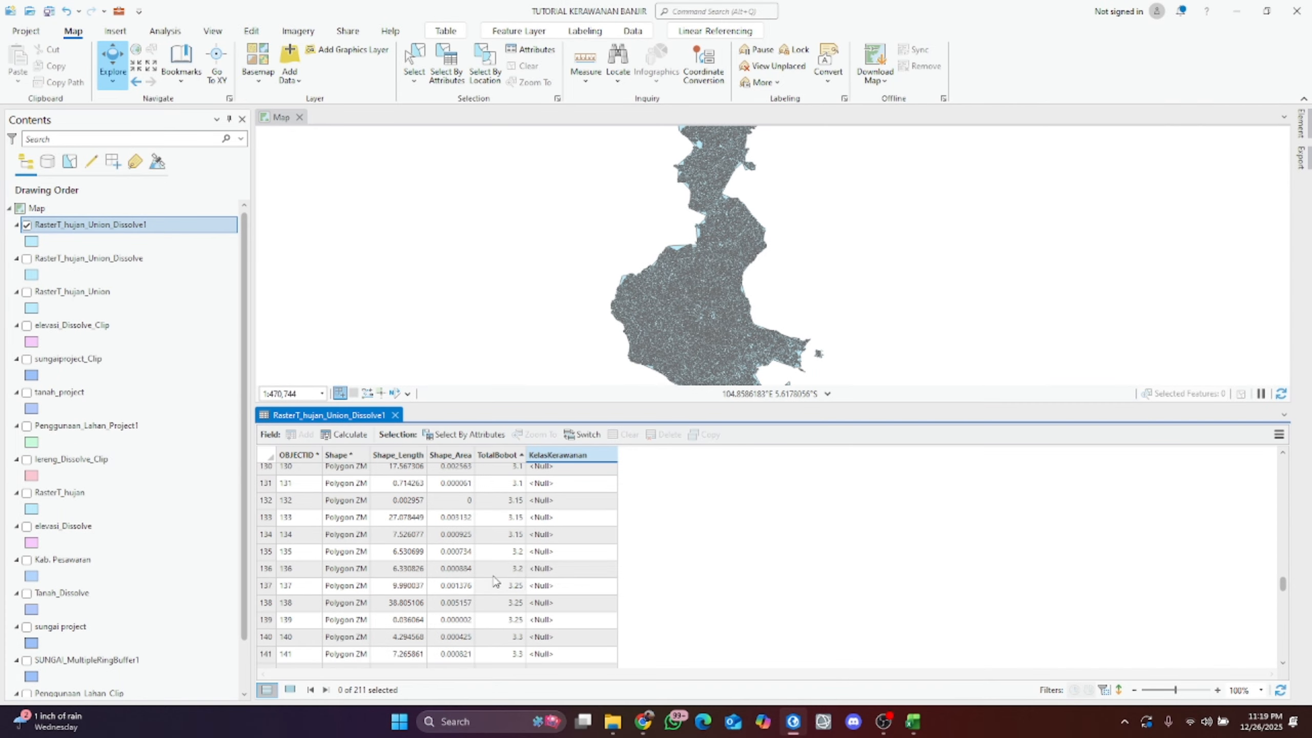
pyautogui.scroll(-9, 692, 610)
pyautogui.scroll(-3, 692, 610)
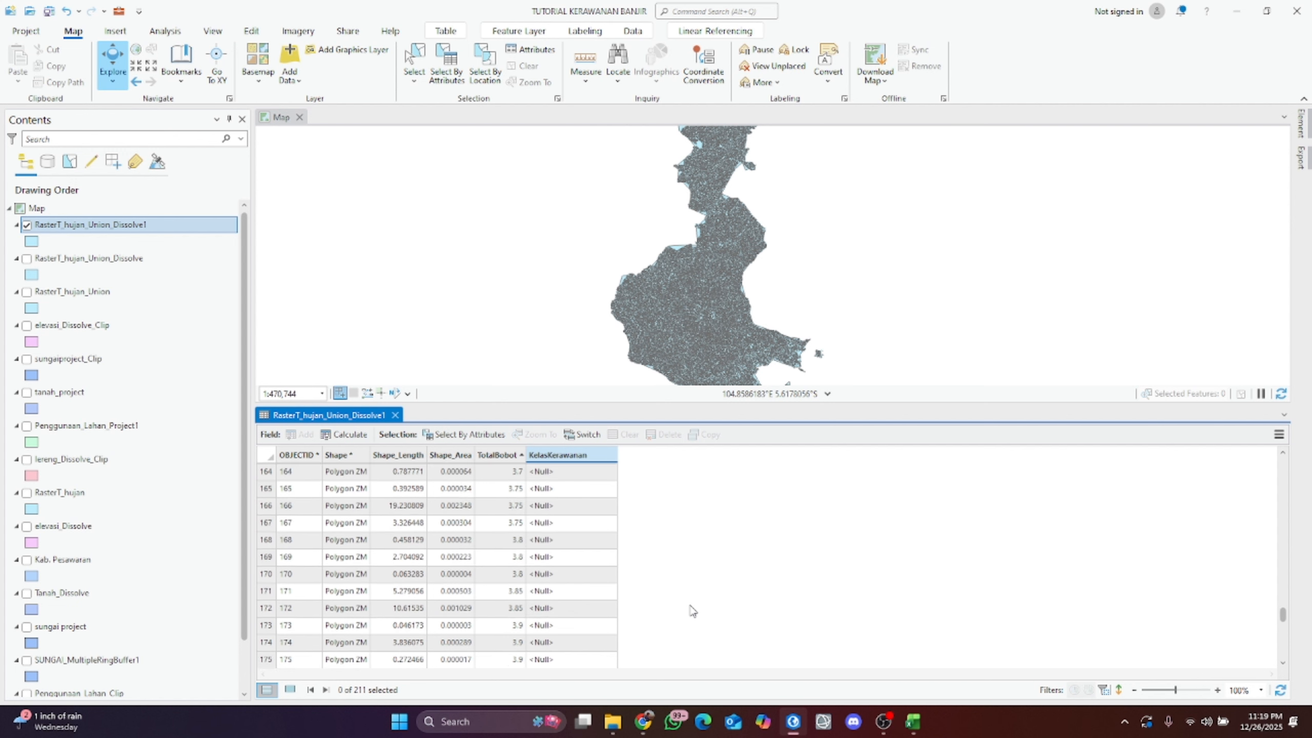
pyautogui.scroll(-2, 576, 626)
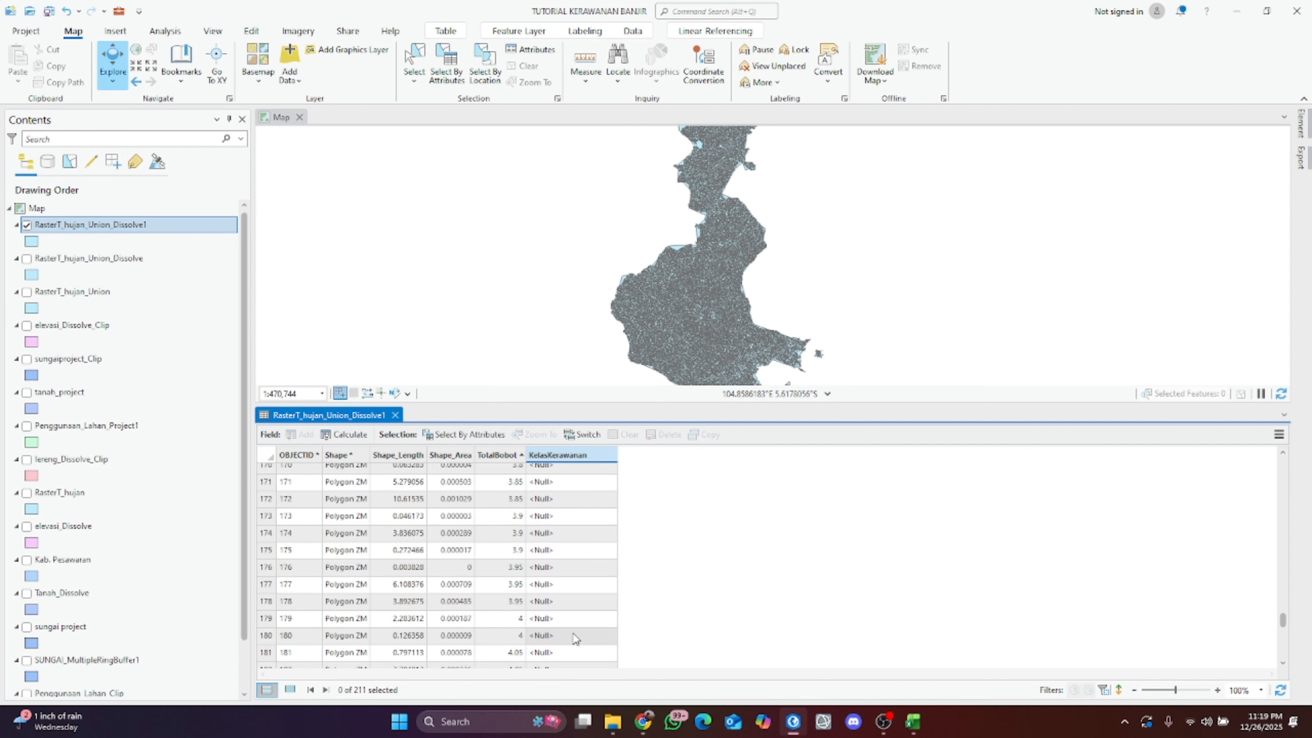
pyautogui.click(570, 615)
pyautogui.write('Sangat Rawan')
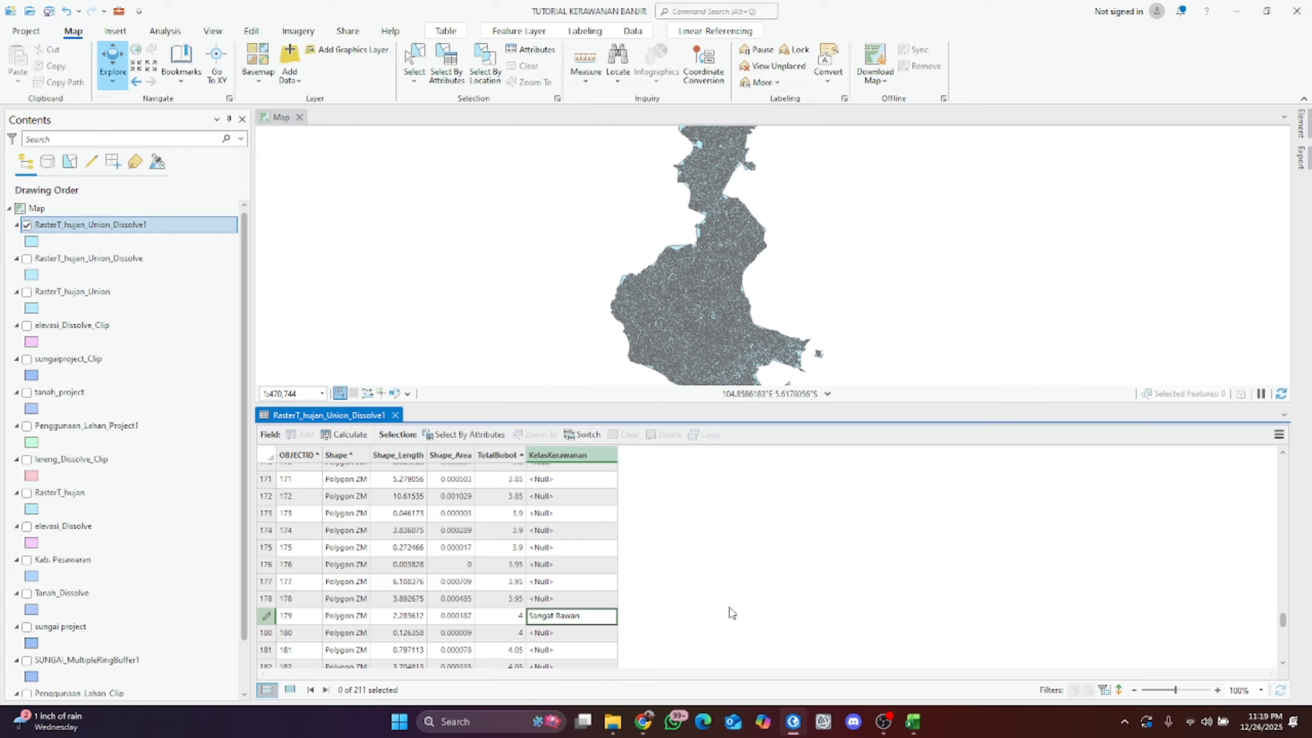
# Step: Return to the beginning of the table and enter Aman as KelasKerawanan for record 2
pyautogui.scroll(20, 726, 612)
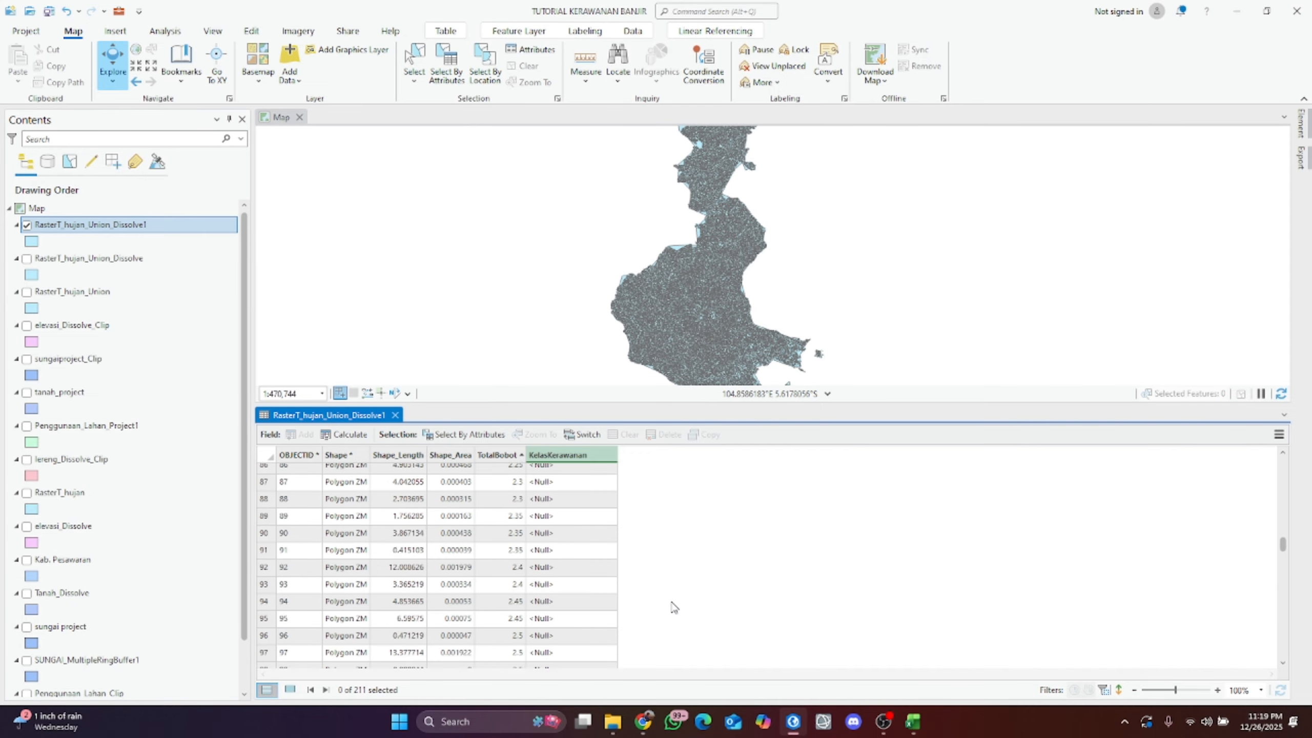
pyautogui.scroll(20, 656, 595)
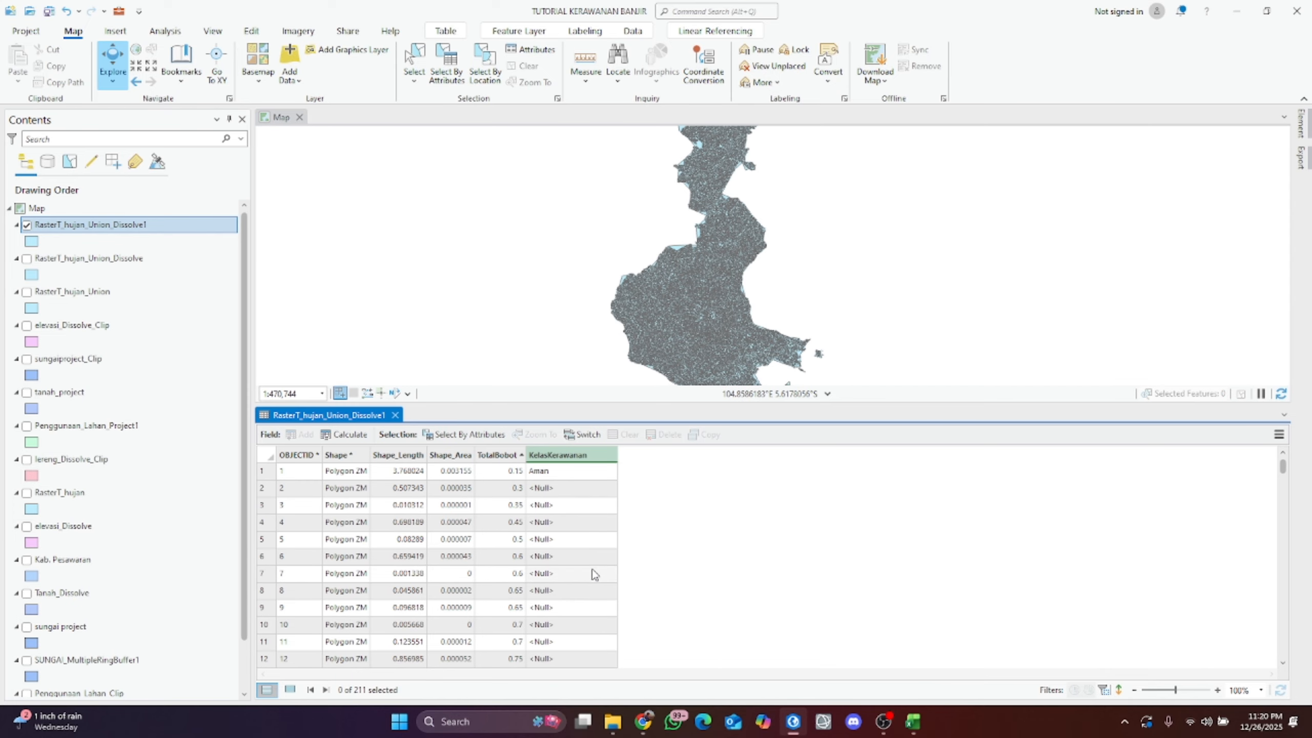
pyautogui.click(581, 491)
pyautogui.write('Aman')
pyautogui.click(589, 504)
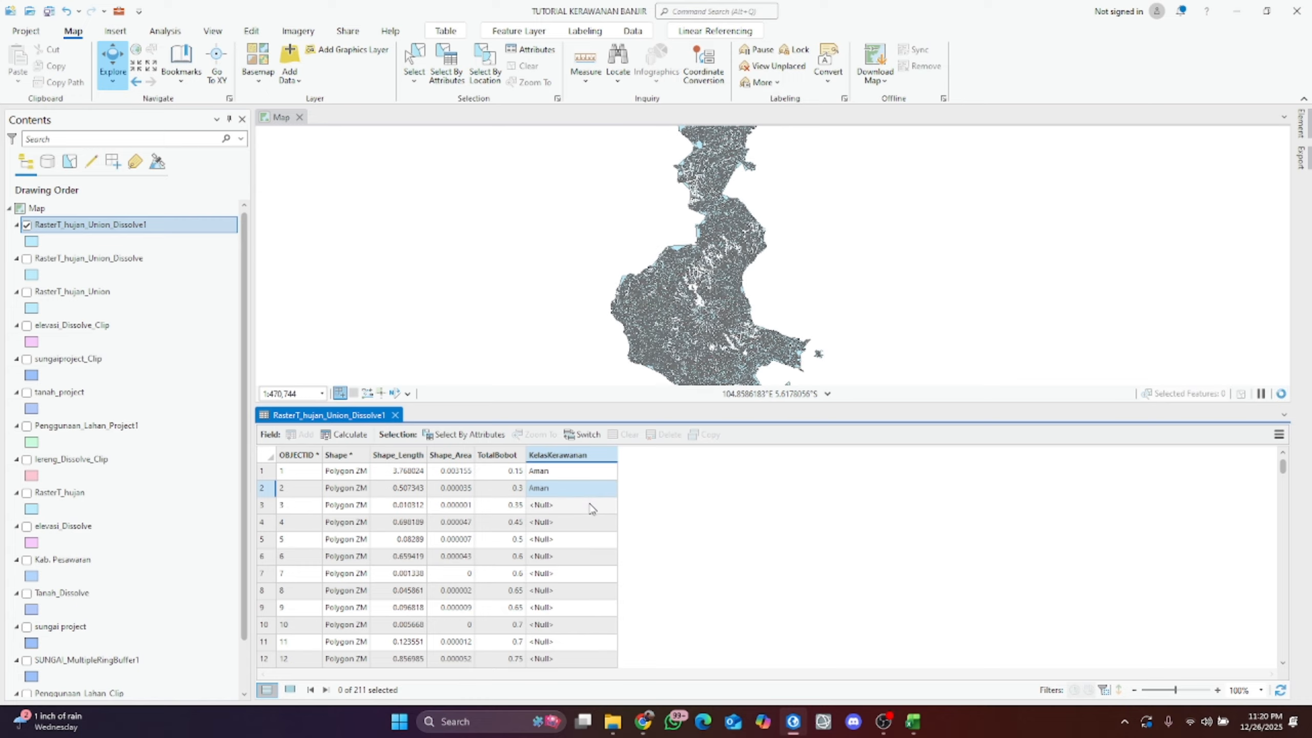
# Step: Select the KelasKerawanan cells from record 3 to 11 and try to fill them with Aman in one entry
pyautogui.moveTo(600, 517); pyautogui.dragTo(622, 606)
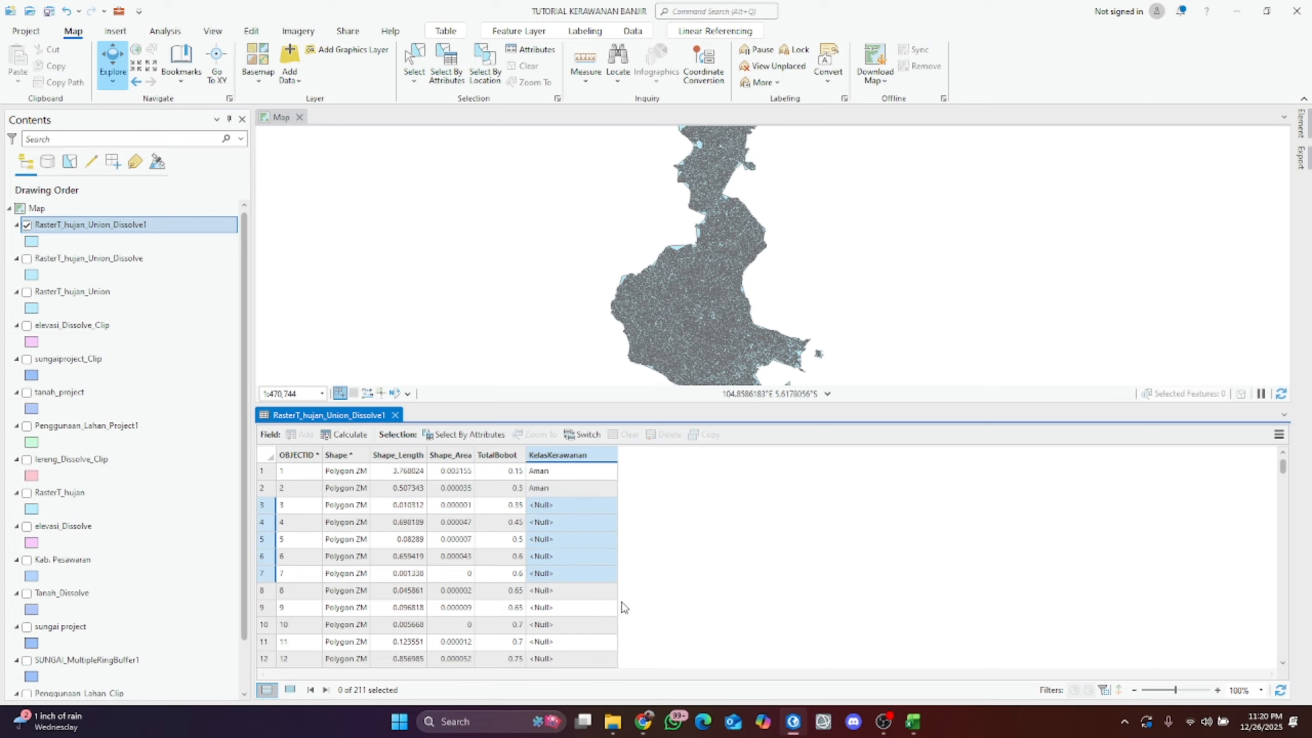
pyautogui.moveTo(620, 651); pyautogui.dragTo(589, 654)
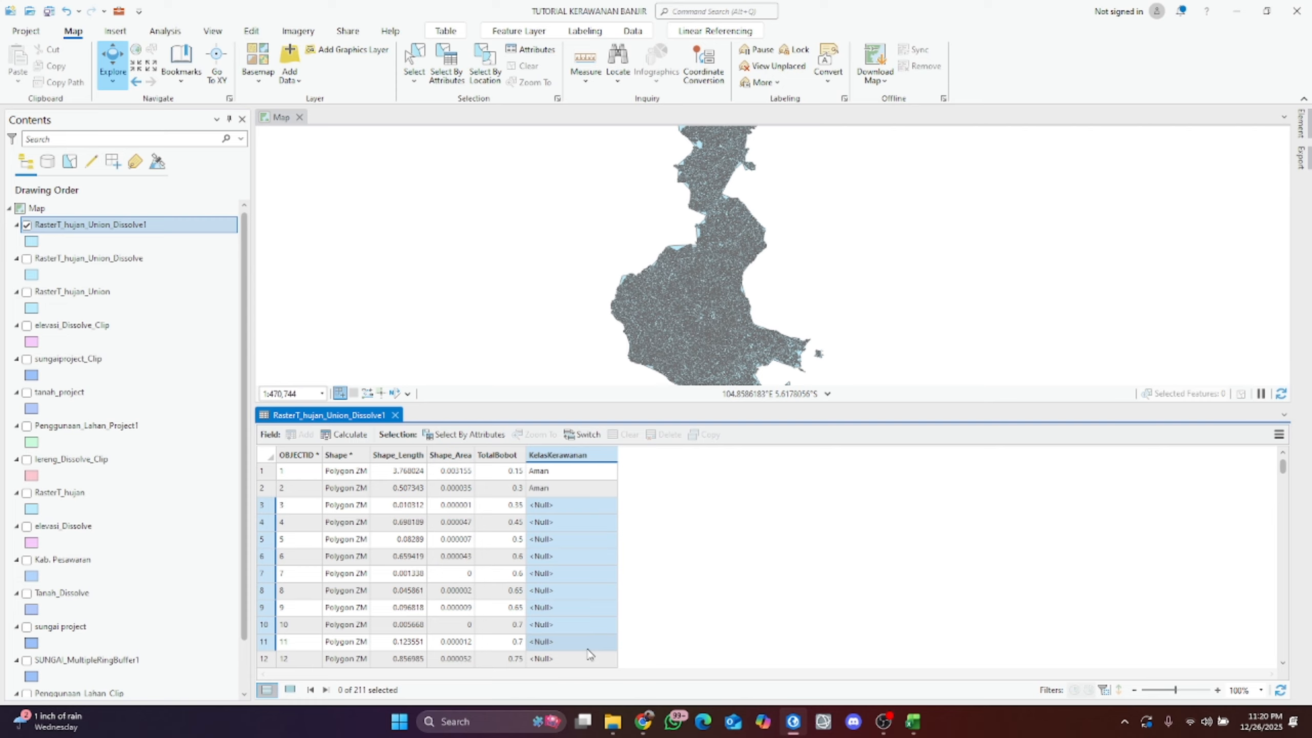
pyautogui.write('Aman')
pyautogui.press('Return')
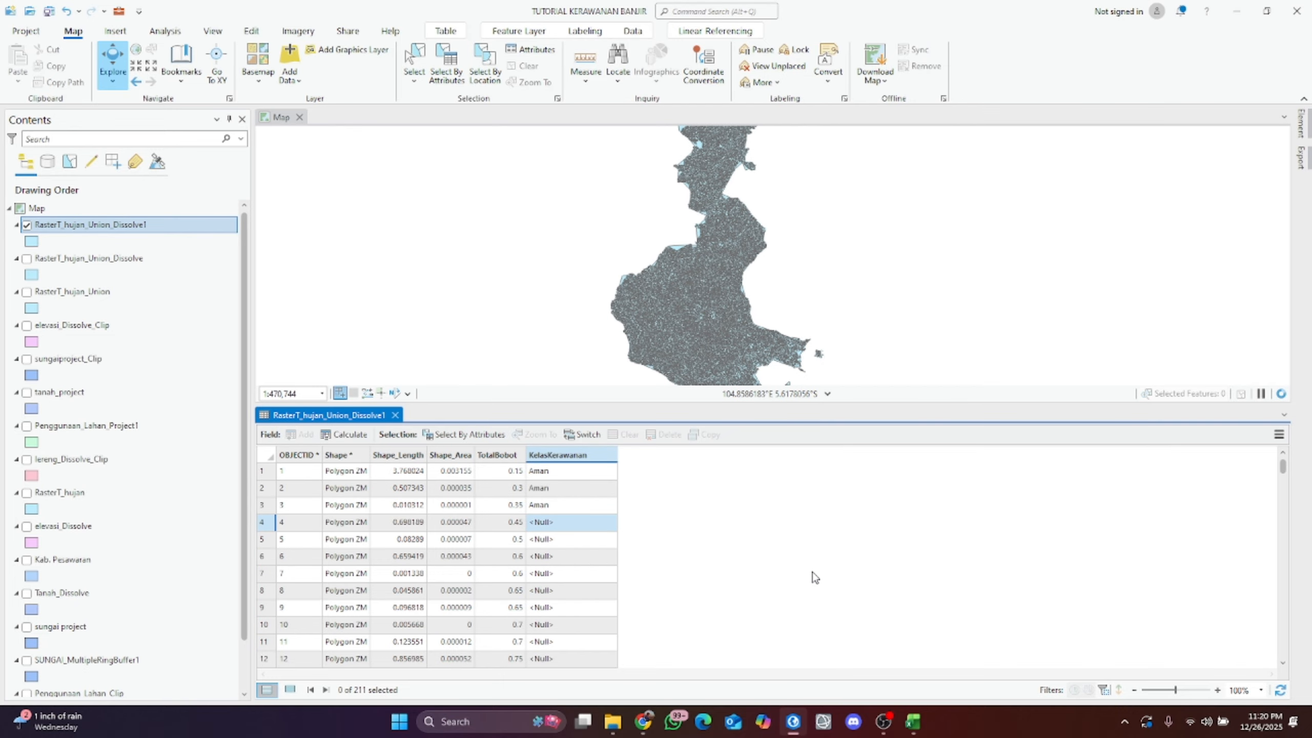
pyautogui.click(883, 721)
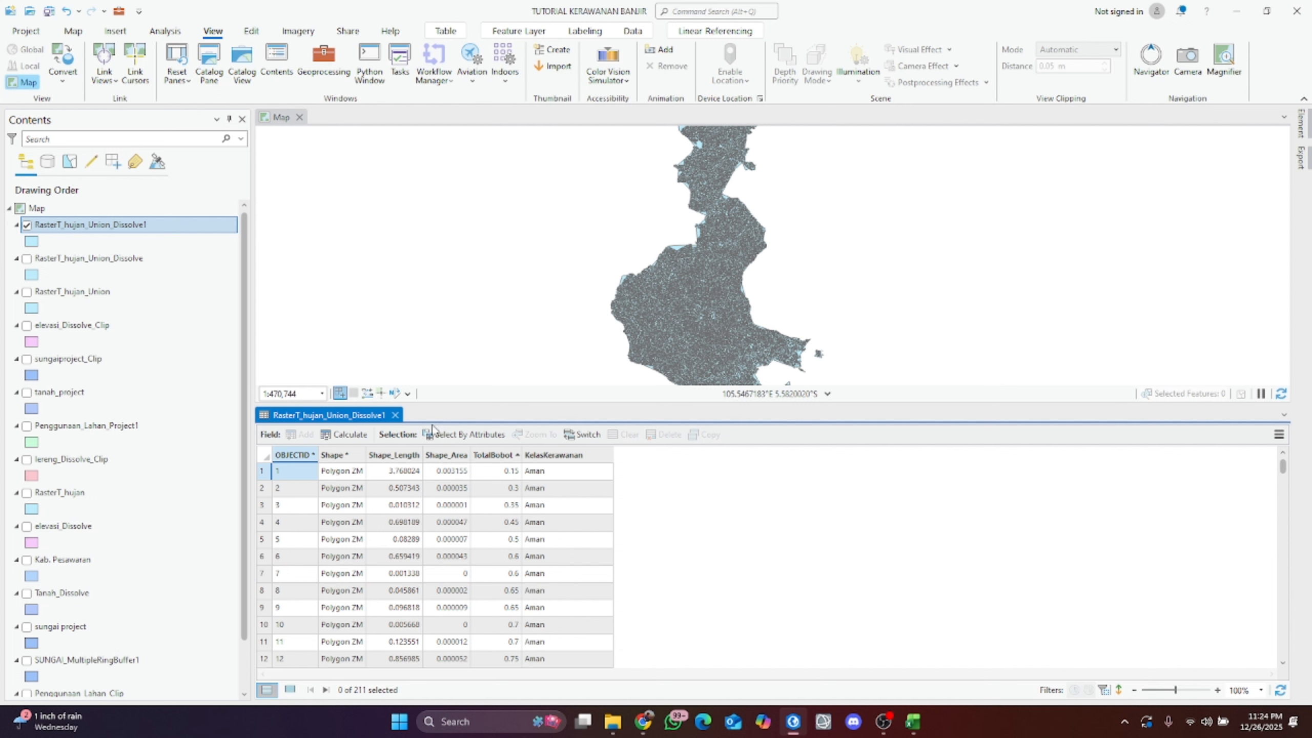
# Step: Close the attribute table and symbolize the RasterT_hujan_Union_Dissolve1 layer by Unique Values on the KelasKerawanan field
pyautogui.click(396, 416)
pyautogui.rightClick(191, 225)
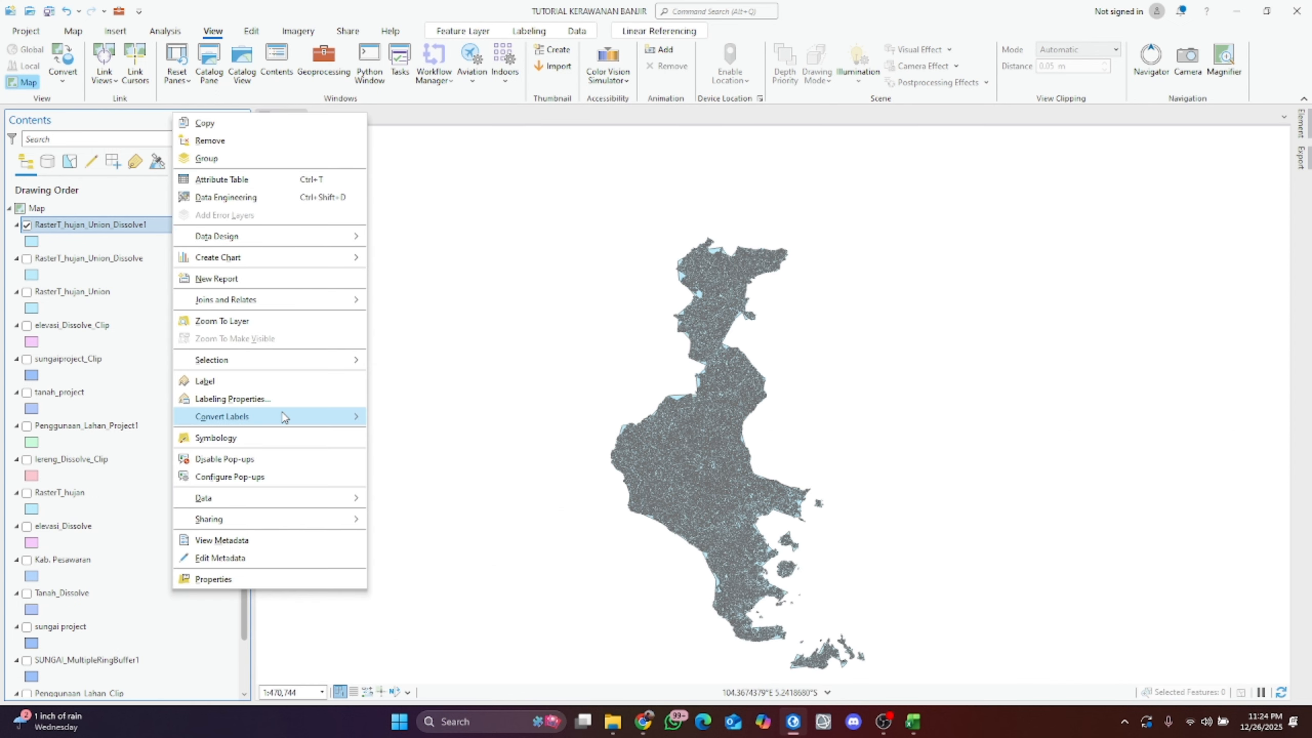
pyautogui.click(279, 438)
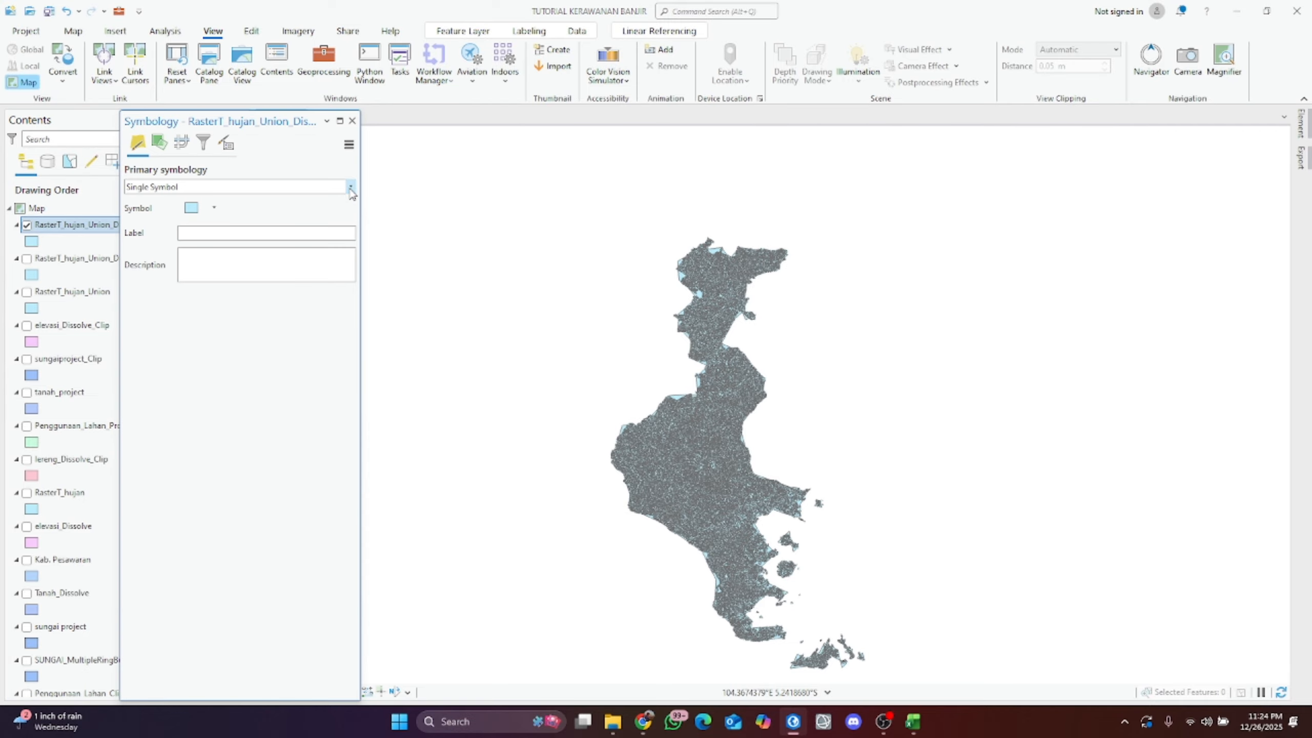
pyautogui.click(348, 188)
pyautogui.click(312, 262)
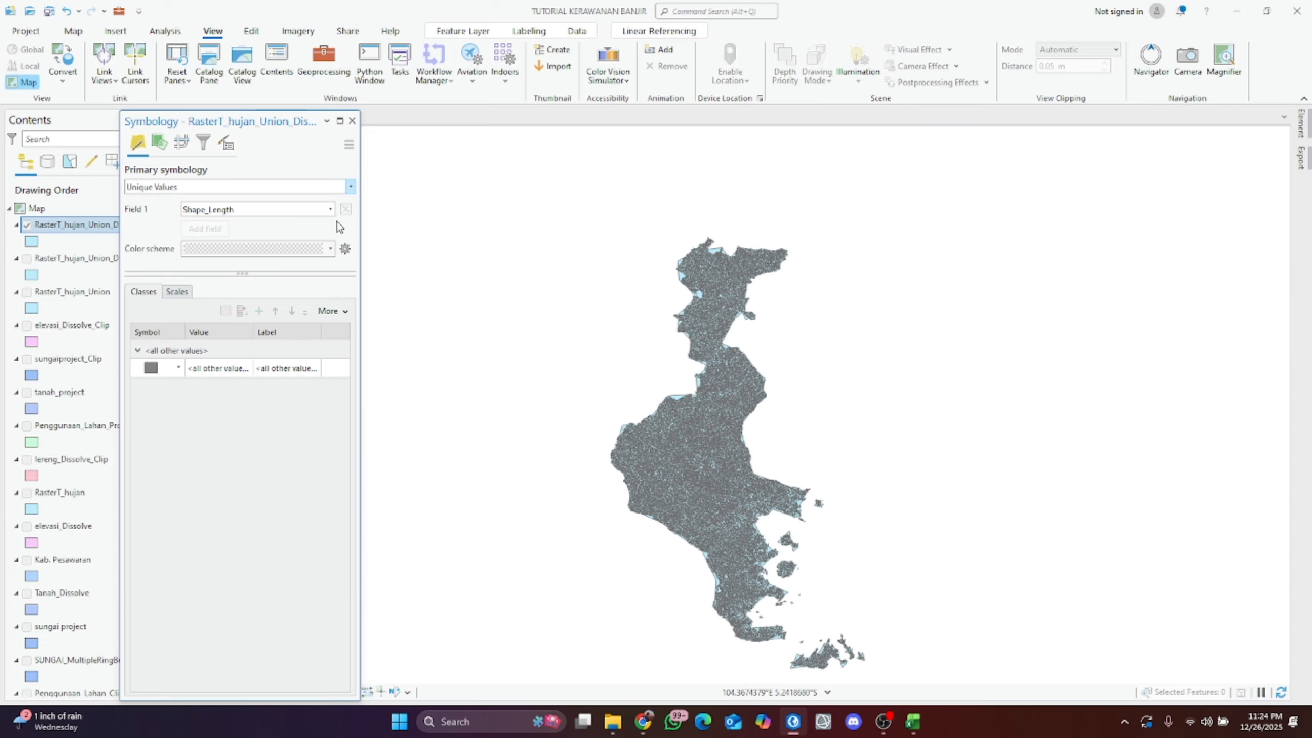
pyautogui.click(330, 209)
pyautogui.click(279, 263)
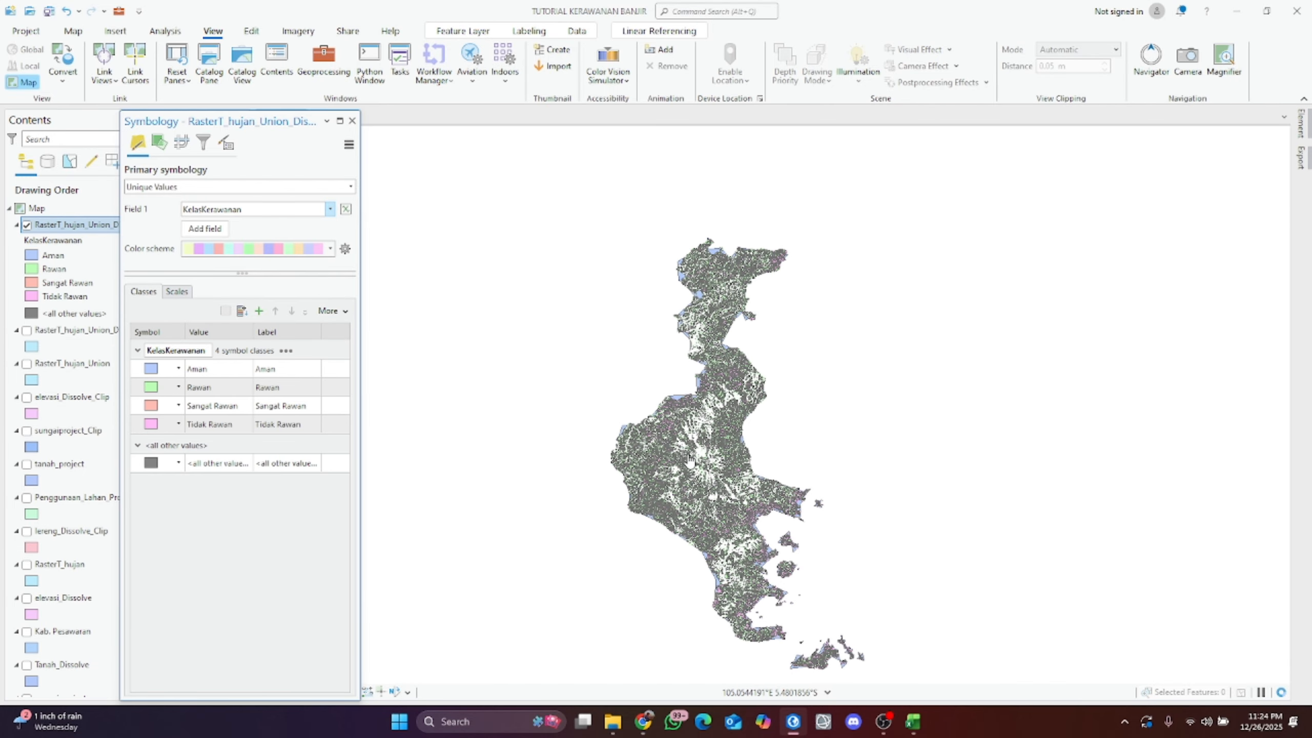
# Step: Apply the color scheme to both fill and outline, and color the Aman class dark gray
pyautogui.click(345, 248)
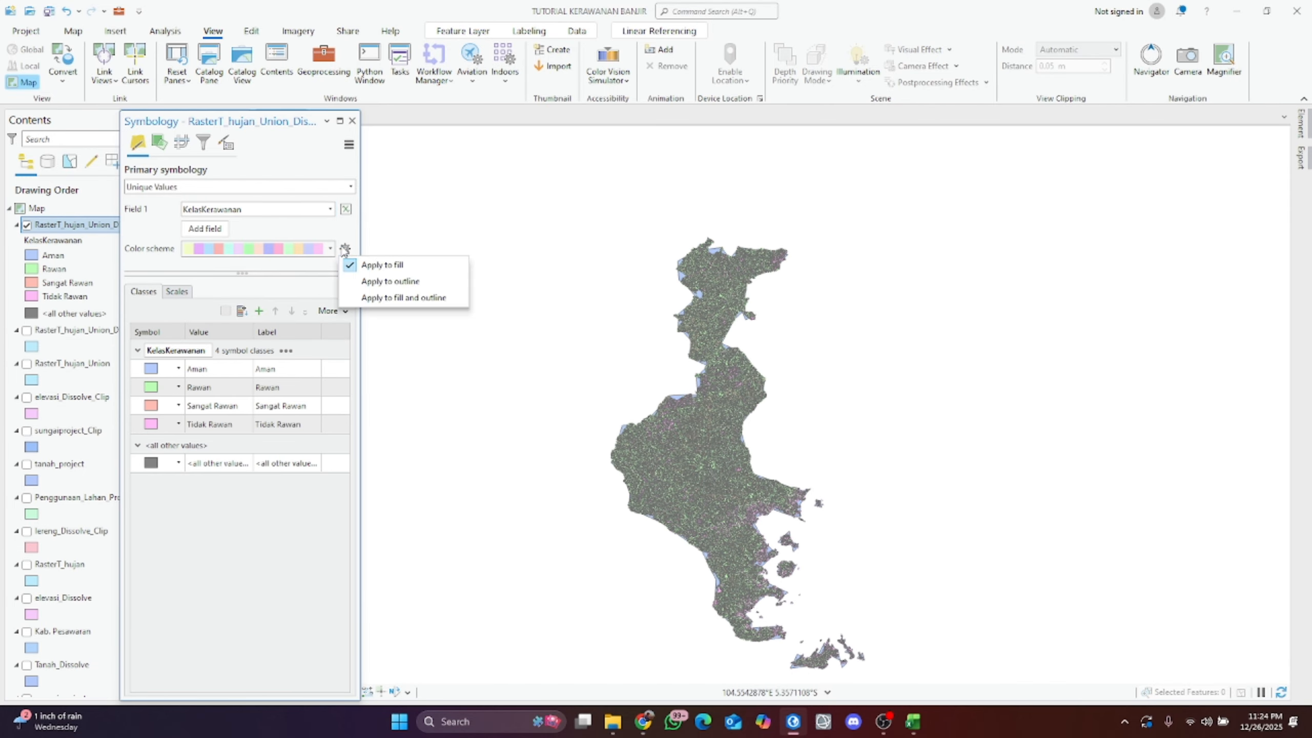
pyautogui.click(377, 298)
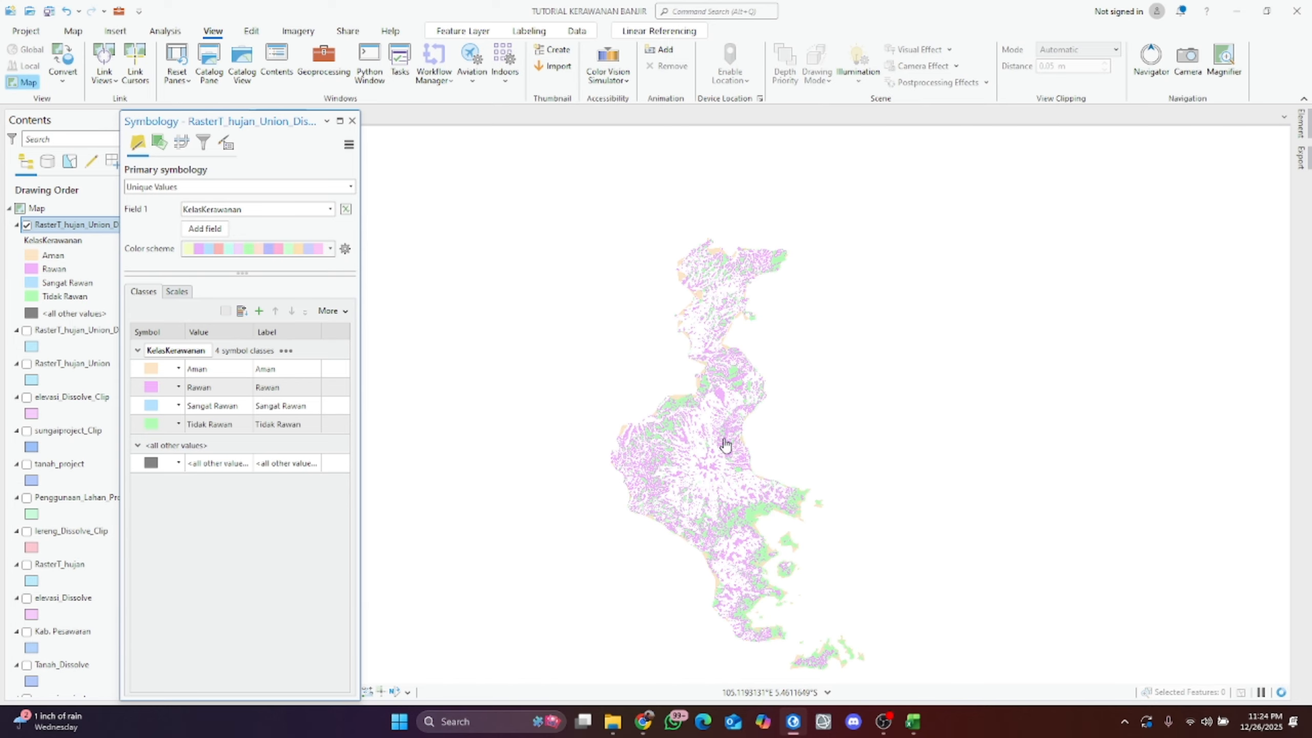
pyautogui.scroll(2, 737, 448)
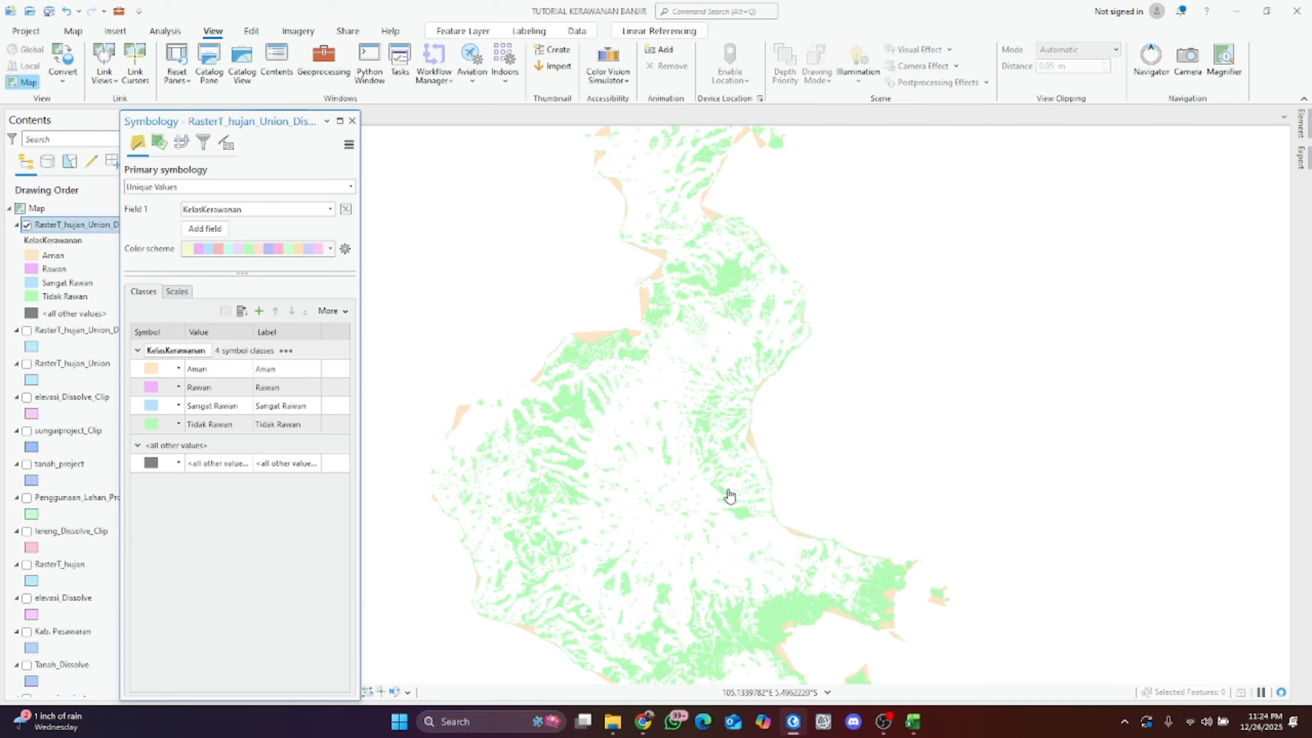
pyautogui.moveTo(730, 495); pyautogui.dragTo(703, 330)
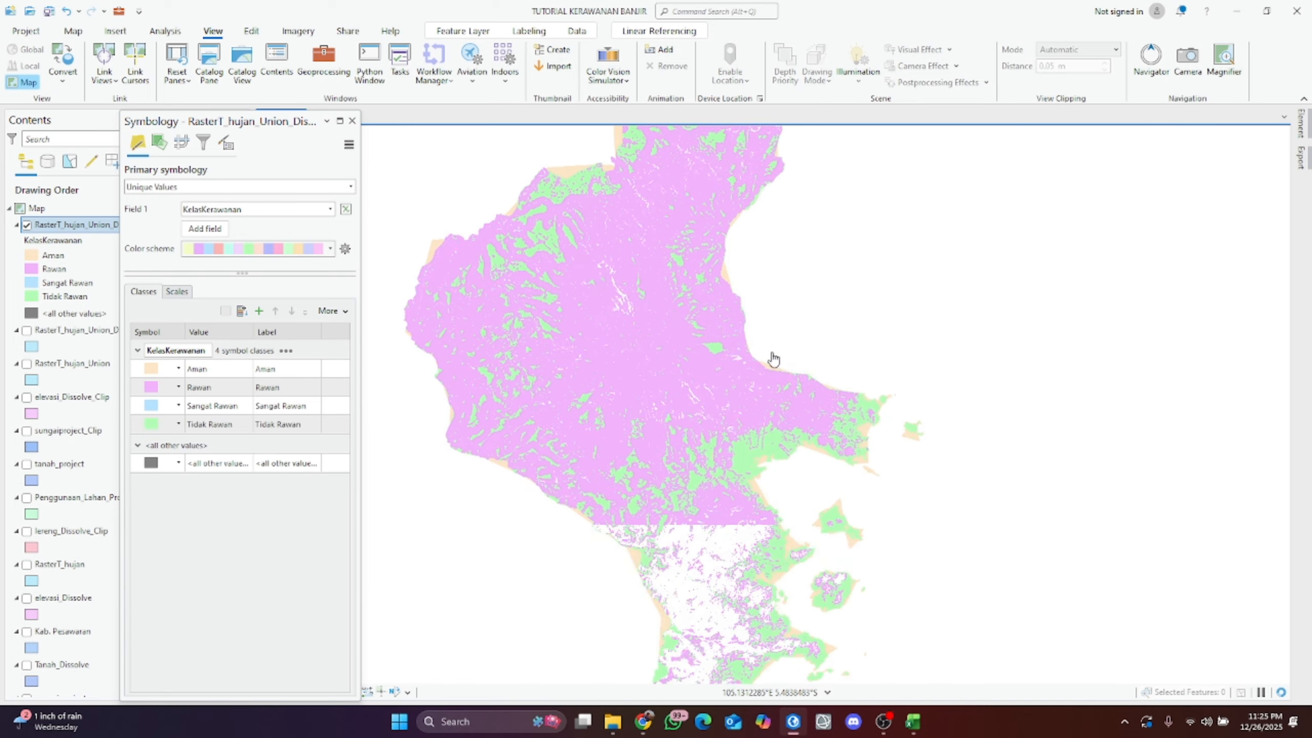
pyautogui.rightClick(151, 370)
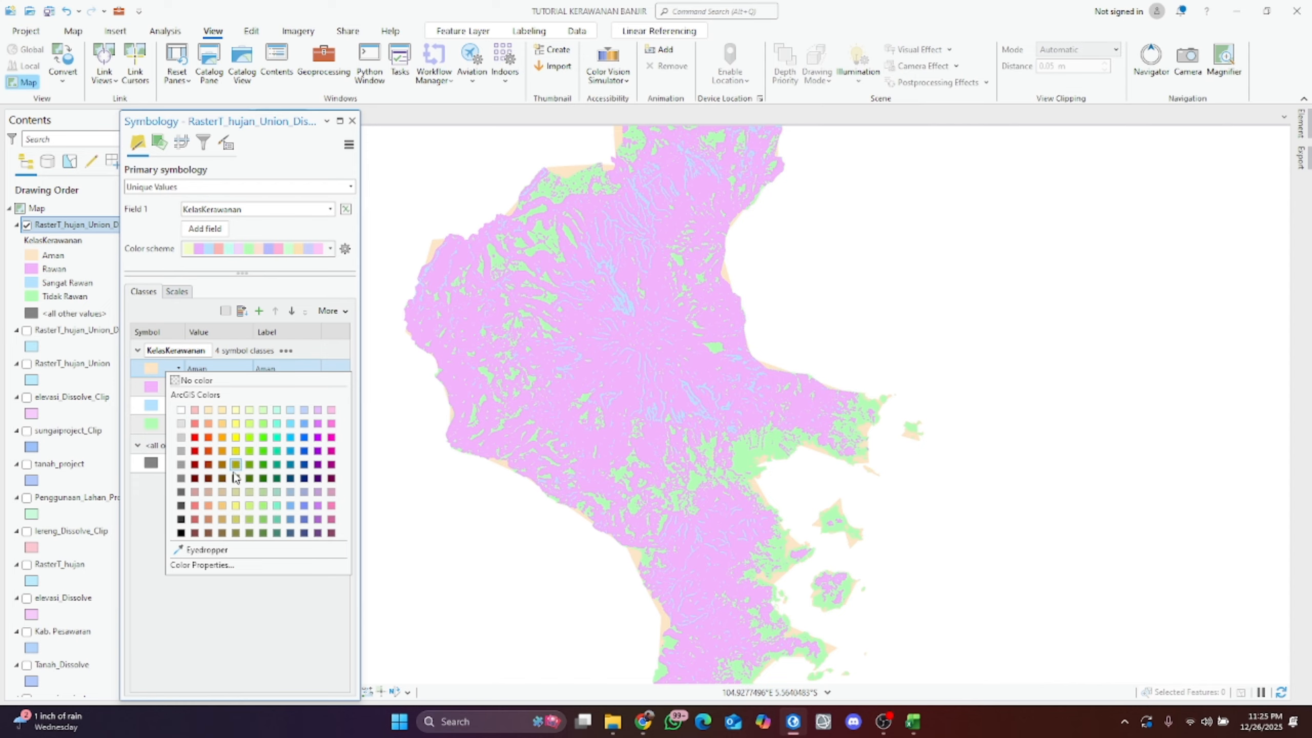
pyautogui.click(181, 493)
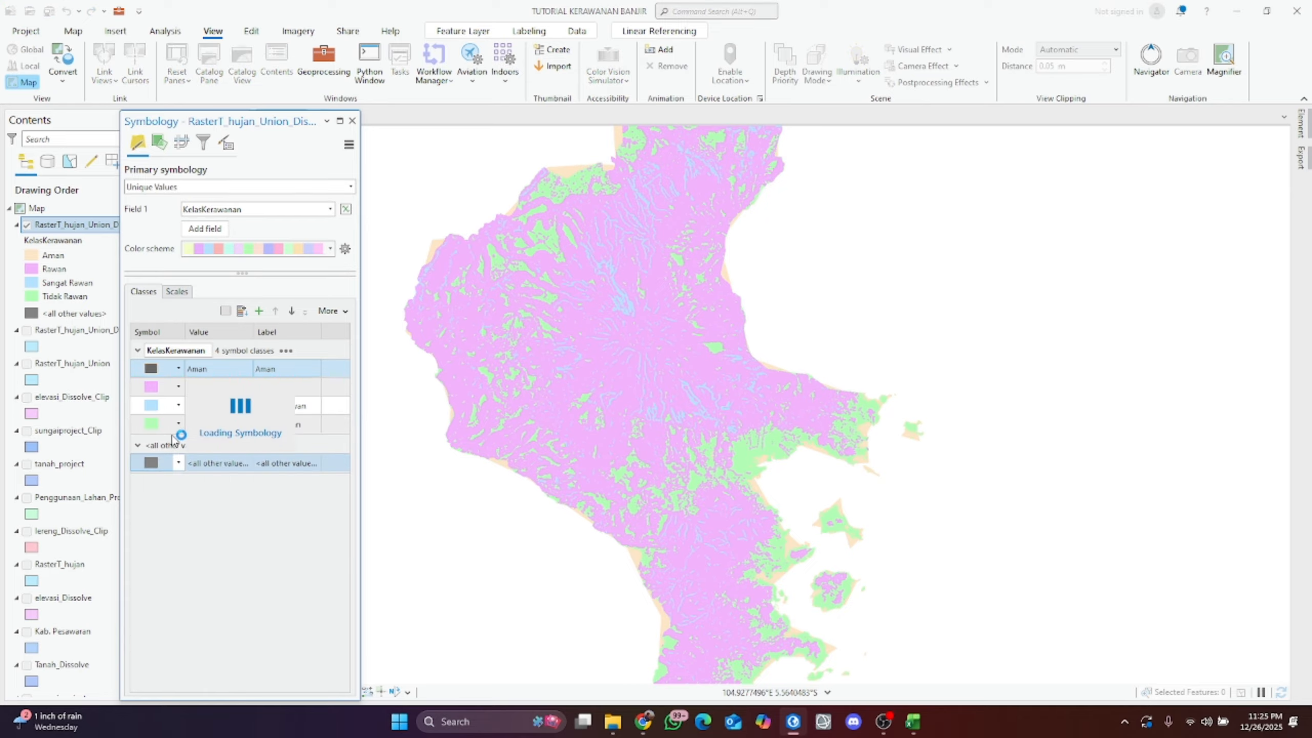
# Step: Color the Rawan class light gray and the Sangat Rawan class orange
pyautogui.rightClick(152, 387)
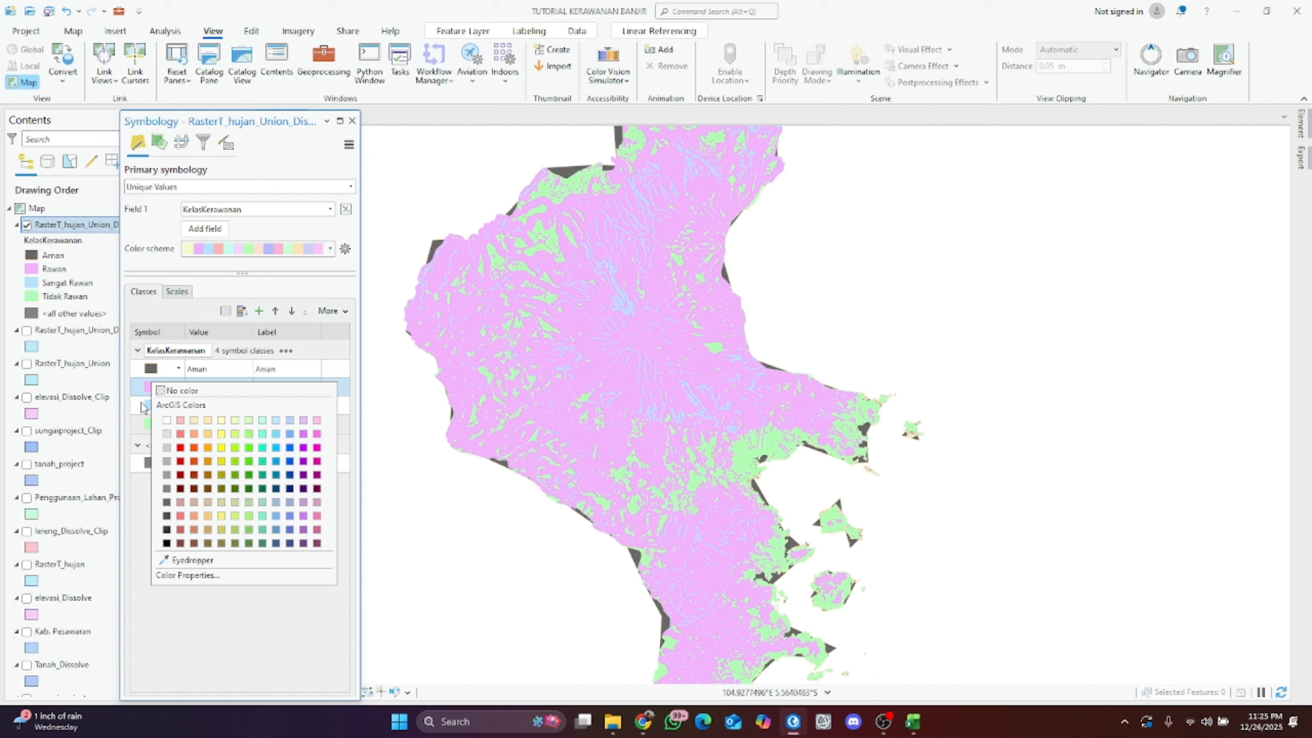
pyautogui.click(132, 540)
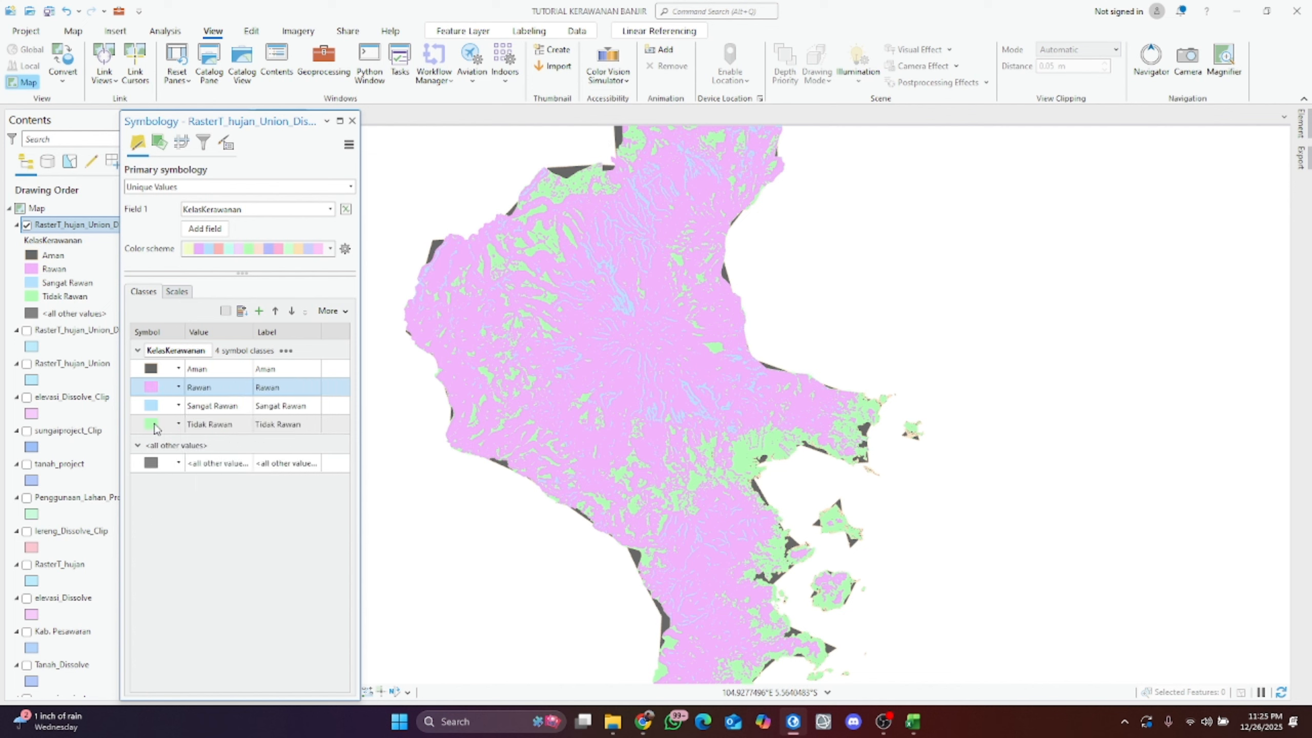
pyautogui.rightClick(154, 394)
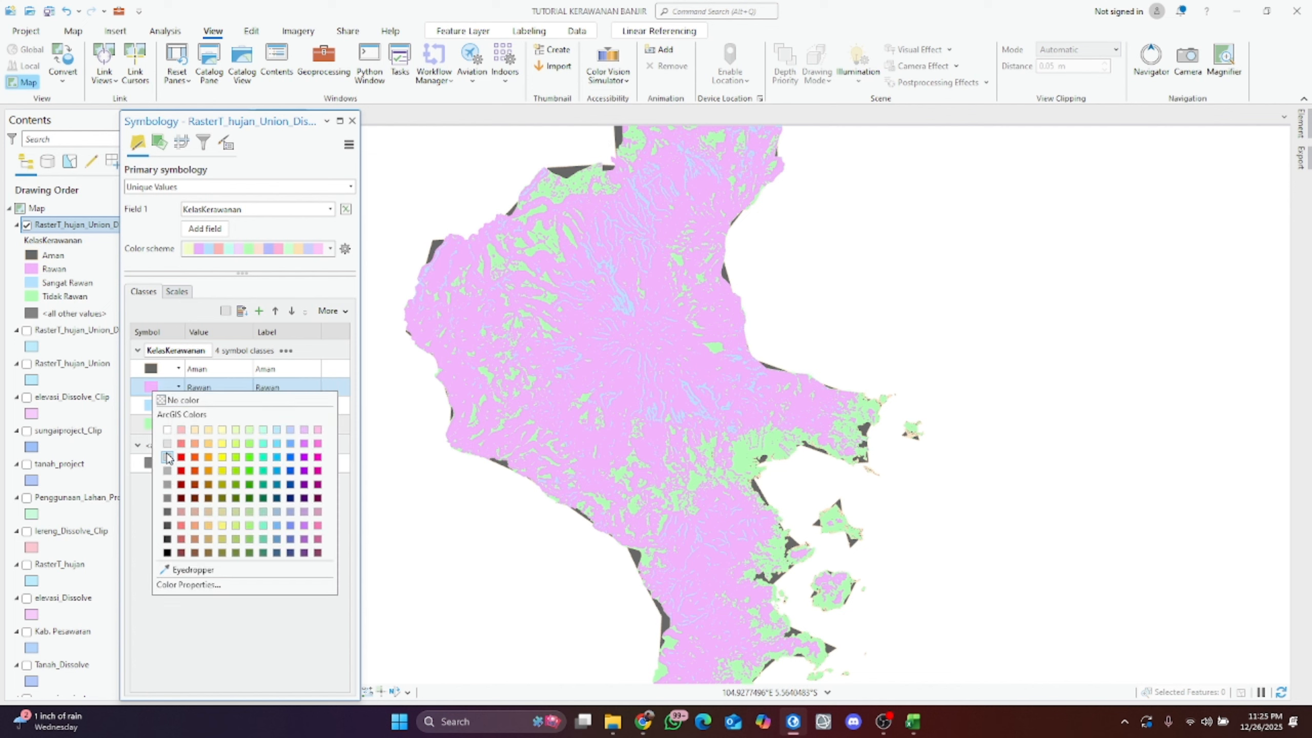
pyautogui.click(167, 456)
pyautogui.rightClick(146, 403)
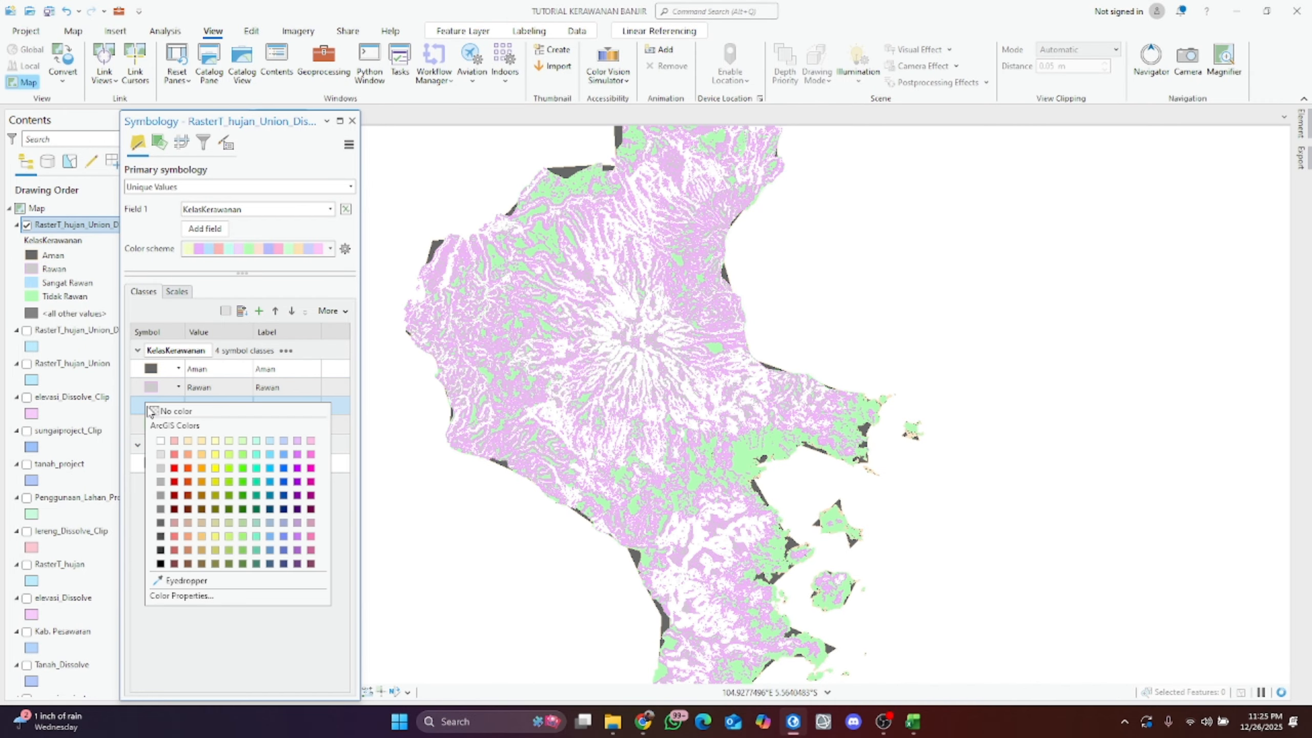
pyautogui.click(202, 469)
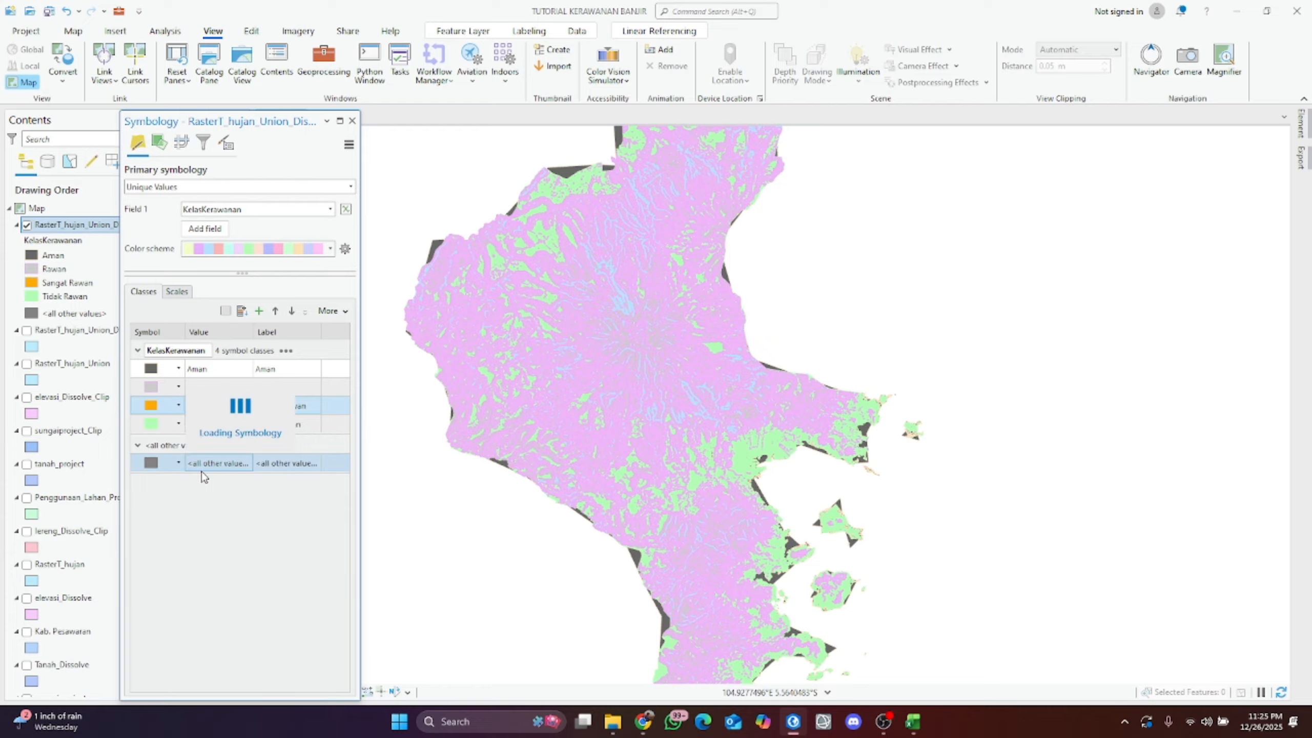
pyautogui.rightClick(160, 426)
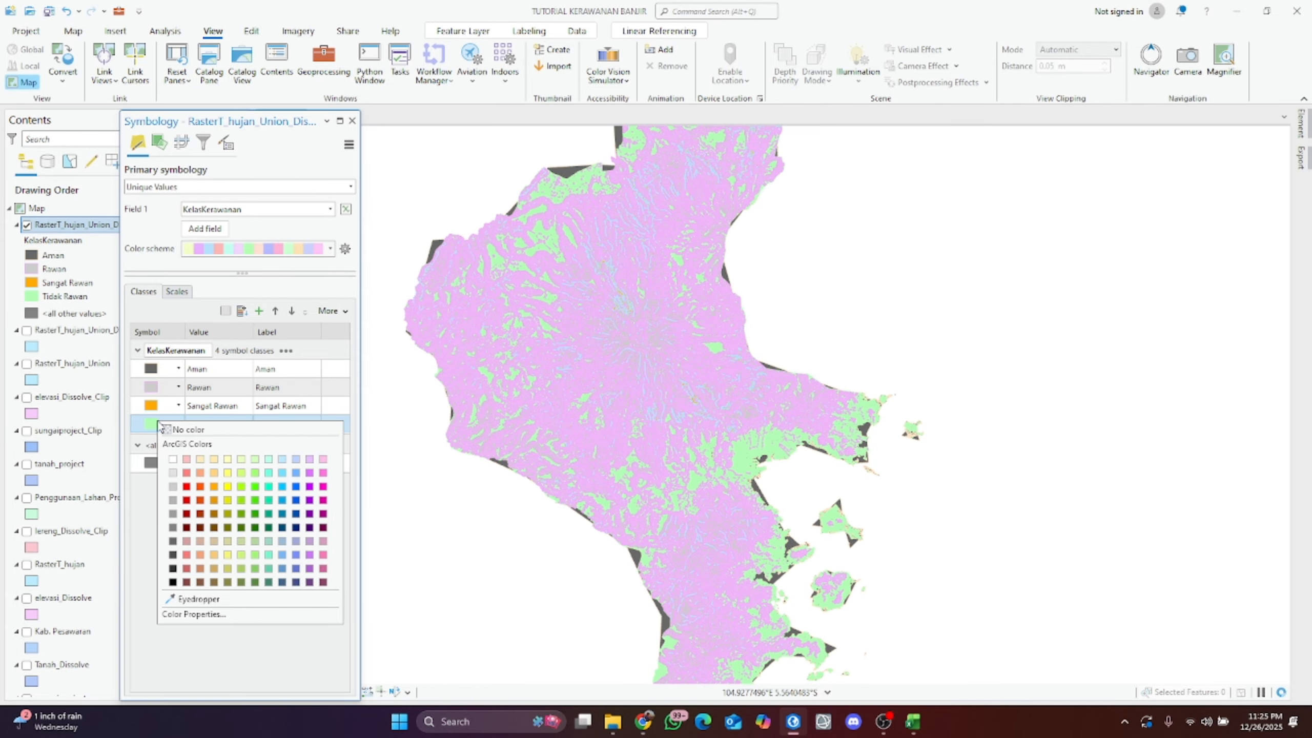
pyautogui.click(148, 461)
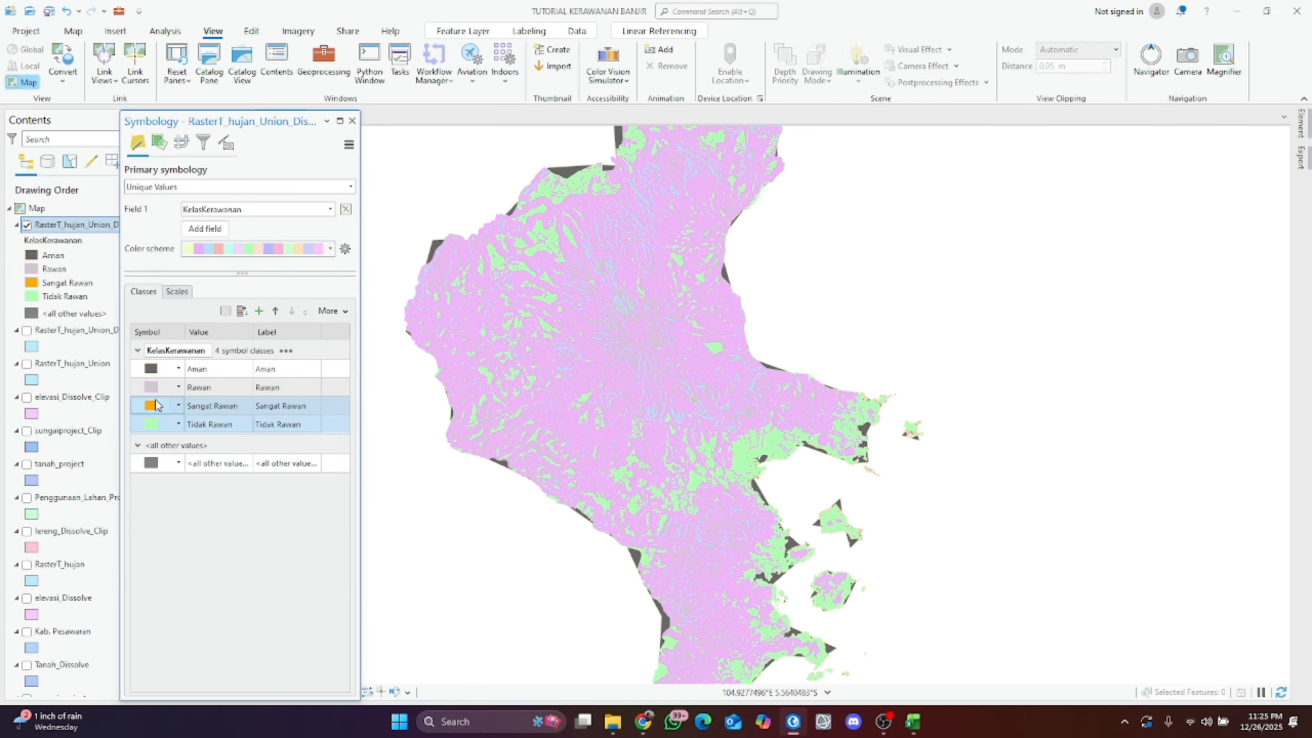
# Step: Color the Sangat Rawan class red and the Rawan class orange
pyautogui.rightClick(157, 408)
pyautogui.click(184, 469)
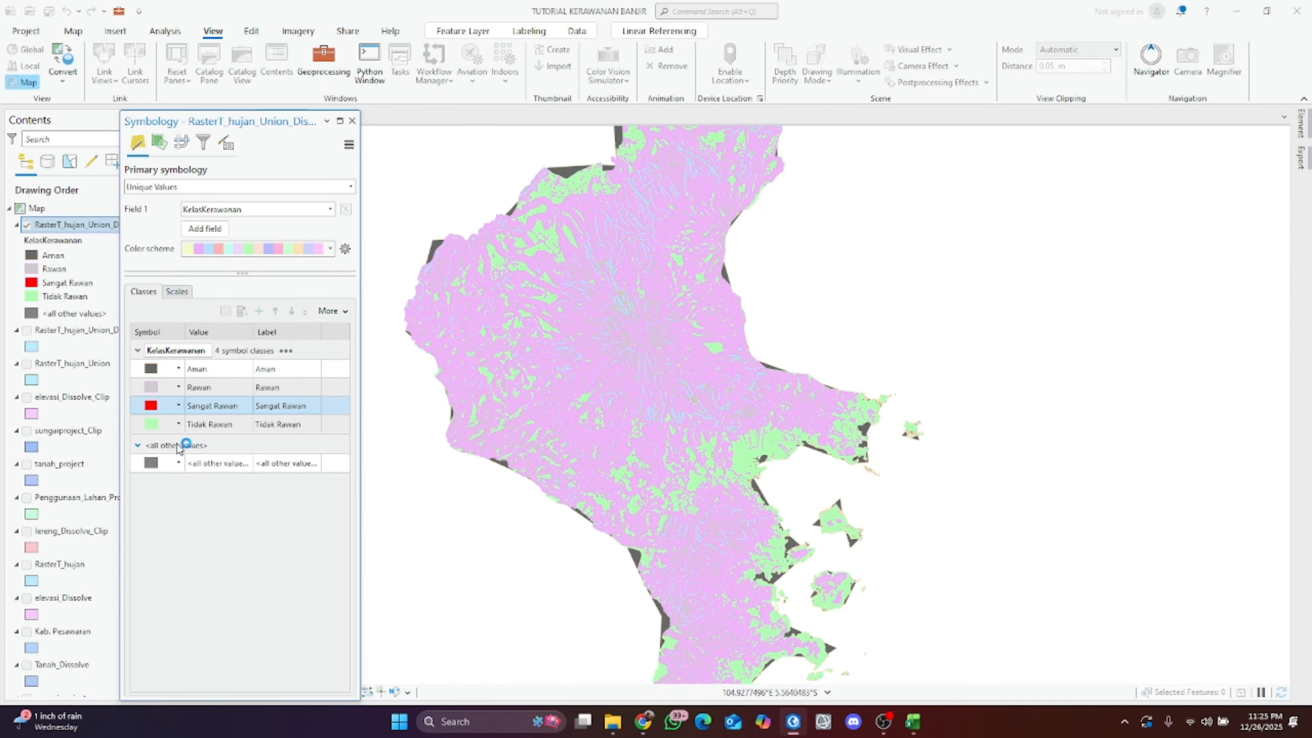
pyautogui.rightClick(152, 387)
pyautogui.click(209, 458)
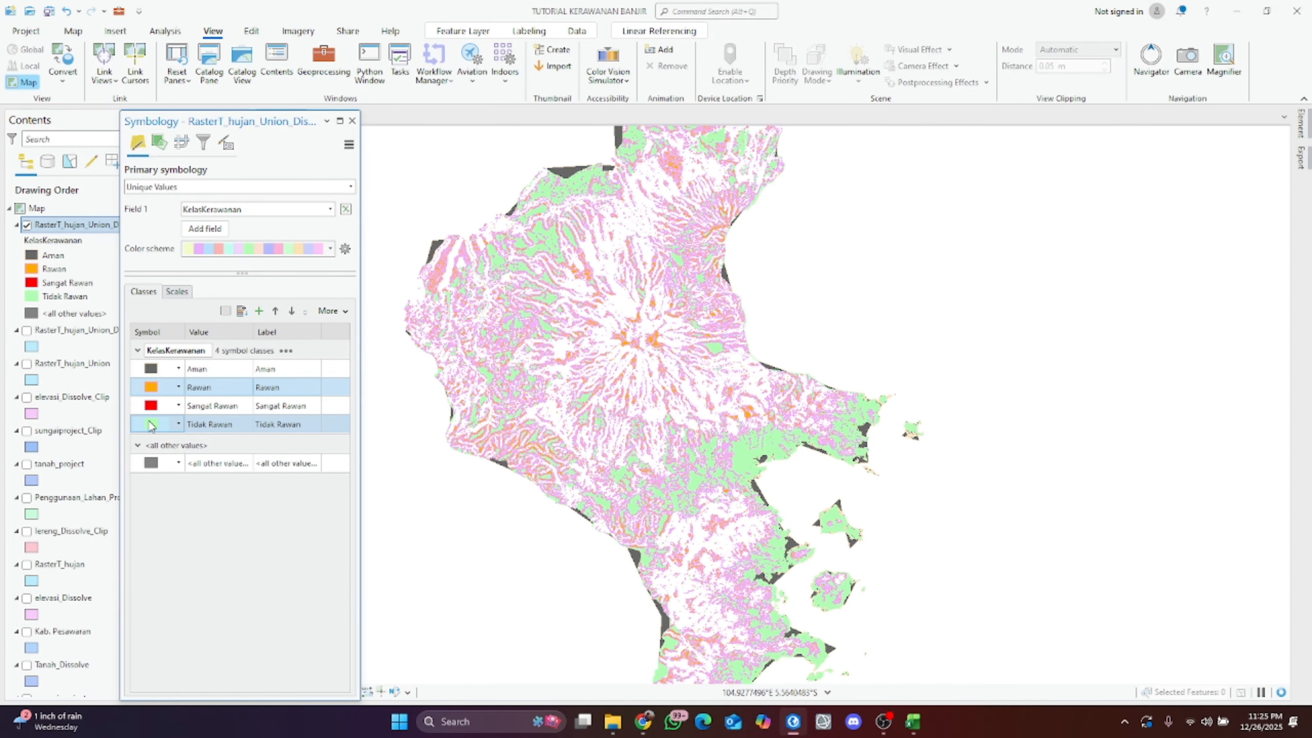
# Step: Color the Tidak Rawan class light gray and check the whole map extent
pyautogui.rightClick(152, 423)
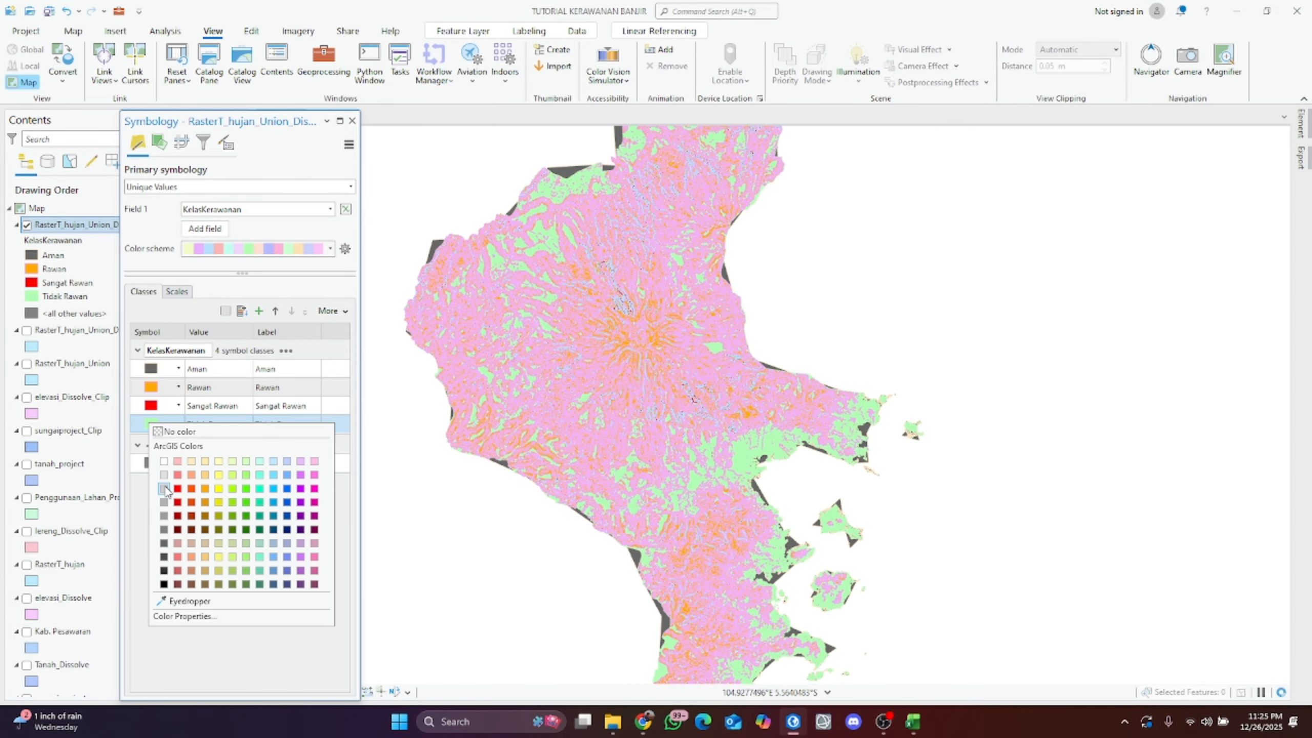
pyautogui.click(163, 488)
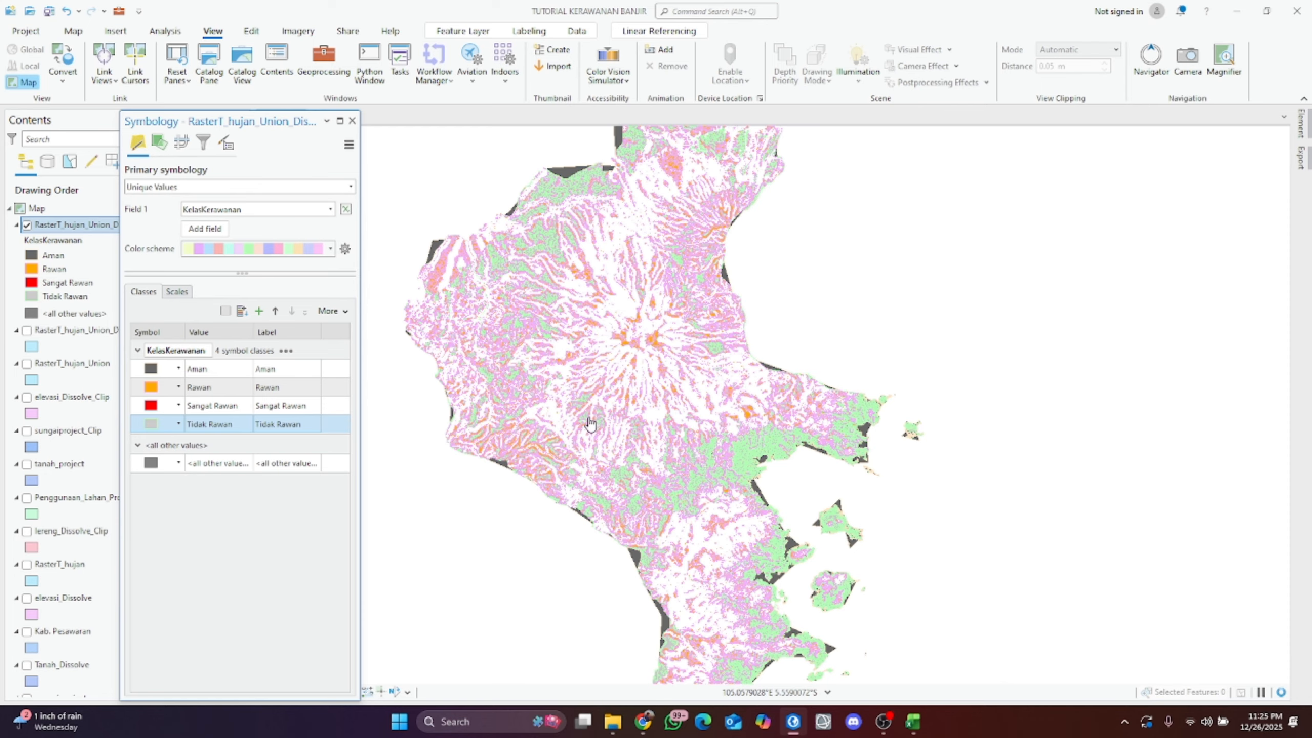
pyautogui.scroll(-5, 591, 424)
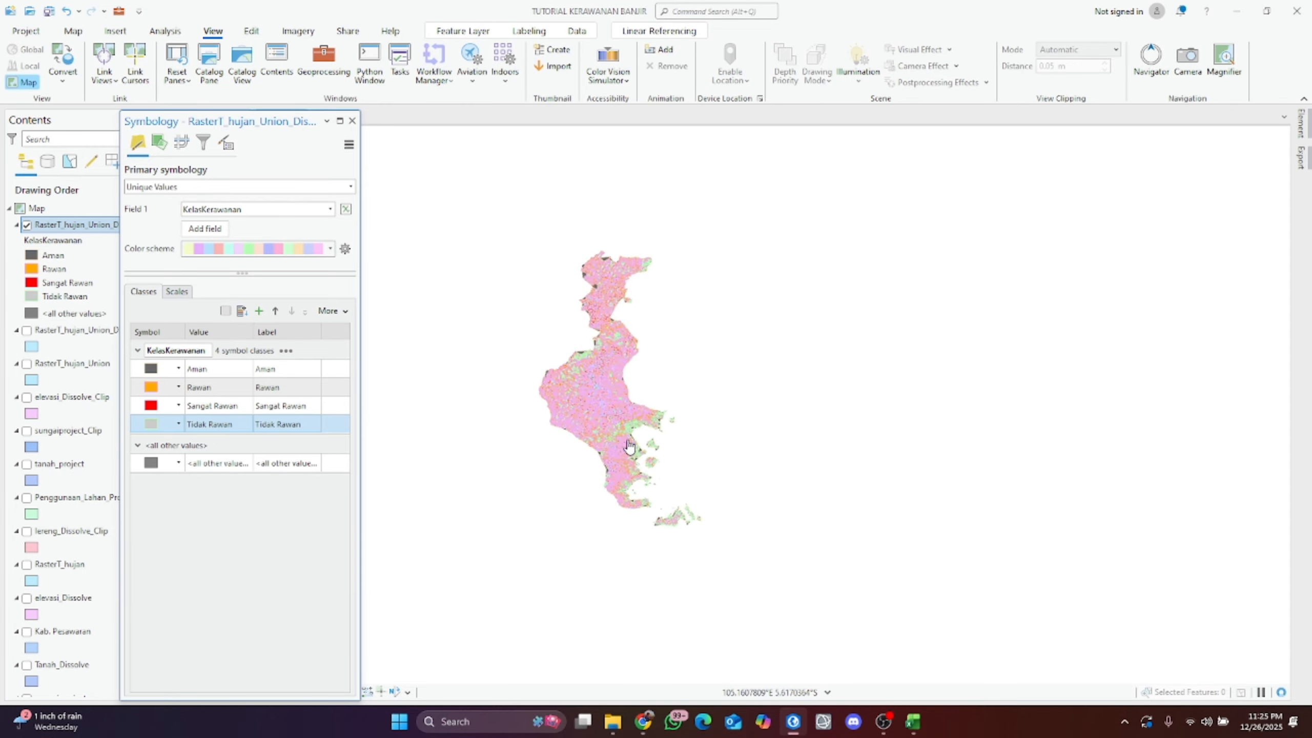
pyautogui.scroll(5, 630, 446)
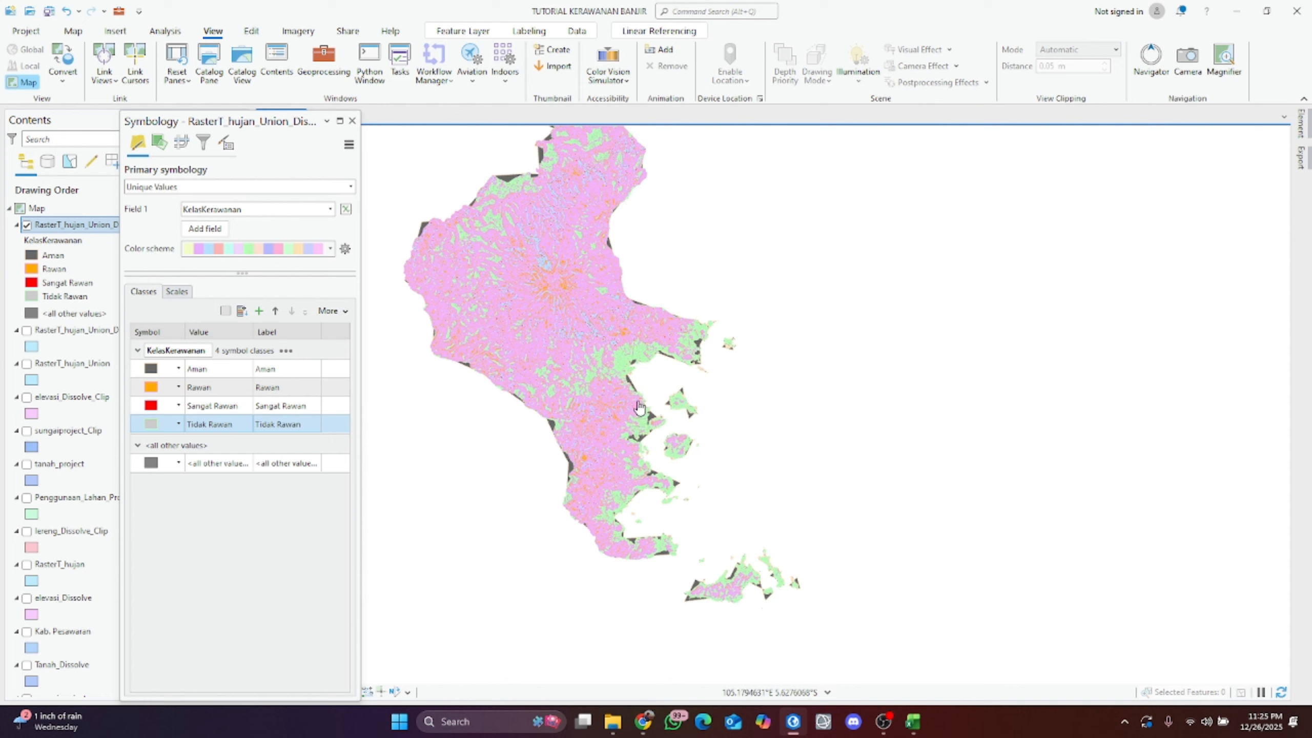
# Step: Switch the color scheme to fill only, and reapply it to both fill and outline
pyautogui.click(345, 248)
pyautogui.click(373, 299)
pyautogui.click(345, 252)
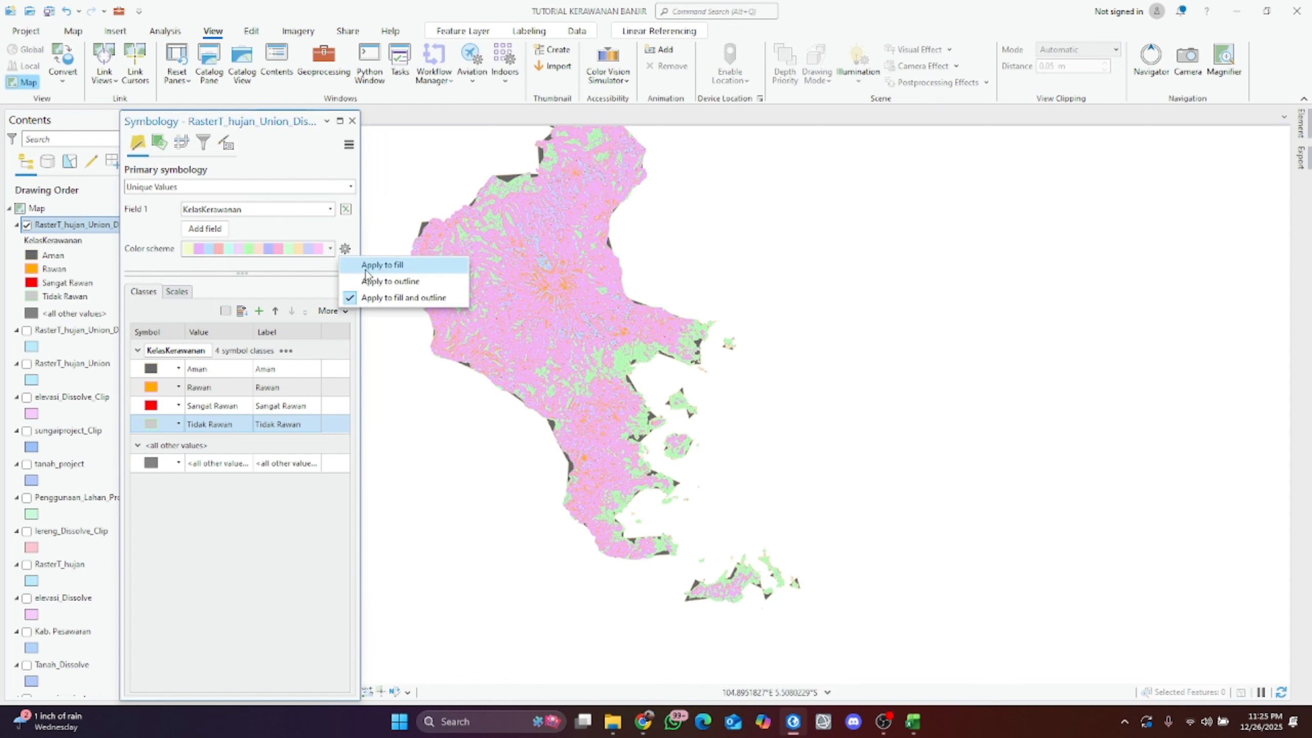
pyautogui.click(367, 266)
pyautogui.click(345, 250)
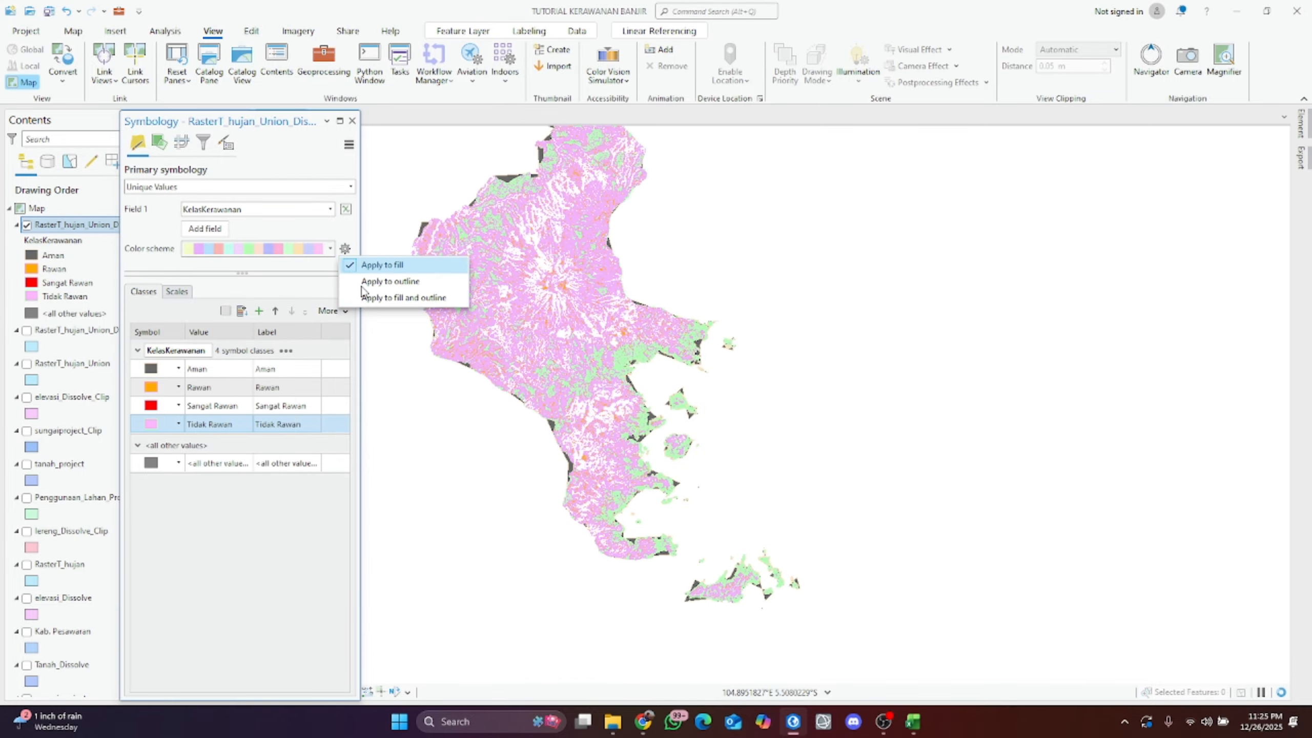
pyautogui.click(391, 299)
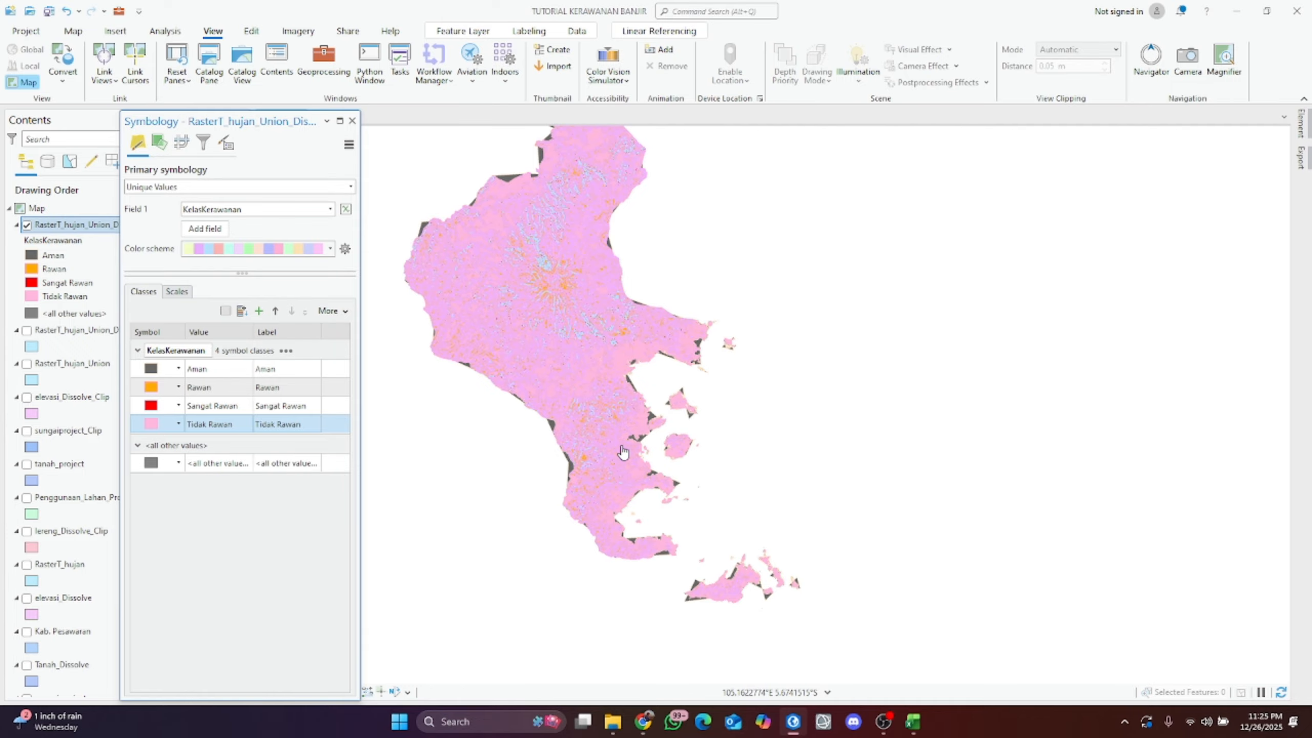
# Step: Examine how the vulnerability classes are distributed along the coast, around the central mountain area and across the whole region
pyautogui.scroll(4, 613, 422)
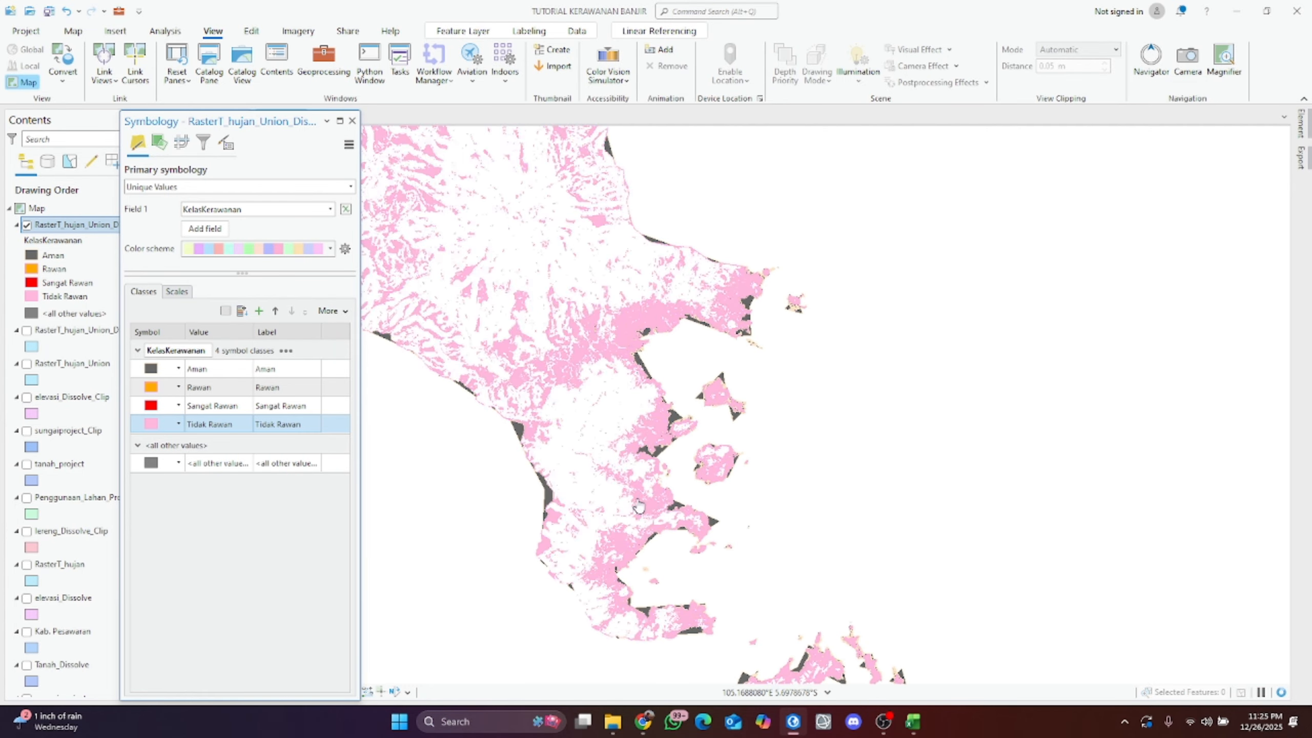
pyautogui.scroll(4, 616, 502)
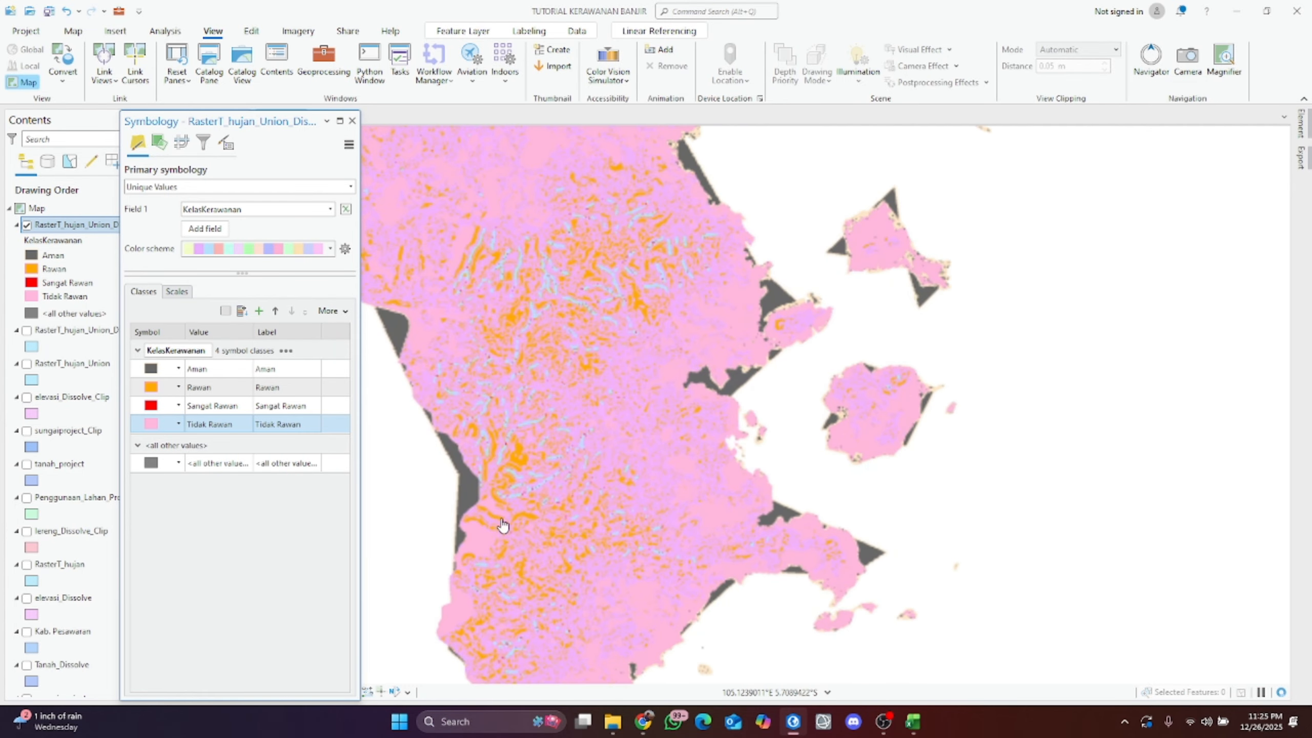
pyautogui.moveTo(524, 464); pyautogui.dragTo(532, 517)
pyautogui.moveTo(518, 424); pyautogui.dragTo(595, 497)
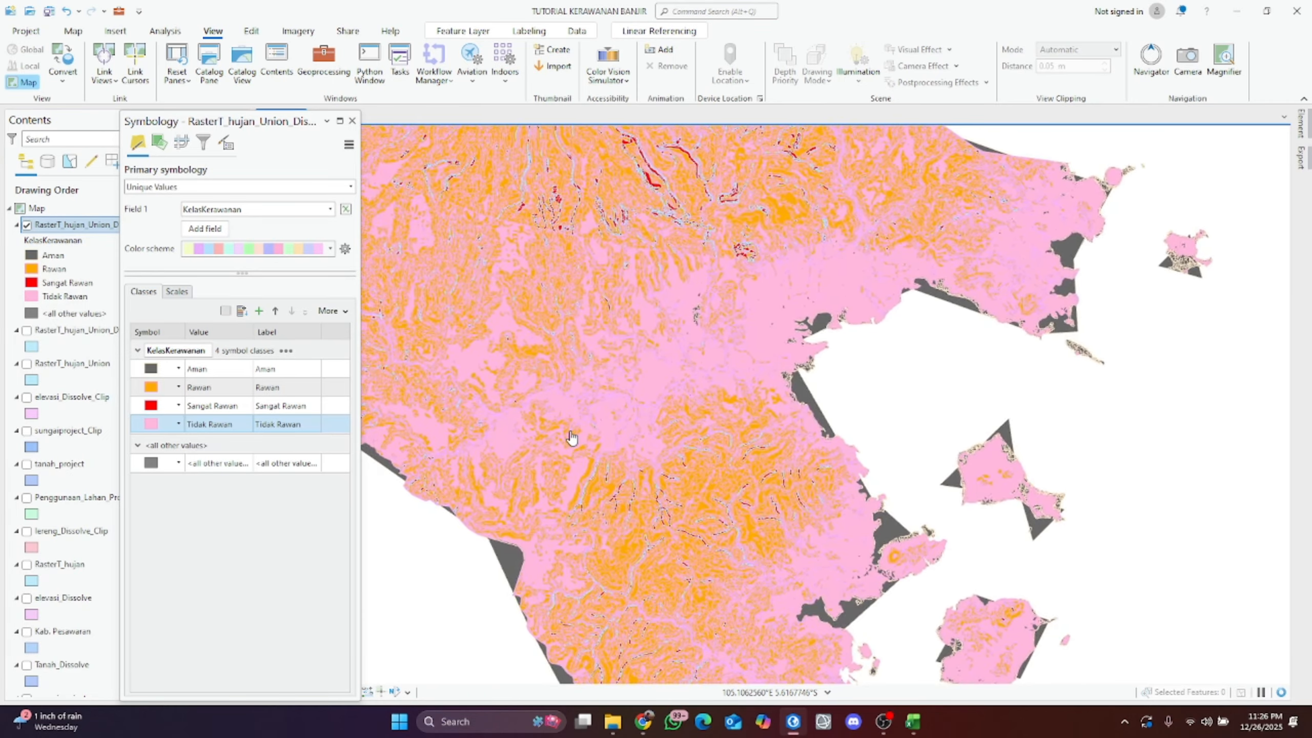
pyautogui.scroll(-2, 554, 417)
pyautogui.moveTo(538, 370); pyautogui.dragTo(614, 530)
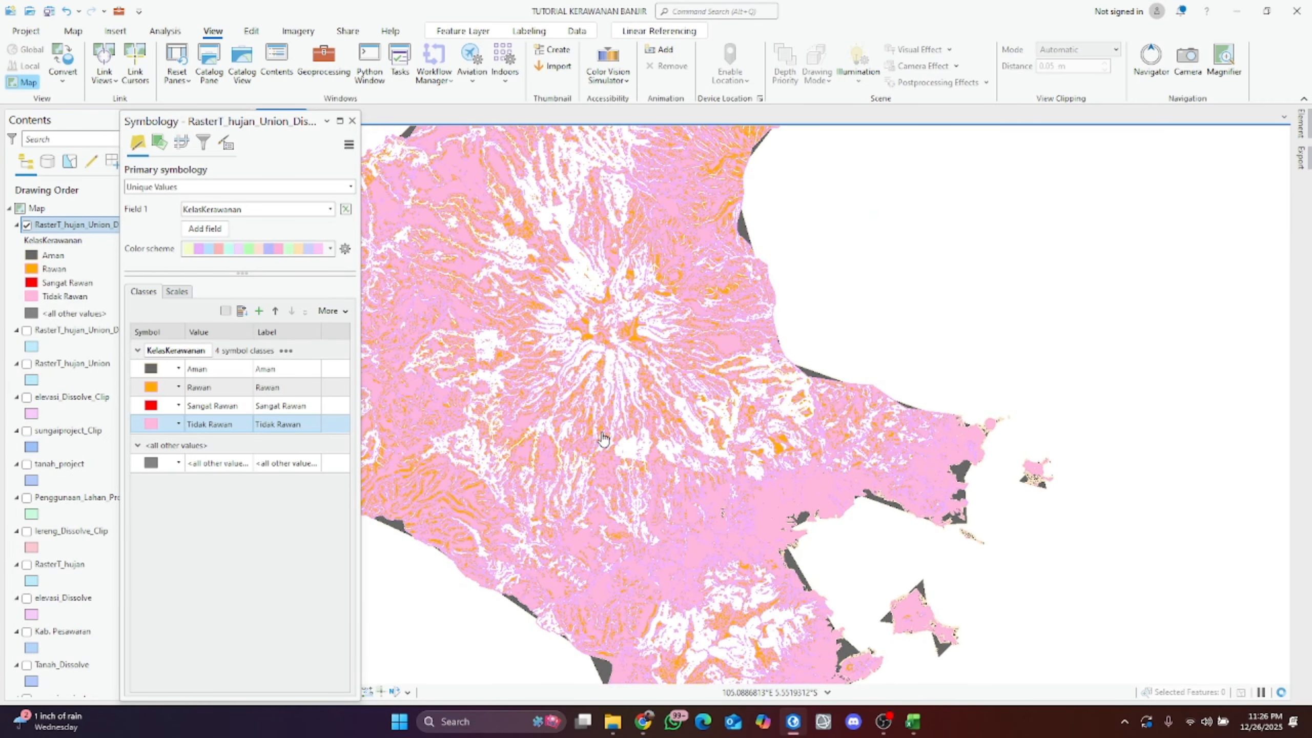
pyautogui.moveTo(605, 385); pyautogui.dragTo(624, 460)
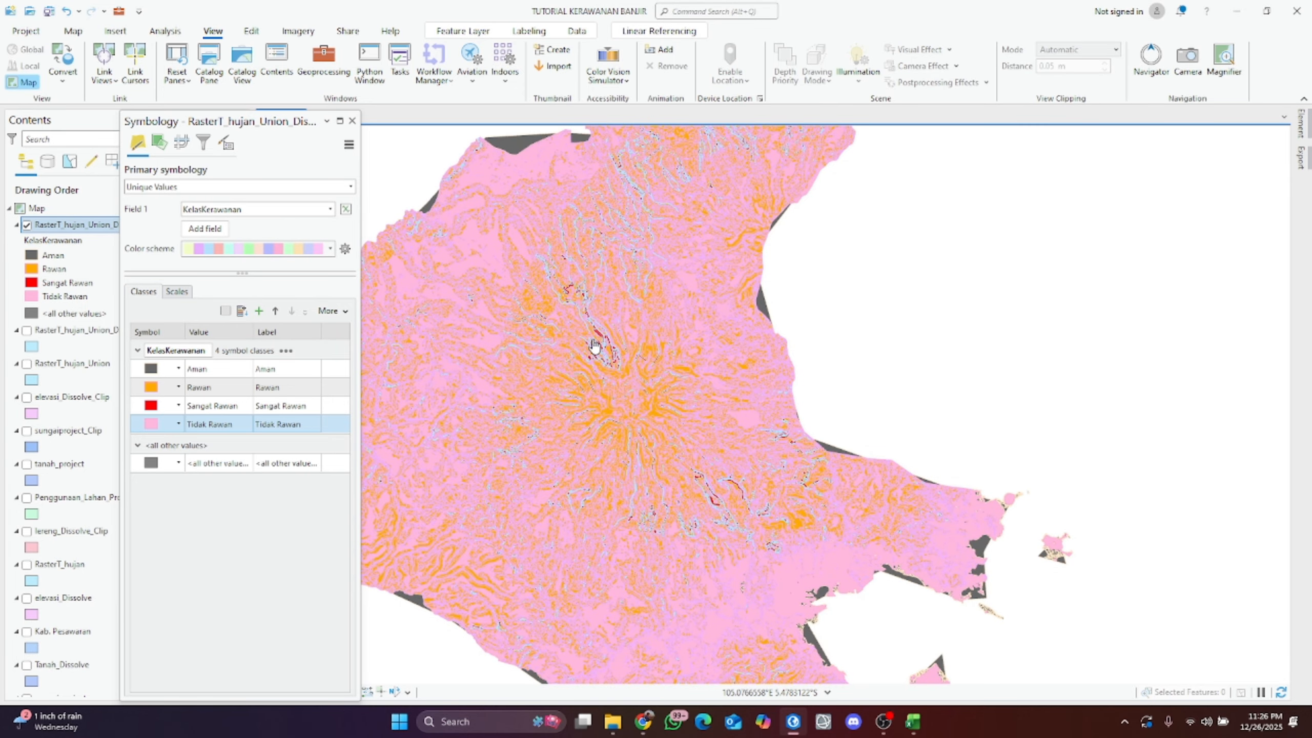
pyautogui.moveTo(602, 347)
pyautogui.mouseDown()
pyautogui.moveTo(634, 448)
pyautogui.moveTo(626, 361)
pyautogui.mouseUp()
pyautogui.scroll(-3, 646, 452)
pyautogui.moveTo(662, 431); pyautogui.dragTo(650, 389)
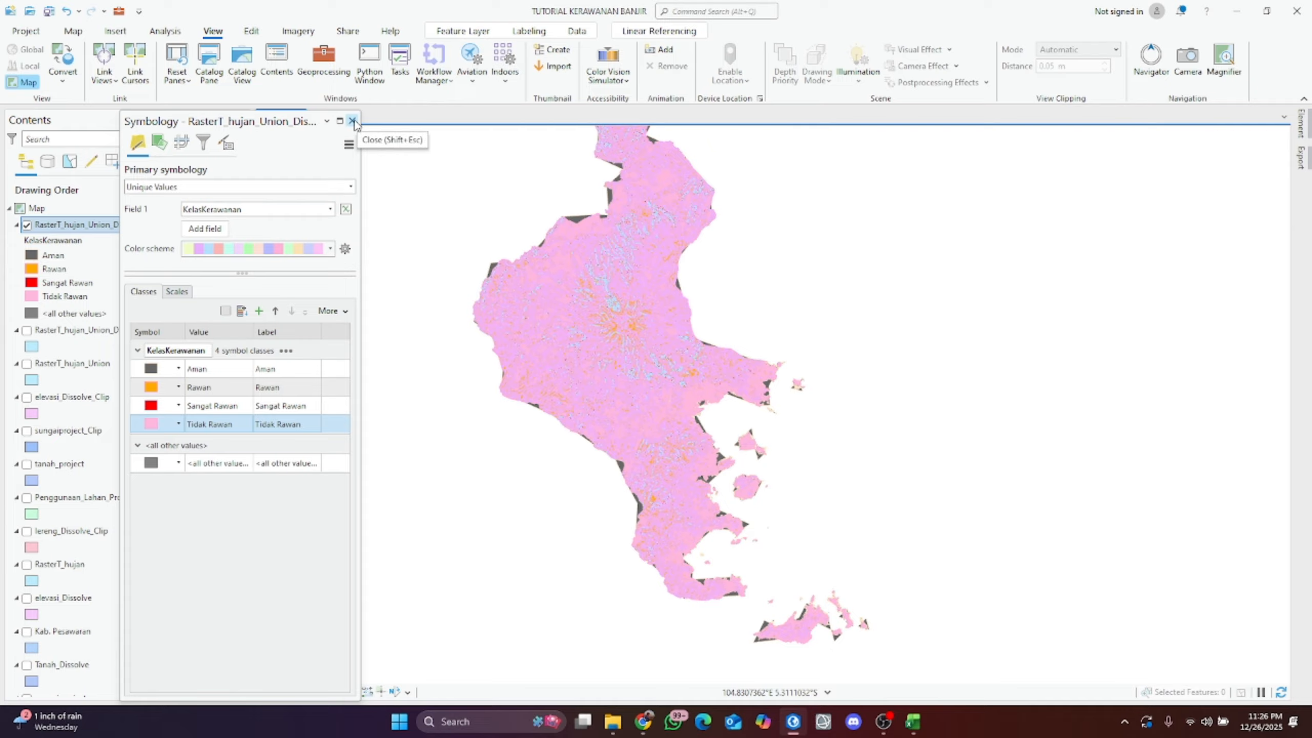
pyautogui.scroll(-3, 507, 385)
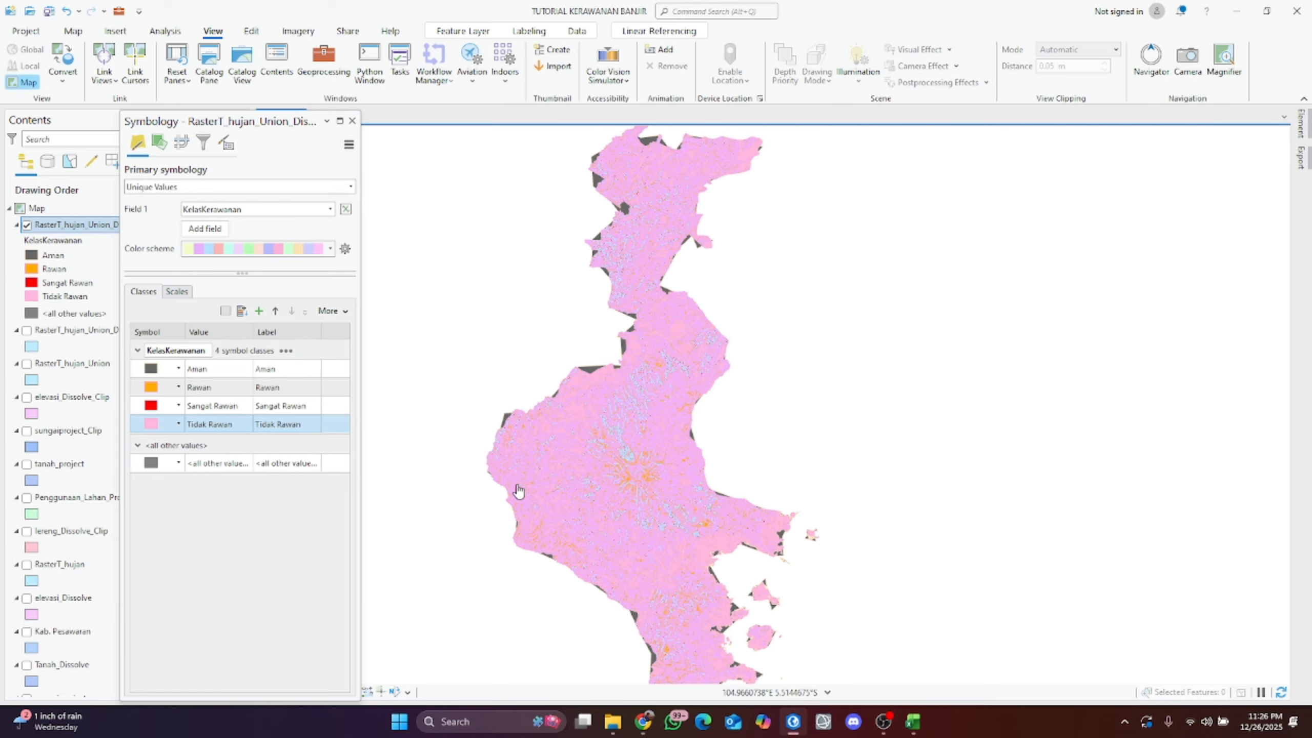
# Step: Color the Tidak Rawan class yellow
pyautogui.click(153, 425)
pyautogui.click(223, 489)
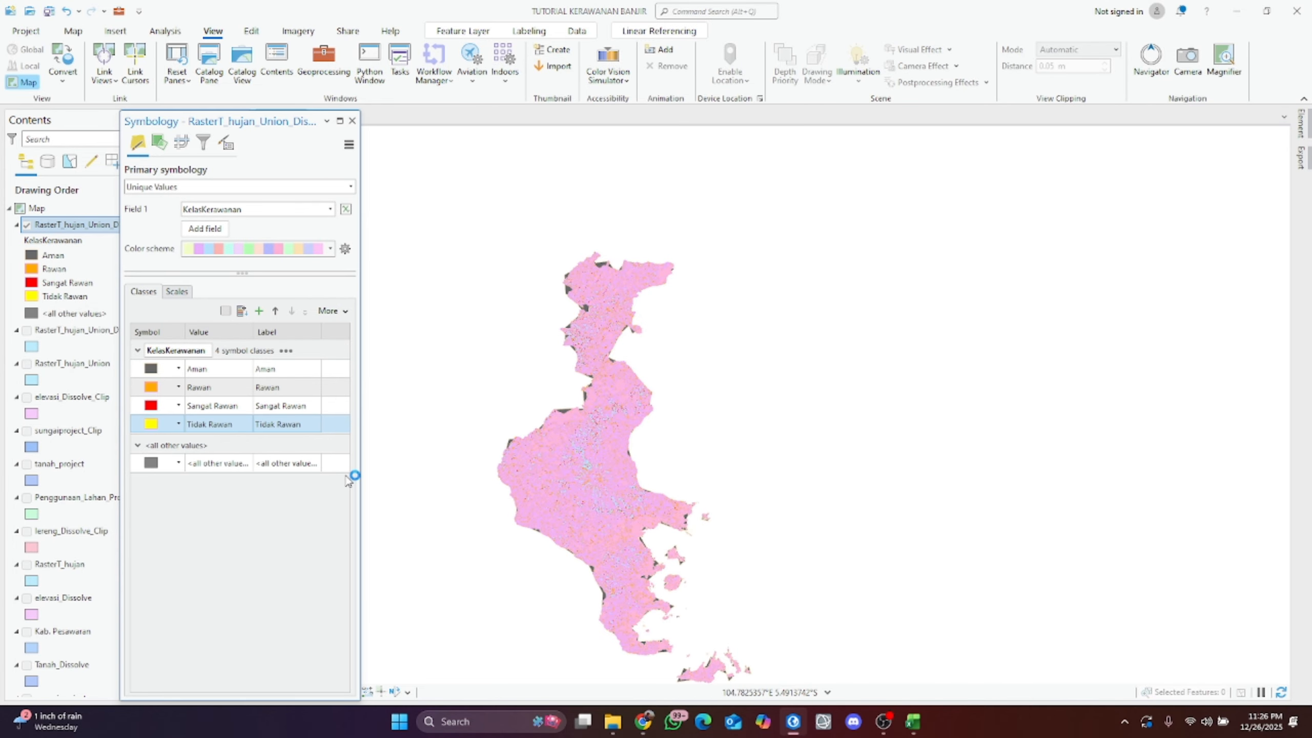